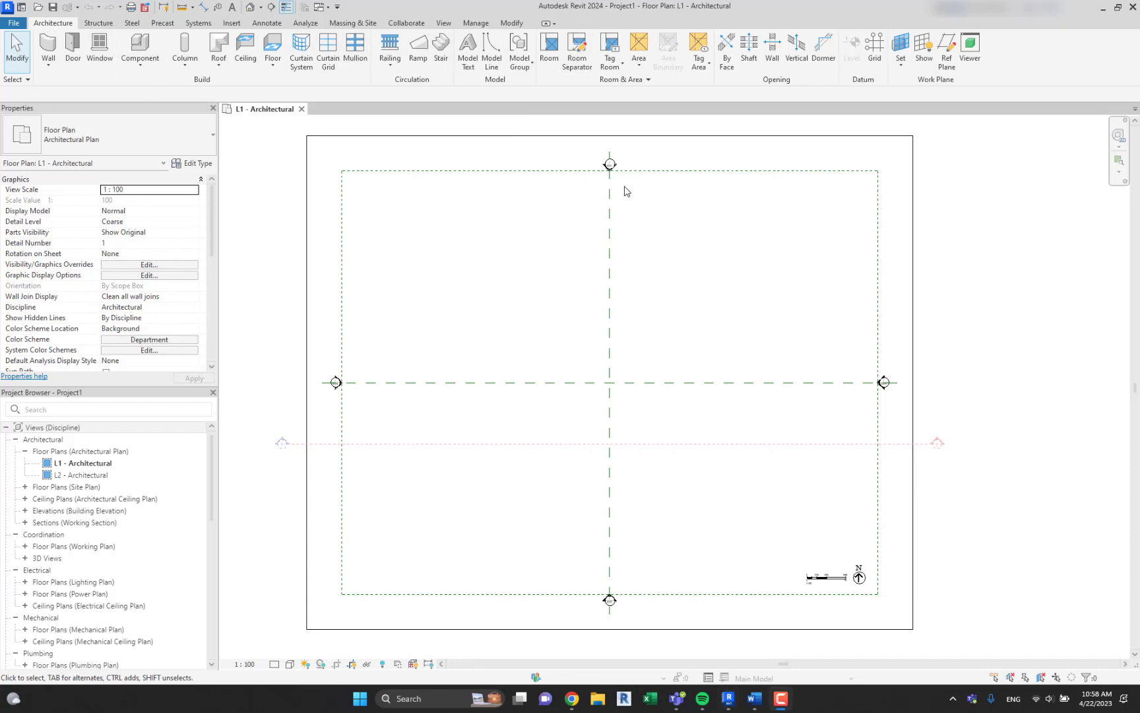
# Create a new family from the Metric Generic Model template in the English template folder
pyautogui.click(13, 22)
pyautogui.moveTo(76, 74)
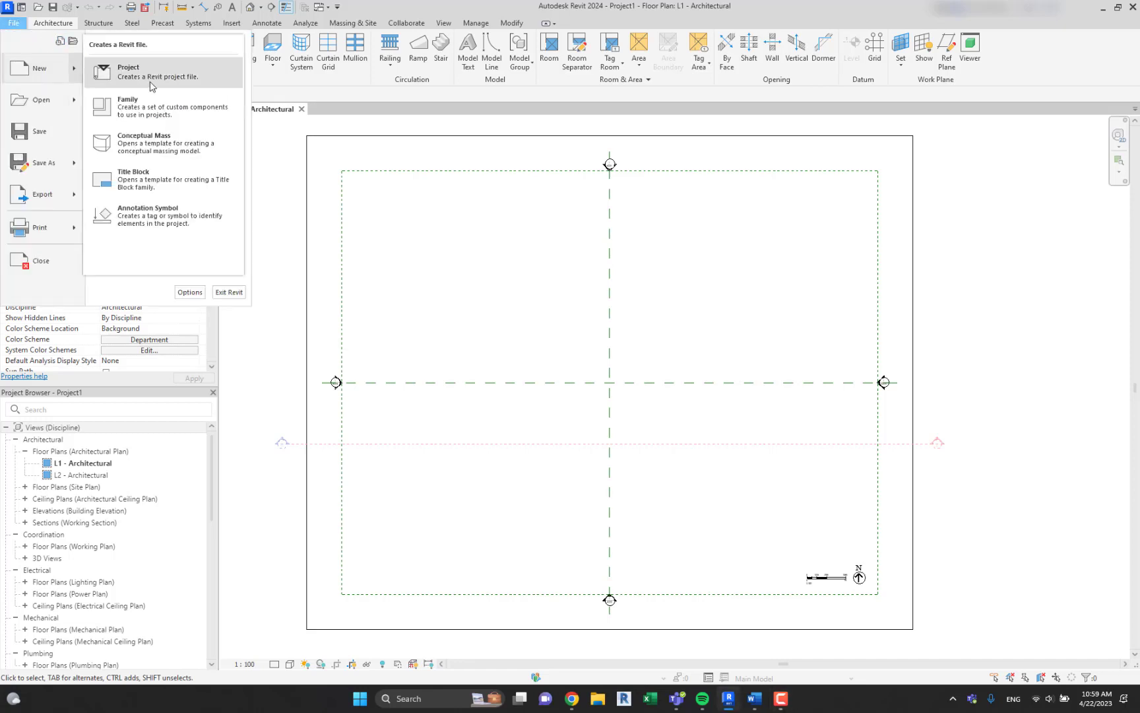
pyautogui.click(164, 105)
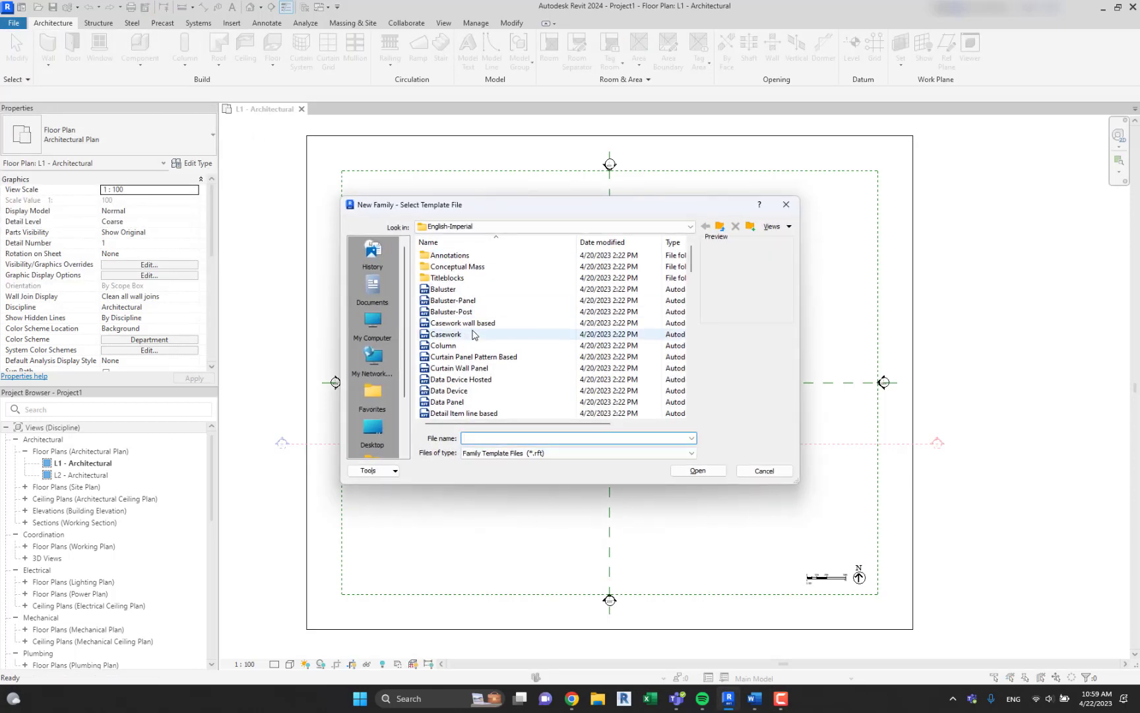
pyautogui.click(495, 334)
pyautogui.click(720, 227)
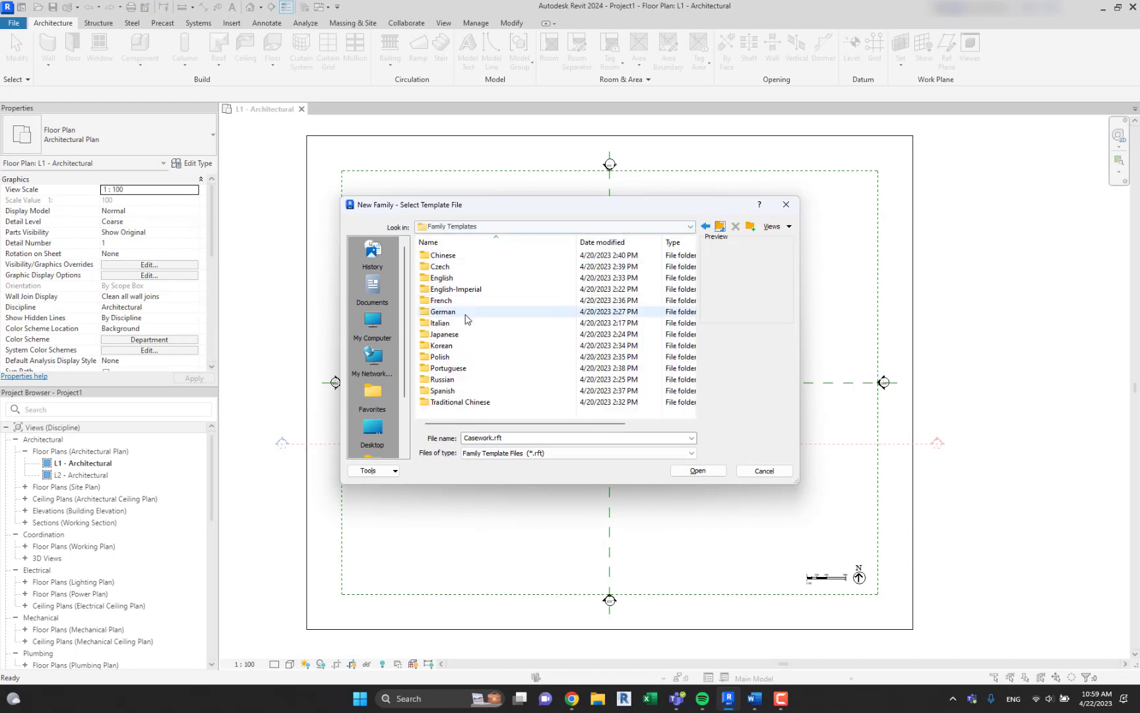
pyautogui.doubleClick(455, 278)
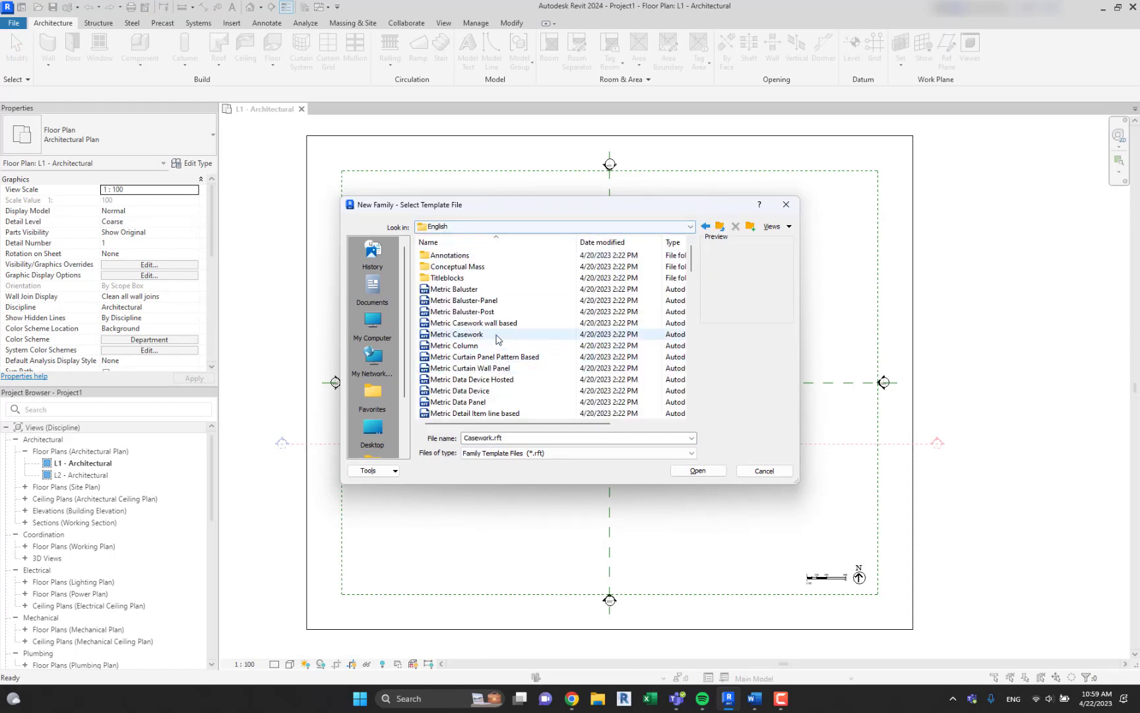
pyautogui.click(477, 356)
pyautogui.scroll(-4, 478, 363)
pyautogui.scroll(-4, 478, 363)
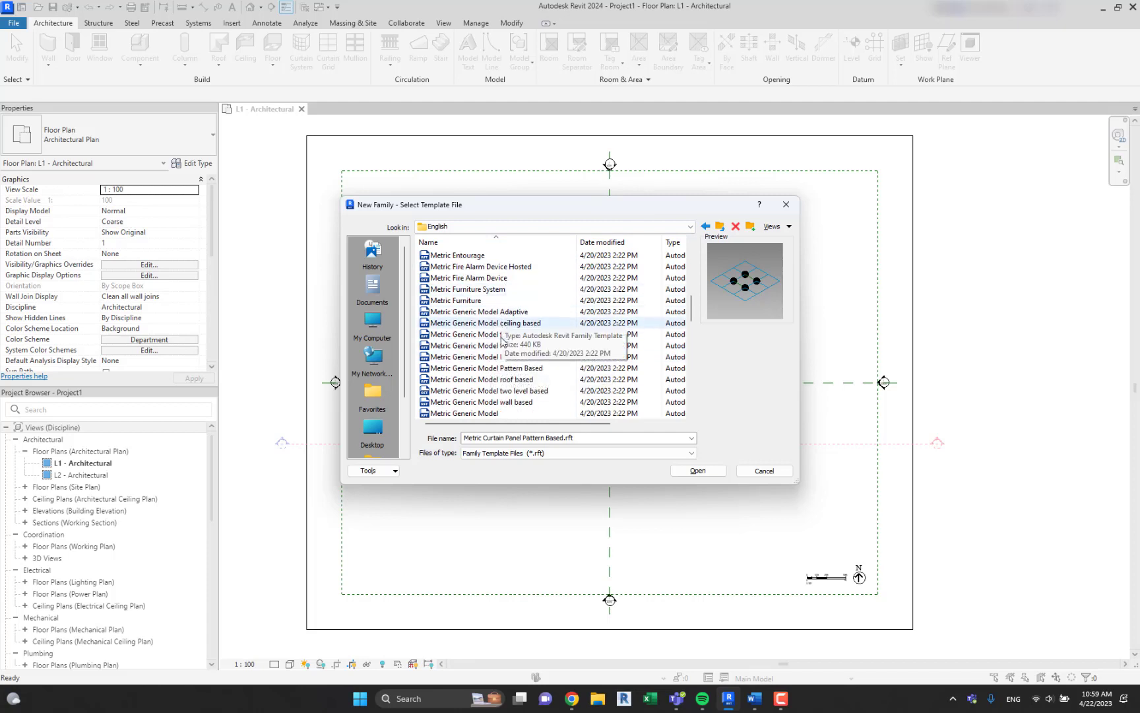
pyautogui.click(494, 402)
pyautogui.click(495, 413)
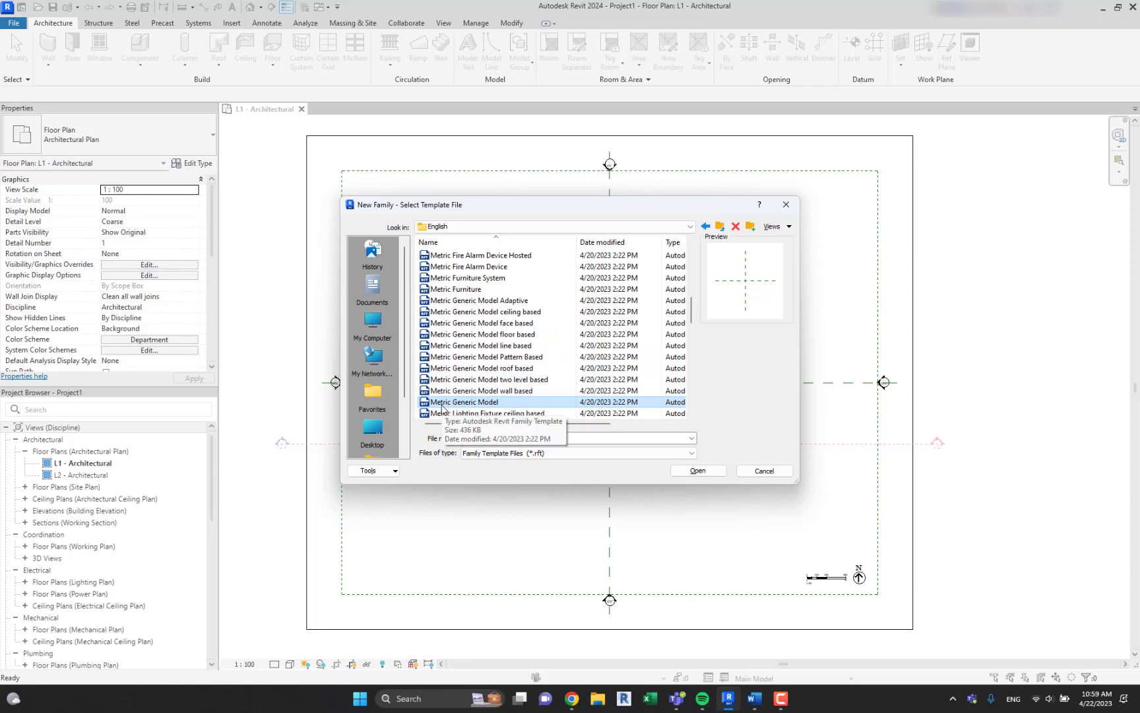
pyautogui.click(709, 472)
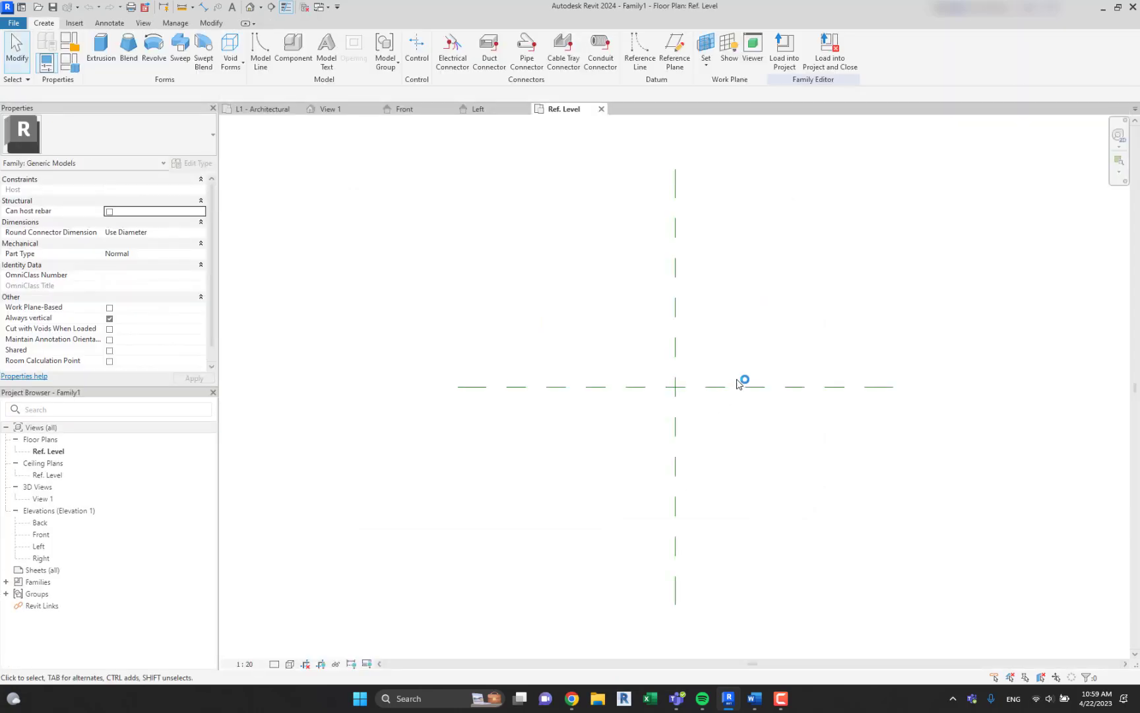
pyautogui.moveTo(753, 369); pyautogui.dragTo(681, 383, button='middle')
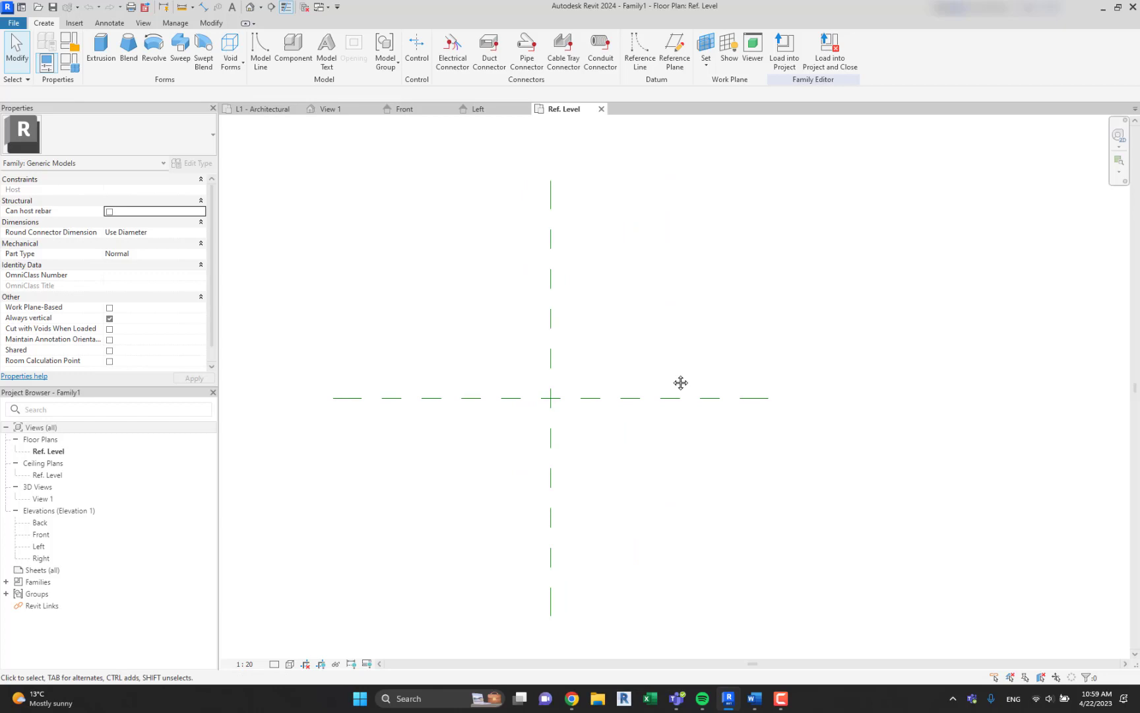
pyautogui.moveTo(651, 355); pyautogui.dragTo(681, 363, button='middle')
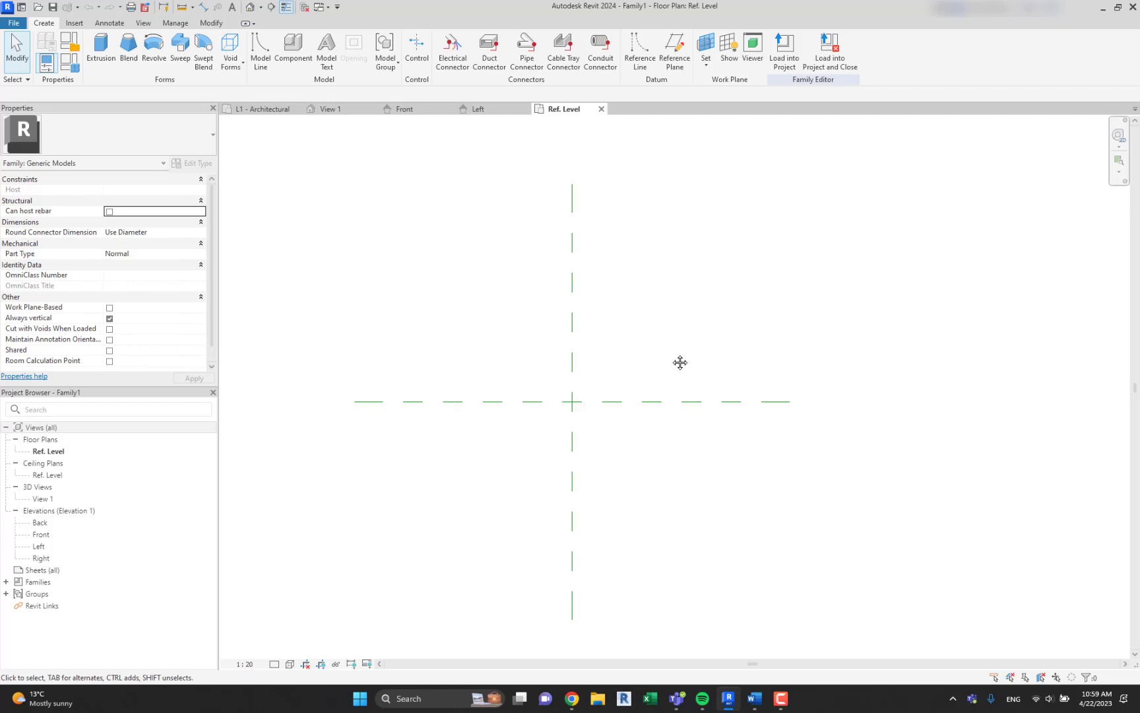
pyautogui.moveTo(679, 361); pyautogui.dragTo(651, 343, button='middle')
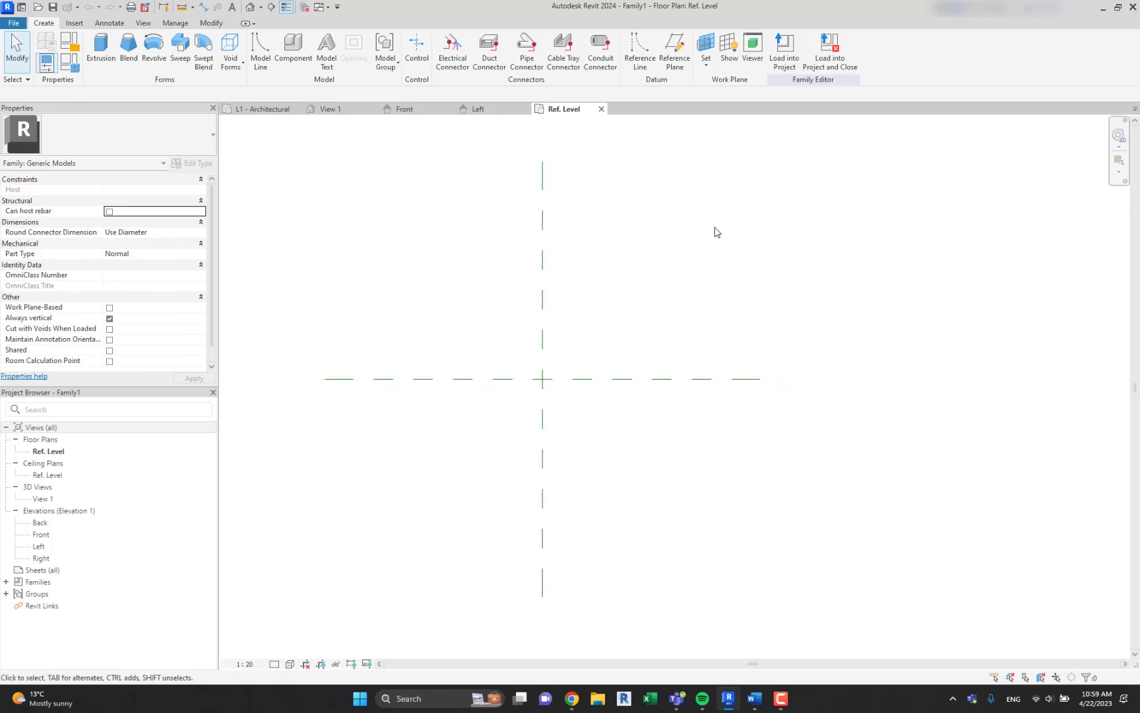
pyautogui.moveTo(719, 239); pyautogui.dragTo(710, 244, button='middle')
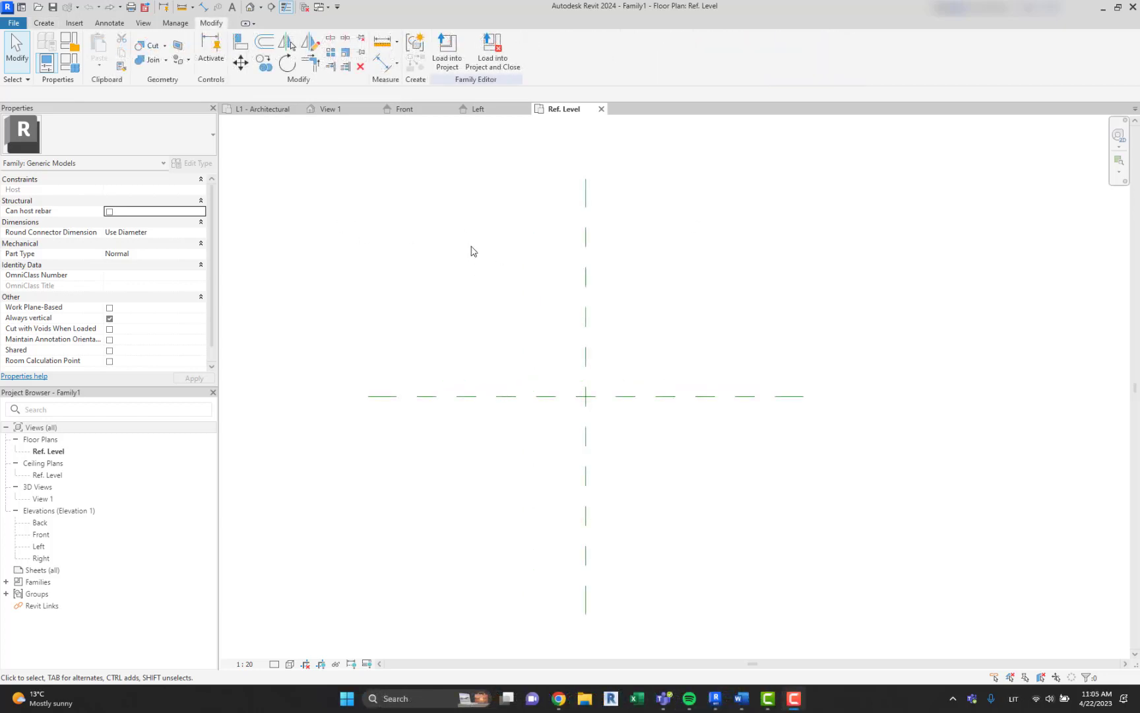
# Draw two vertical reference planes, about 1513 mm left and 1600 mm right of the vertical centre plane
pyautogui.click(43, 23)
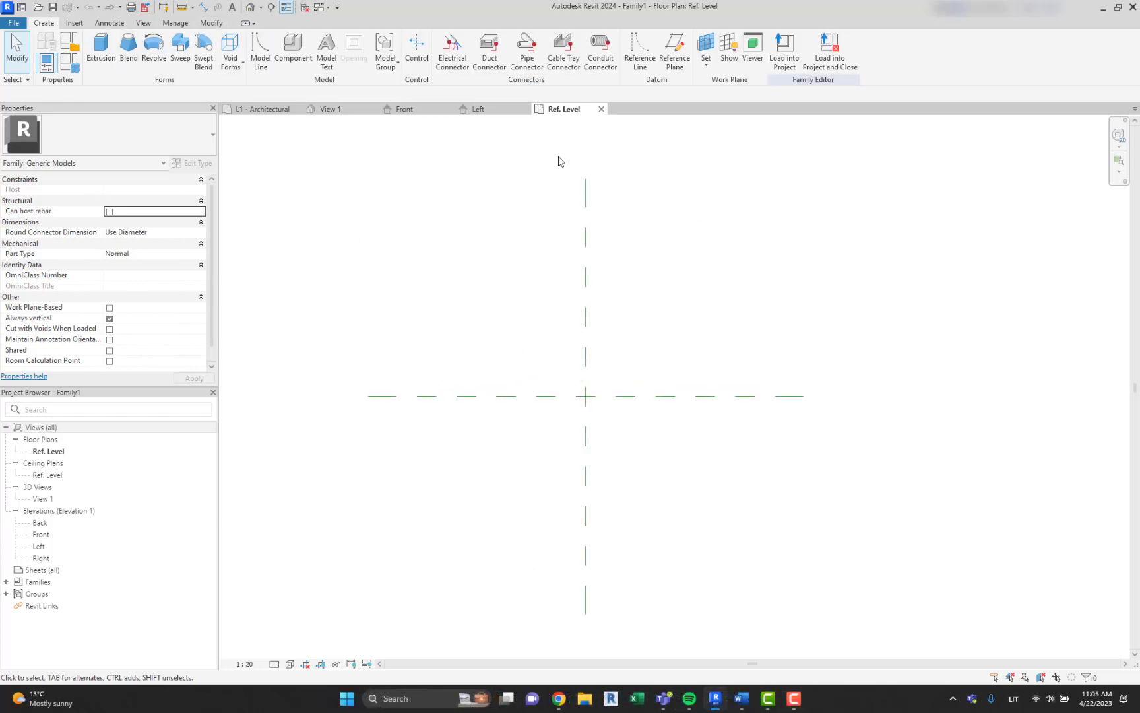
pyautogui.moveTo(572, 215); pyautogui.dragTo(559, 218, button='middle')
pyautogui.click(675, 53)
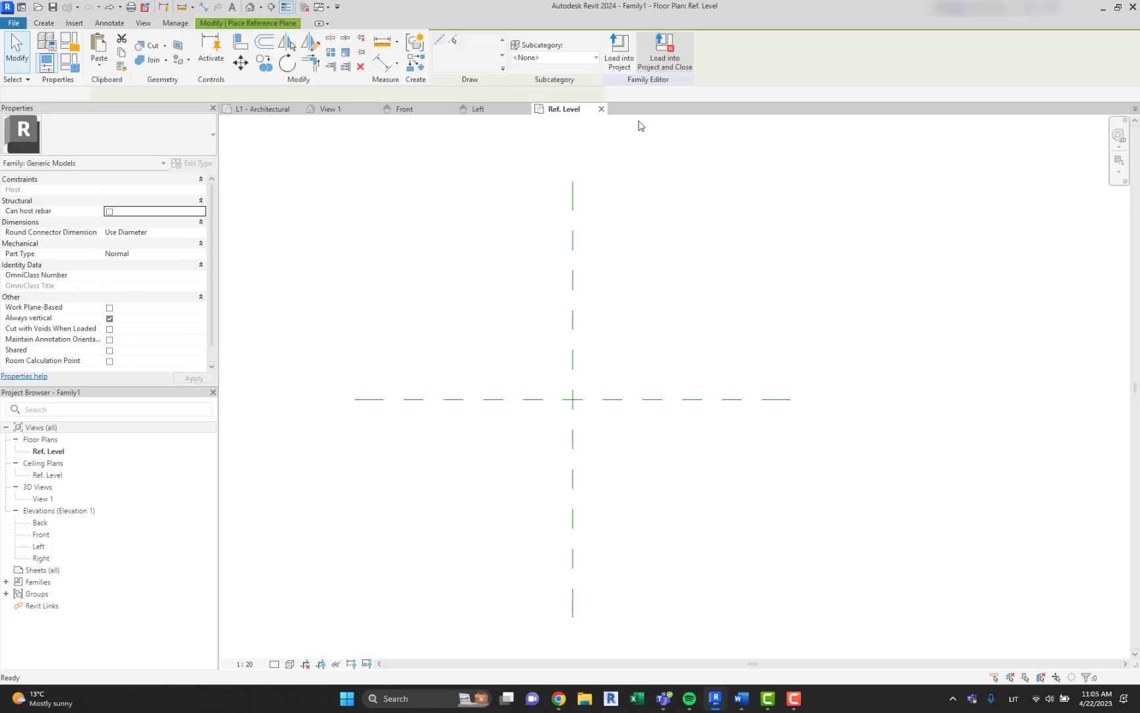
pyautogui.click(408, 494)
pyautogui.click(407, 302)
pyautogui.click(746, 493)
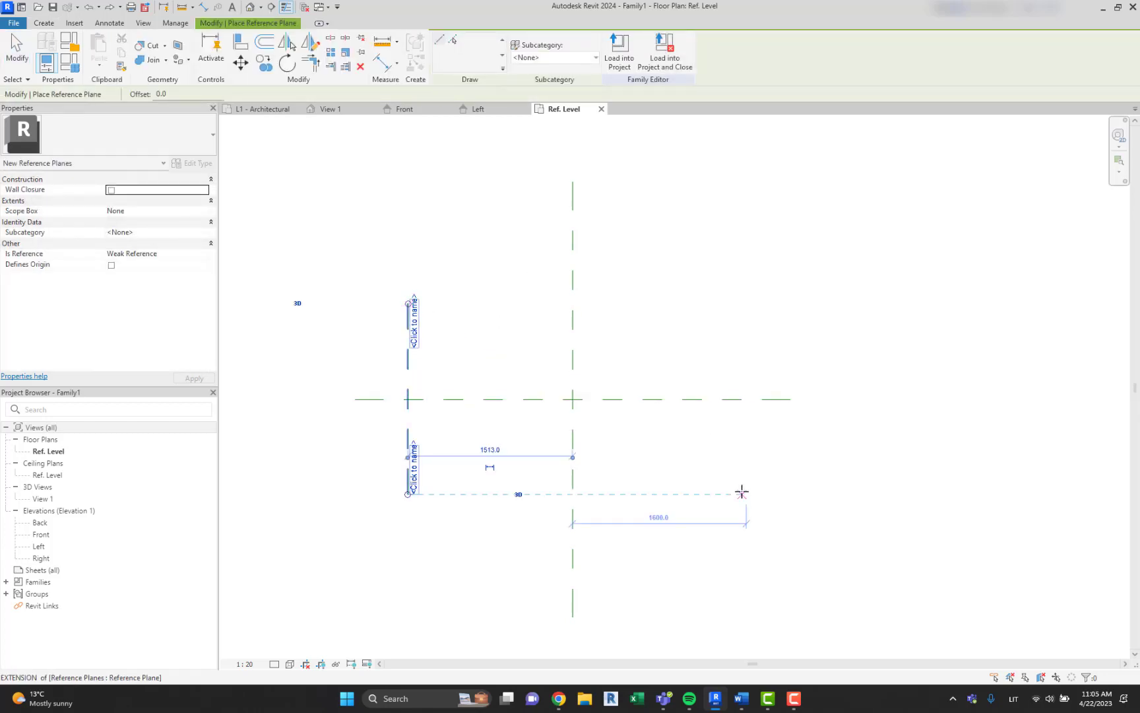
pyautogui.click(746, 302)
# Draw two horizontal reference planes, one above and one below the horizontal centre plane, crossing both outer vertical planes
pyautogui.click(377, 323)
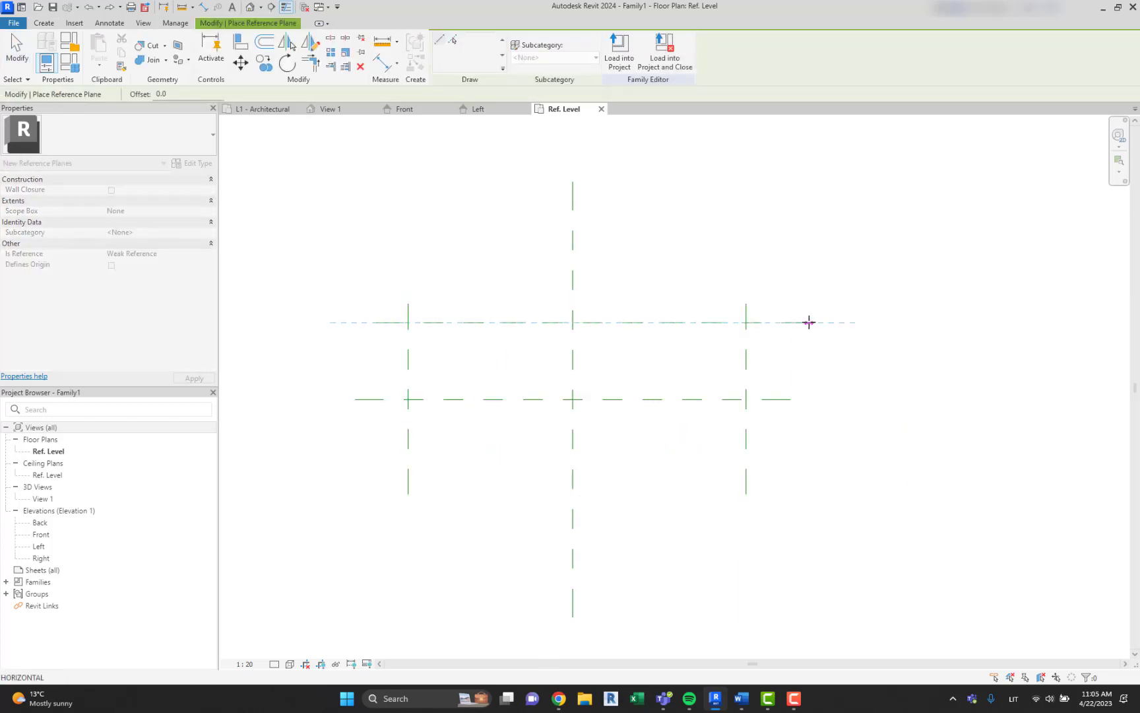
pyautogui.click(803, 322)
pyautogui.click(376, 487)
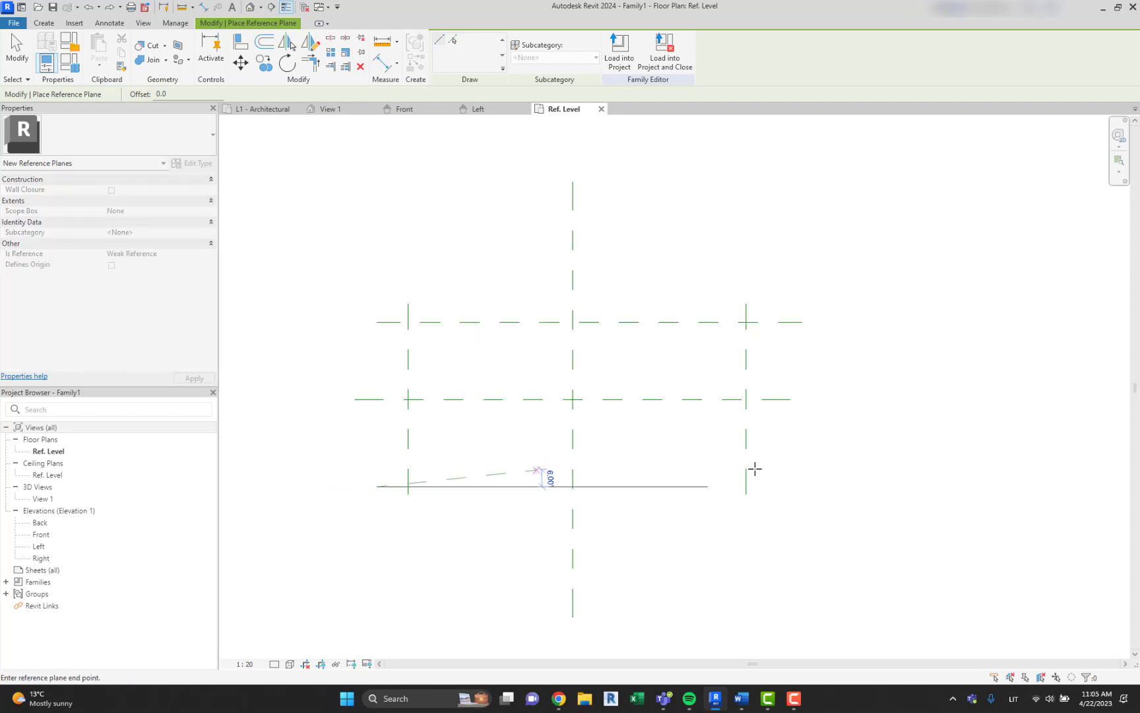
pyautogui.click(801, 486)
pyautogui.press('Escape')
pyautogui.press('Escape')
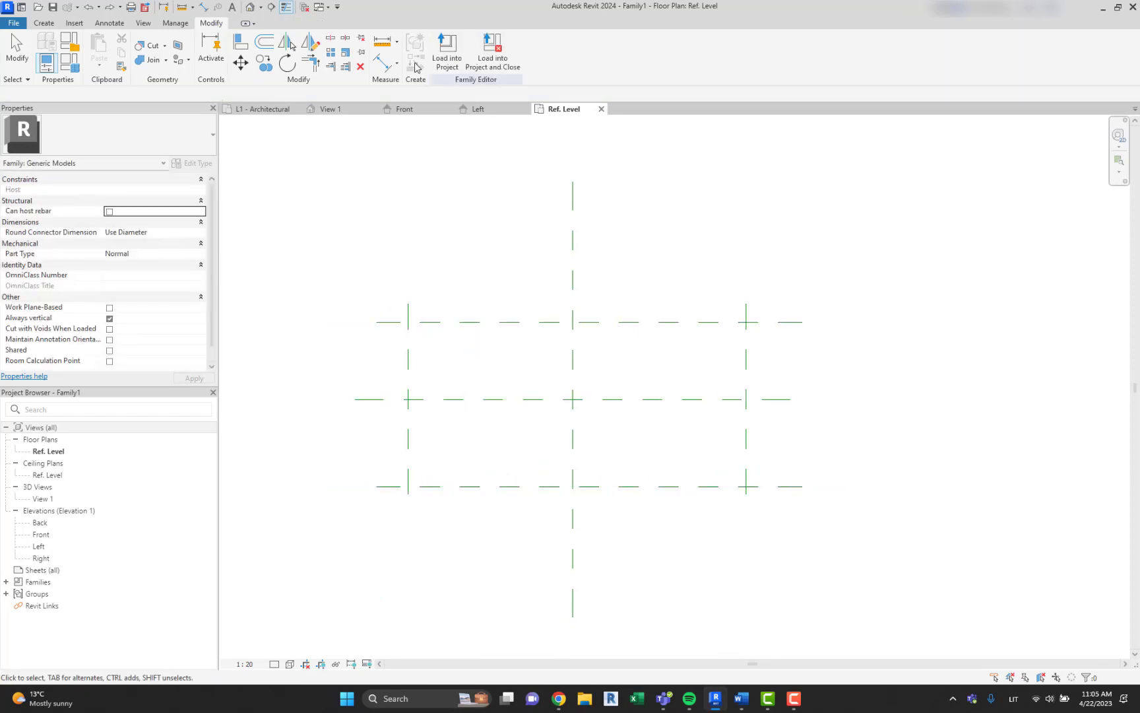
# Add an aligned dimension across the three horizontal reference planes and make its segments equal
pyautogui.click(205, 7)
pyautogui.click(687, 486)
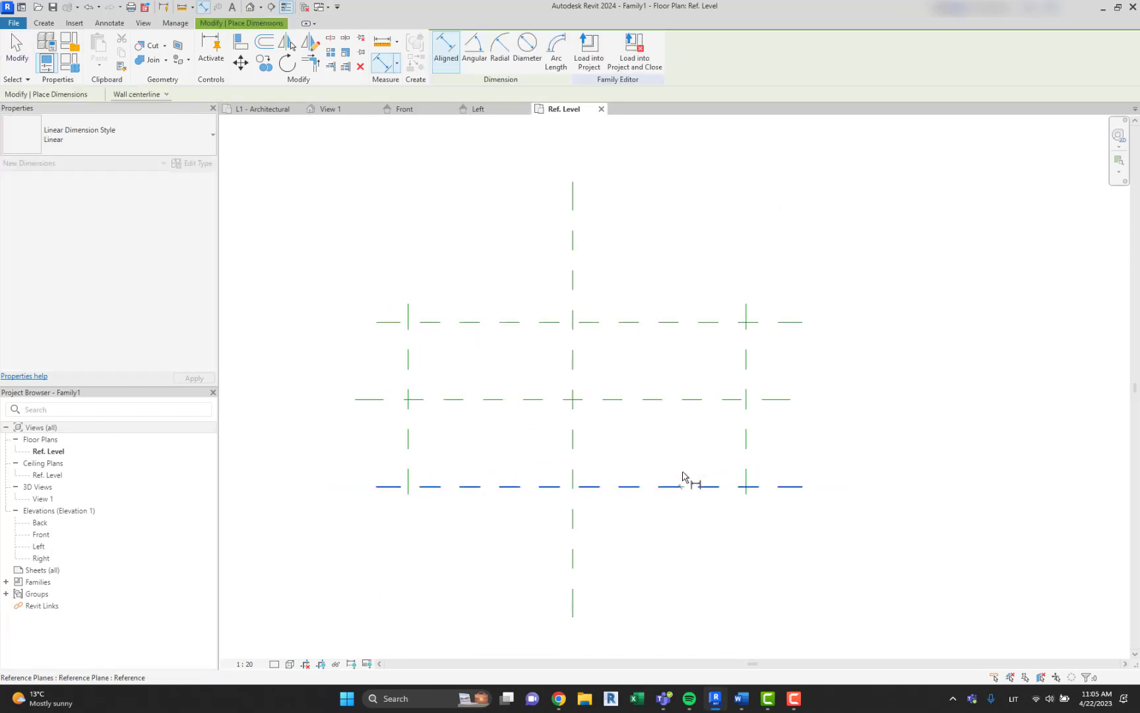
pyautogui.click(691, 399)
pyautogui.click(705, 322)
pyautogui.click(938, 360)
pyautogui.click(964, 404)
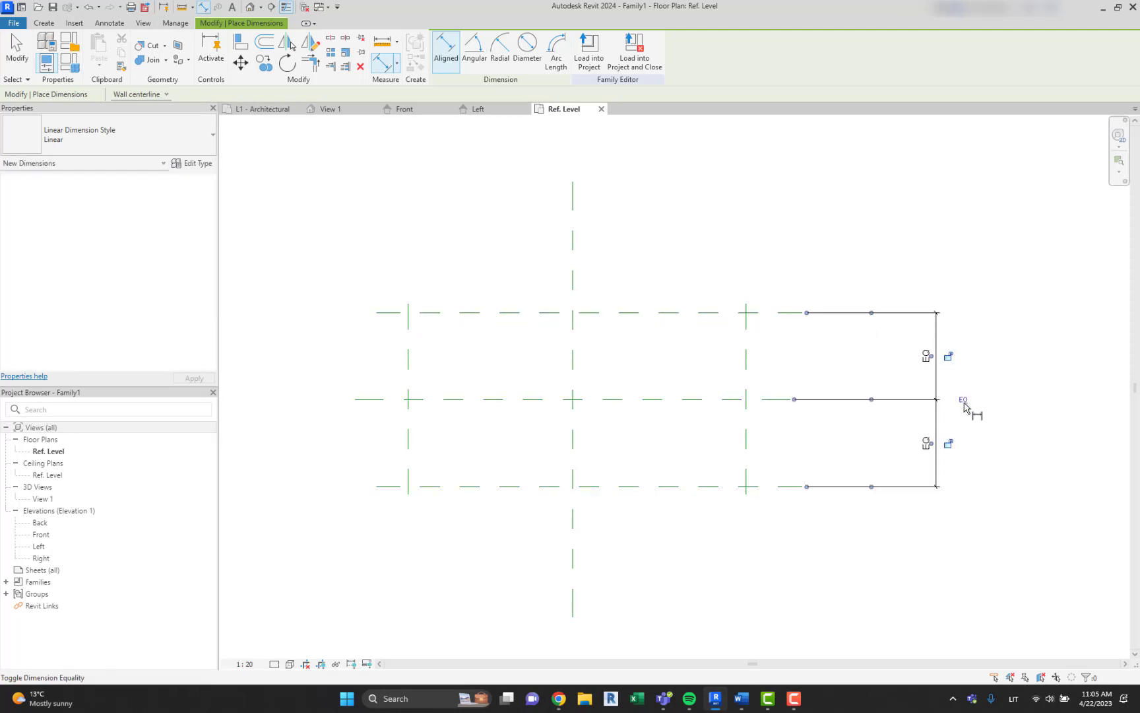
# Add an overall aligned dimension between the two outer horizontal reference planes
pyautogui.click(708, 487)
pyautogui.click(705, 313)
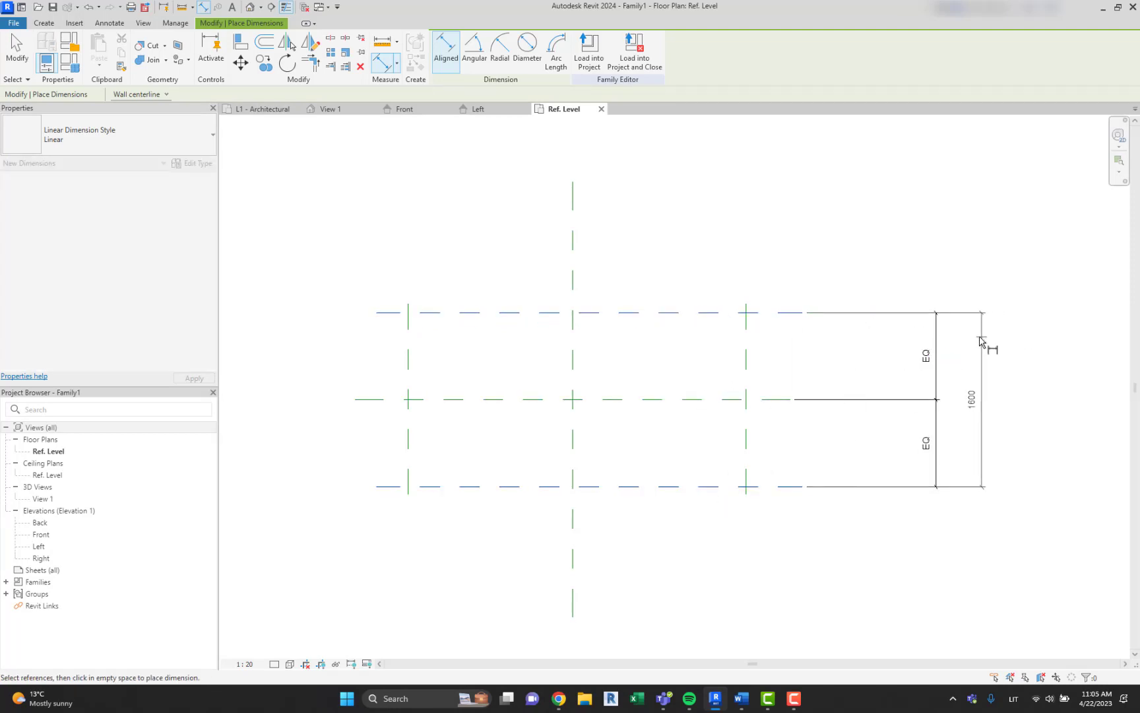
pyautogui.click(982, 342)
# Add an aligned dimension across the three vertical reference planes and make its segments equal
pyautogui.click(409, 455)
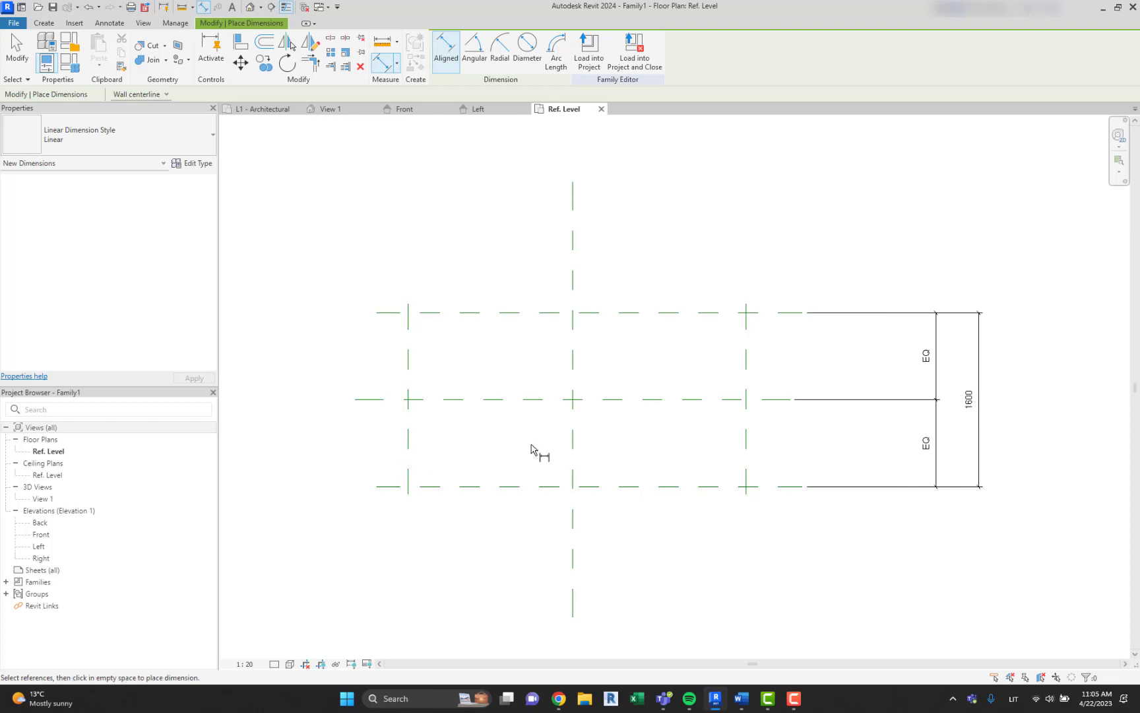
pyautogui.click(408, 455)
pyautogui.click(573, 450)
pyautogui.click(746, 449)
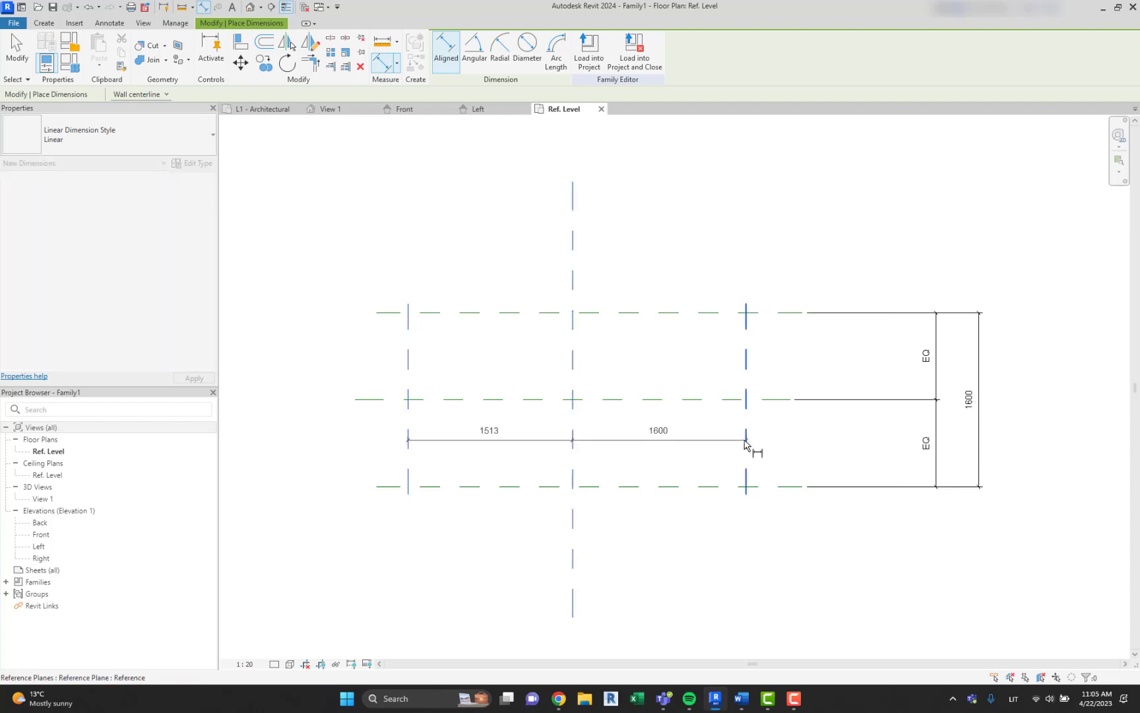
pyautogui.click(686, 581)
pyautogui.click(576, 553)
# Add an overall aligned dimension between the two outer vertical reference planes, below the equality dimension
pyautogui.click(400, 456)
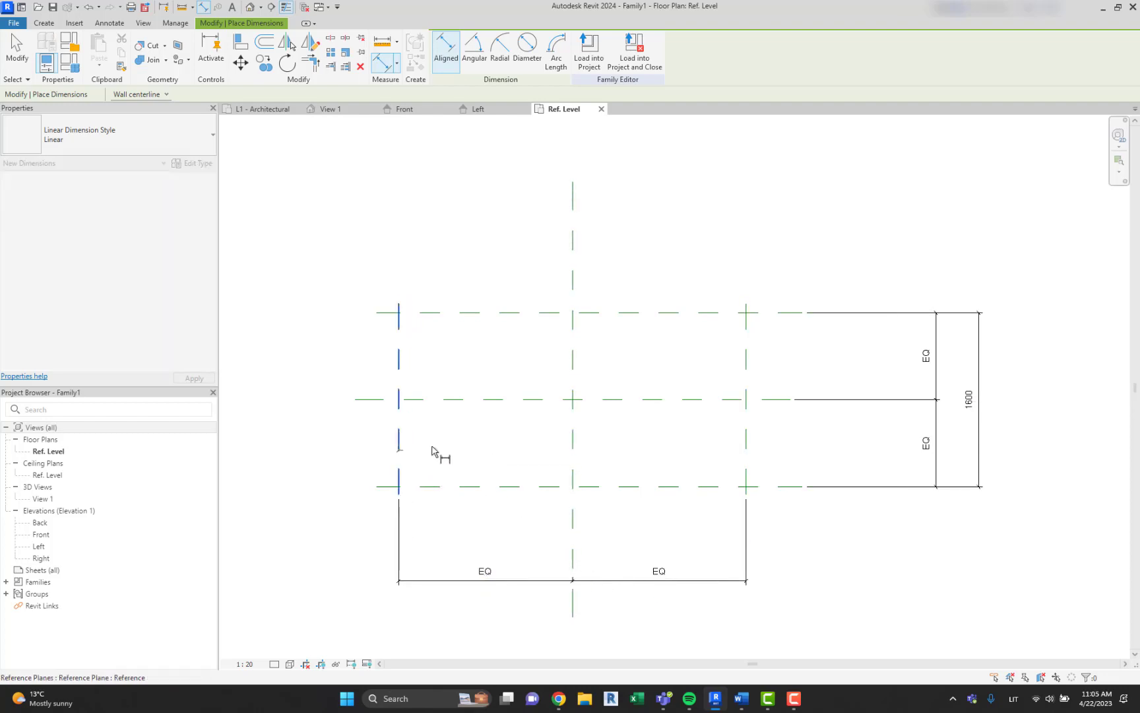
pyautogui.click(742, 441)
pyautogui.moveTo(796, 569); pyautogui.dragTo(796, 453, button='middle')
pyautogui.click(735, 513)
pyautogui.moveTo(706, 484); pyautogui.dragTo(672, 550, button='middle')
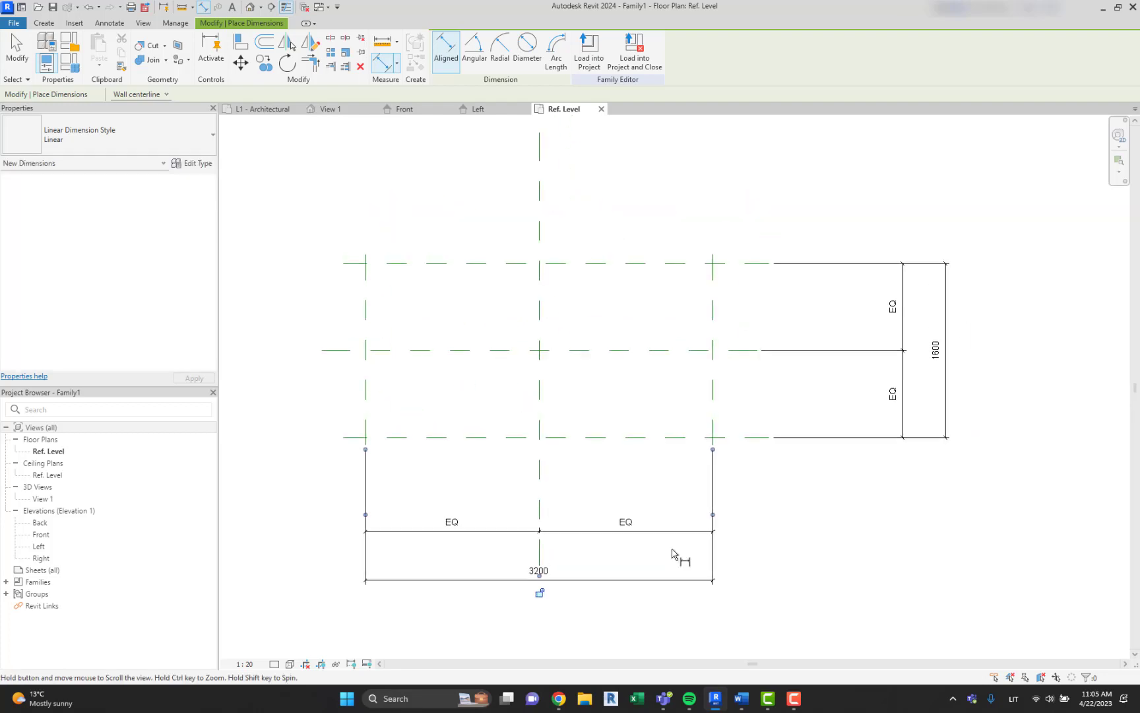
pyautogui.press('Escape')
pyautogui.press('Escape')
# Label the overall horizontal dimension with a new instance family parameter named Width
pyautogui.click(576, 581)
pyautogui.click(558, 50)
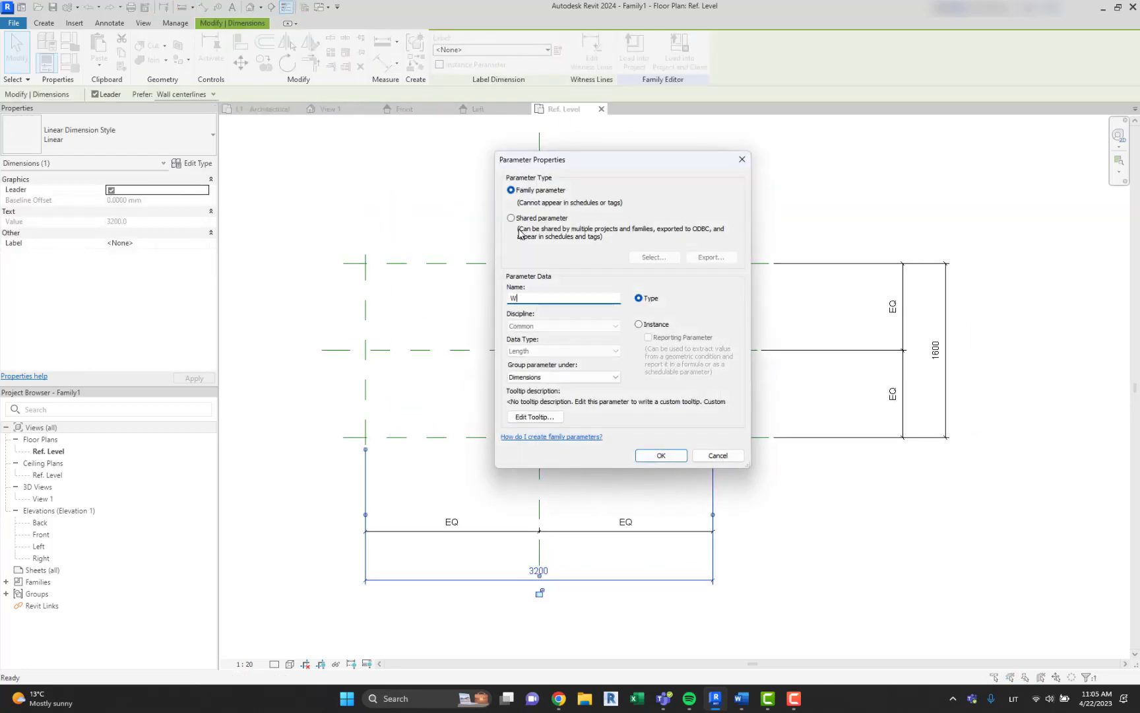
pyautogui.click(659, 325)
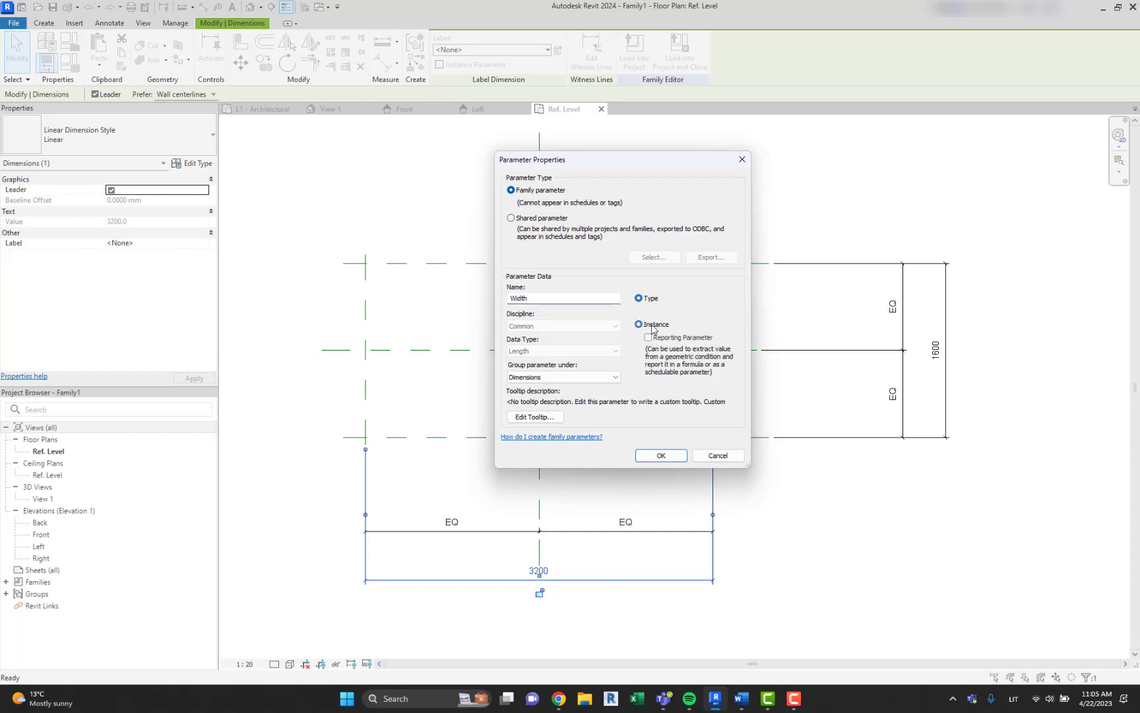
pyautogui.click(660, 455)
pyautogui.click(1009, 388)
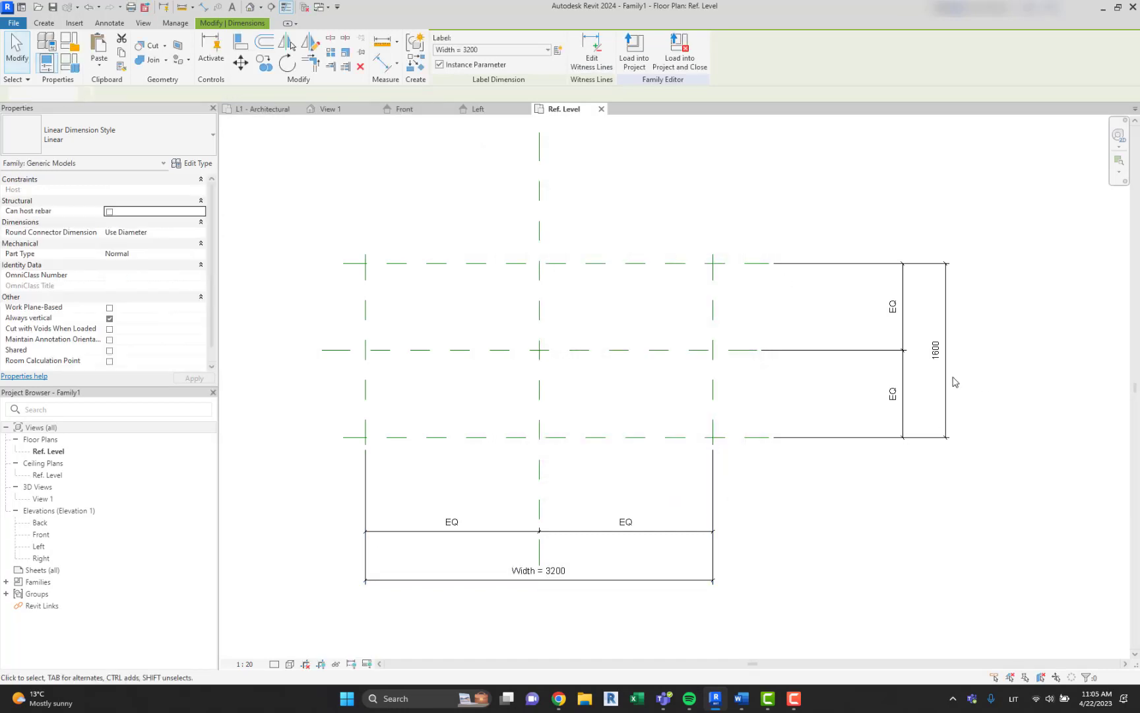
# Label the overall vertical dimension with a new instance family parameter named Depth
pyautogui.click(946, 347)
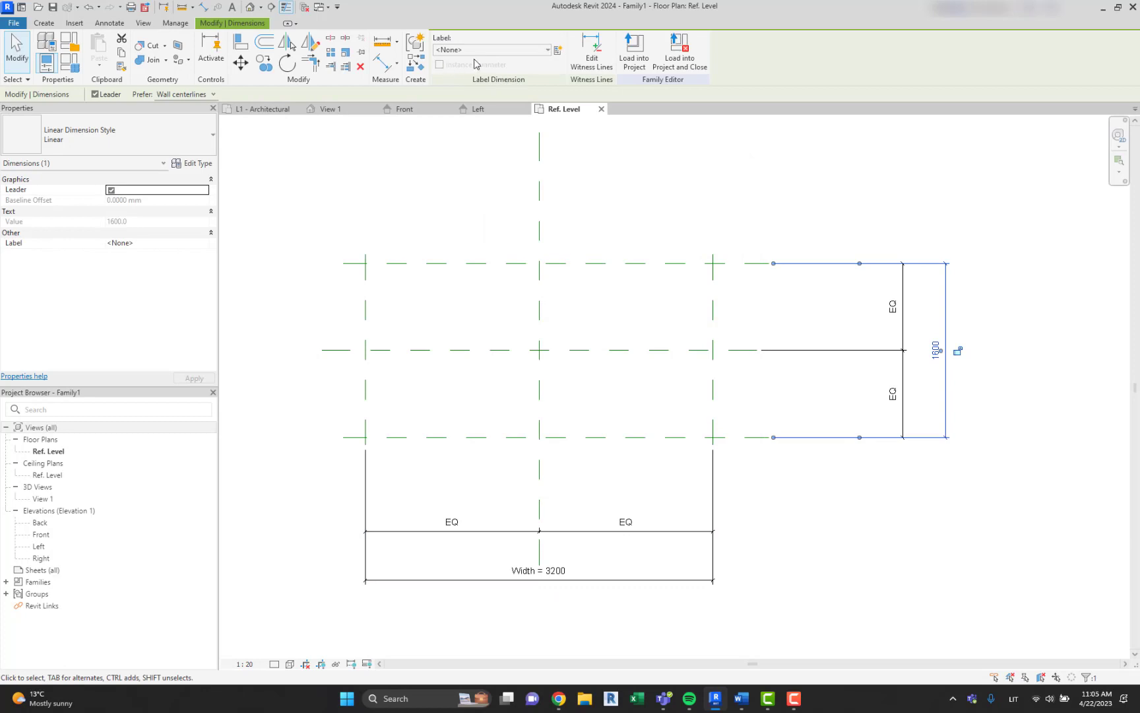
pyautogui.click(558, 50)
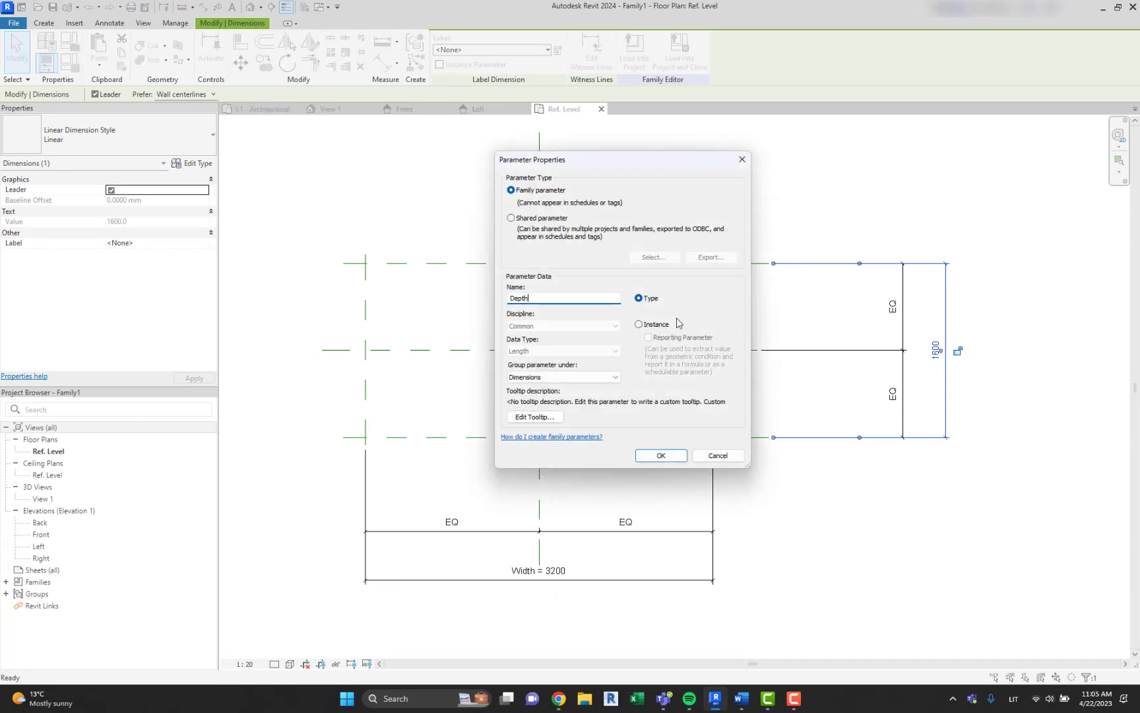
pyautogui.click(639, 324)
pyautogui.click(661, 455)
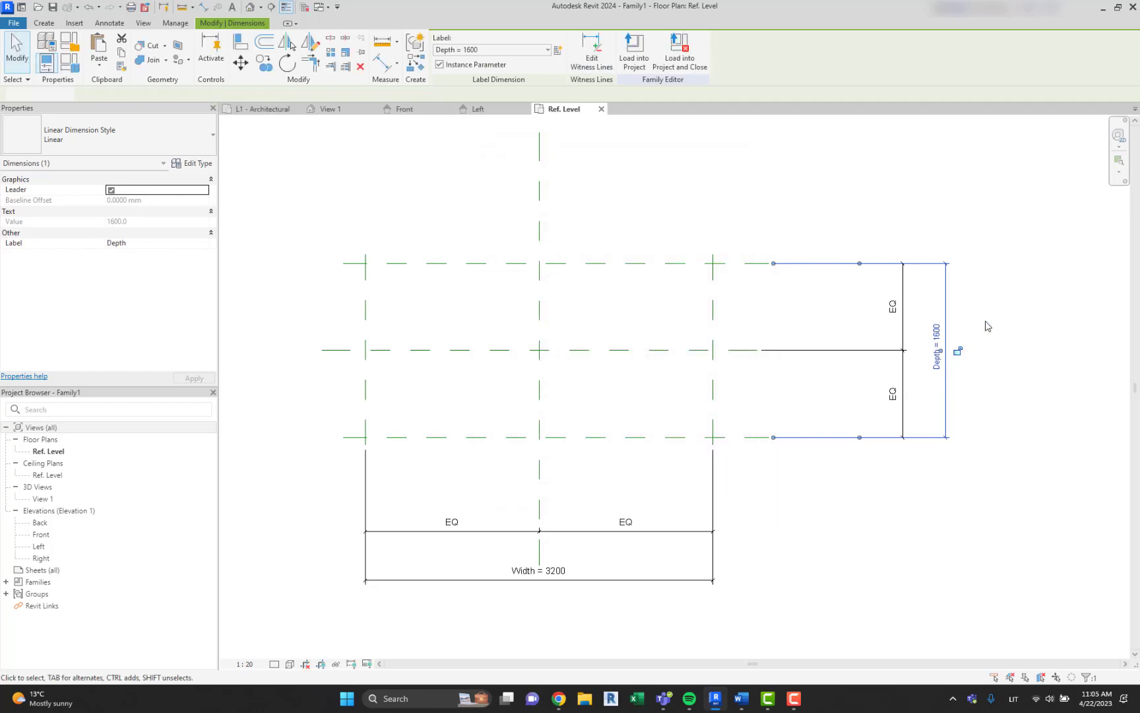
pyautogui.click(984, 317)
pyautogui.moveTo(998, 320); pyautogui.dragTo(951, 348, button='middle')
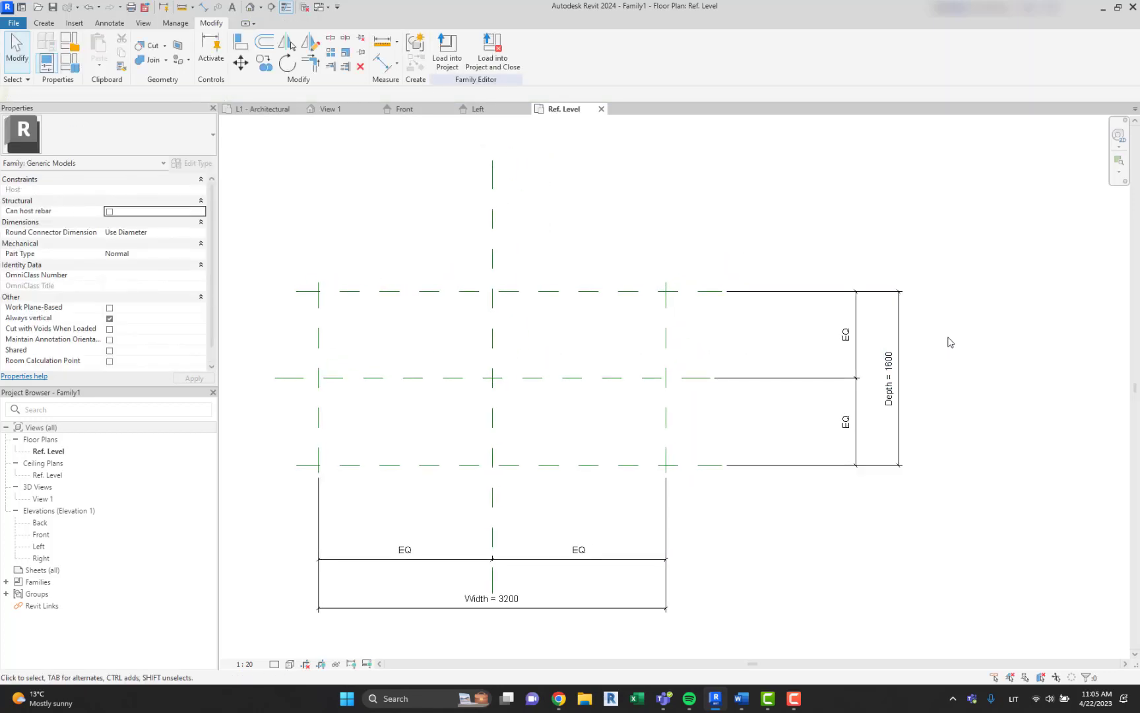
# Test the family parameters by applying a Depth of 1800 and a Width of 3400 in Family Types
pyautogui.click(69, 64)
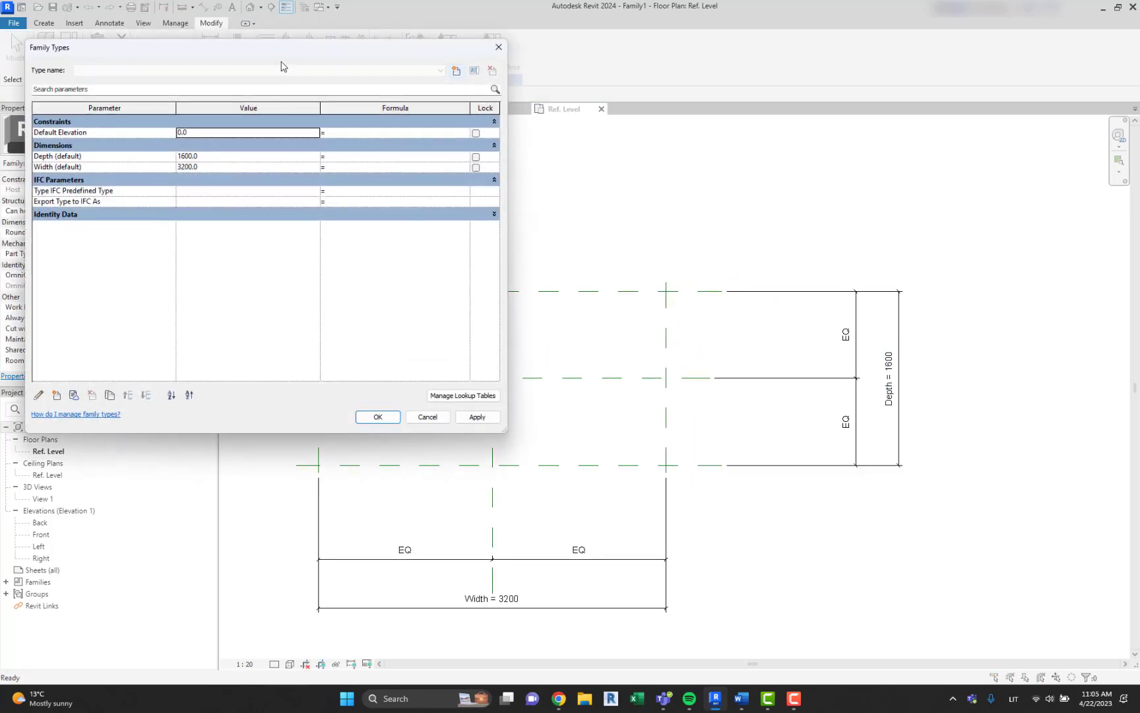
pyautogui.moveTo(285, 57); pyautogui.dragTo(342, 50)
pyautogui.click(288, 152)
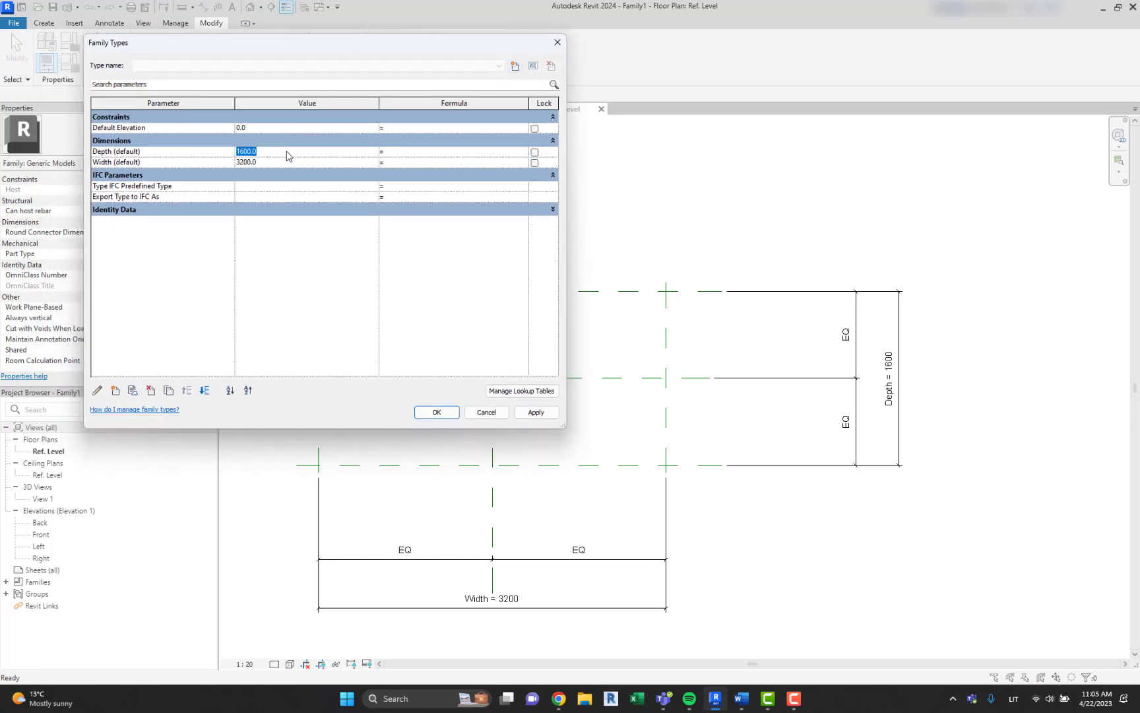
pyautogui.click(519, 412)
pyautogui.click(285, 165)
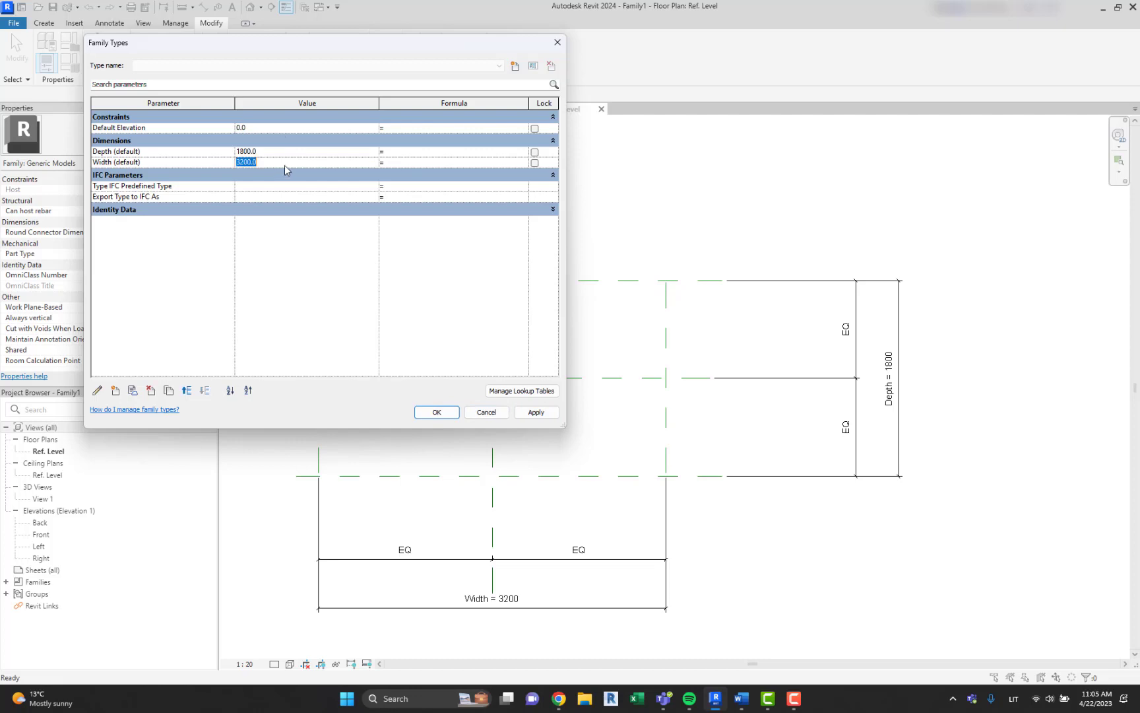
pyautogui.write('3400')
pyautogui.click(536, 412)
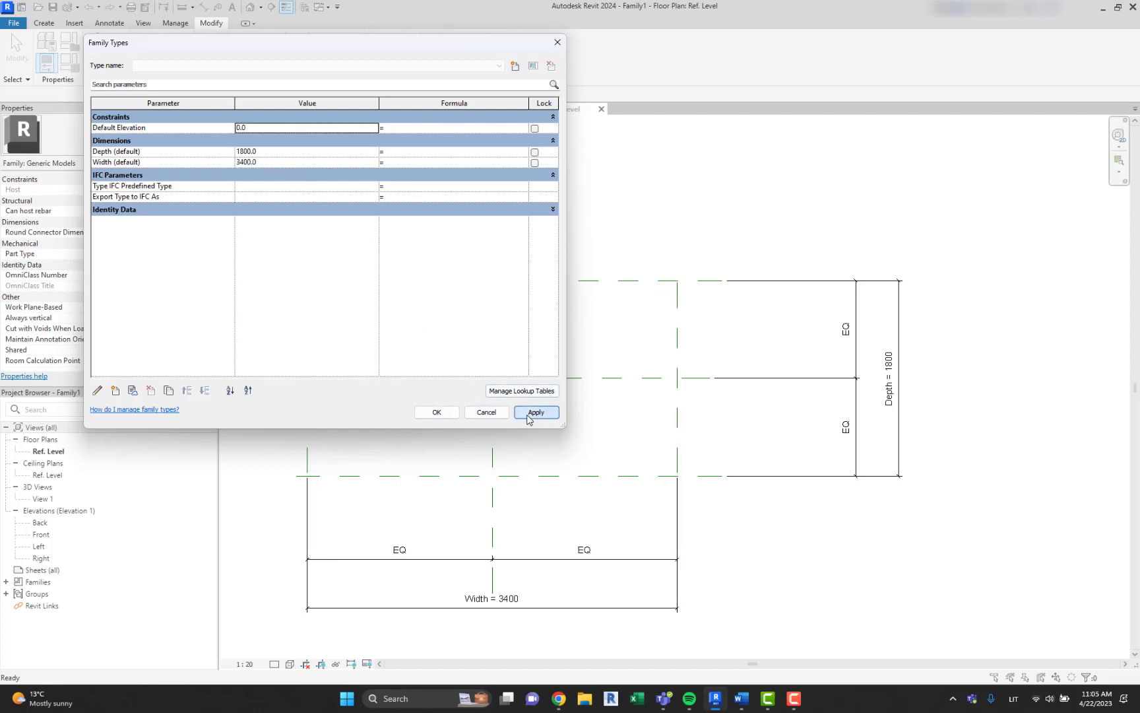
# Start an extrusion and sketch four circles near the outer plane intersections, radii about 200 upper left, 300 upper right, 200 lower left and 400 lower right
pyautogui.click(436, 412)
pyautogui.moveTo(726, 192); pyautogui.dragTo(745, 211, button='middle')
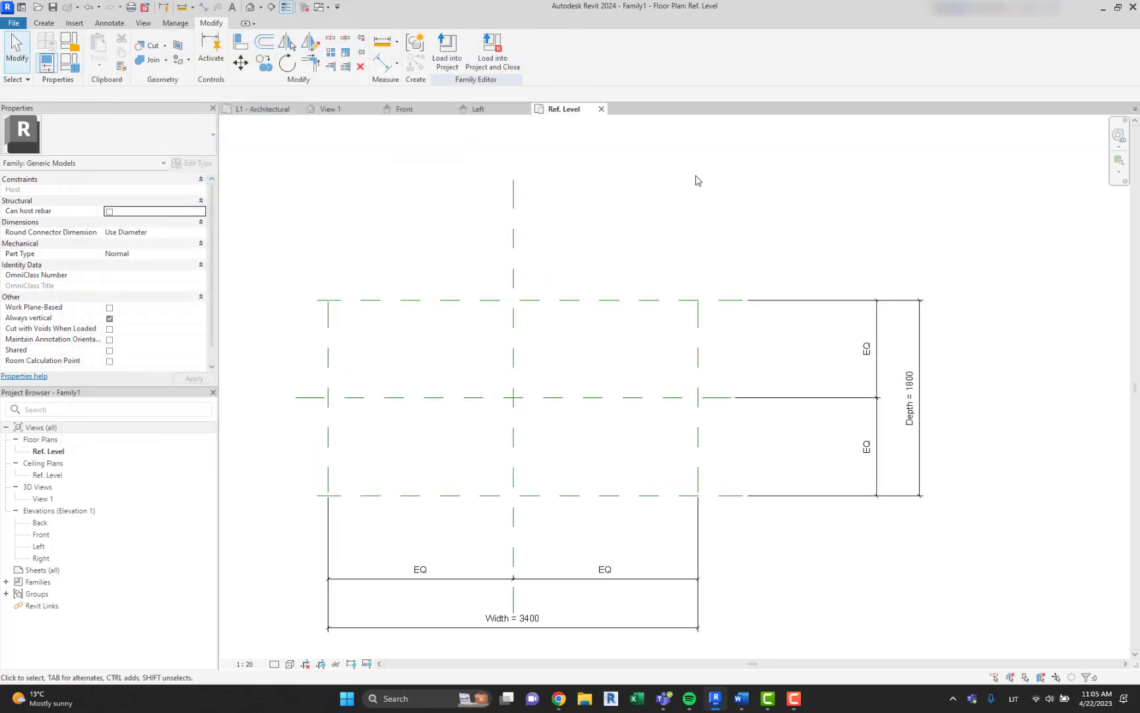
pyautogui.click(44, 23)
pyautogui.moveTo(501, 181); pyautogui.dragTo(514, 183, button='middle')
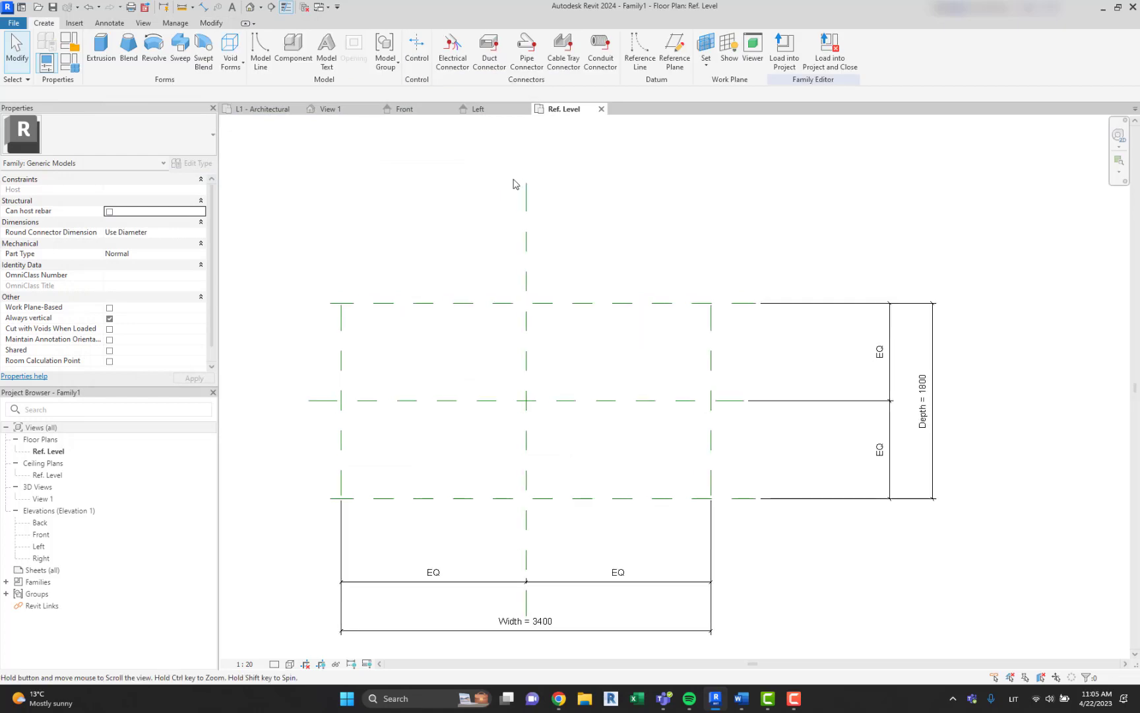
pyautogui.click(101, 48)
pyautogui.click(518, 39)
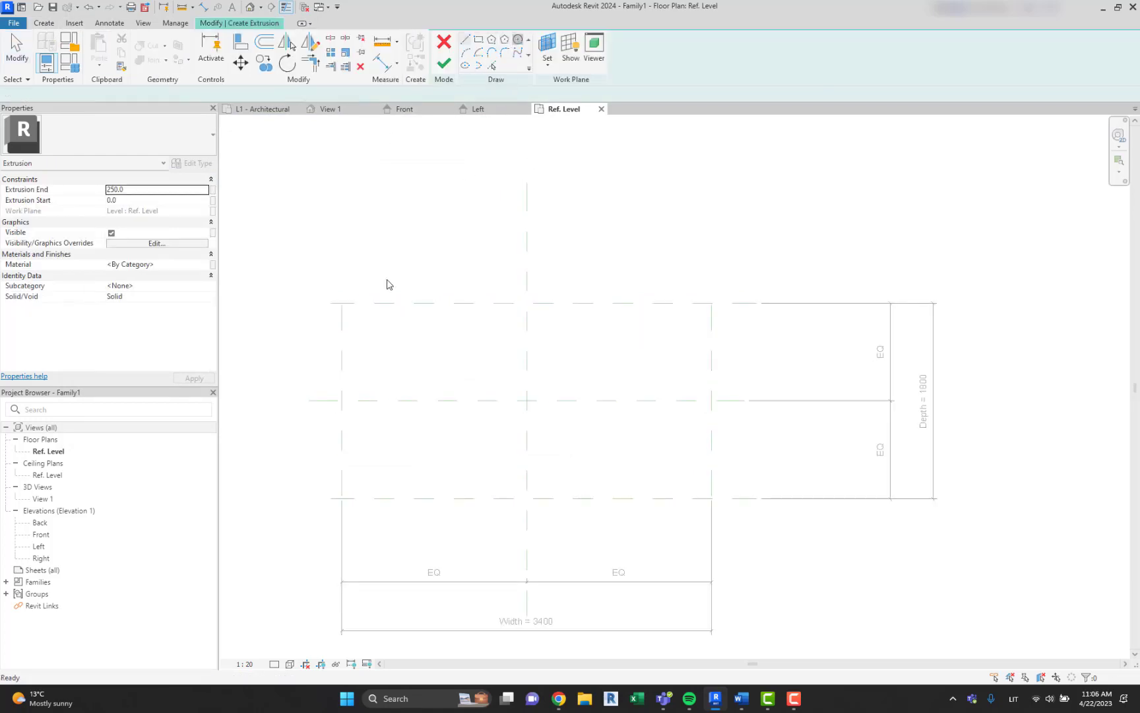
pyautogui.click(357, 257)
pyautogui.click(373, 242)
pyautogui.click(668, 260)
pyautogui.click(691, 283)
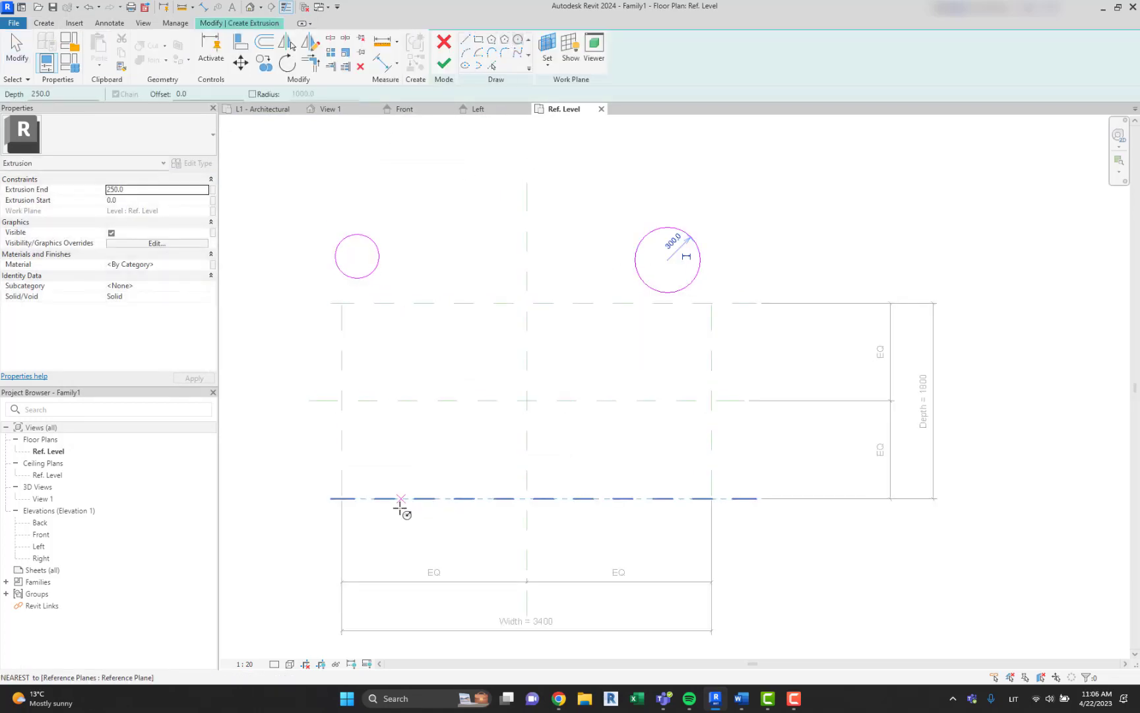
pyautogui.click(383, 454)
pyautogui.click(404, 465)
pyautogui.click(631, 434)
pyautogui.click(667, 458)
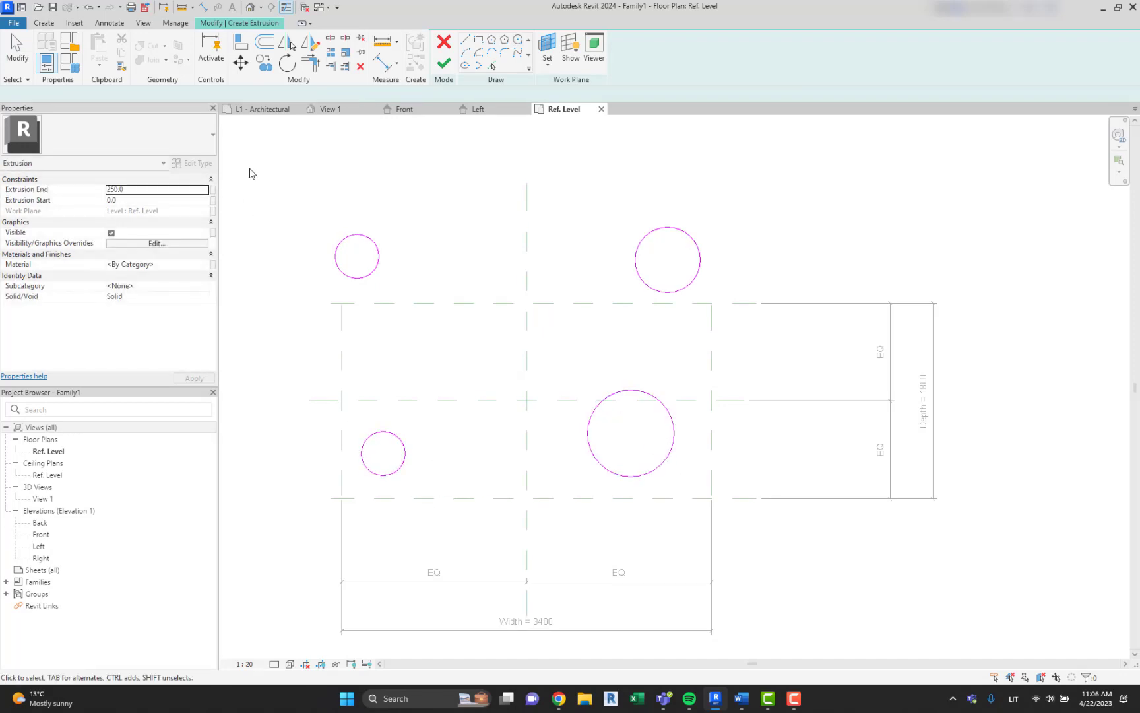
# Make the center marks visible for all four sketched circles
pyautogui.press('Escape')
pyautogui.moveTo(253, 169); pyautogui.dragTo(689, 521)
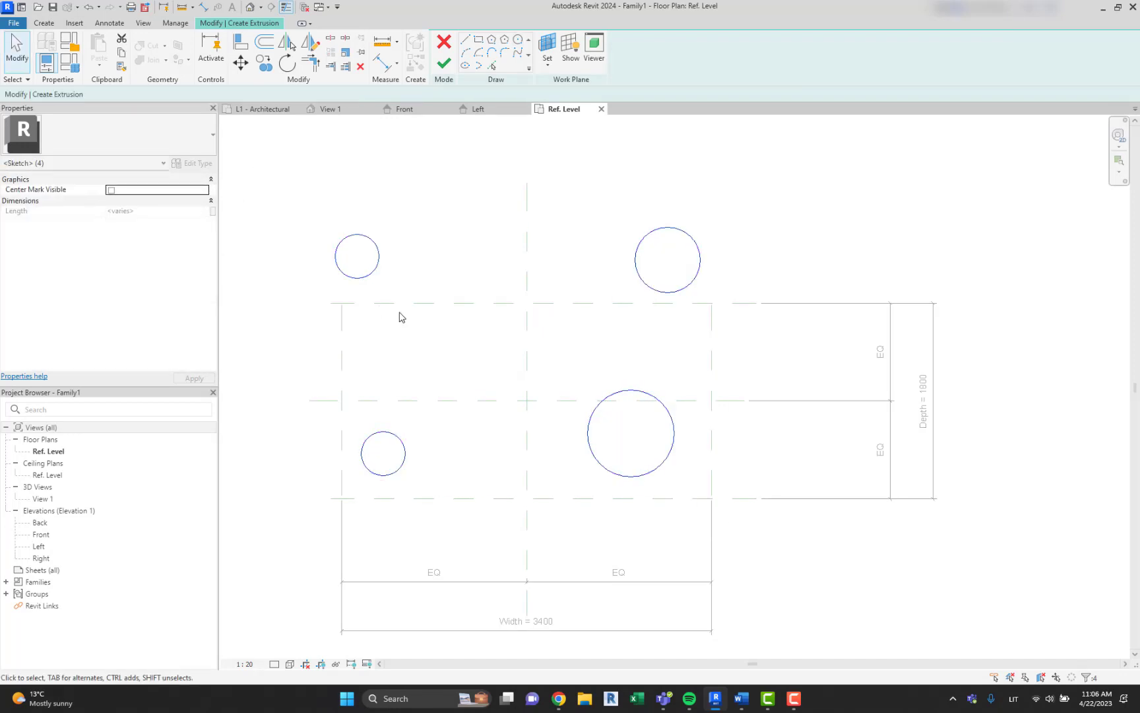
pyautogui.click(112, 190)
pyautogui.click(402, 198)
# Align the centers of the two upper circles to the upper plane and to their respective outer vertical reference planes
pyautogui.moveTo(422, 204); pyautogui.dragTo(482, 190, button='middle')
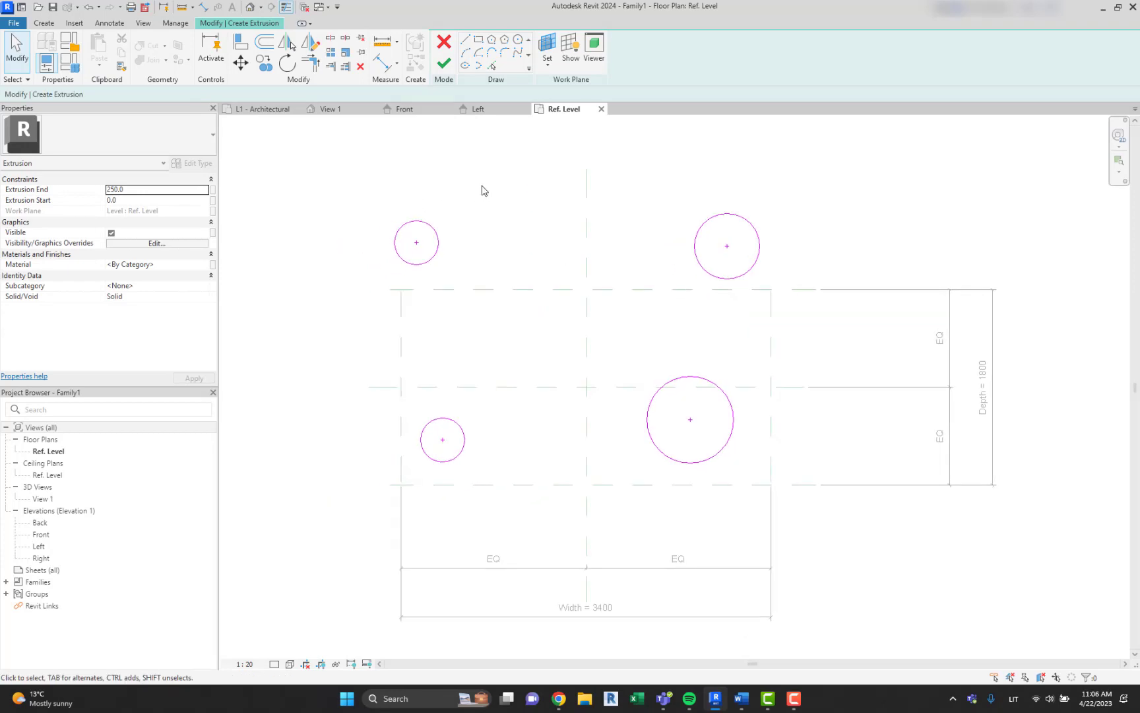
pyautogui.press('a')
pyautogui.press('l')
pyautogui.click(401, 338)
pyautogui.click(425, 254)
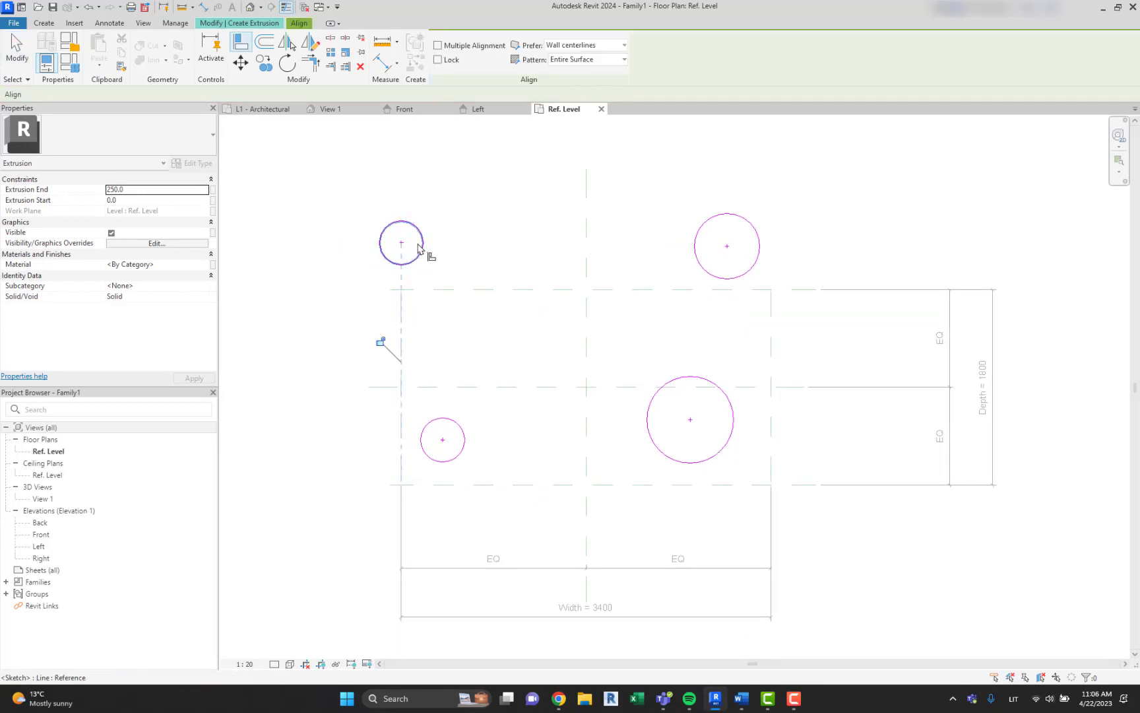
pyautogui.click(454, 288)
pyautogui.click(418, 256)
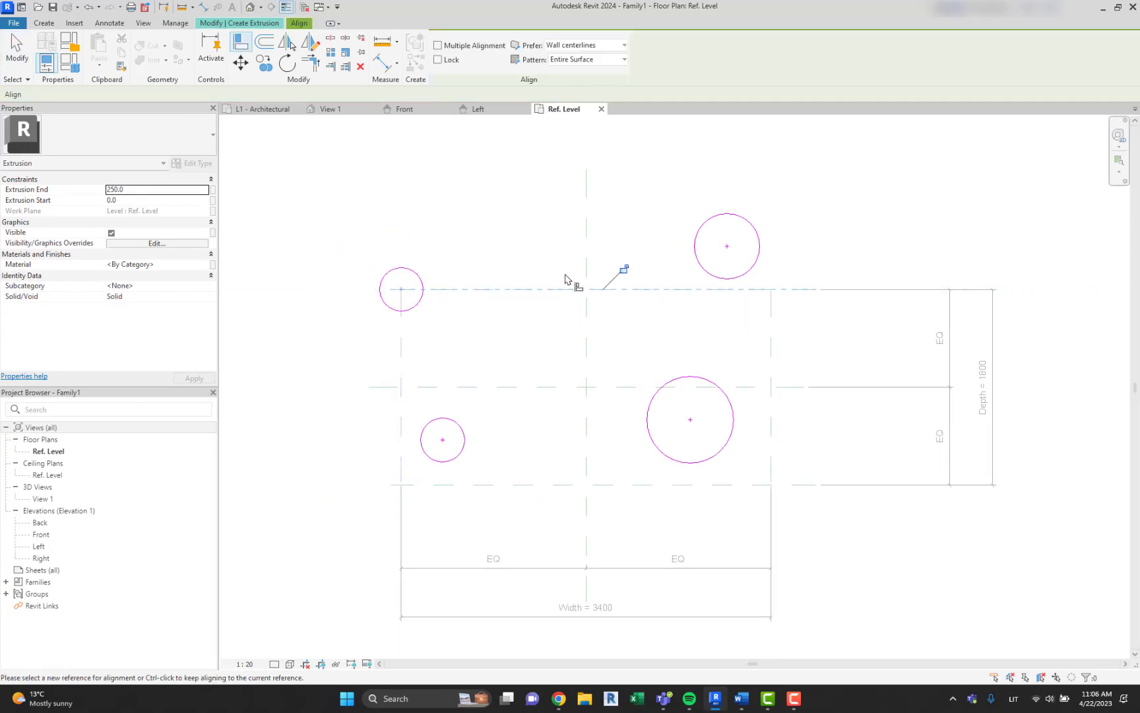
pyautogui.click(660, 288)
pyautogui.click(751, 262)
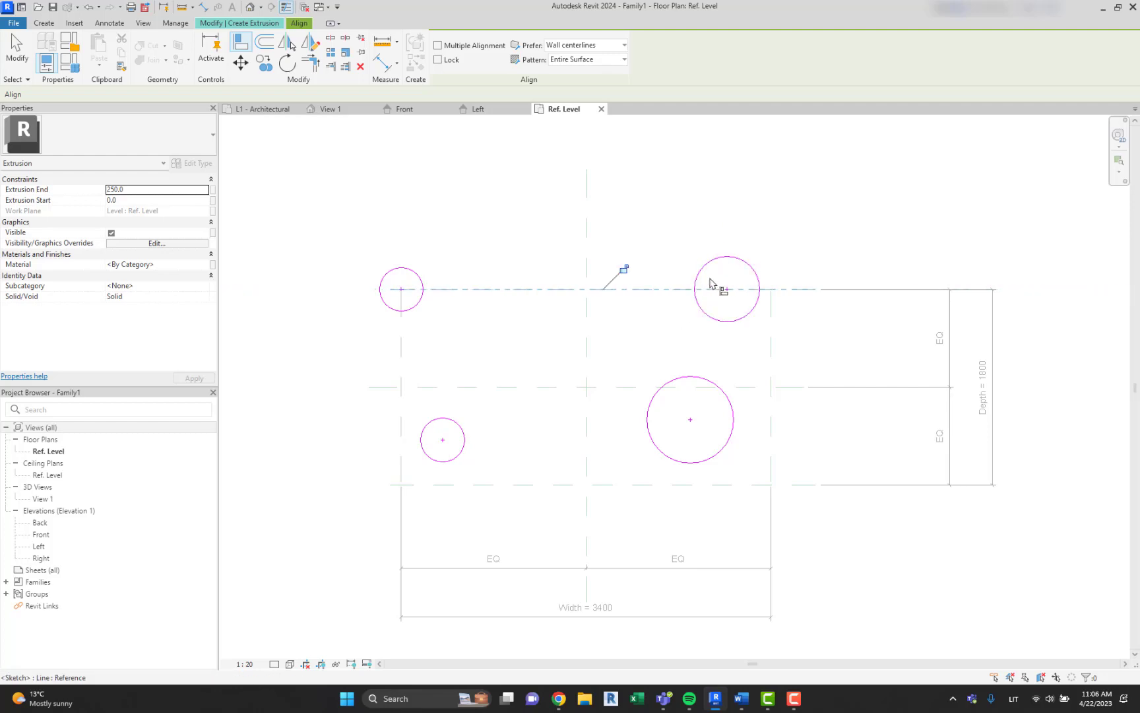
pyautogui.click(771, 325)
pyautogui.click(735, 294)
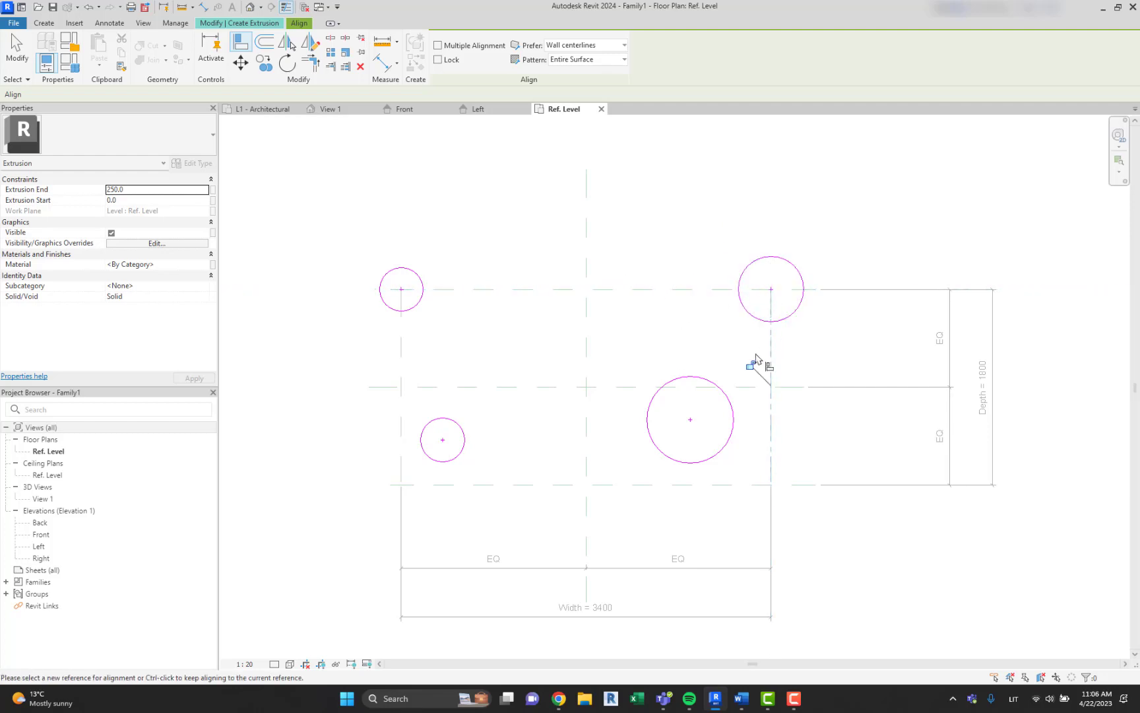
# Align the centers of the two lower circles to the lower plane and to their respective outer vertical reference planes
pyautogui.click(747, 485)
pyautogui.click(688, 462)
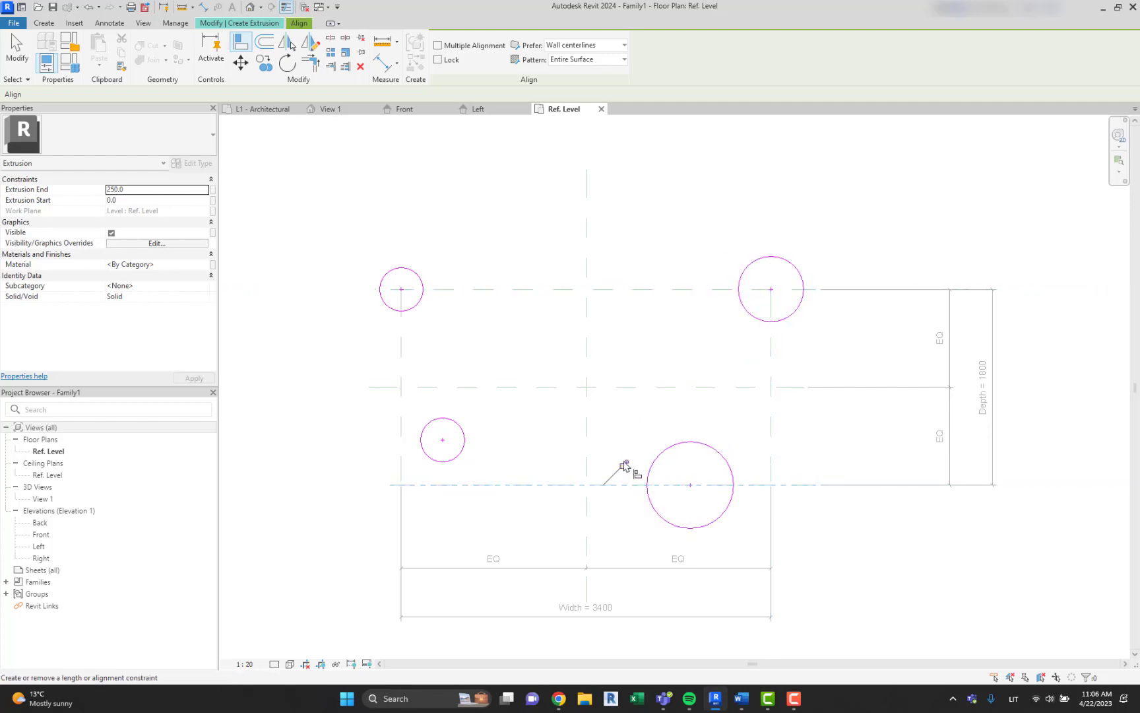
pyautogui.click(769, 461)
pyautogui.click(690, 484)
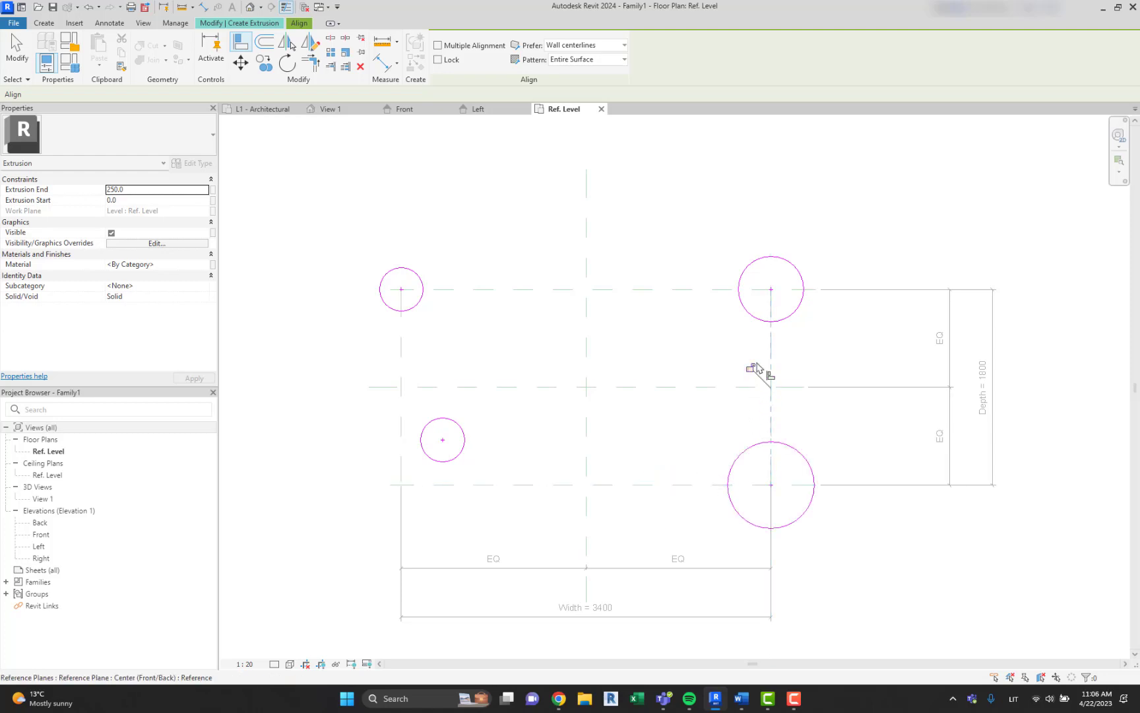
pyautogui.click(521, 484)
pyautogui.click(458, 454)
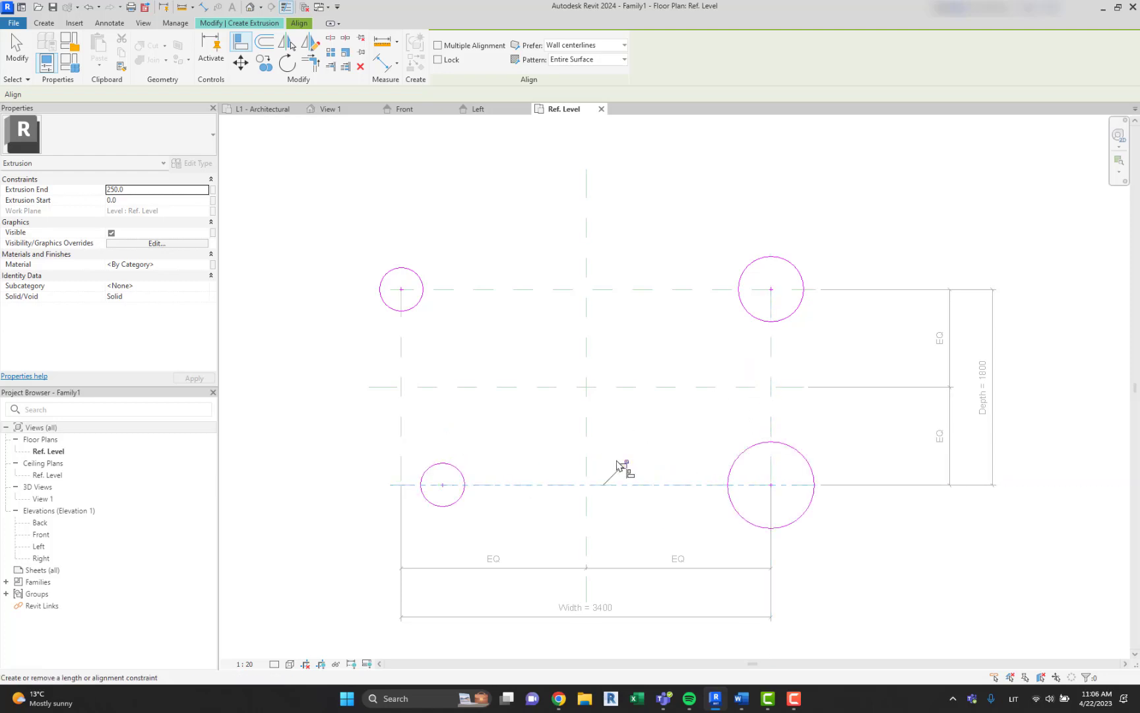
pyautogui.click(404, 443)
pyautogui.click(440, 488)
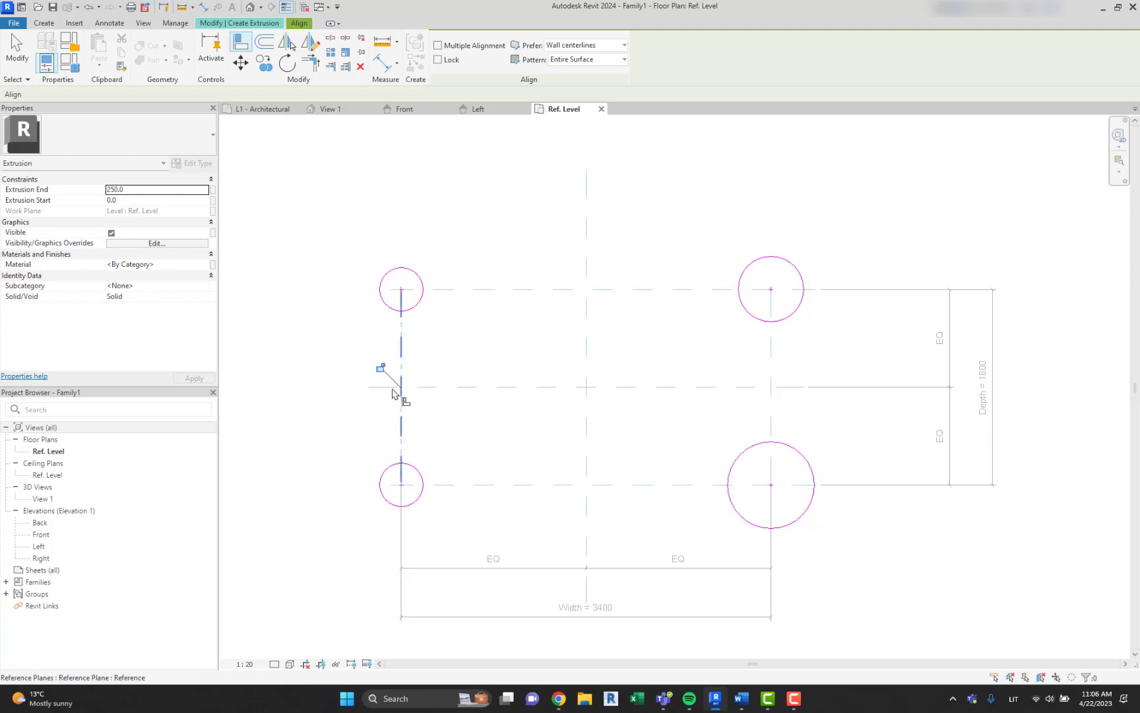
pyautogui.press('Escape')
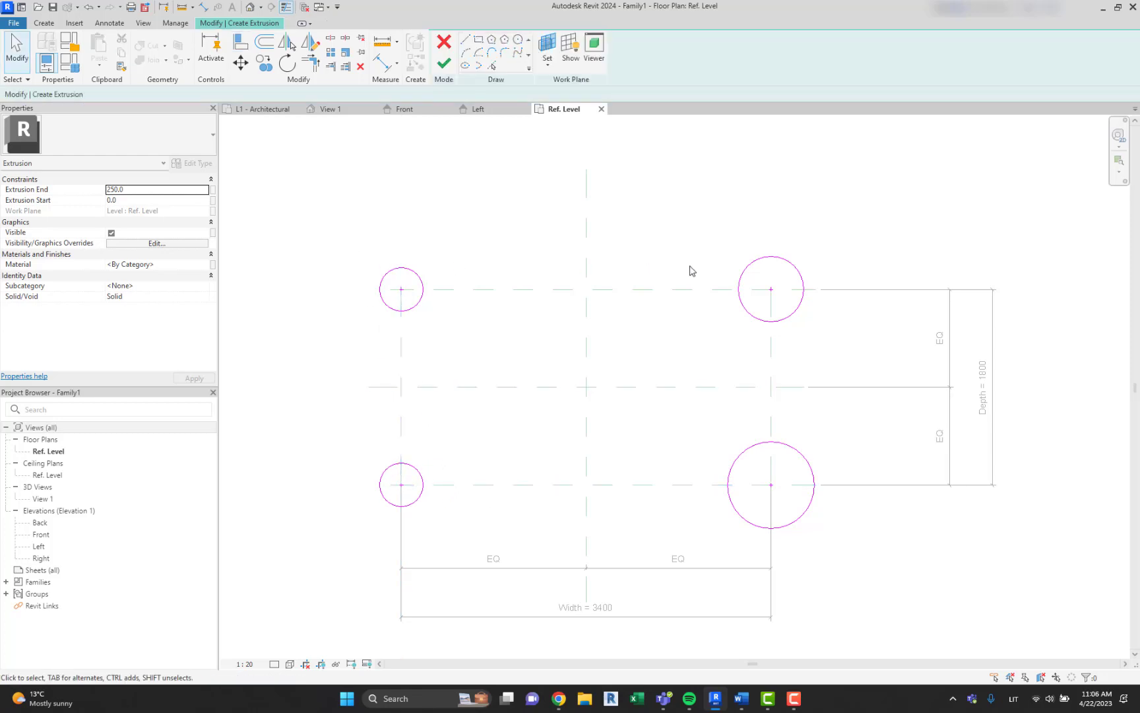
# Add a diameter dimension to each of the four sketched circles
pyautogui.click(383, 64)
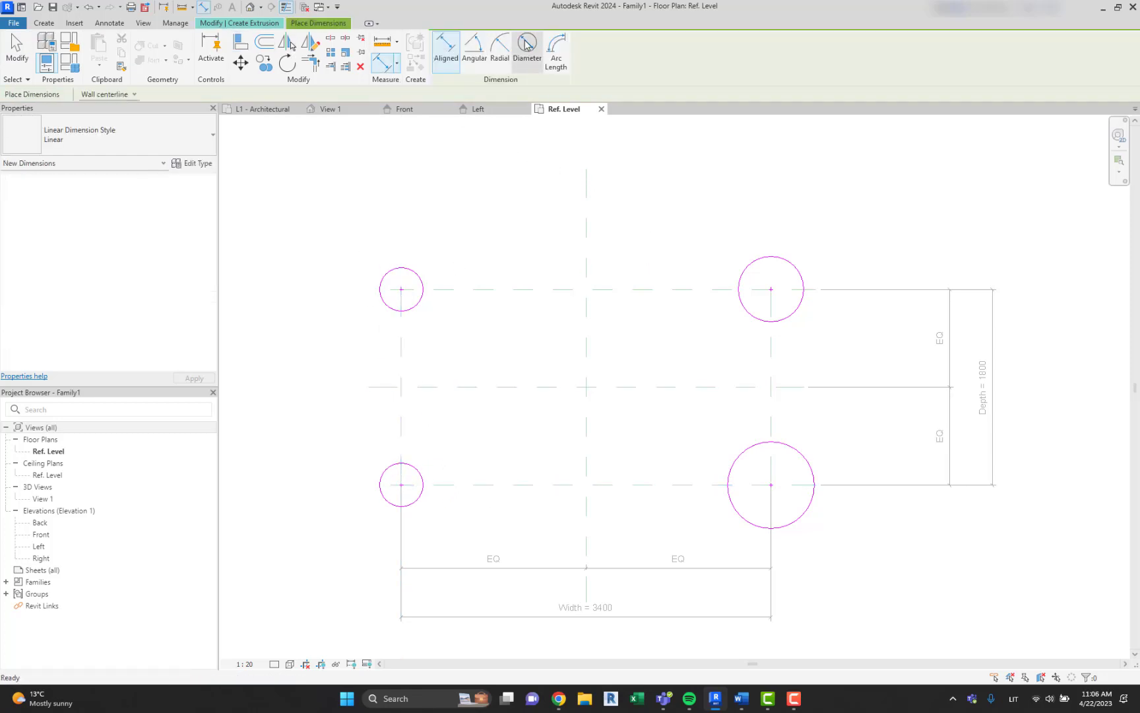
pyautogui.click(528, 50)
pyautogui.click(391, 275)
pyautogui.click(423, 250)
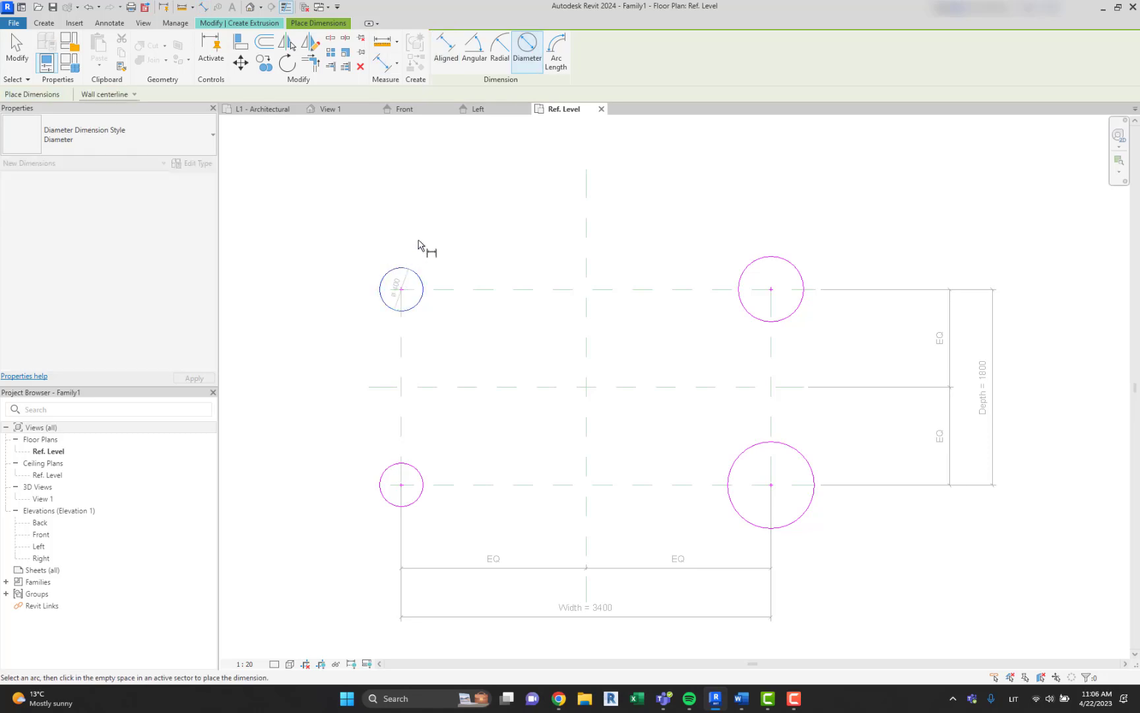
pyautogui.click(777, 256)
pyautogui.click(776, 255)
pyautogui.click(810, 470)
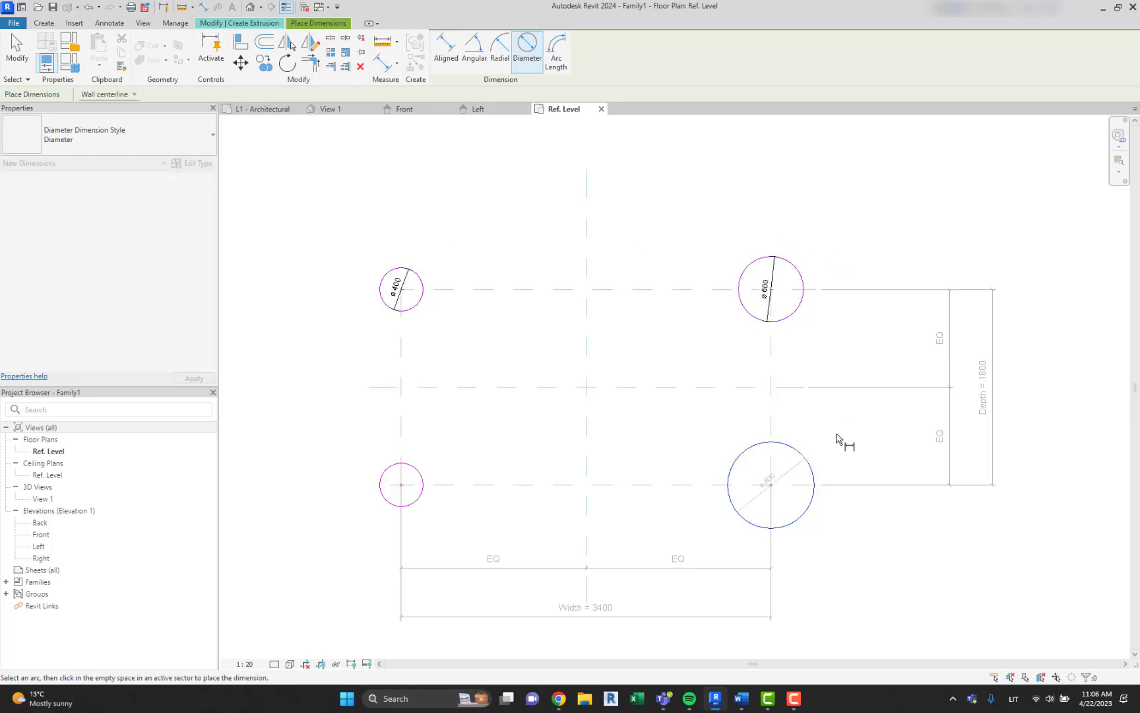
pyautogui.click(848, 446)
pyautogui.click(422, 480)
pyautogui.click(509, 407)
pyautogui.press('Escape')
# Label all four diameter dimensions with a new instance family parameter named Leg Diameter
pyautogui.click(404, 300)
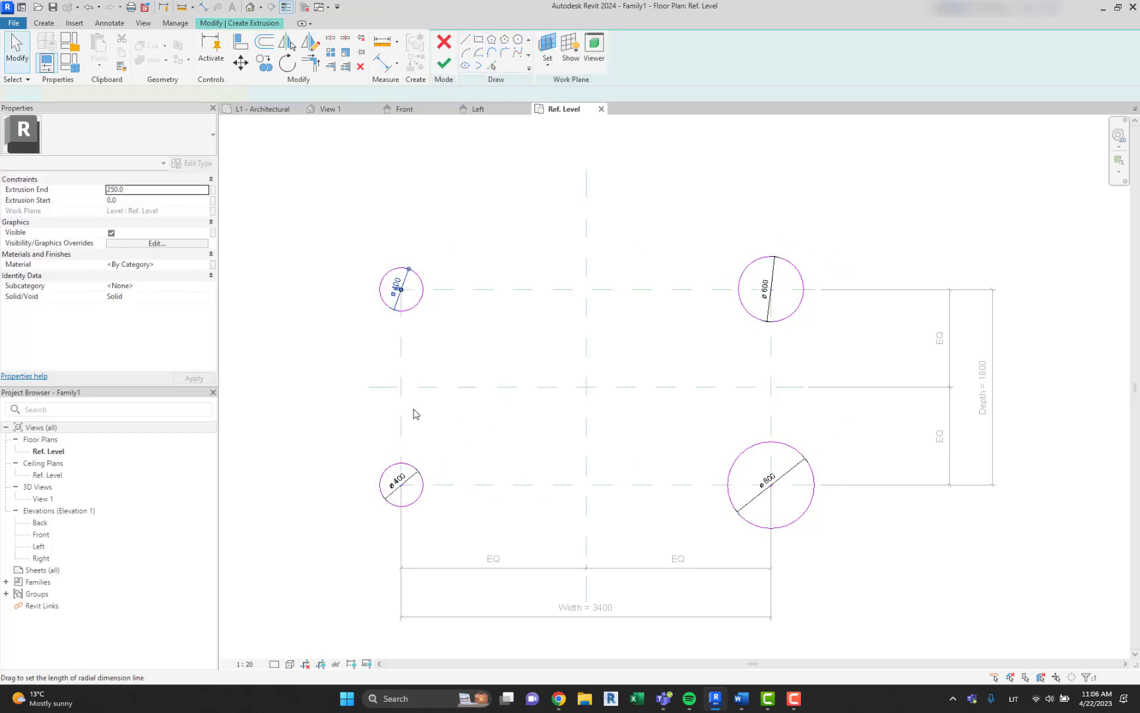
pyautogui.keyDown('ctrl'); pyautogui.click(768, 301); pyautogui.keyUp('ctrl')
pyautogui.keyDown('ctrl'); pyautogui.click(764, 481); pyautogui.keyUp('ctrl')
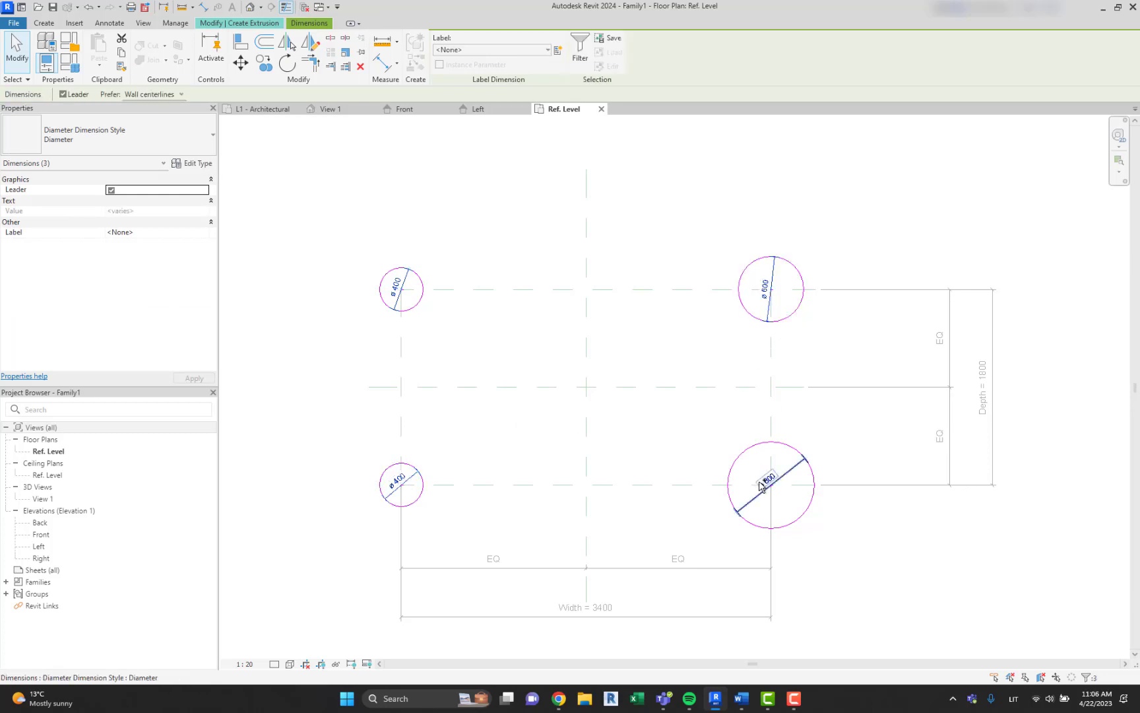
pyautogui.click(558, 51)
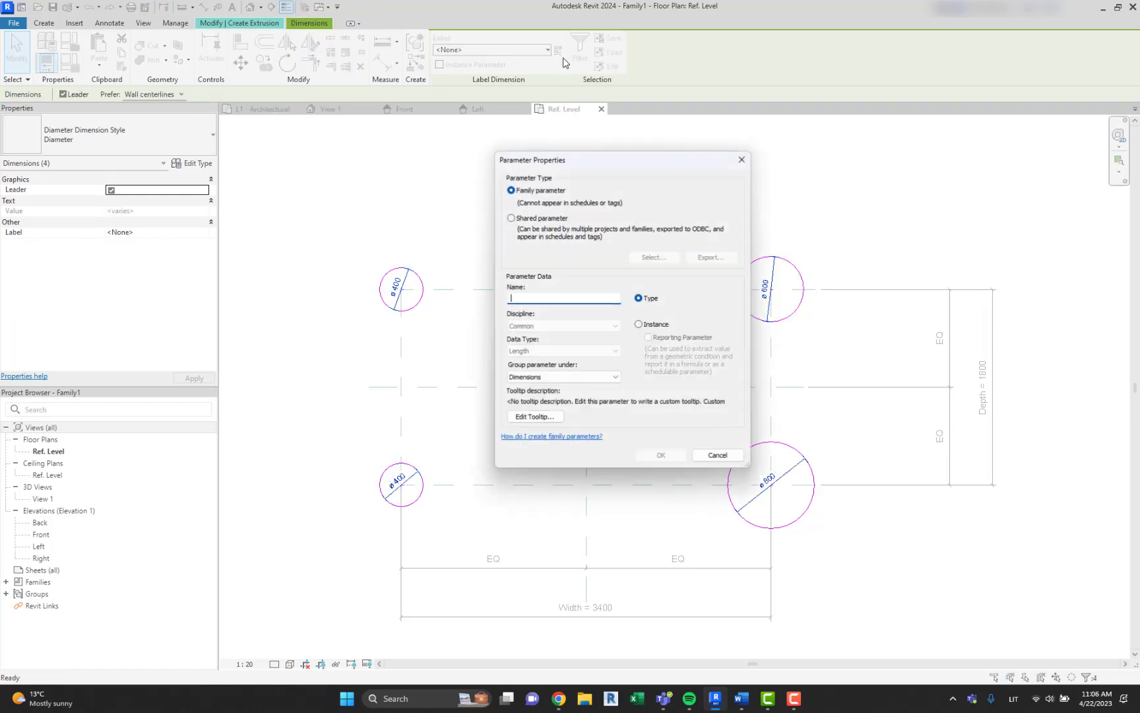
pyautogui.click(666, 324)
pyautogui.click(661, 455)
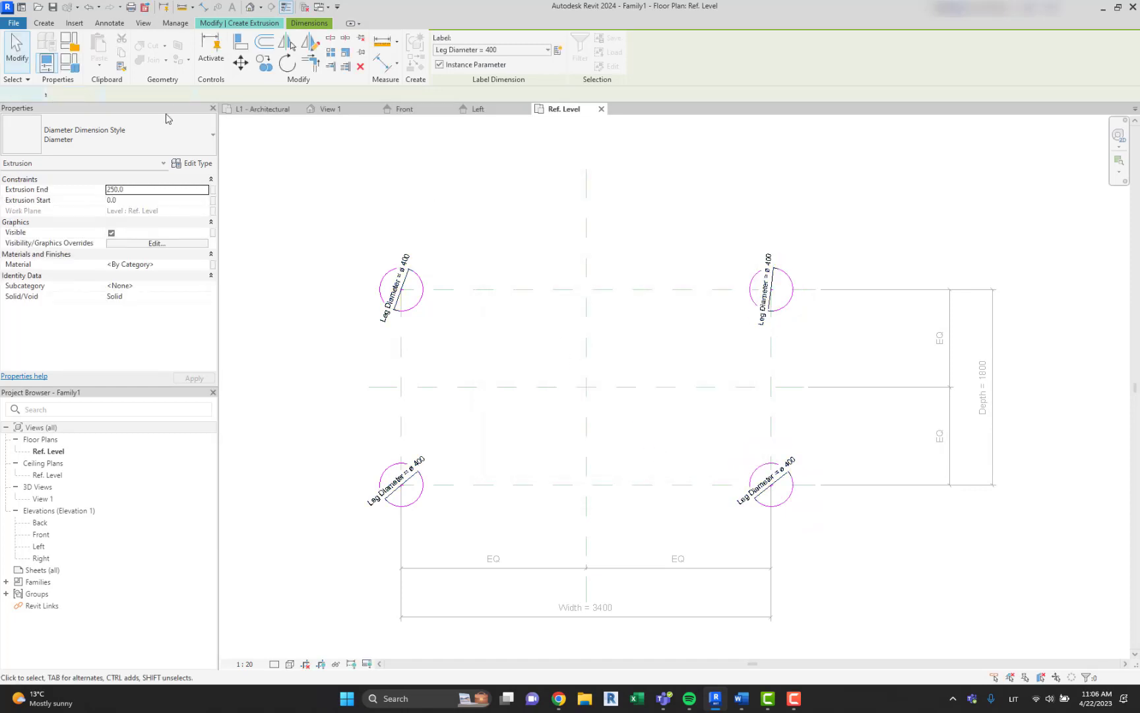
pyautogui.press('Escape')
# Apply a Leg Diameter of 100 in Family Types and finish the extrusion sketch
pyautogui.click(69, 64)
pyautogui.click(297, 171)
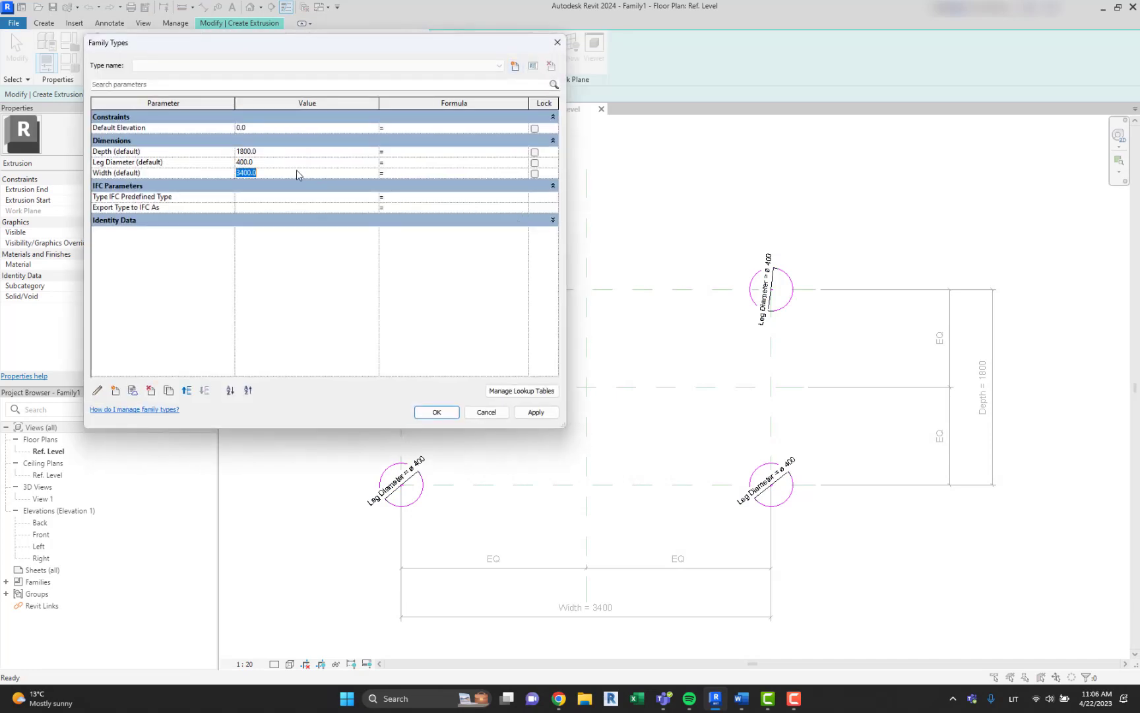
pyautogui.click(290, 163)
pyautogui.write('100')
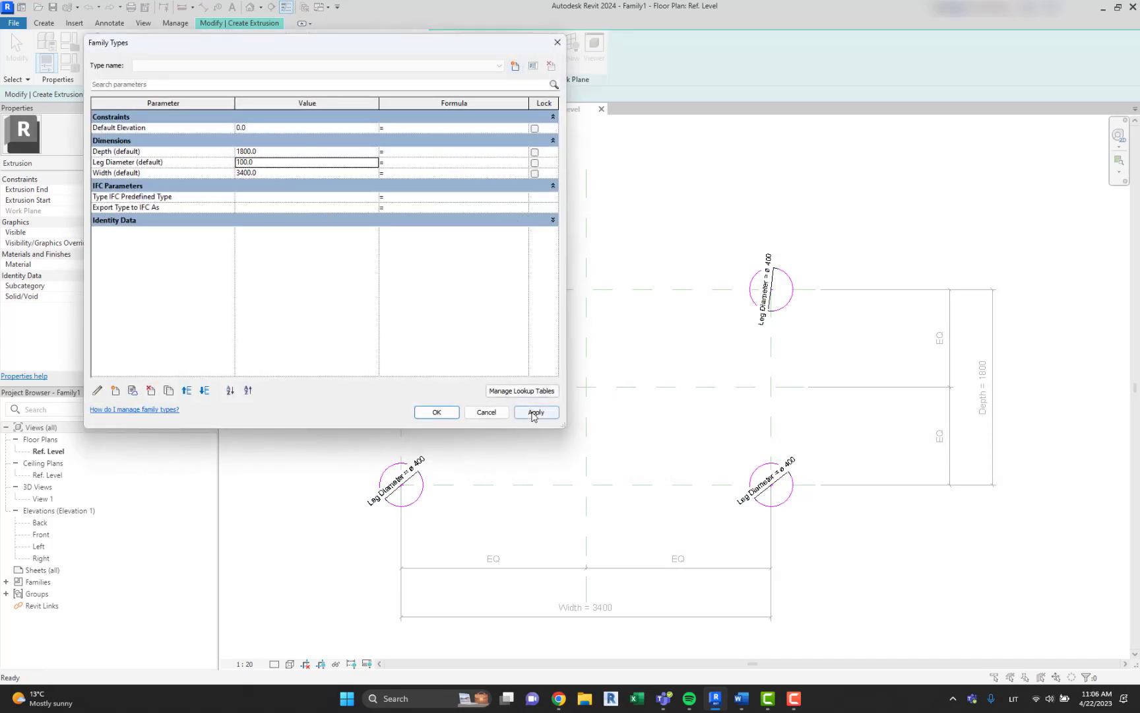
pyautogui.click(535, 413)
pyautogui.click(437, 412)
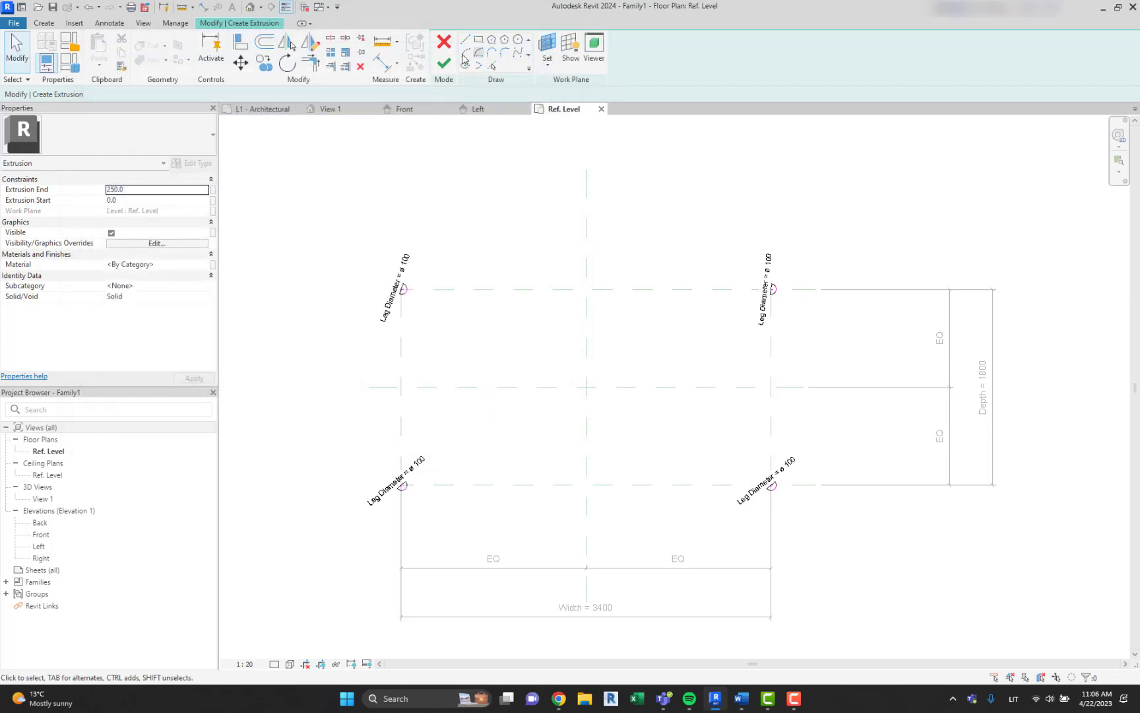
pyautogui.press('Return')
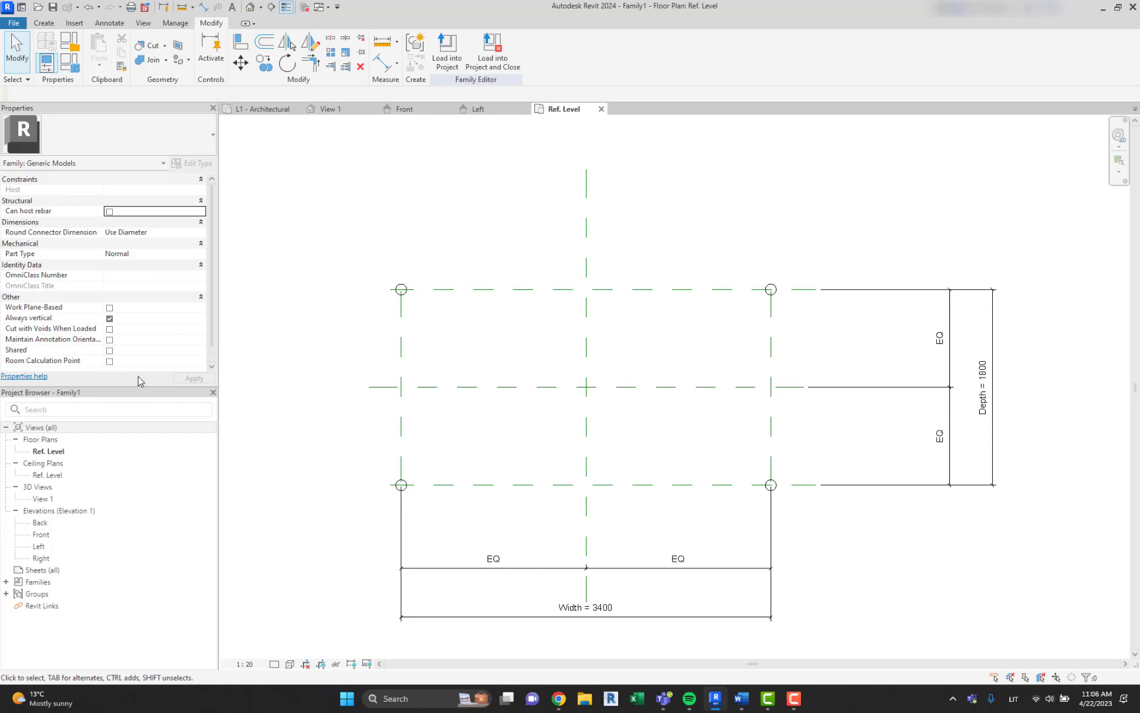
# In the Back elevation, draw a horizontal reference plane about 1370 mm above Ref. Level, extending past both outer vertical planes
pyautogui.doubleClick(41, 522)
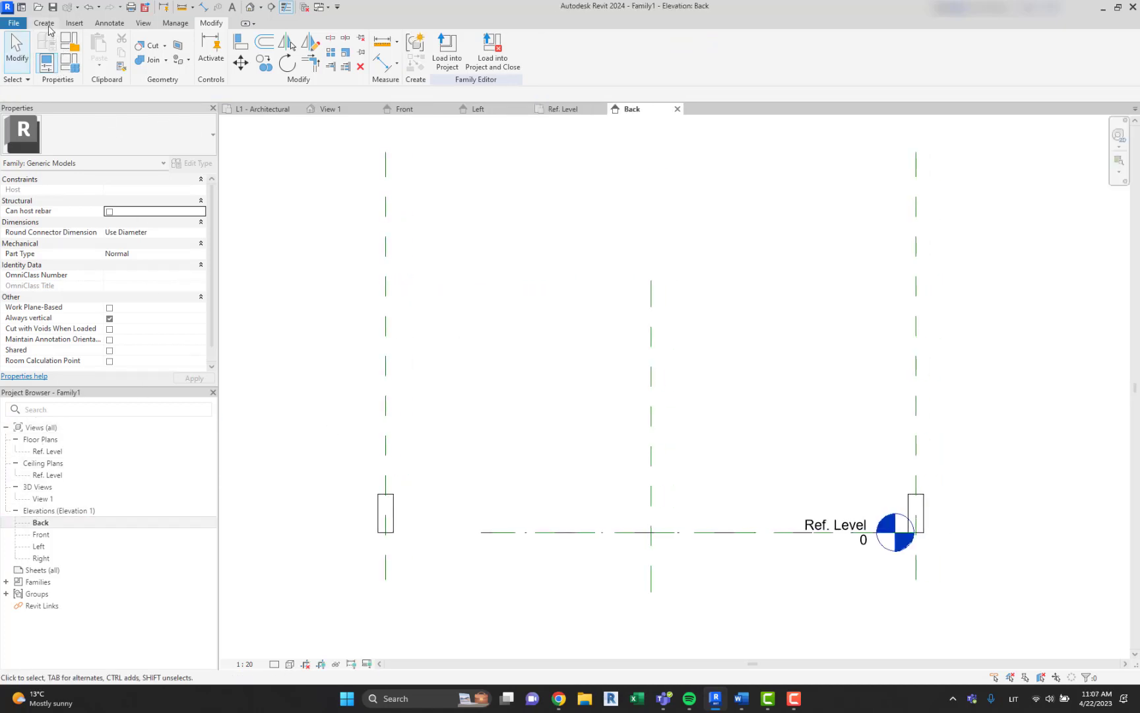
pyautogui.click(43, 22)
pyautogui.click(674, 47)
pyautogui.click(462, 323)
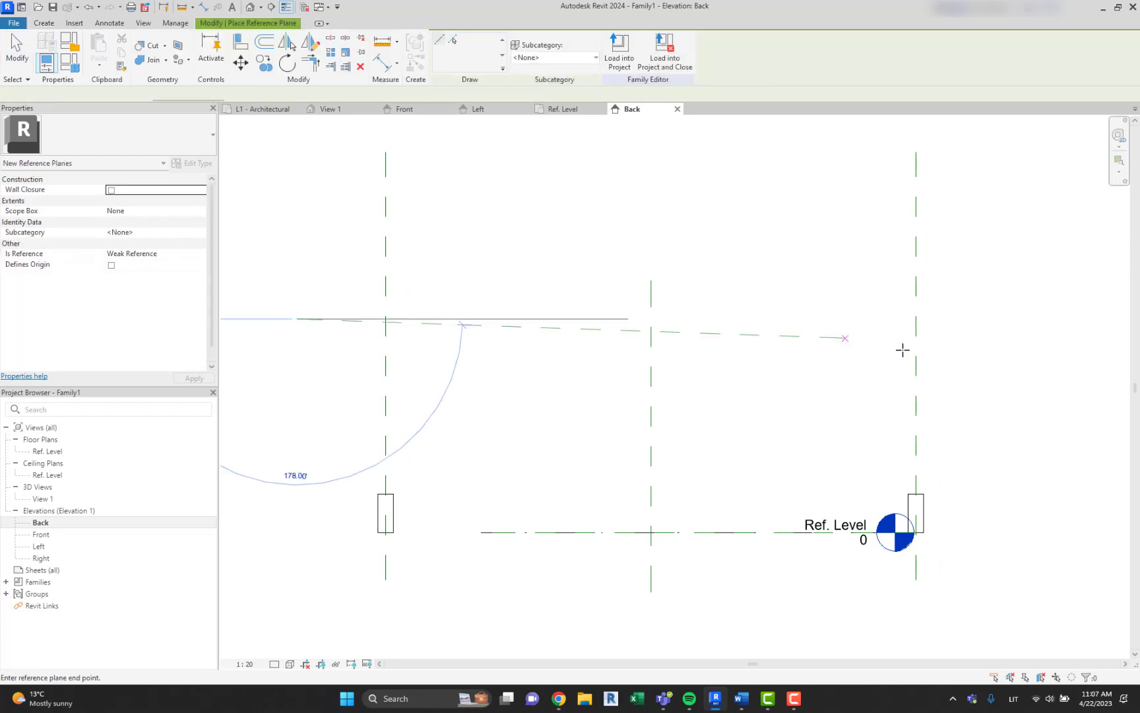
pyautogui.click(993, 318)
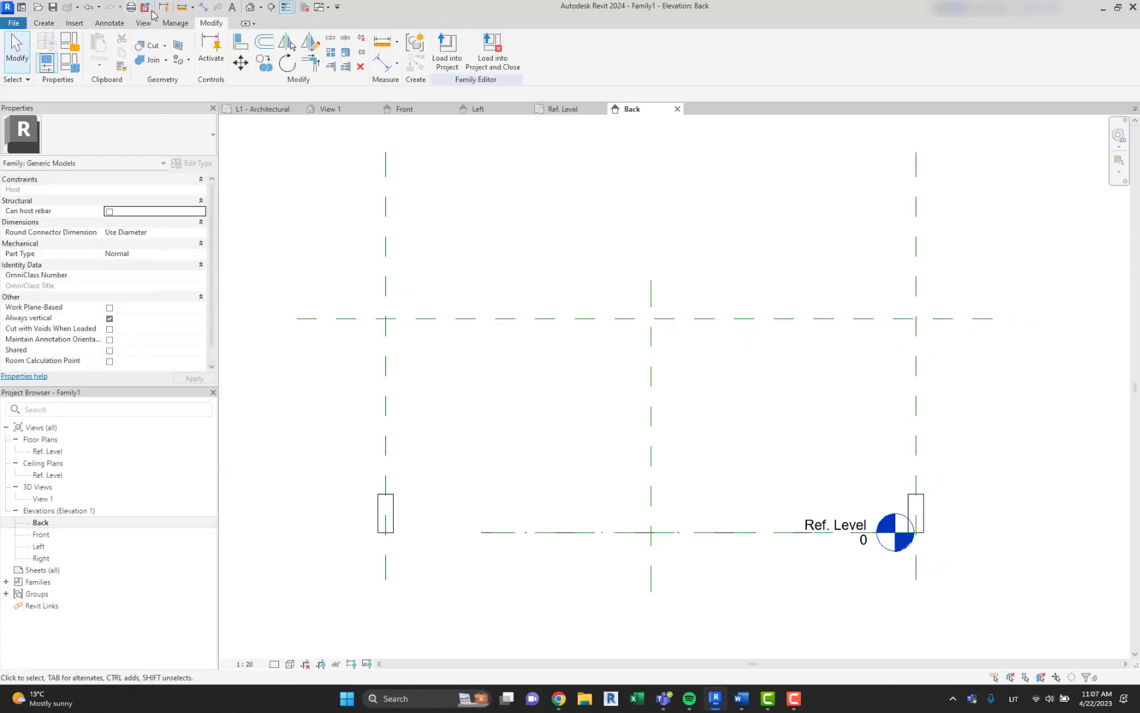
# Add an aligned dimension between the Ref. Level level line and the new horizontal reference plane, placed outside the legs
pyautogui.click(204, 8)
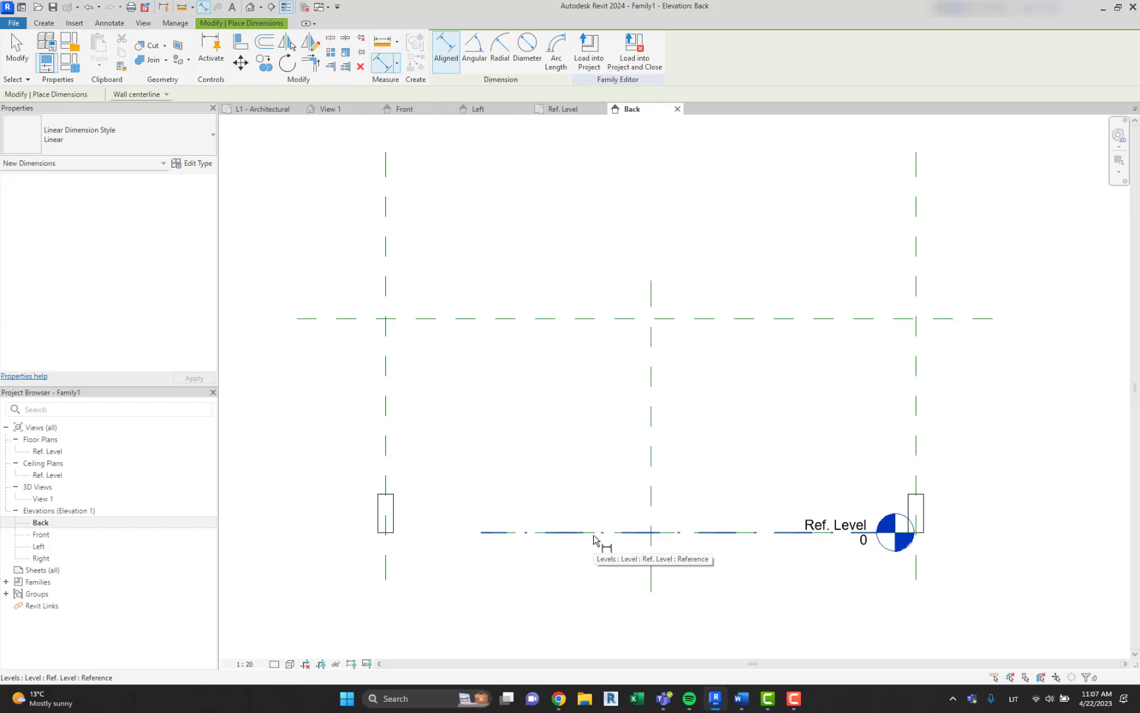
pyautogui.press('Tab')
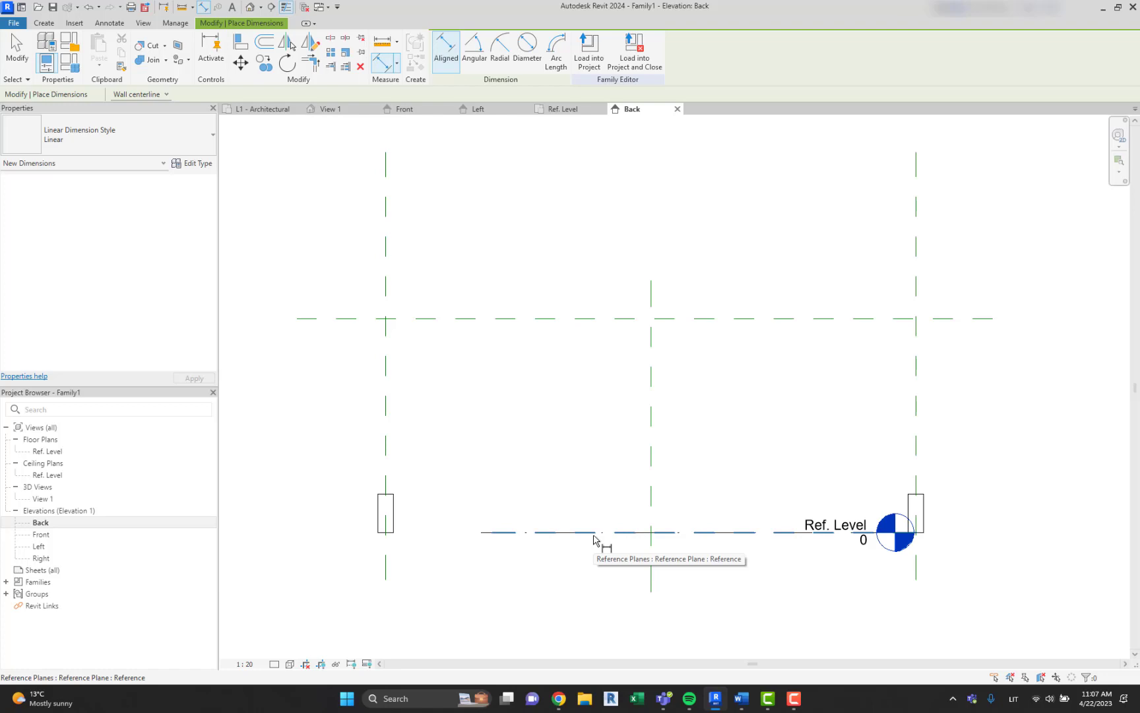
pyautogui.press('Tab')
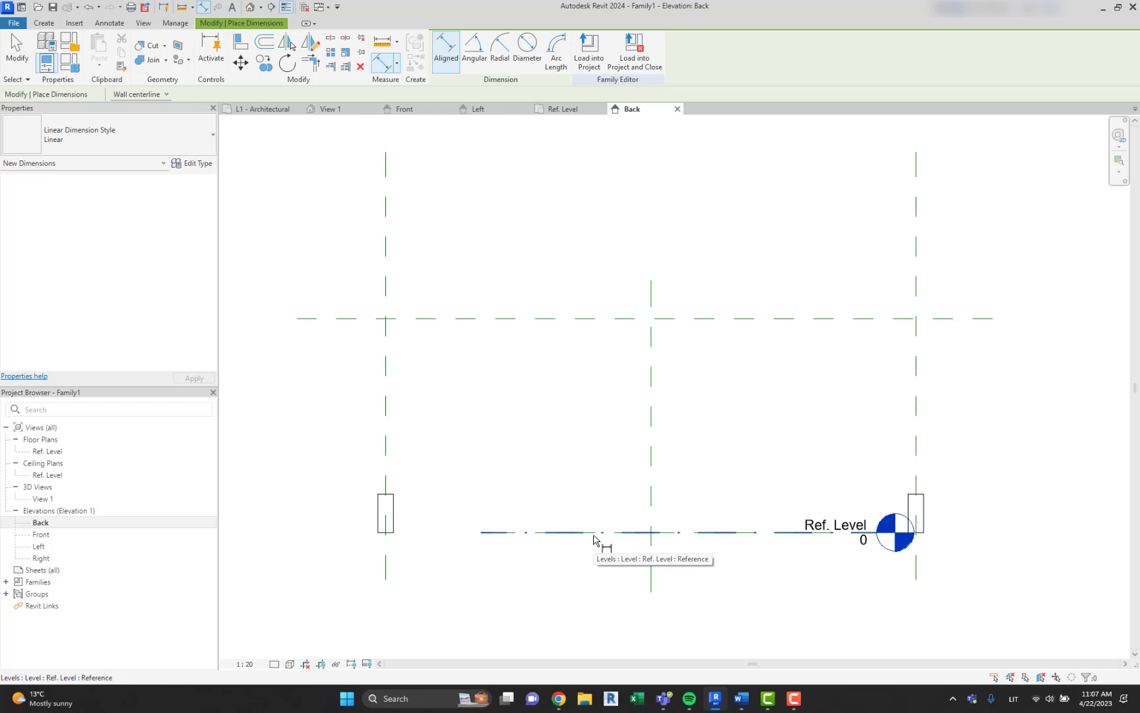
pyautogui.click(593, 540)
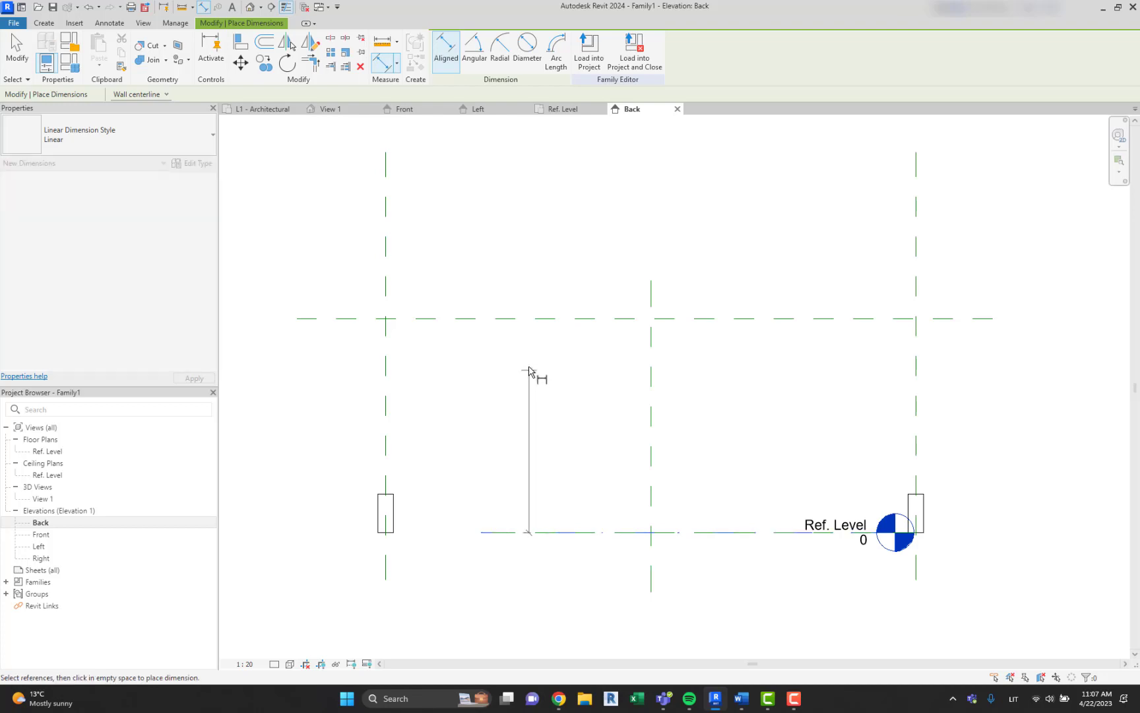
pyautogui.click(516, 323)
pyautogui.moveTo(517, 323); pyautogui.dragTo(722, 384, button='middle')
pyautogui.scroll(1, 722, 384)
pyautogui.click(496, 383)
pyautogui.scroll(-2, 620, 398)
pyautogui.moveTo(621, 398); pyautogui.dragTo(506, 410, button='middle')
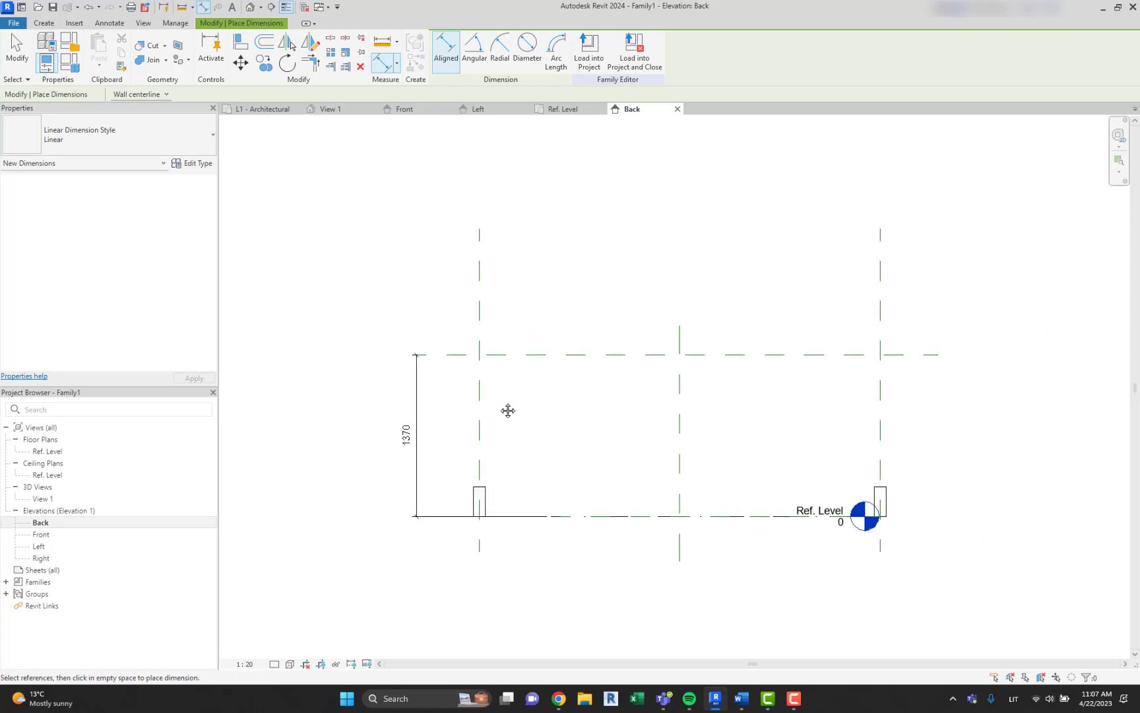
# Label the dimension between Ref. Level and the upper horizontal reference plane with a new instance family parameter named Leg height
pyautogui.press('Escape')
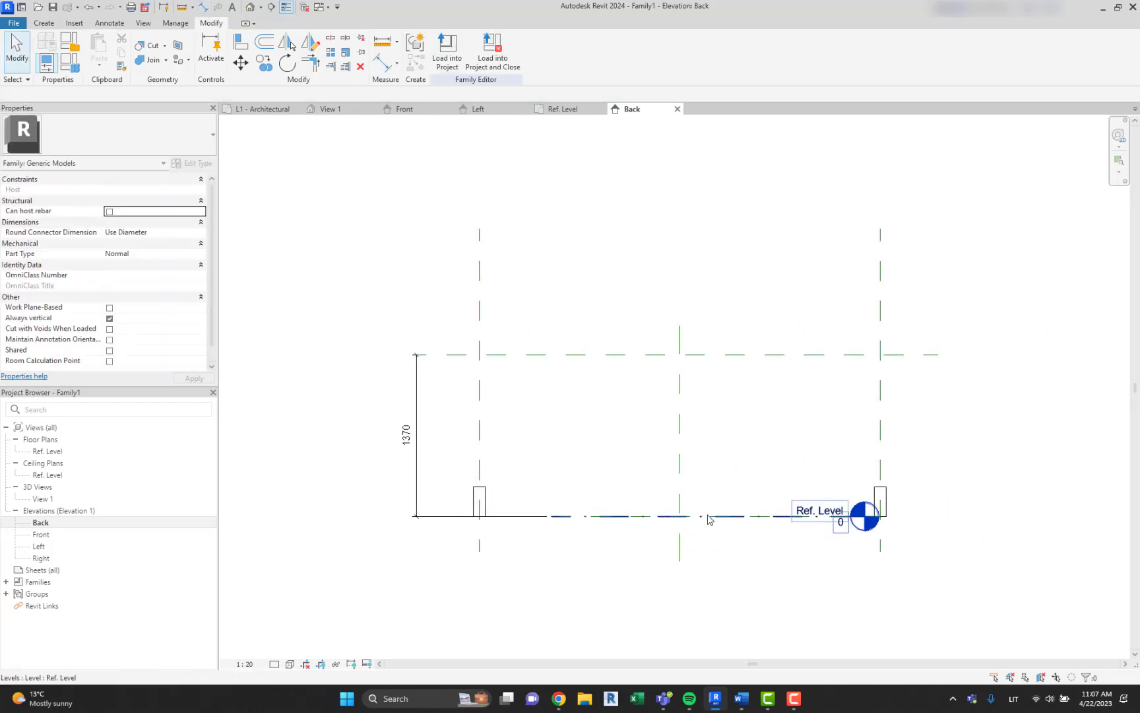
pyautogui.moveTo(631, 509); pyautogui.dragTo(509, 462, button='middle')
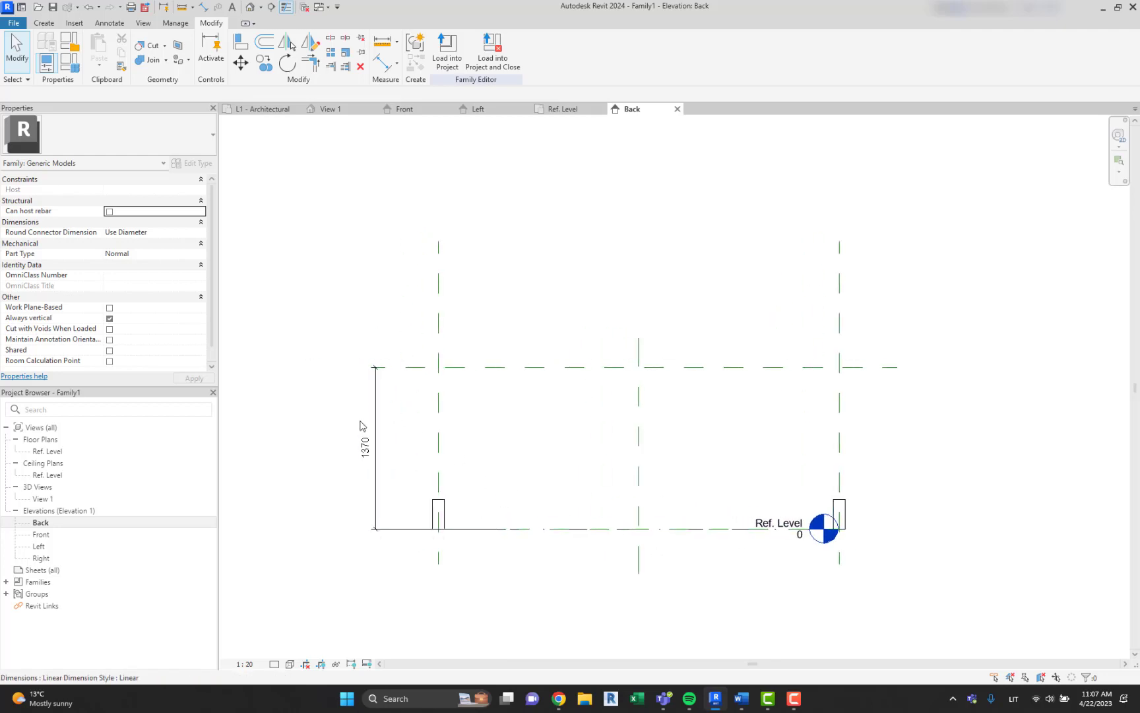
pyautogui.click(372, 439)
pyautogui.click(558, 50)
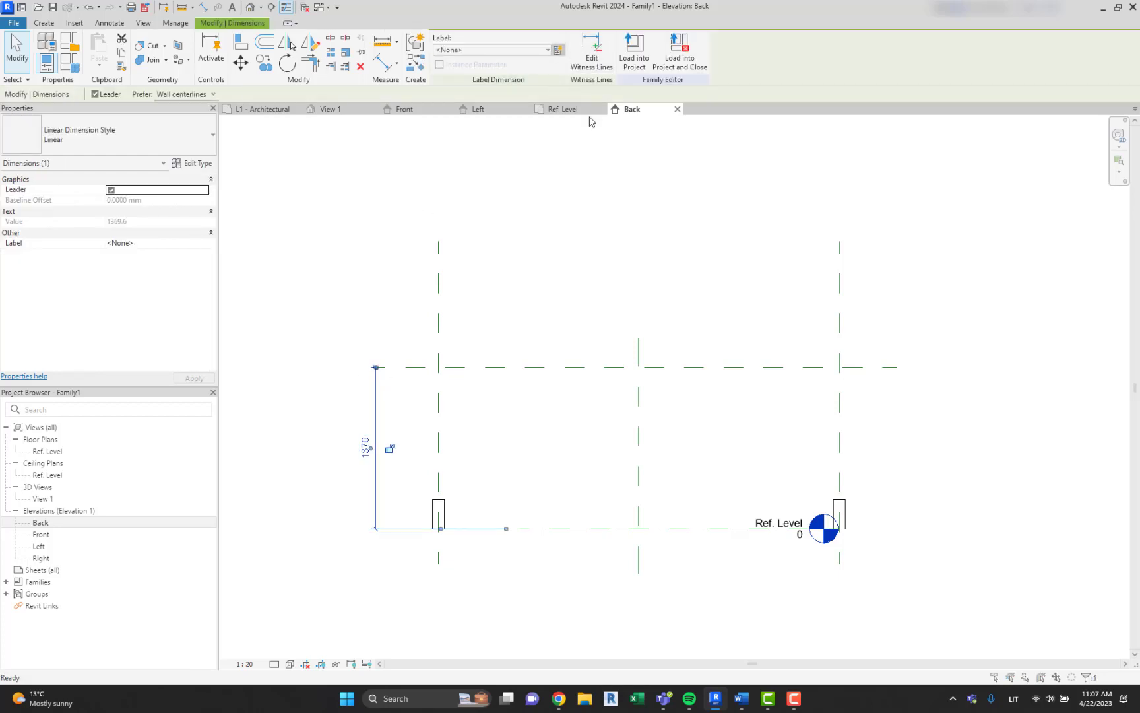
pyautogui.write('Leg height')
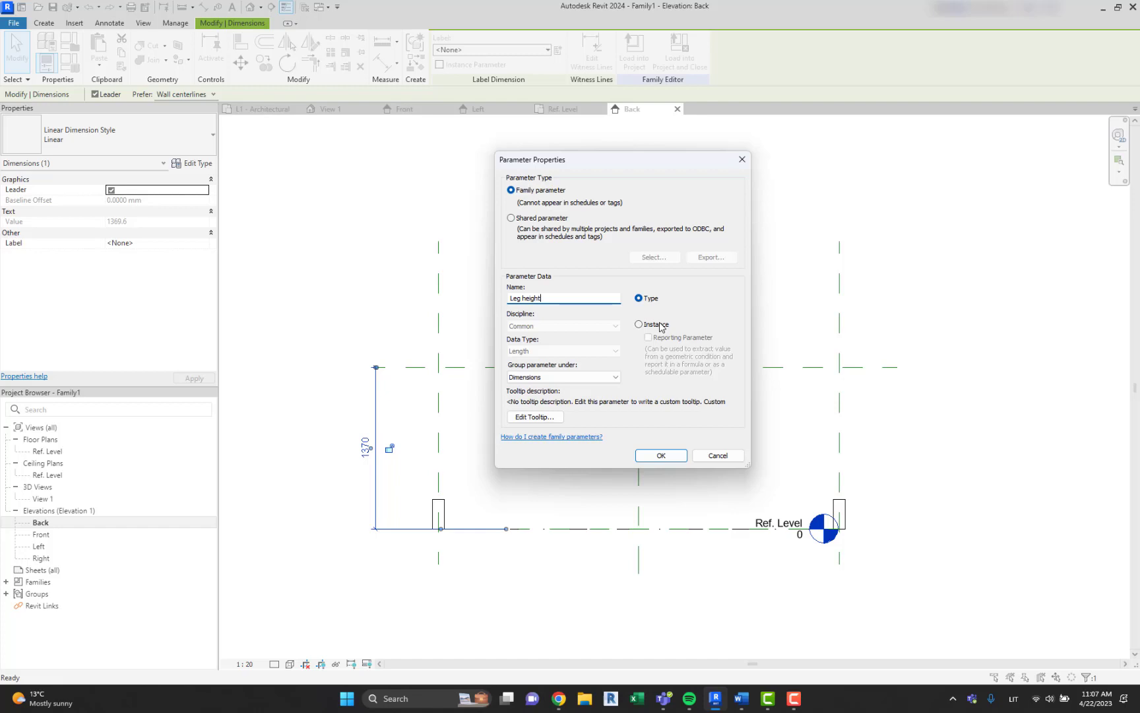
pyautogui.click(661, 327)
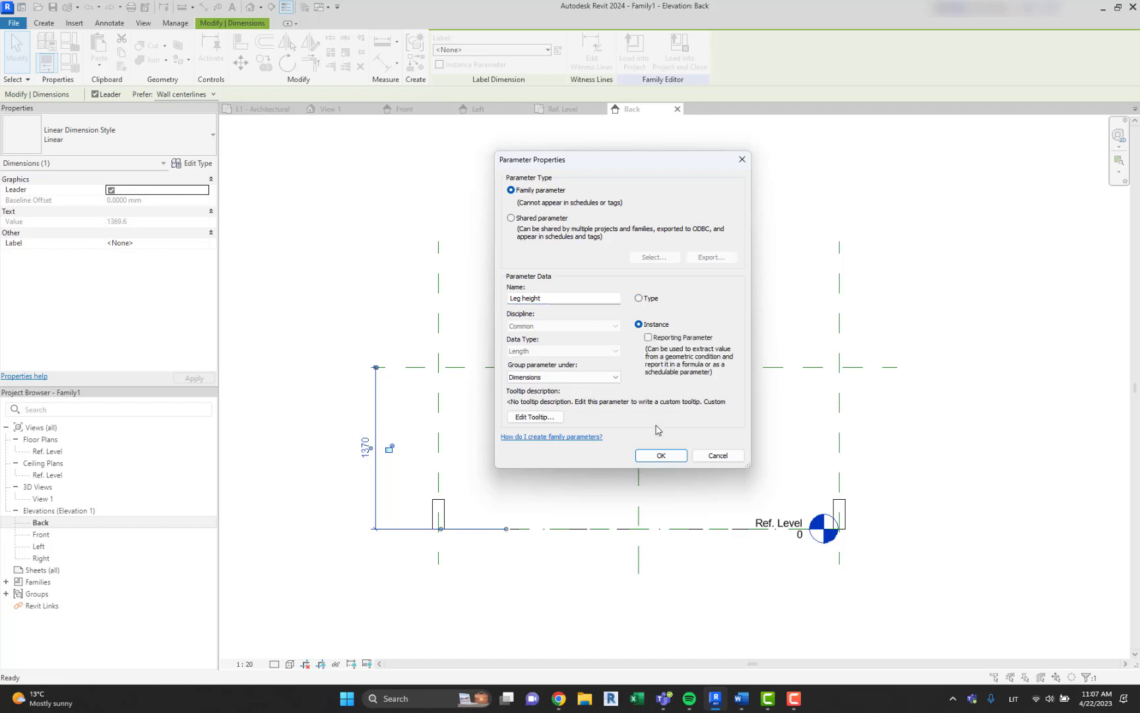
pyautogui.click(658, 455)
# Stretch the top of the leg extrusion up to the upper horizontal reference plane and lock it there
pyautogui.click(445, 503)
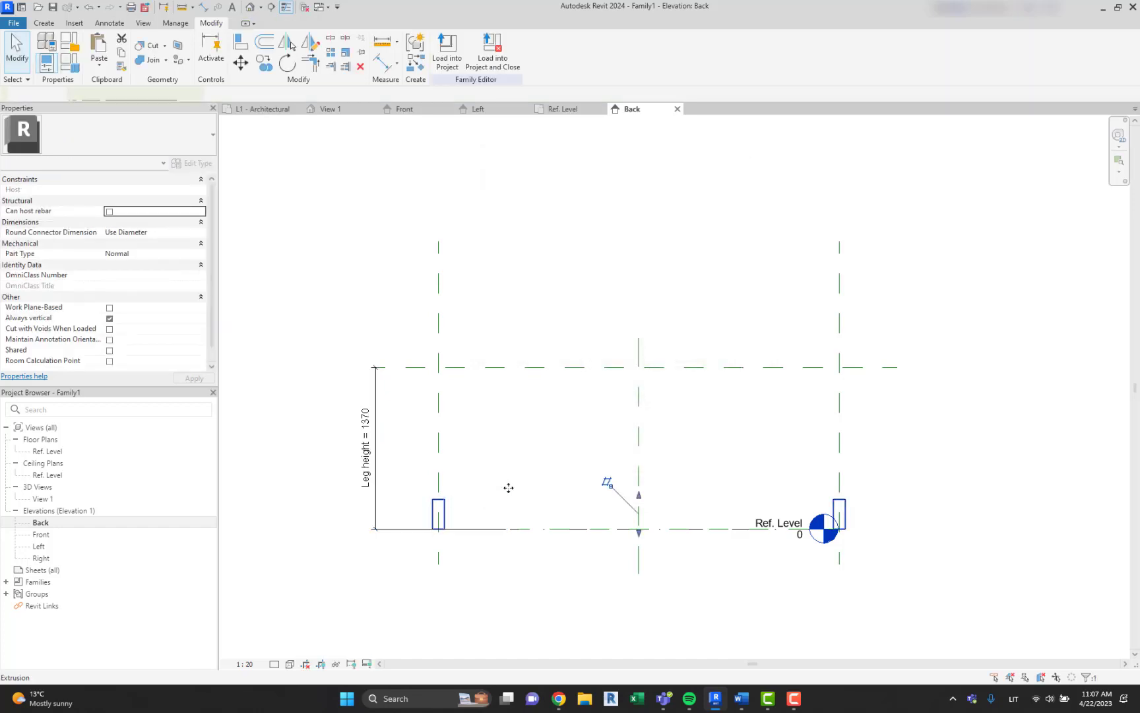
pyautogui.moveTo(639, 496); pyautogui.dragTo(639, 367)
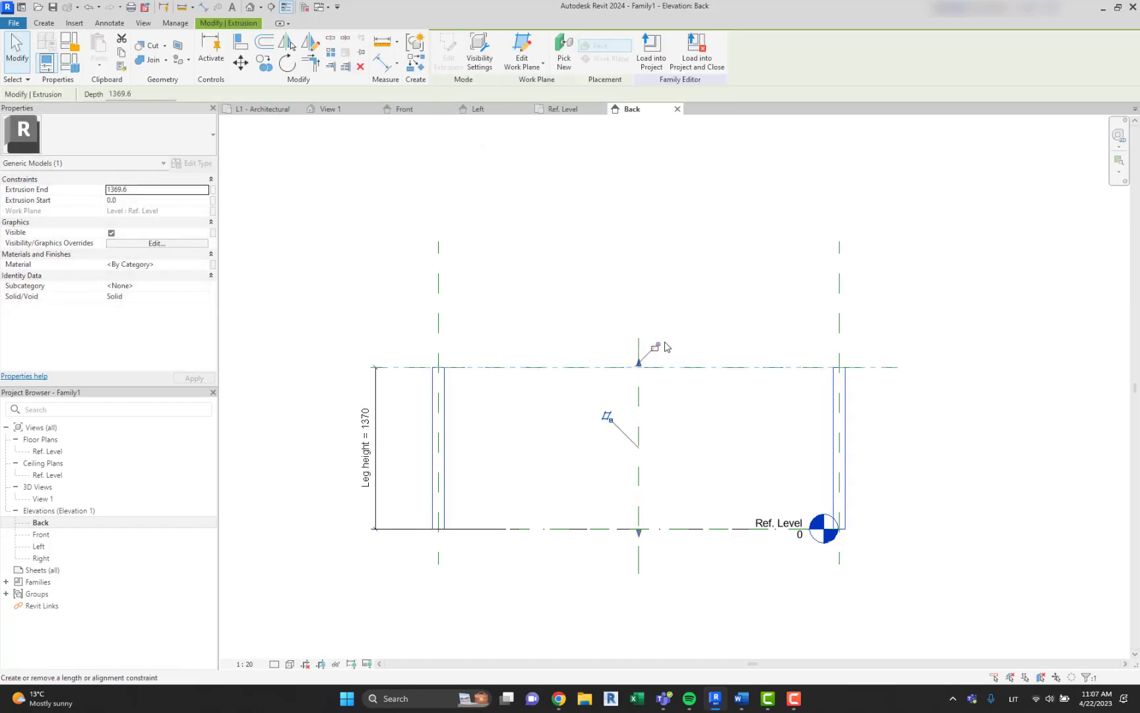
pyautogui.press('Escape')
# Set the Leg height parameter to 1200 in Family Types and apply it
pyautogui.click(69, 63)
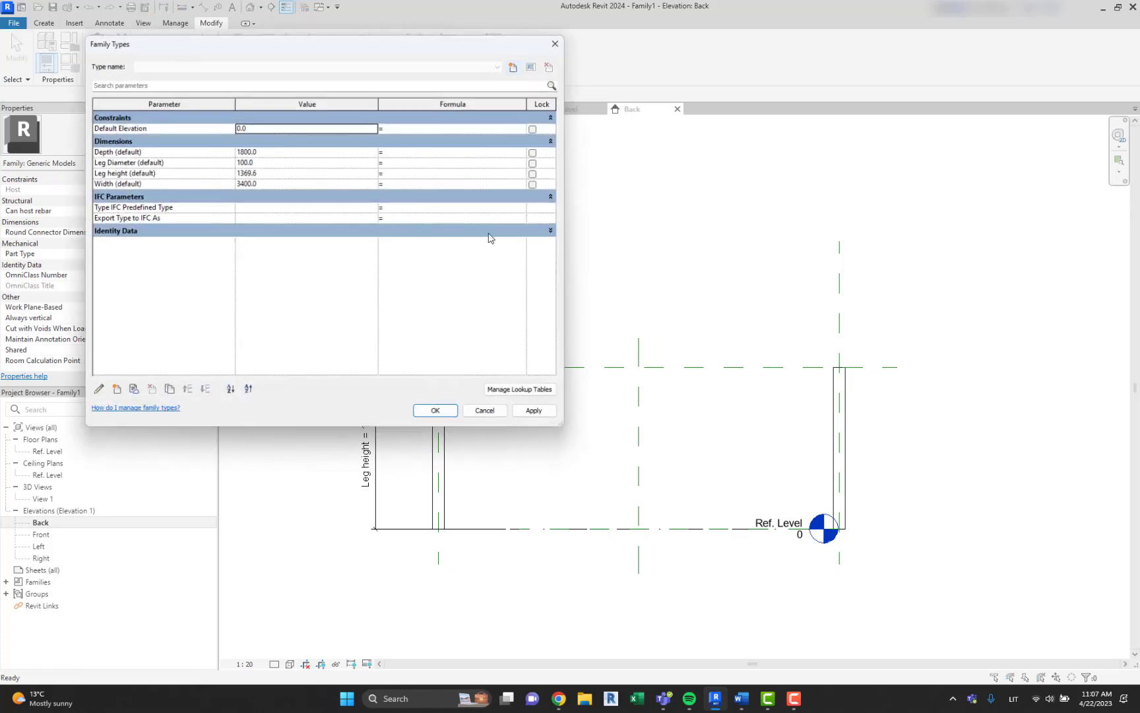
pyautogui.click(291, 174)
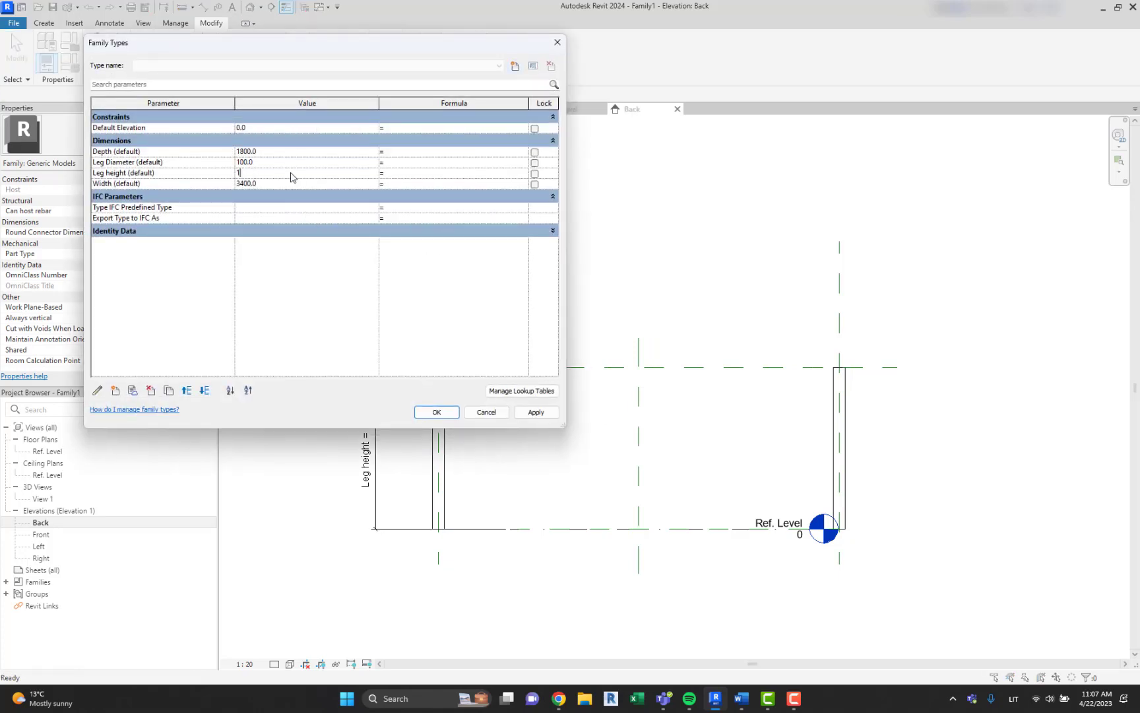
pyautogui.click(536, 412)
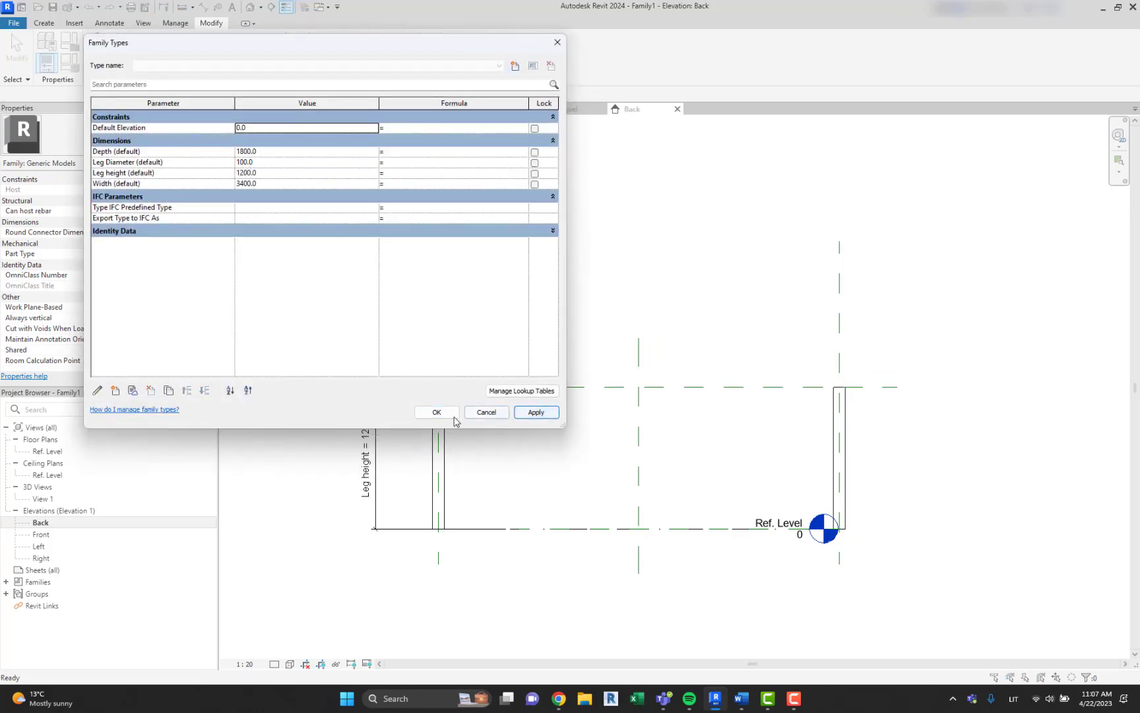
pyautogui.click(436, 412)
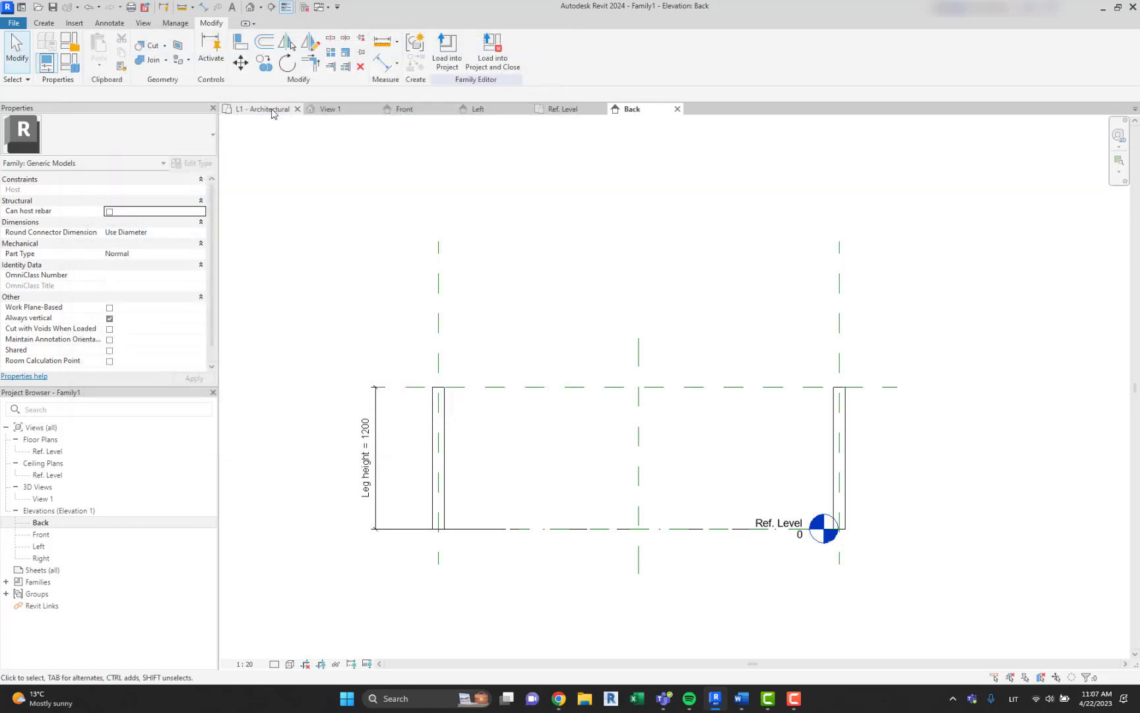
# In the Ref. Level plan, draw two vertical reference planes about 300 mm outside the legs, one on each side
pyautogui.click(550, 109)
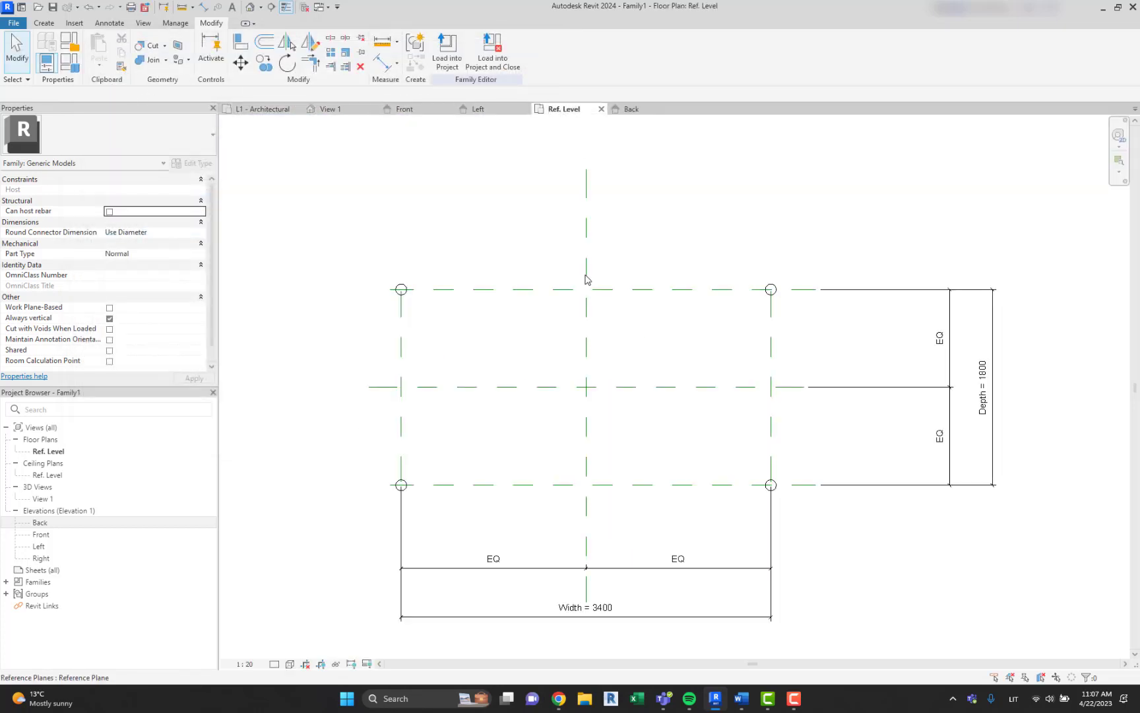
pyautogui.click(43, 23)
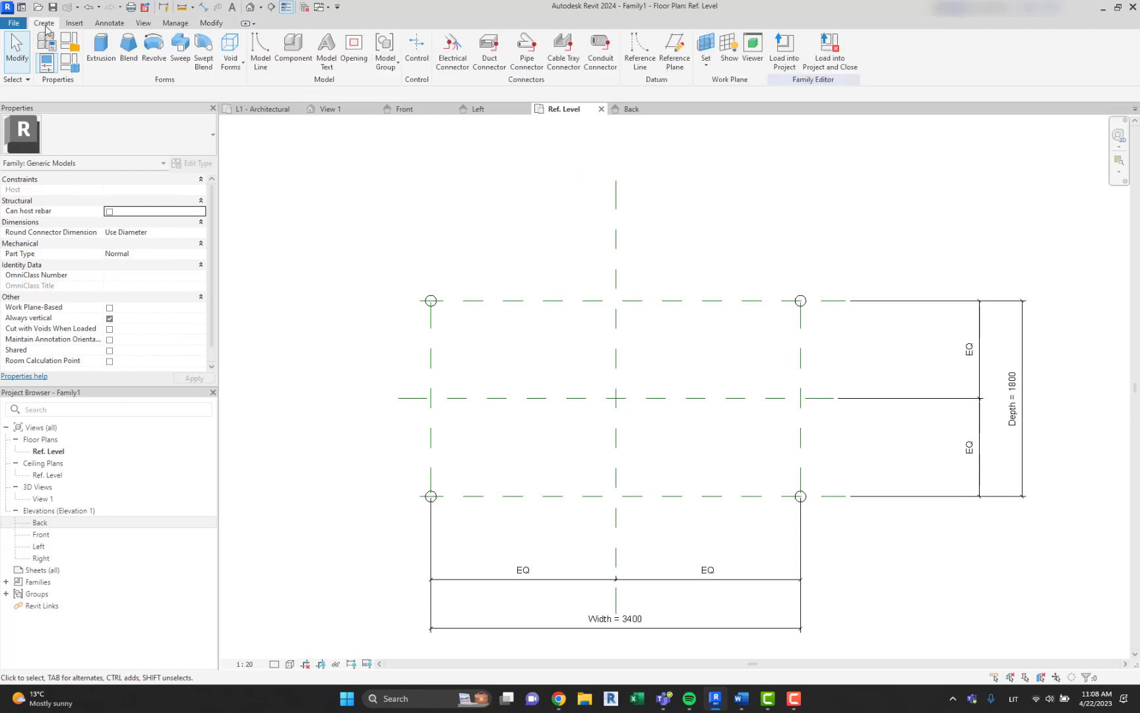
pyautogui.click(683, 60)
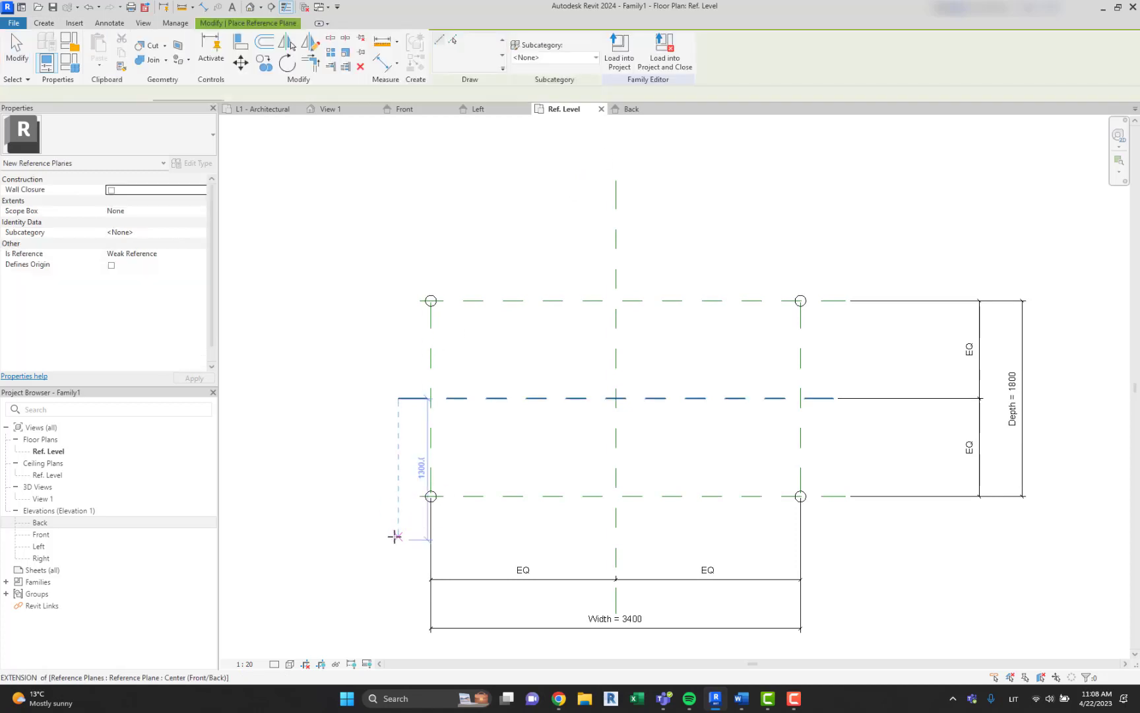
pyautogui.click(398, 539)
pyautogui.click(398, 259)
pyautogui.click(834, 539)
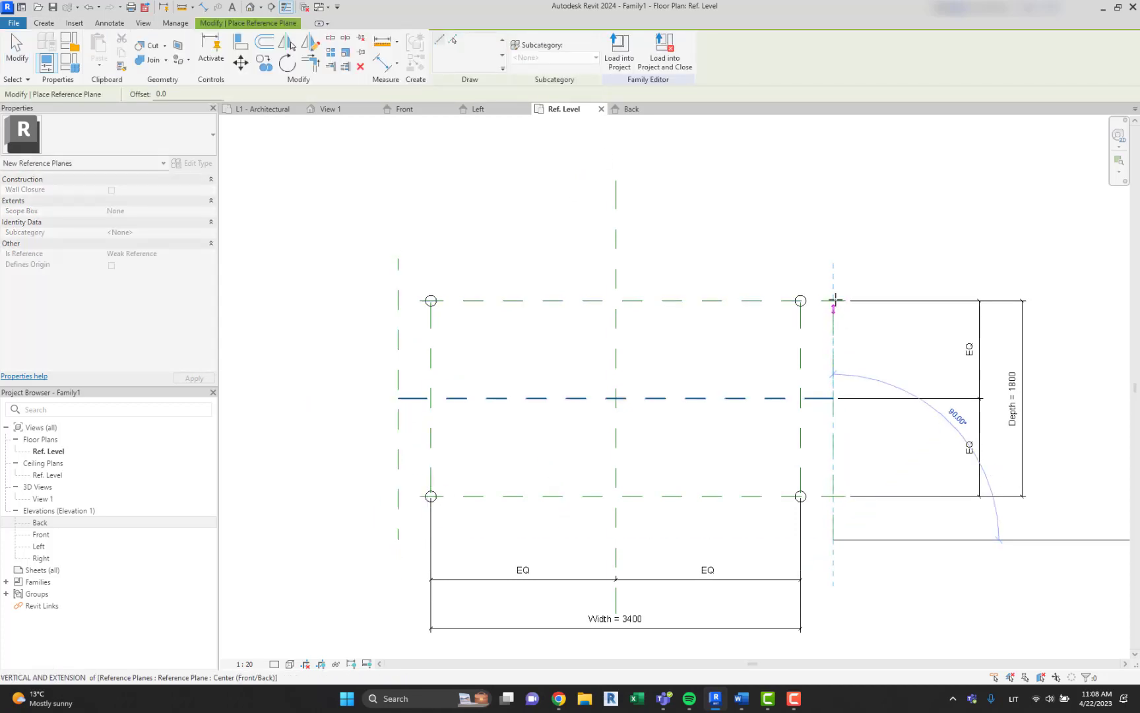
pyautogui.click(833, 267)
# Draw two horizontal reference planes beyond the legs, about 225 mm above the upper pair and 263 mm below the lower pair
pyautogui.click(382, 276)
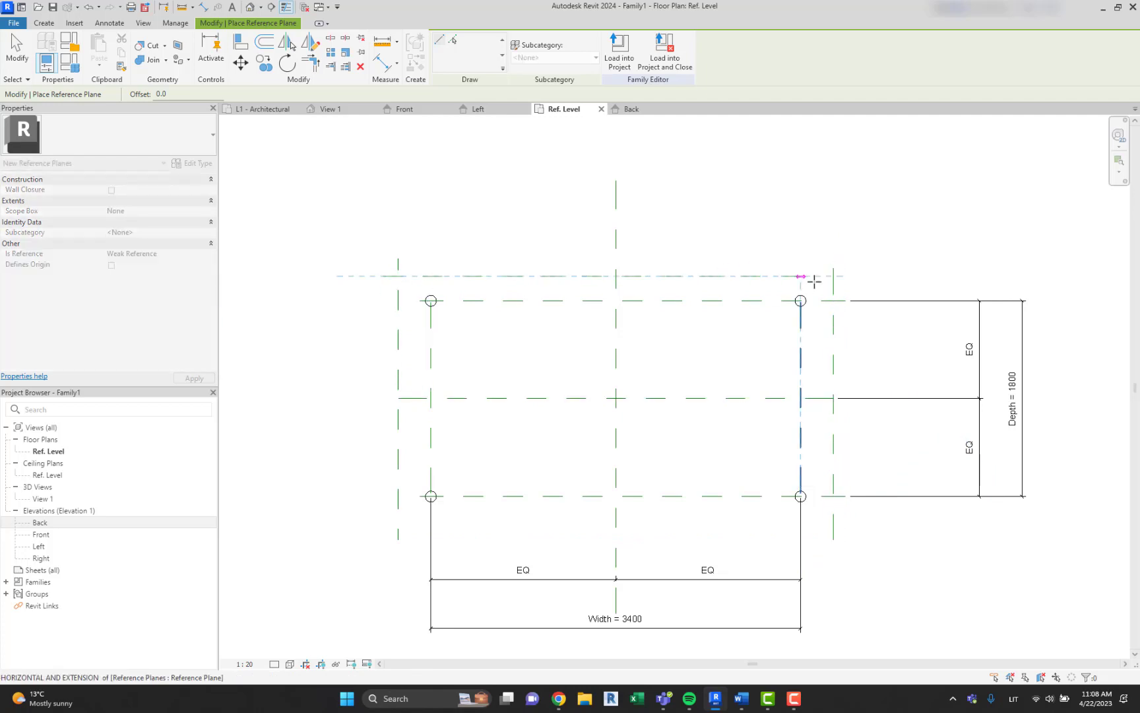
pyautogui.click(861, 276)
pyautogui.click(382, 276)
pyautogui.click(381, 530)
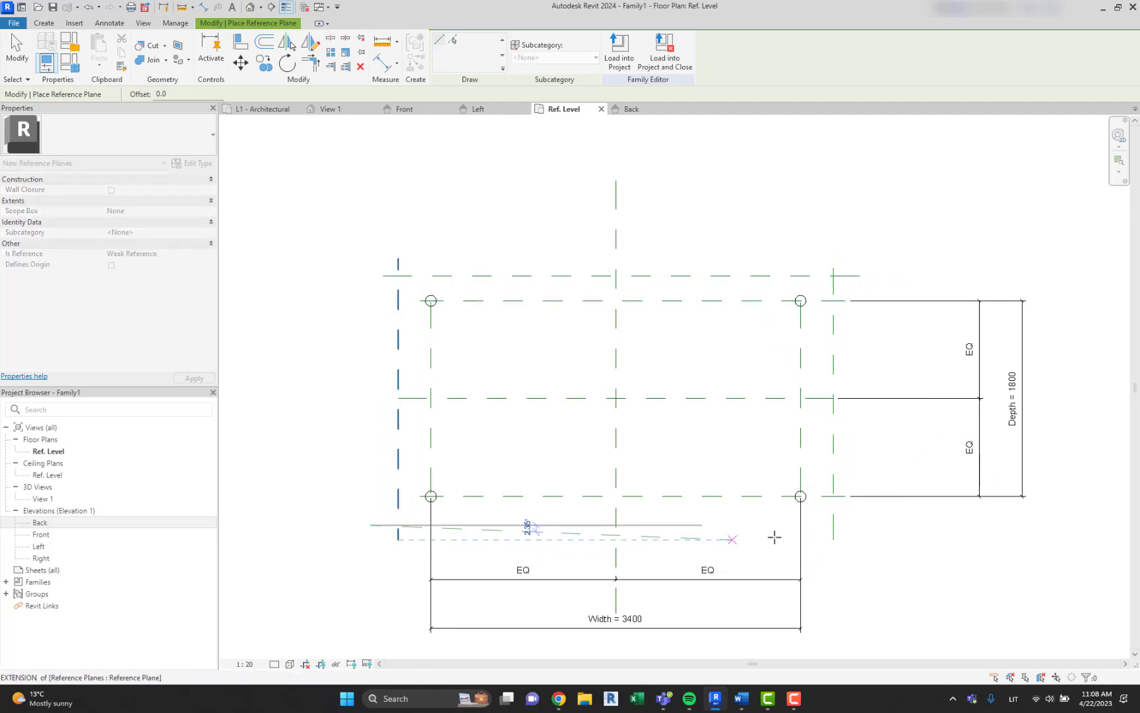
pyautogui.click(861, 525)
pyautogui.press('Escape')
pyautogui.press('Escape')
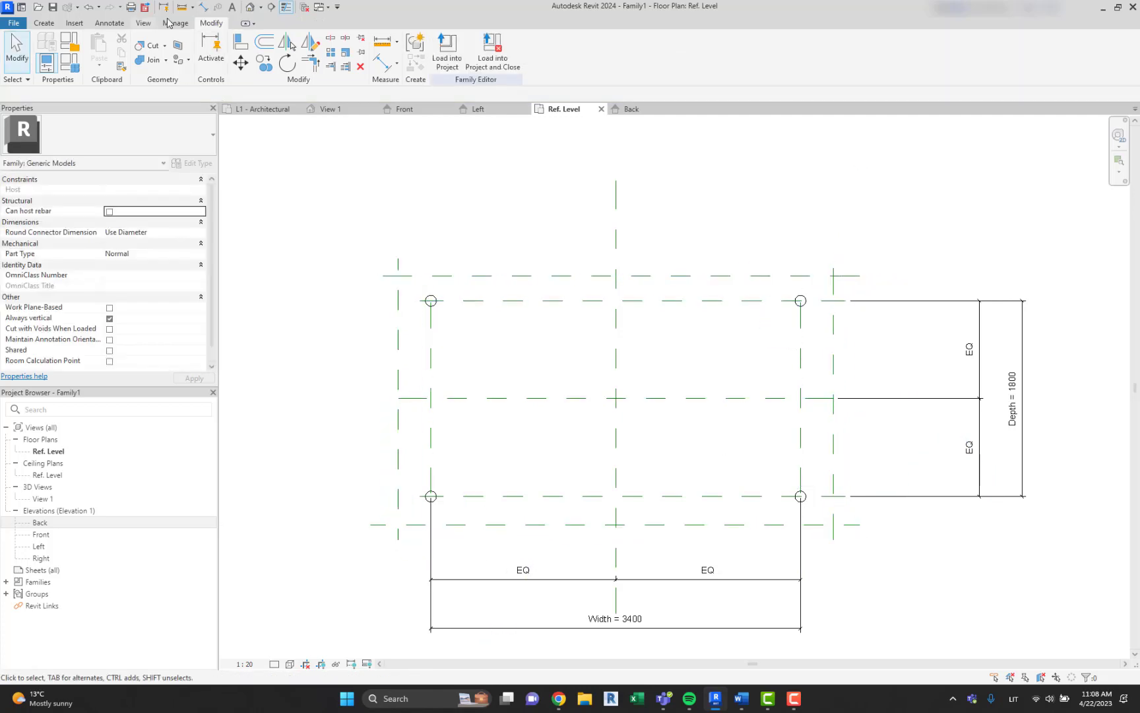
# Add an aligned dimension across both outer horizontal planes and the Center (Front/Back) plane, and set its segments equal
pyautogui.click(205, 8)
pyautogui.click(376, 525)
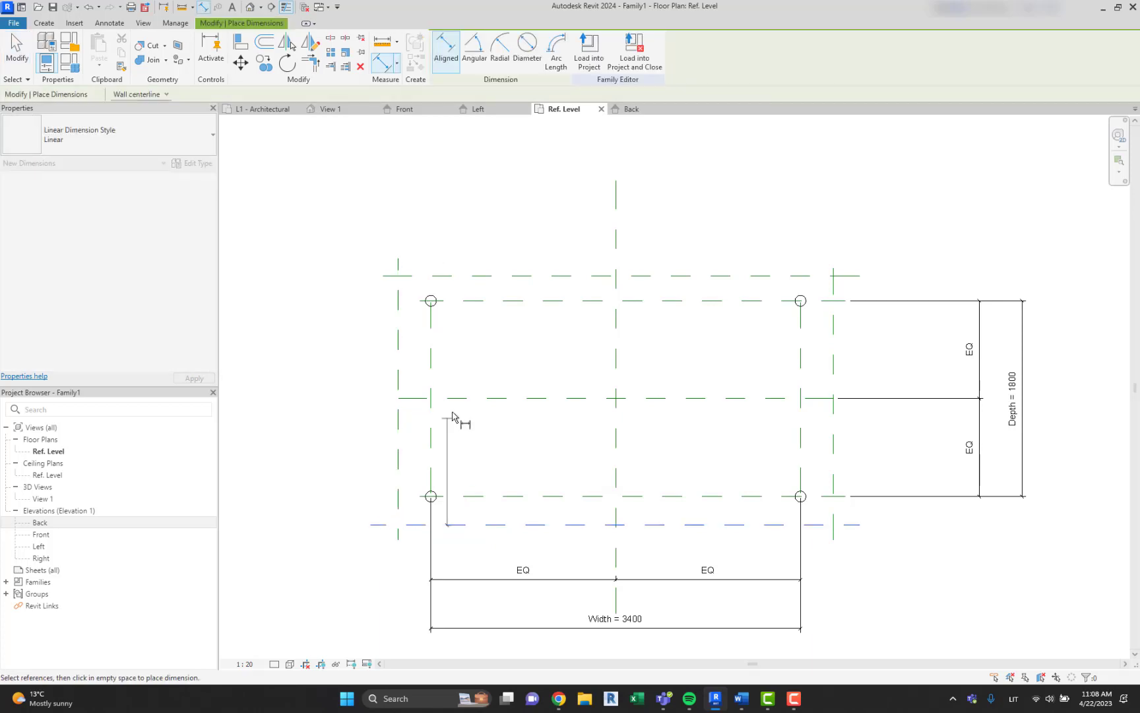
pyautogui.click(449, 398)
pyautogui.click(444, 276)
pyautogui.click(282, 324)
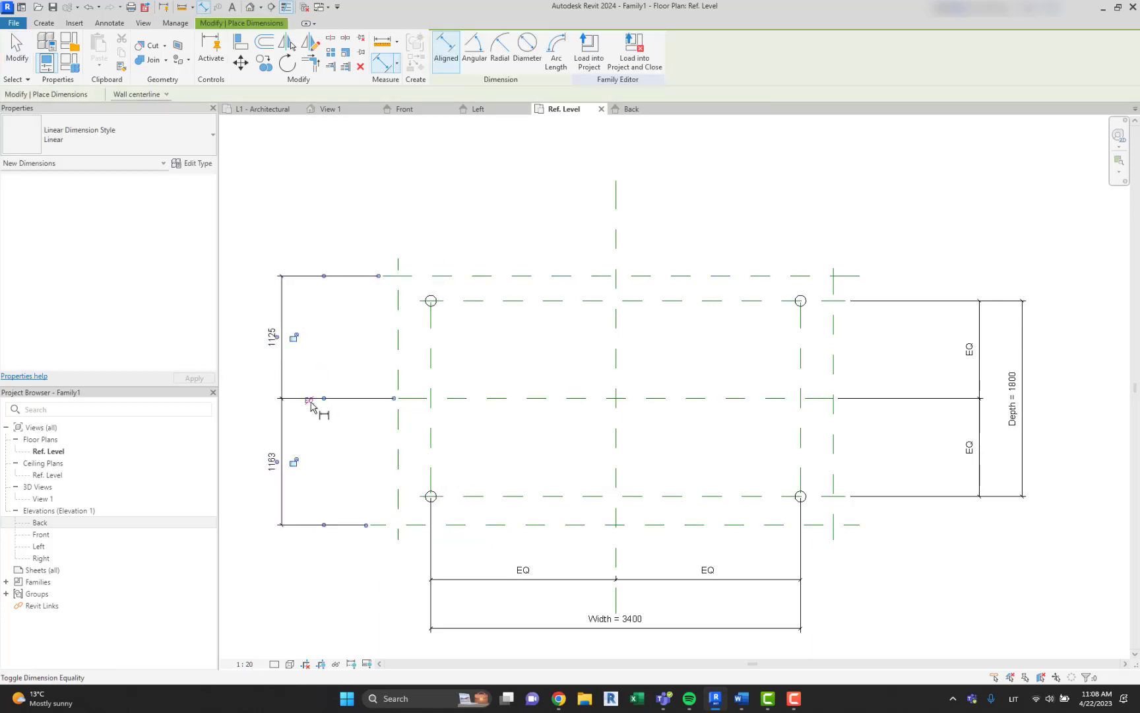
pyautogui.click(309, 398)
# Add an overall aligned dimension between the two outer horizontal reference planes, placed outside the equality dimension
pyautogui.click(455, 524)
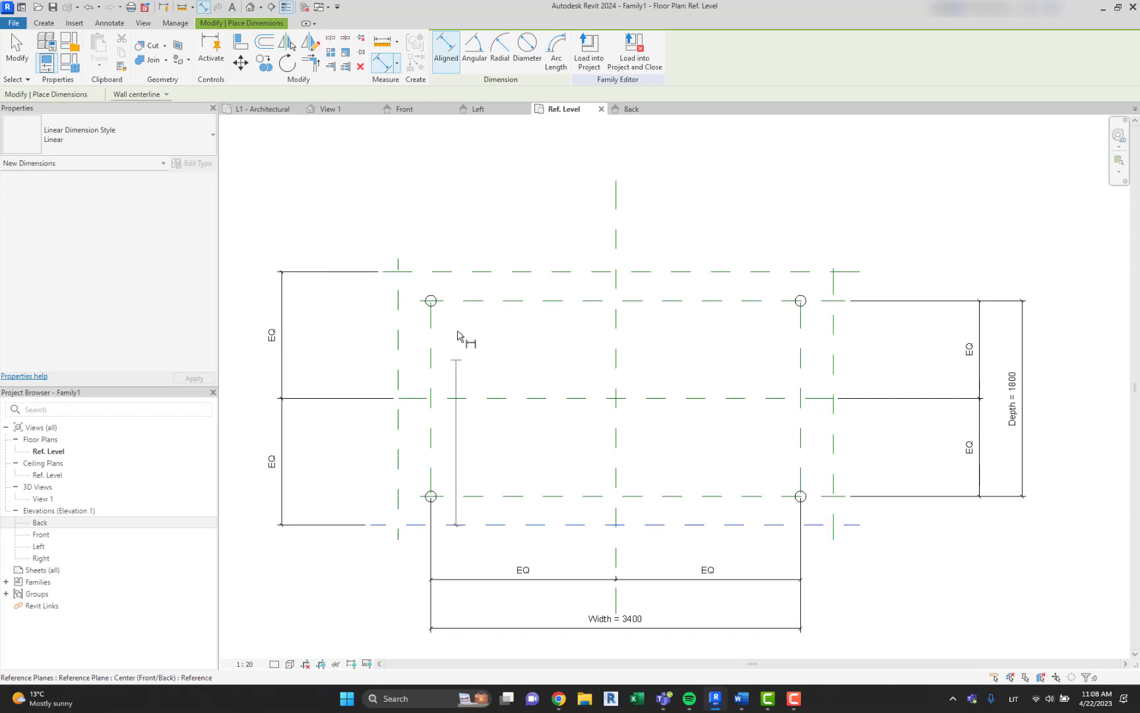
pyautogui.click(455, 270)
pyautogui.moveTo(241, 277); pyautogui.dragTo(454, 270, button='middle')
pyautogui.click(431, 272)
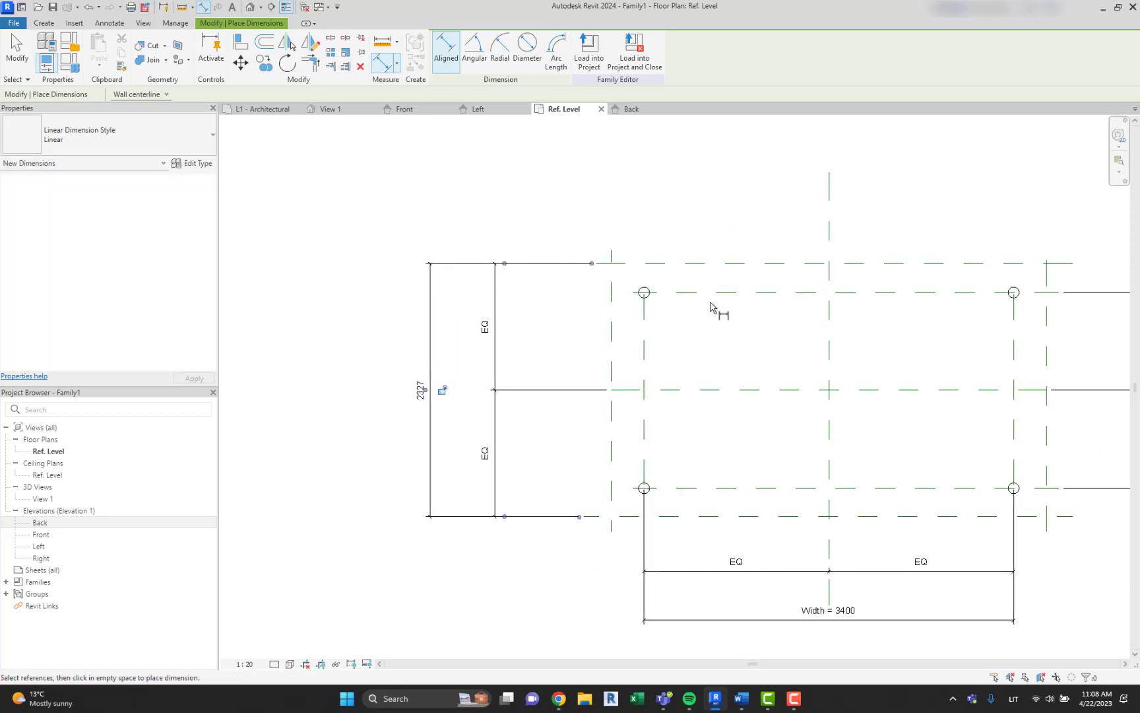
# Dimension the two outer vertical reference planes through the central vertical plane above the legs, and set the segments equal
pyautogui.moveTo(708, 303); pyautogui.dragTo(475, 309, button='middle')
pyautogui.click(379, 297)
pyautogui.click(596, 284)
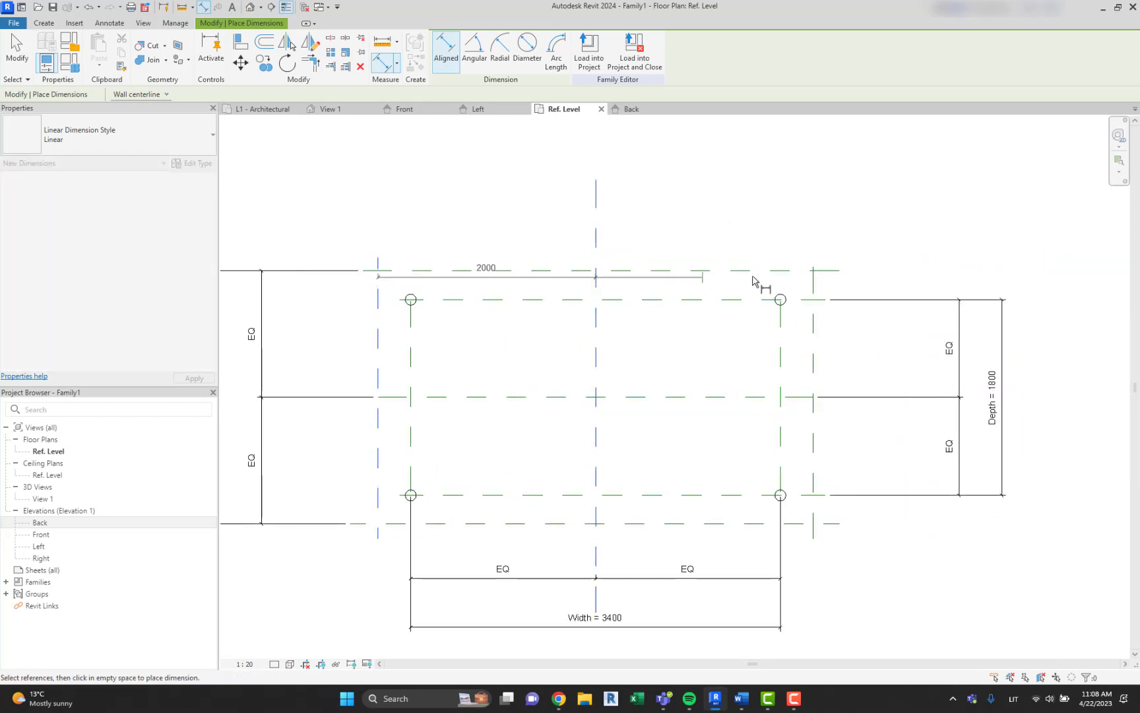
pyautogui.click(813, 287)
pyautogui.click(733, 208)
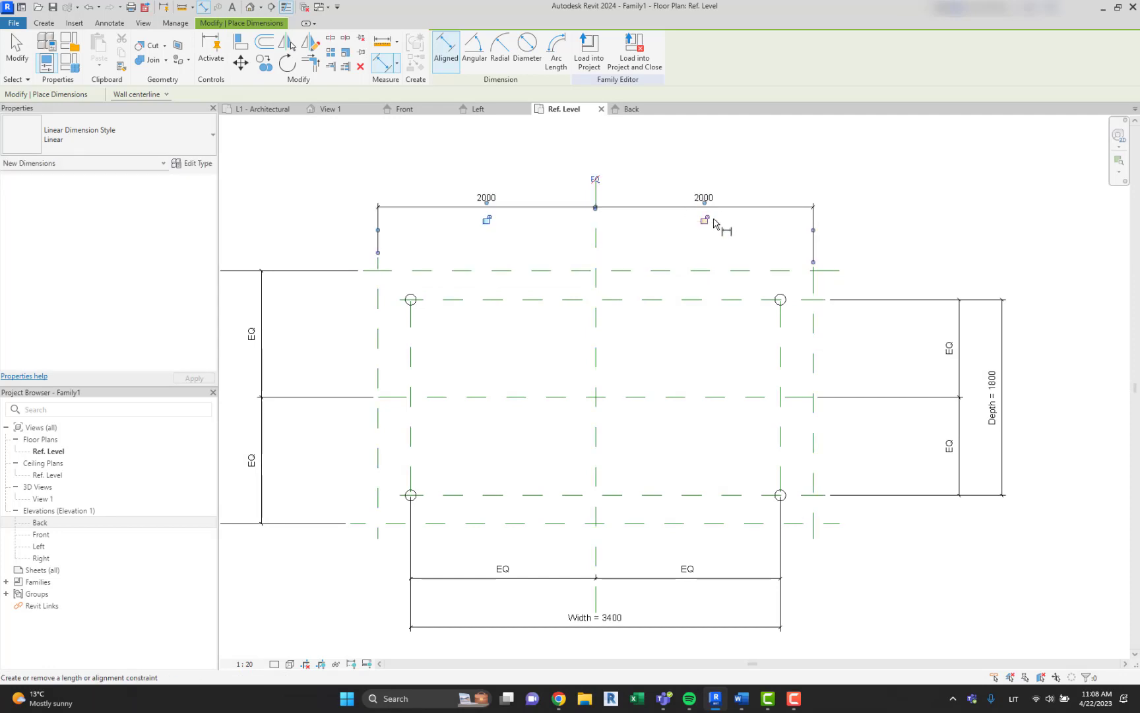
pyautogui.click(596, 180)
# Add an overall aligned dimension between the two outer vertical reference planes, placed above the equality dimension
pyautogui.click(379, 295)
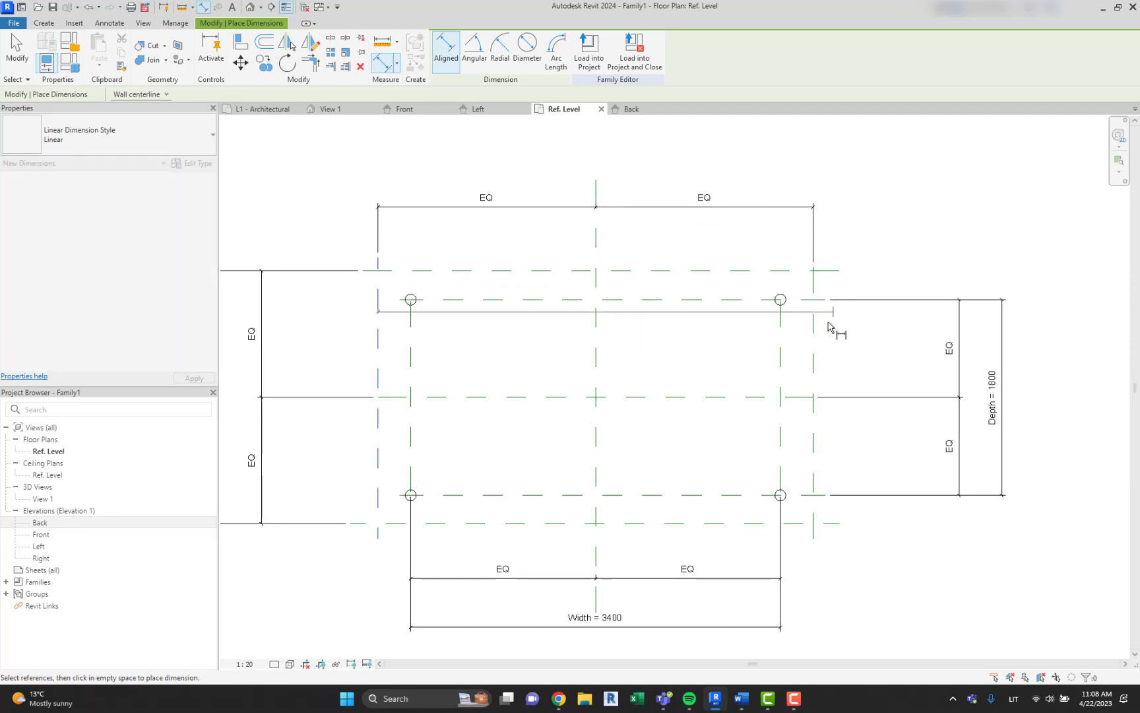
pyautogui.click(814, 300)
pyautogui.moveTo(810, 164); pyautogui.dragTo(788, 221, button='middle')
pyautogui.click(822, 201)
pyautogui.scroll(-1, 822, 202)
pyautogui.press('Escape')
pyautogui.press('Escape')
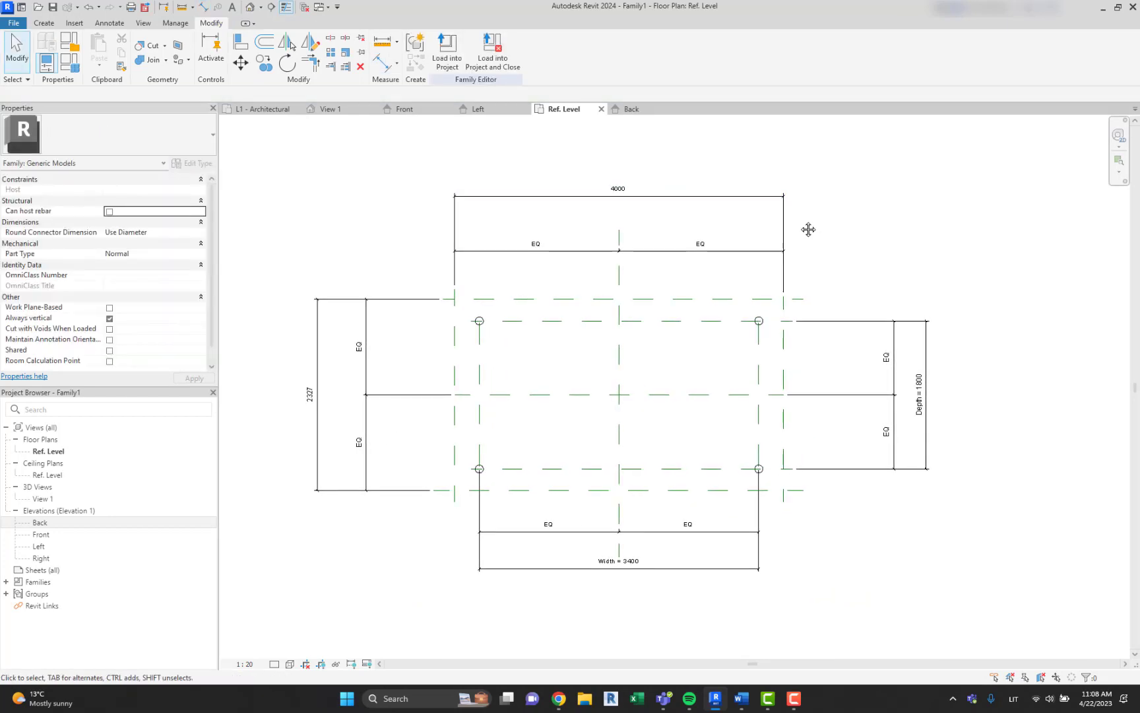
# At the upper-left leg, dimension the offsets from the leg's vertical and horizontal reference planes to the neighbouring outer planes
pyautogui.scroll(3, 796, 217)
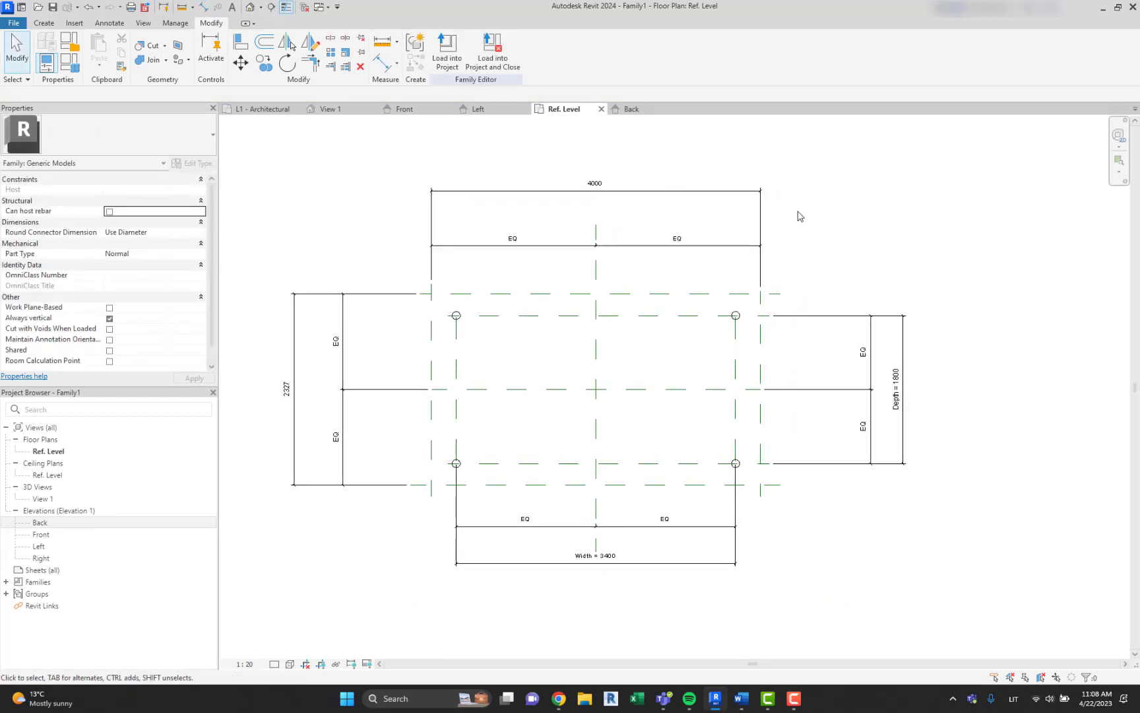
pyautogui.click(204, 7)
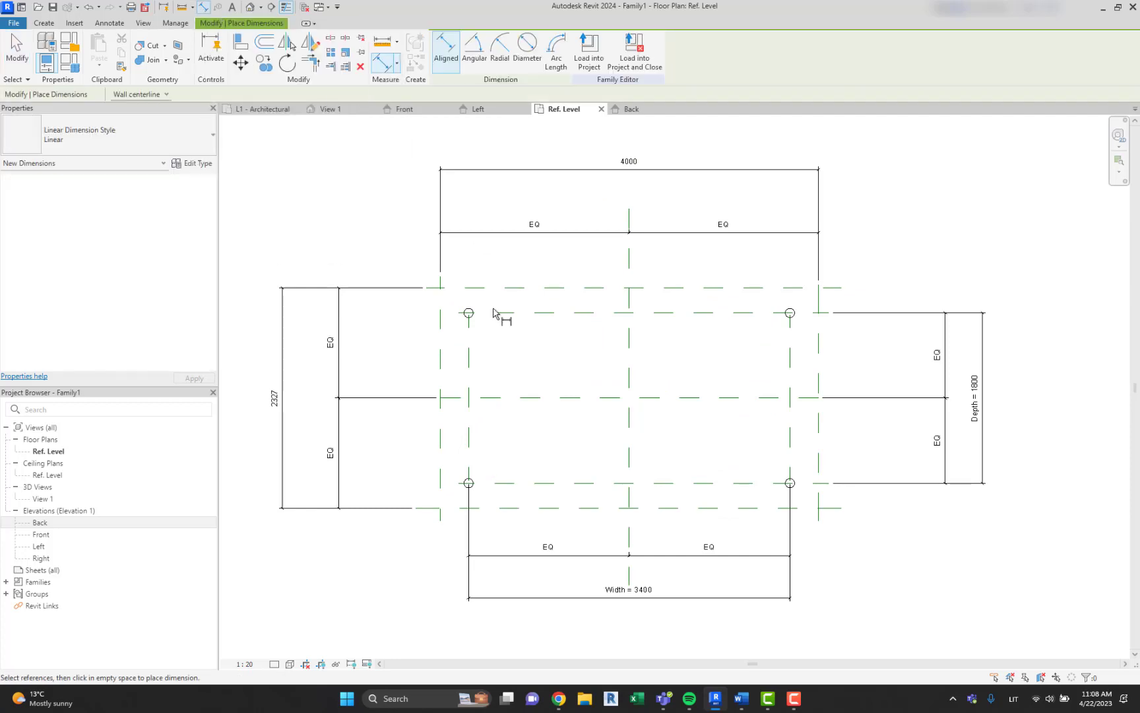
pyautogui.scroll(2, 495, 320)
pyautogui.click(416, 332)
pyautogui.click(456, 330)
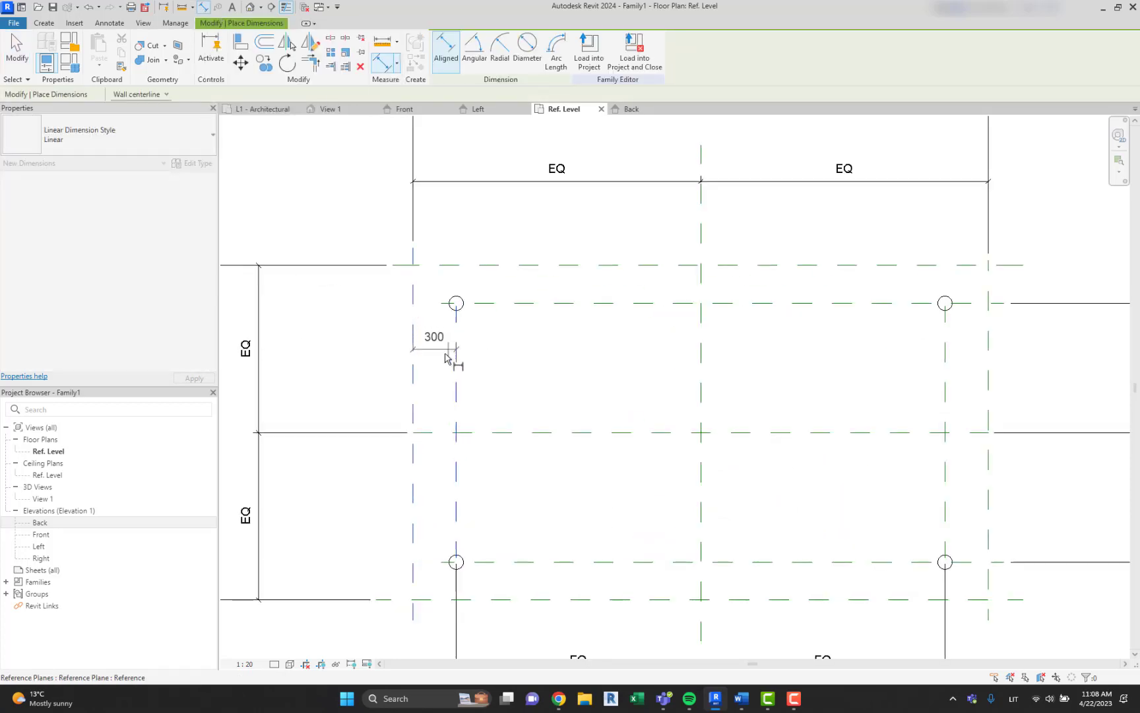
pyautogui.click(456, 366)
pyautogui.click(503, 303)
pyautogui.click(518, 264)
pyautogui.click(522, 245)
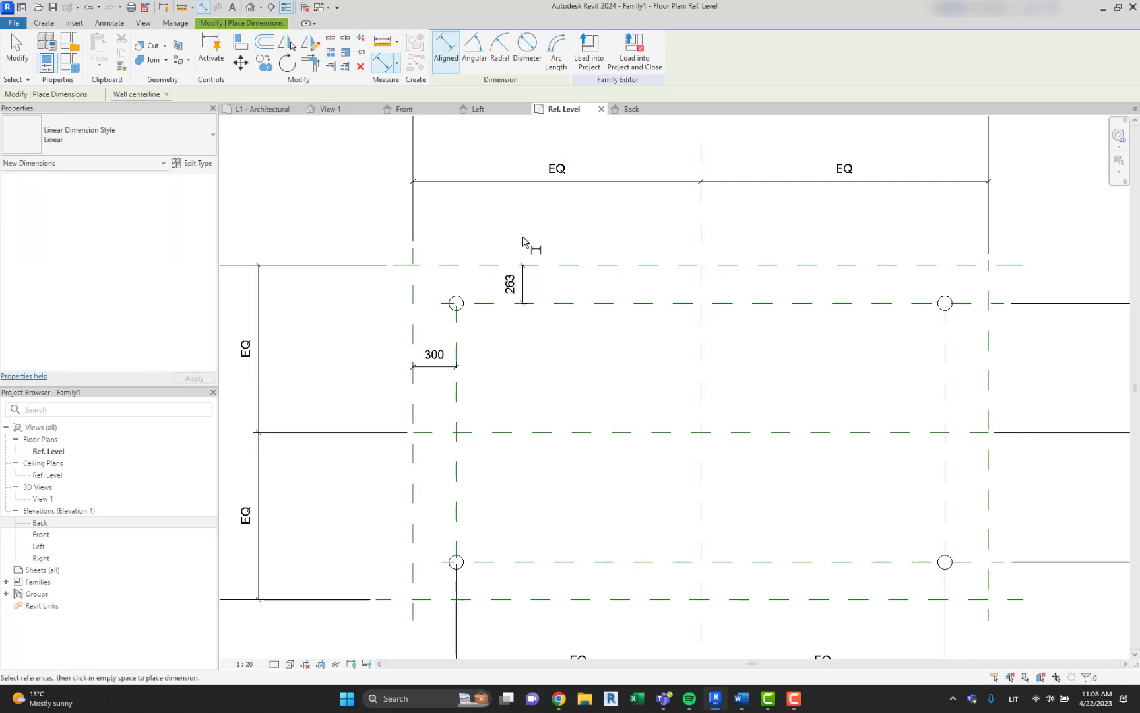
pyautogui.press('Escape')
pyautogui.press('Escape')
# Label both leg-to-outer-plane offset dimensions with a new instance family parameter named Table base offset
pyautogui.click(436, 367)
pyautogui.keyDown('ctrl'); pyautogui.click(523, 286); pyautogui.keyUp('ctrl')
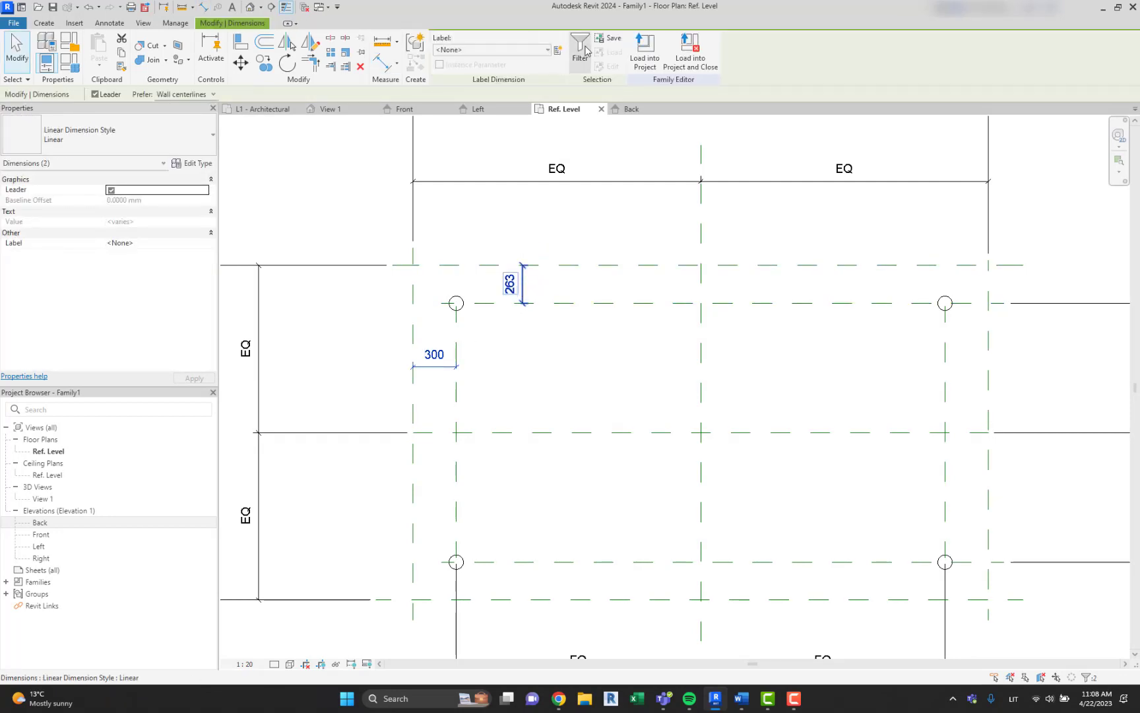
pyautogui.click(558, 50)
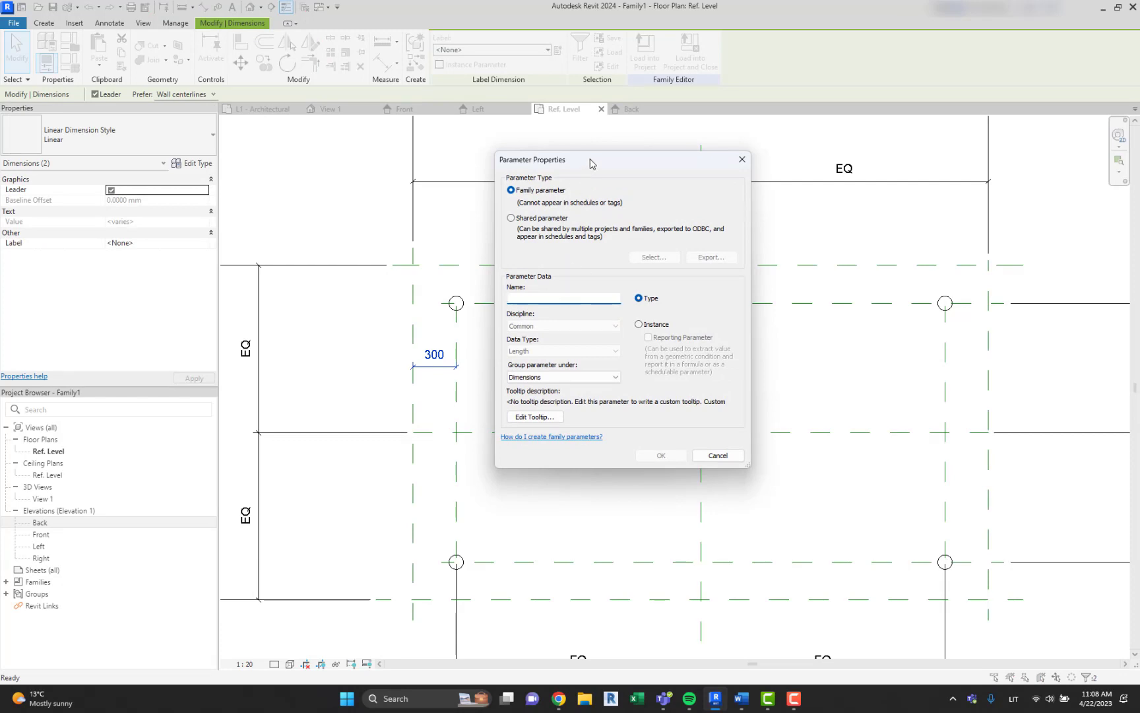
pyautogui.moveTo(591, 164); pyautogui.dragTo(622, 207)
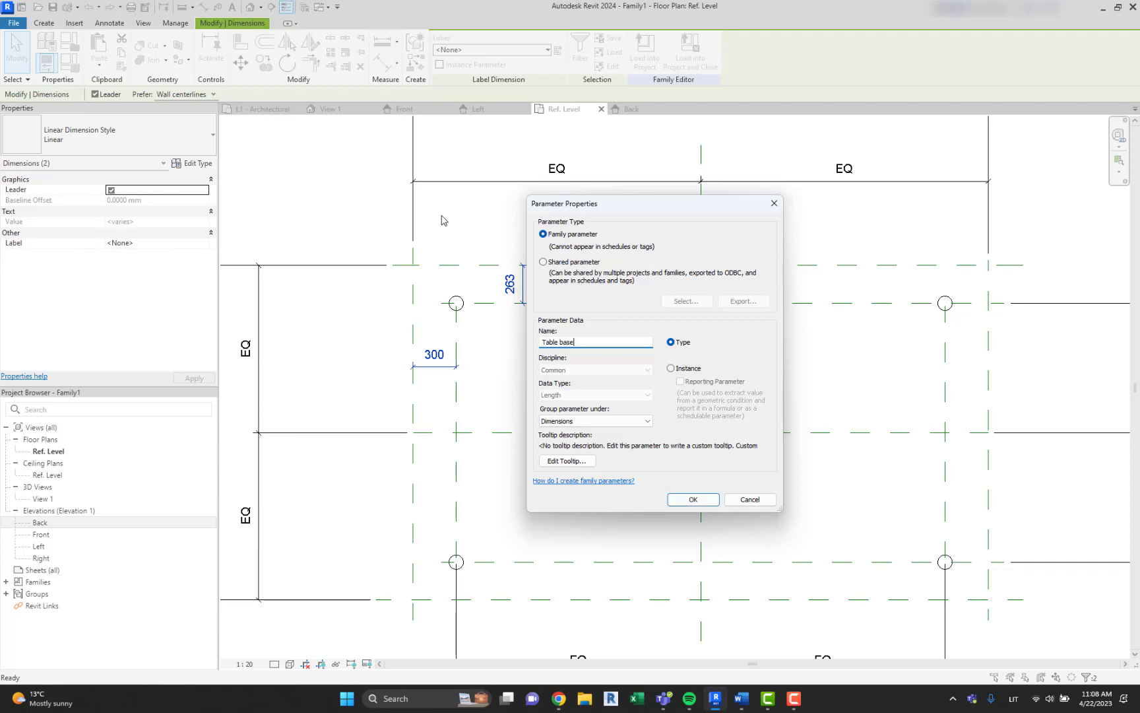
pyautogui.click(690, 368)
pyautogui.click(693, 499)
pyautogui.click(577, 394)
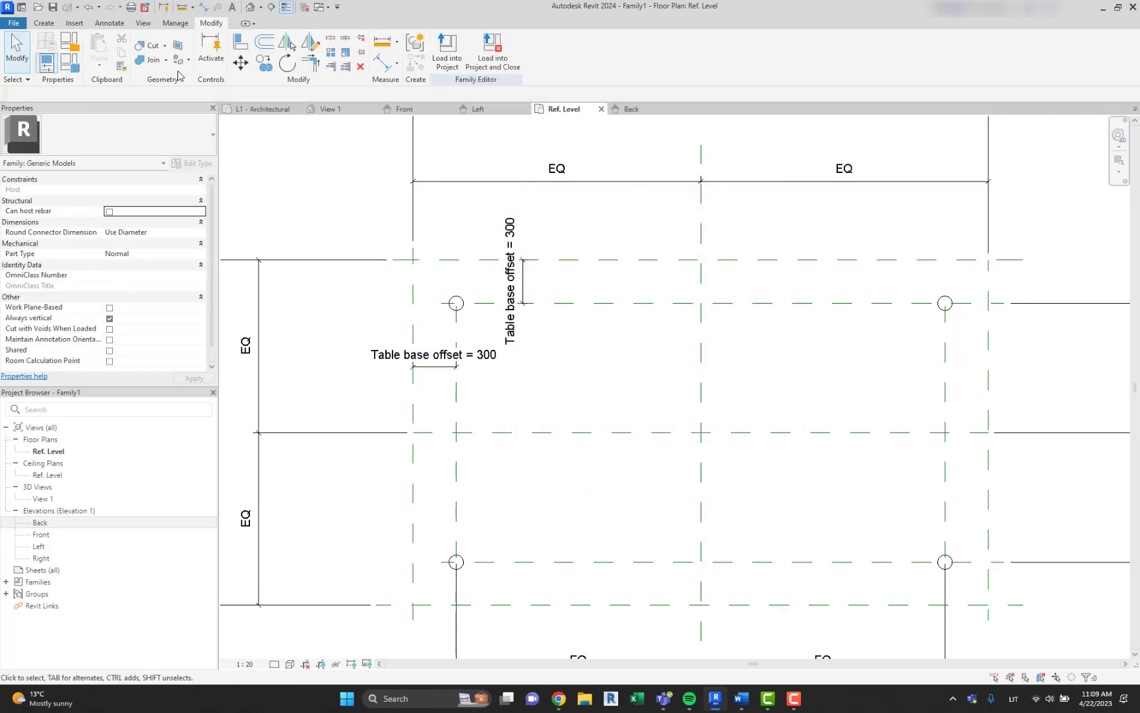
# Set the Table base offset parameter to 100 in the family types and apply it to the model
pyautogui.click(69, 65)
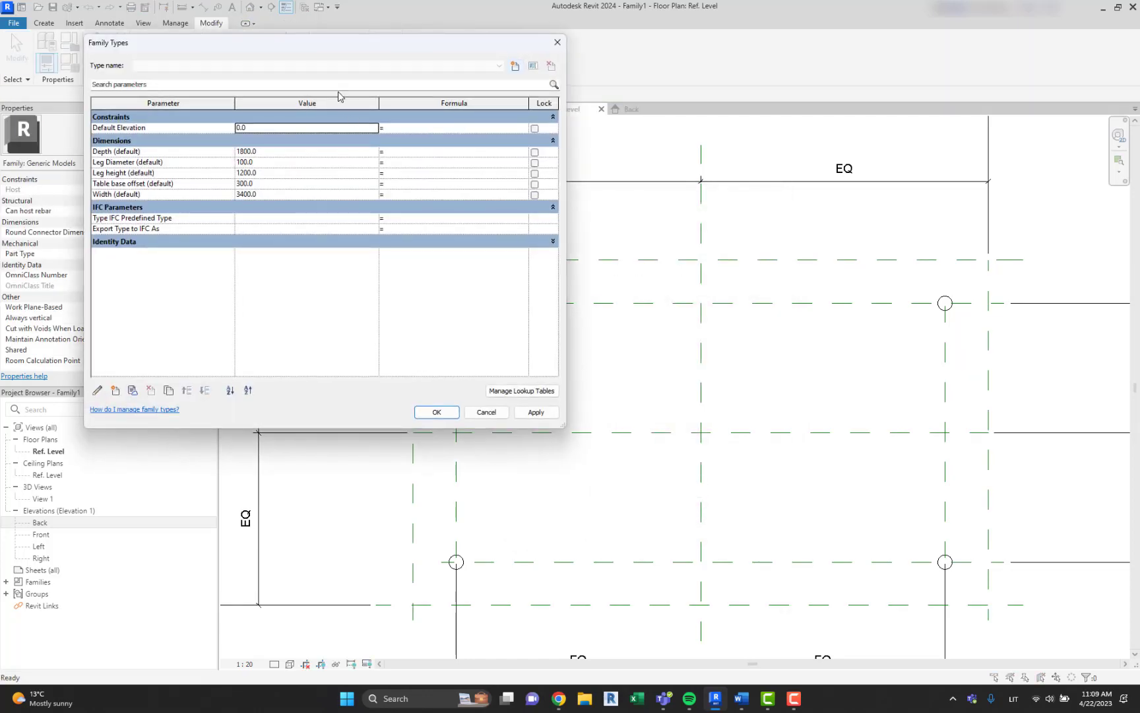
pyautogui.moveTo(332, 51); pyautogui.dragTo(797, 148)
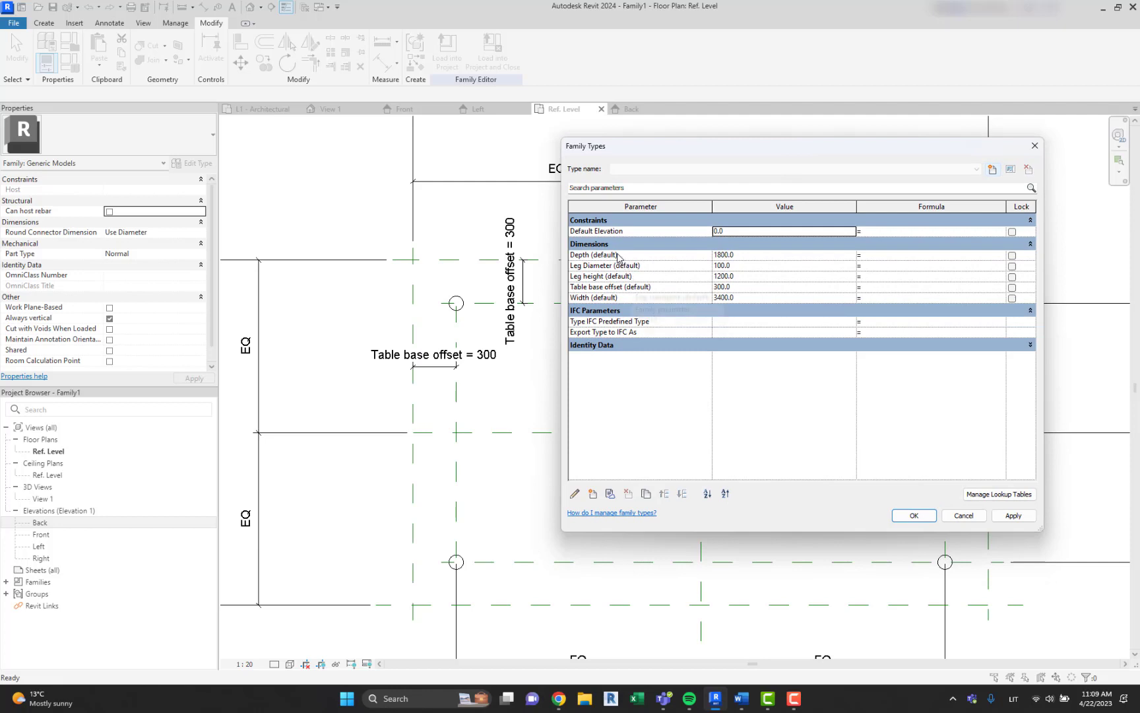
pyautogui.click(738, 288)
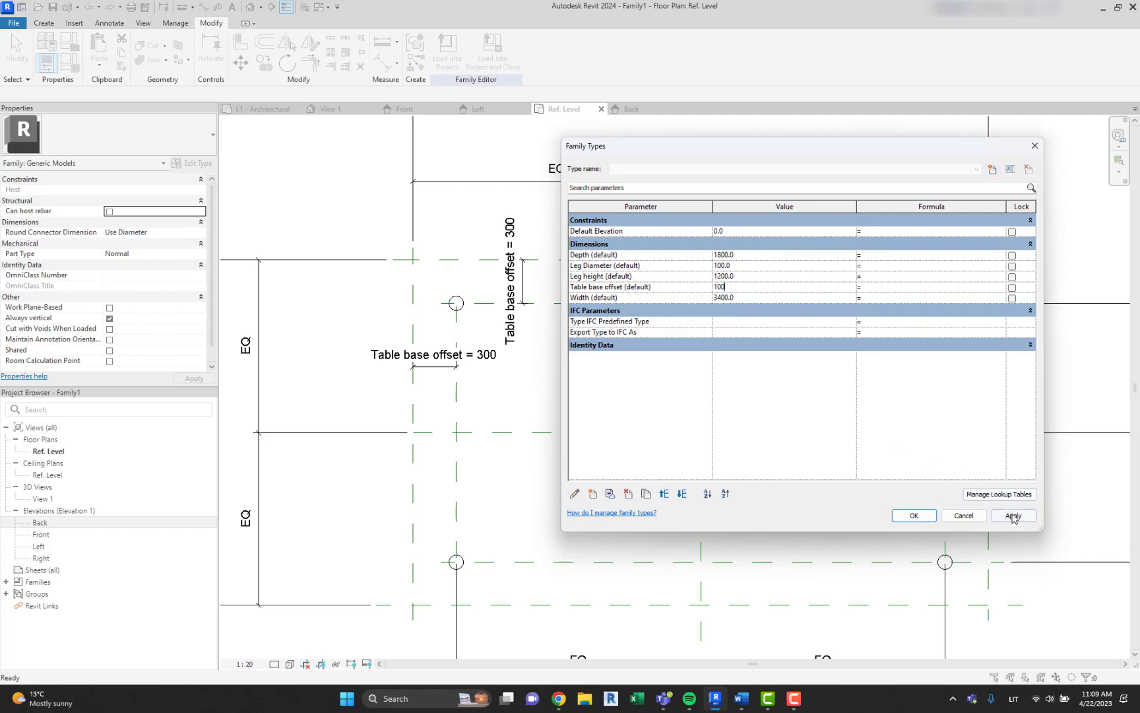
pyautogui.click(1013, 516)
pyautogui.click(914, 515)
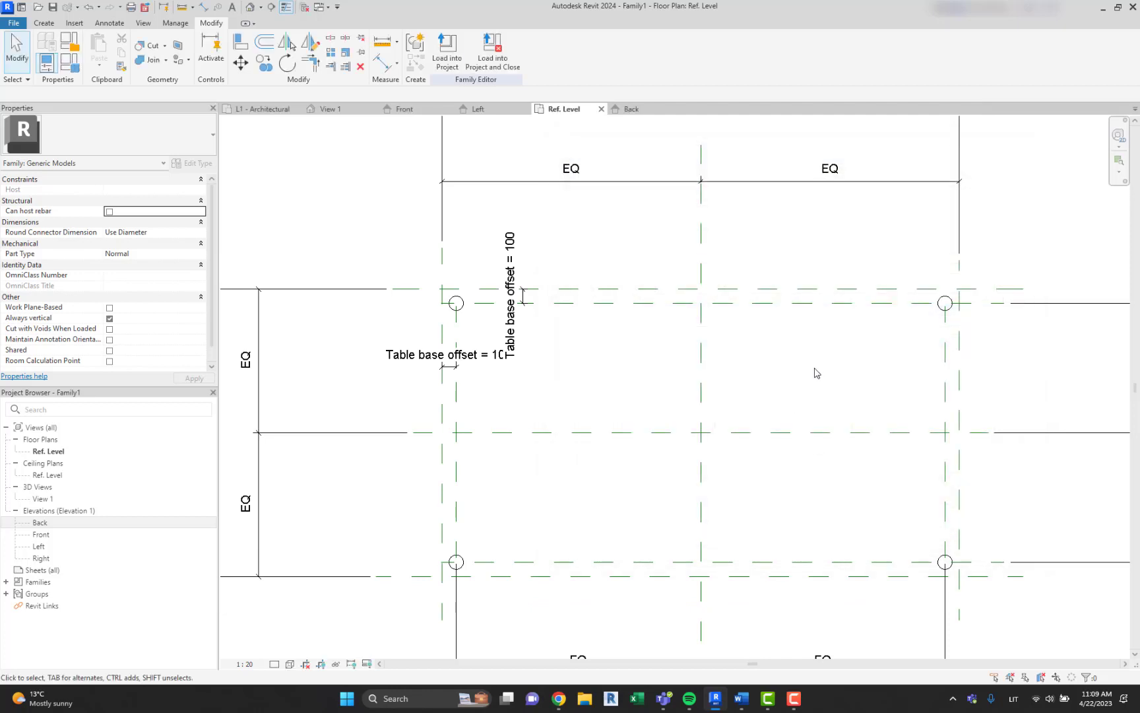
# Create a solid extrusion from a rectangle spanning the outer reference plane intersections, with the rectangle's edges locked to those planes
pyautogui.scroll(-4, 817, 373)
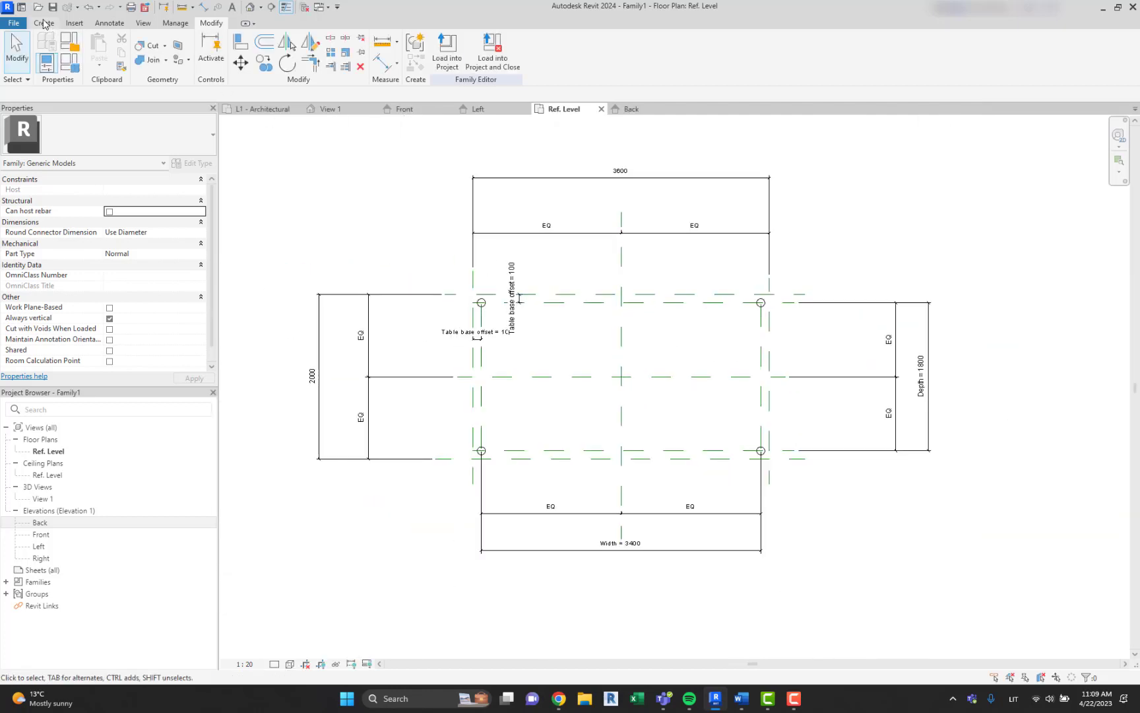
pyautogui.click(43, 23)
pyautogui.click(100, 52)
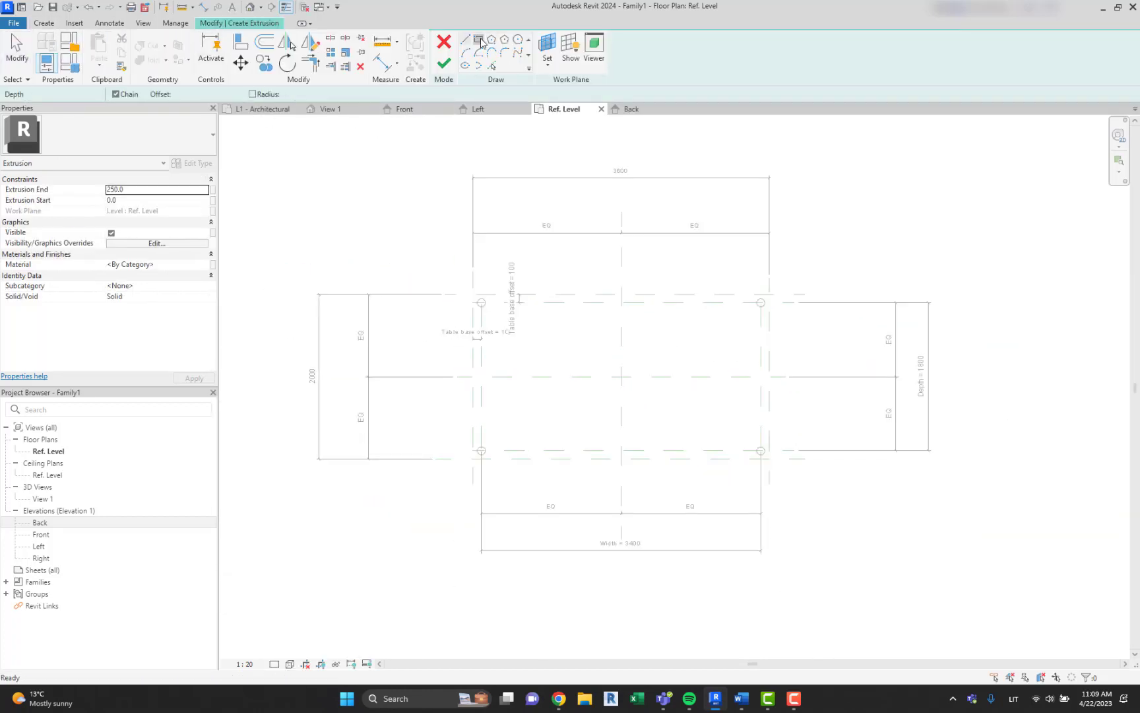
pyautogui.click(479, 40)
pyautogui.click(473, 295)
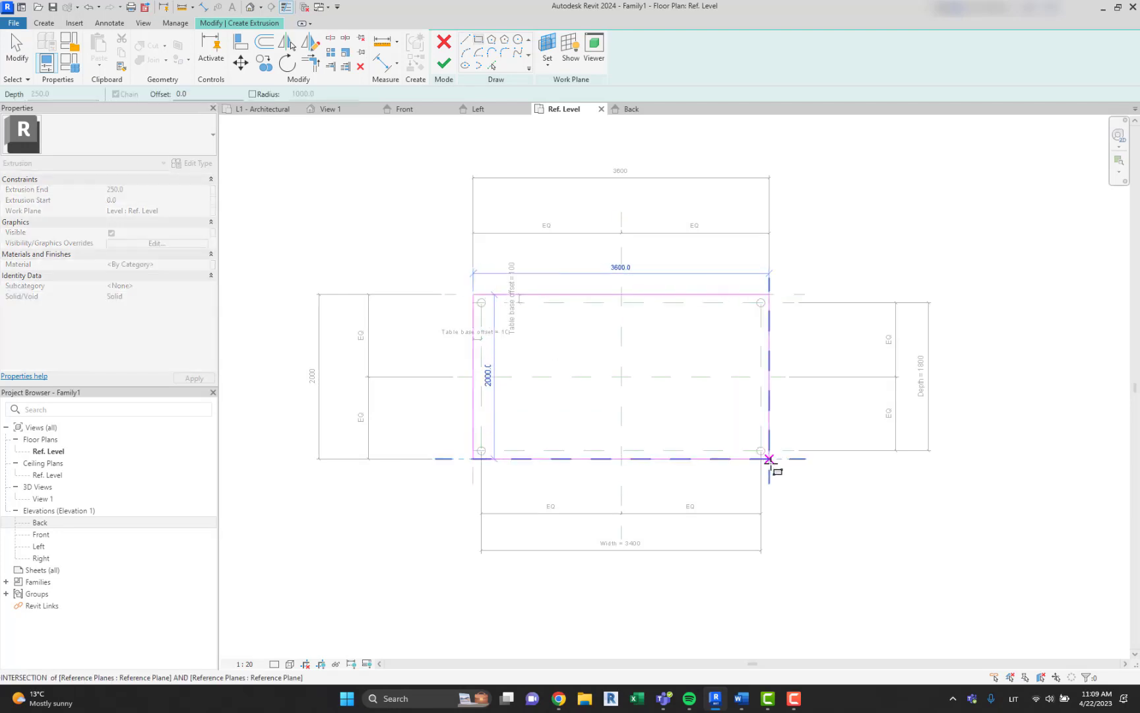
pyautogui.click(770, 459)
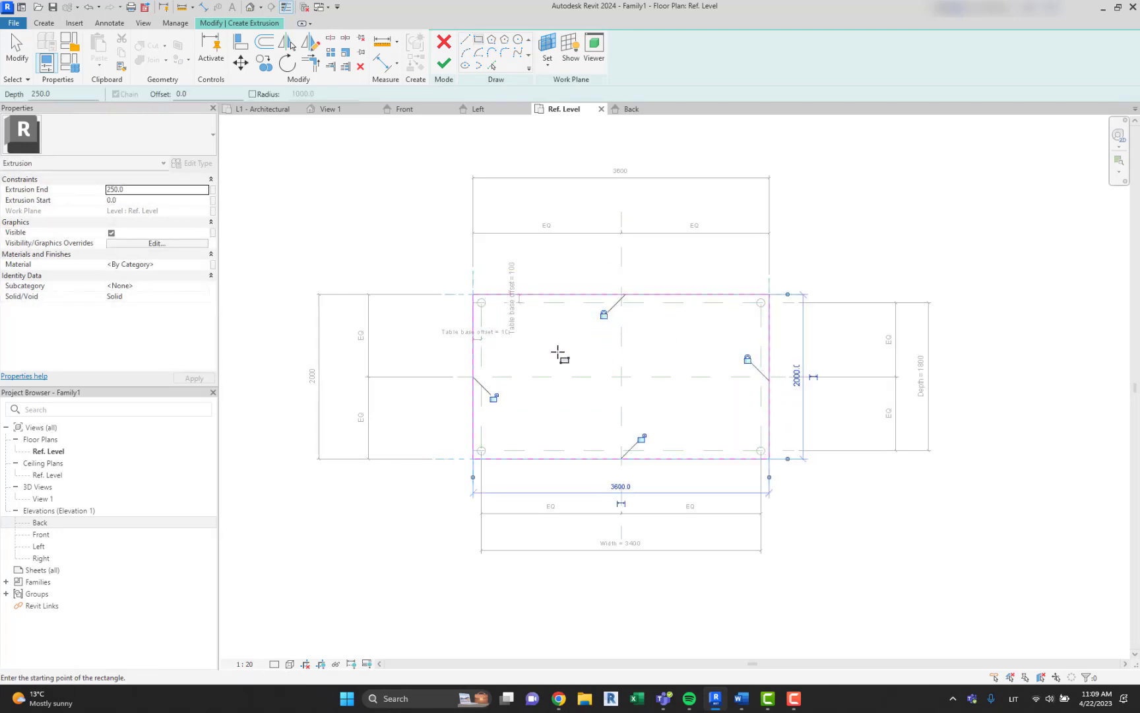
pyautogui.click(494, 397)
pyautogui.click(640, 437)
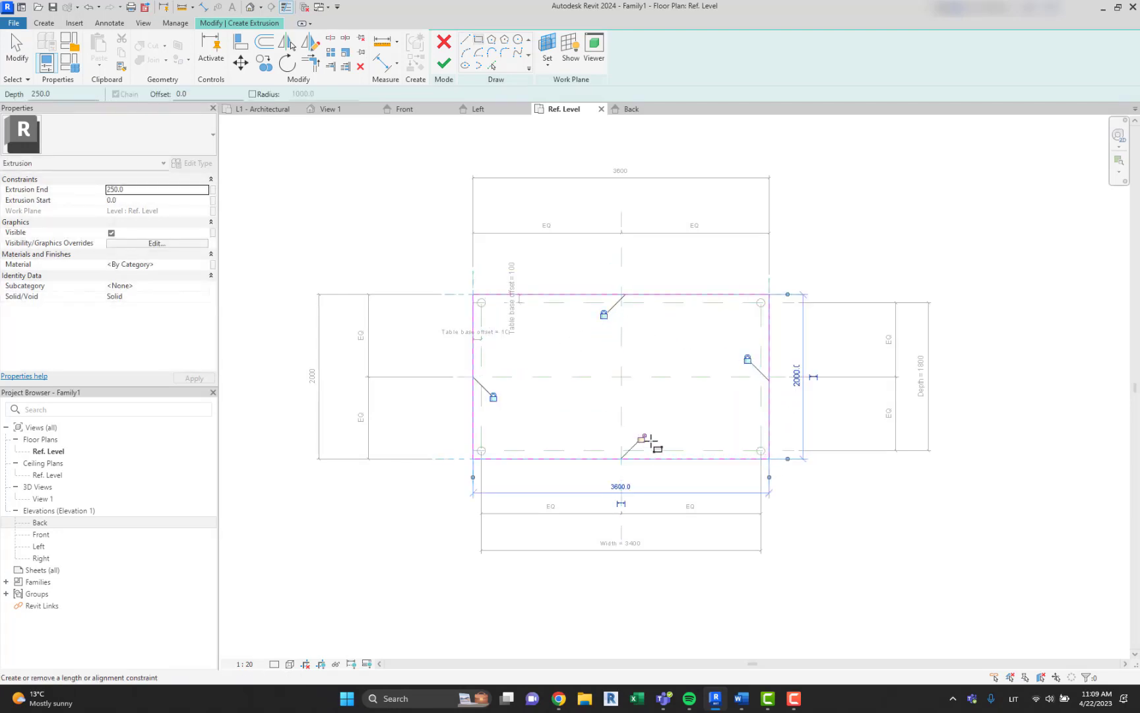
pyautogui.click(444, 64)
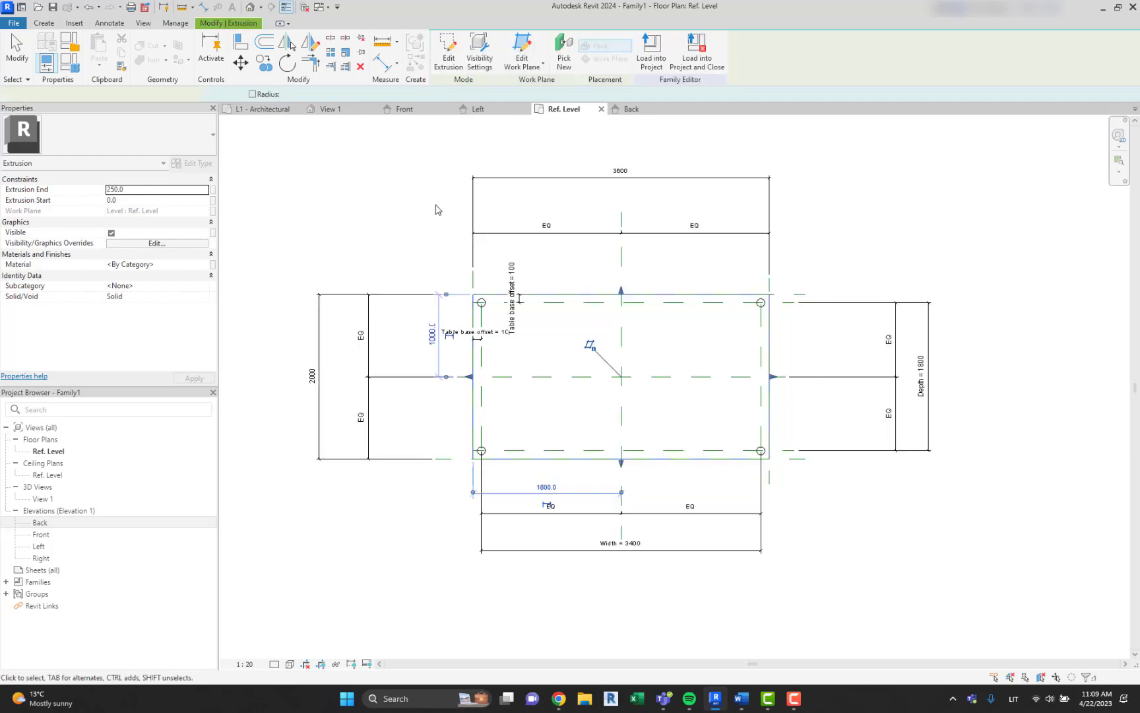
# In the Back elevation, raise the tabletop extrusion so its underside sits on the leg-top reference plane, and lock it there
pyautogui.doubleClick(40, 522)
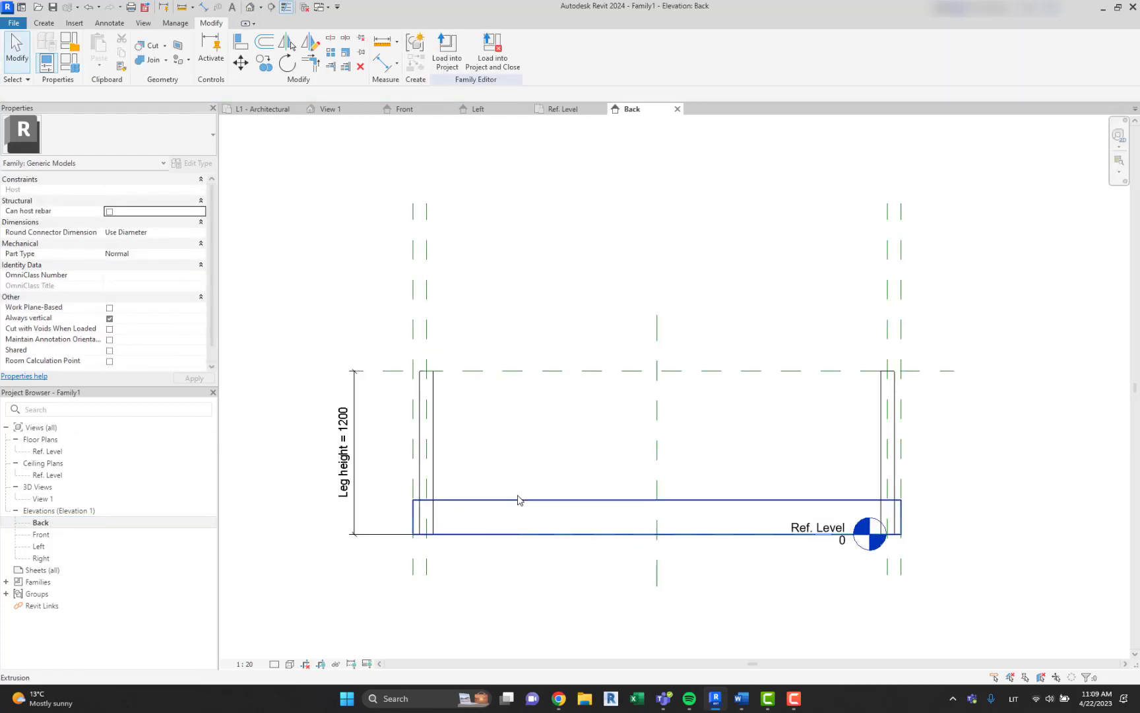
pyautogui.click(519, 502)
pyautogui.scroll(2, 616, 433)
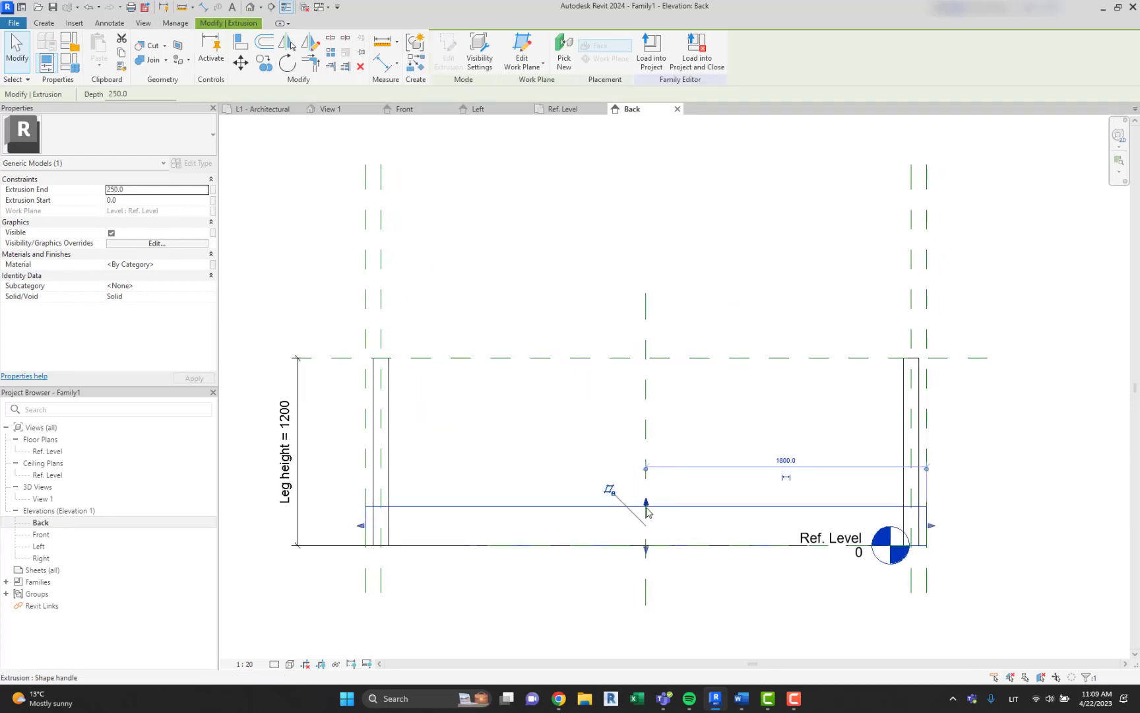
pyautogui.moveTo(646, 507); pyautogui.dragTo(676, 358)
pyautogui.click(669, 312)
pyautogui.click(647, 274)
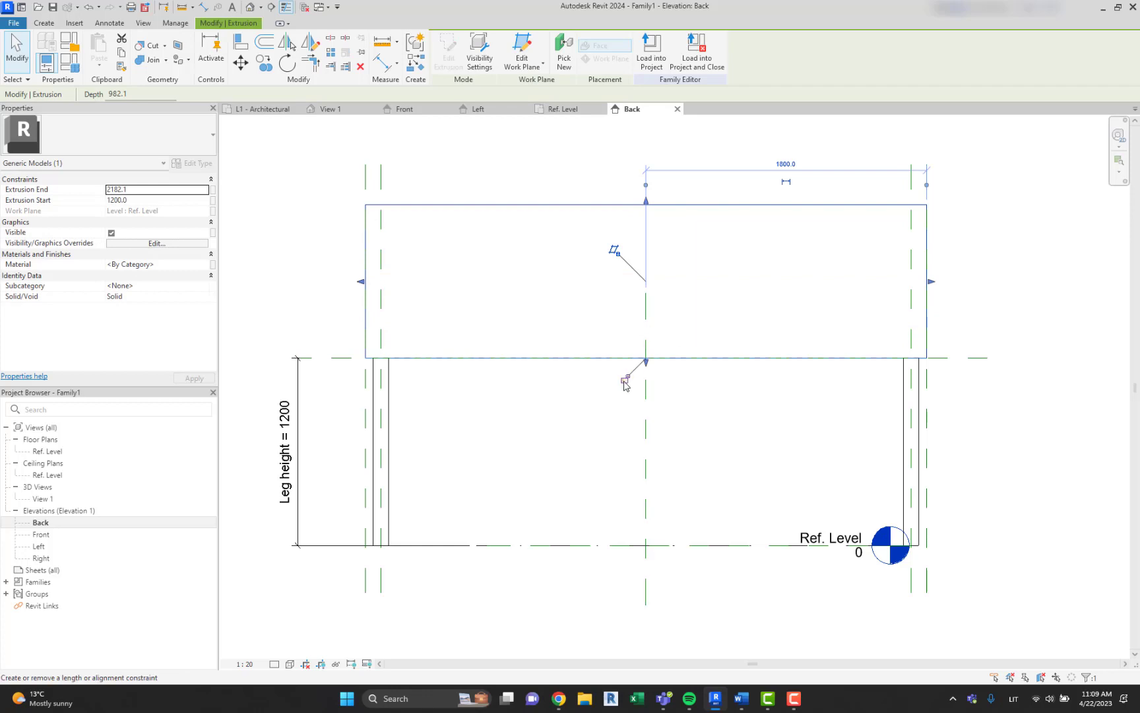
pyautogui.click(624, 378)
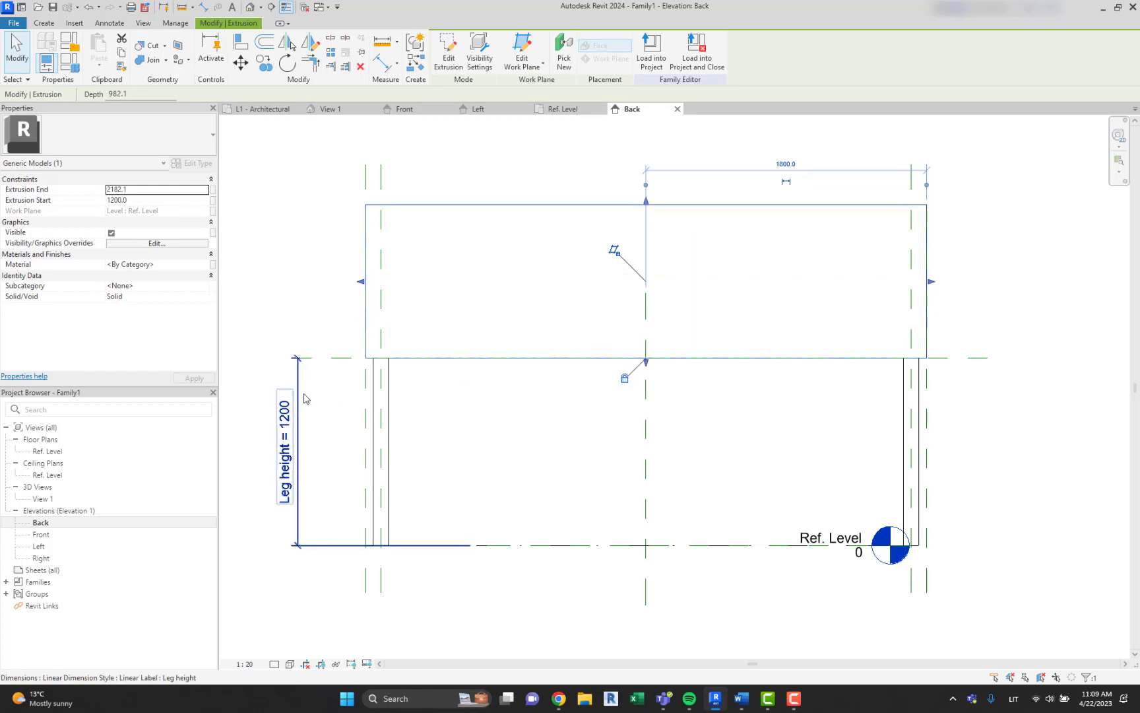
pyautogui.click(535, 400)
# Lower the top face of the tabletop extrusion to make it about 304 mm thick
pyautogui.click(693, 205)
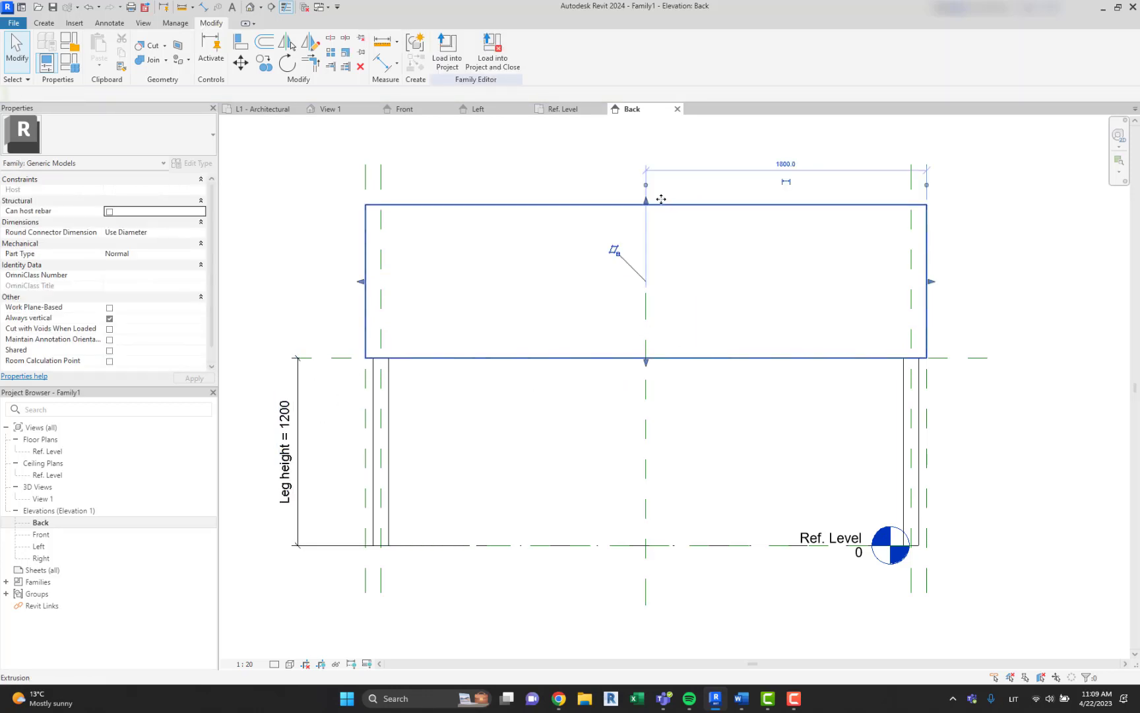
pyautogui.moveTo(647, 199); pyautogui.dragTo(665, 339)
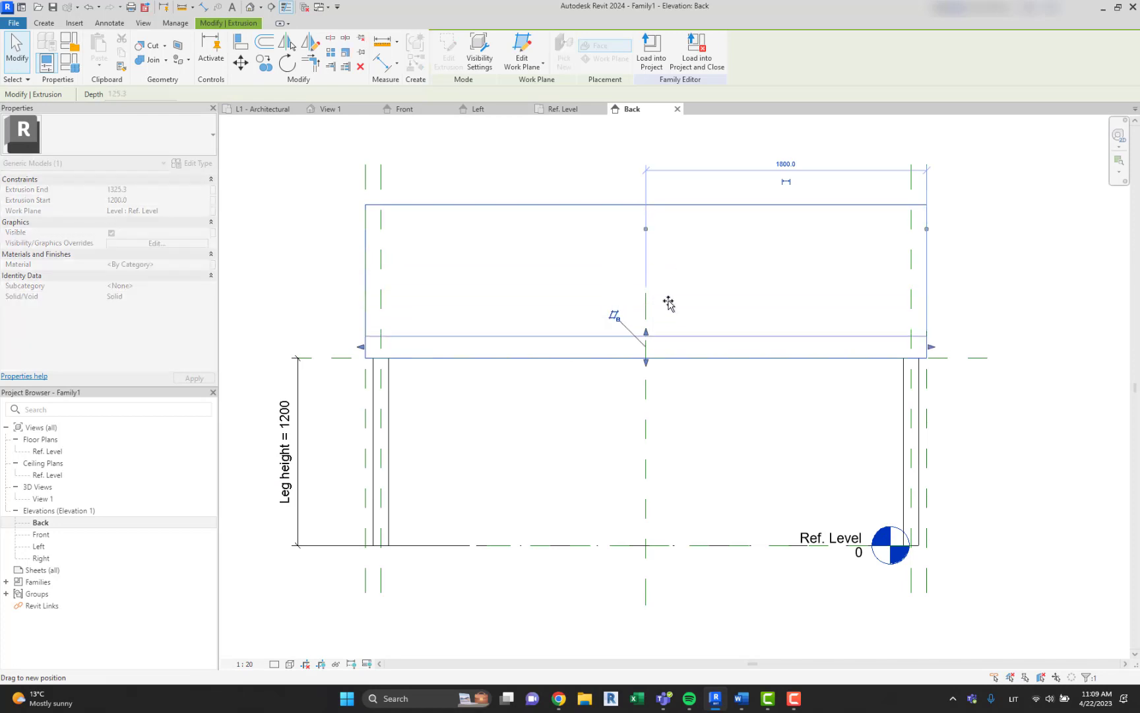
pyautogui.press('Escape')
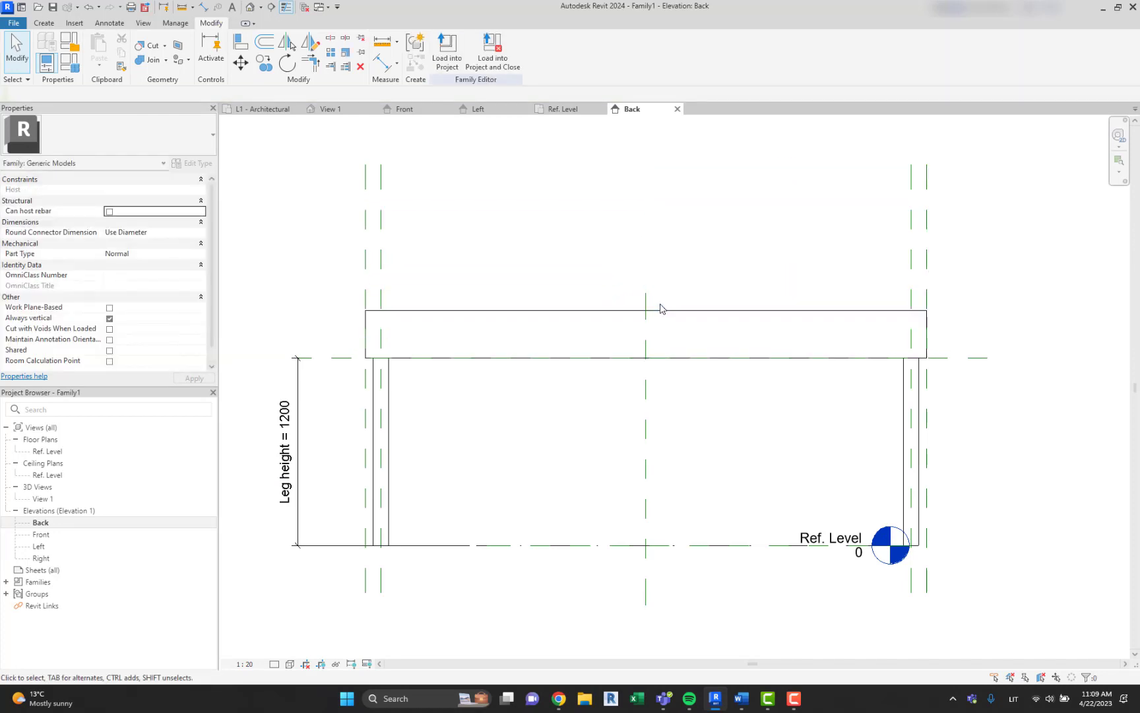
pyautogui.moveTo(601, 310); pyautogui.dragTo(594, 311, button='middle')
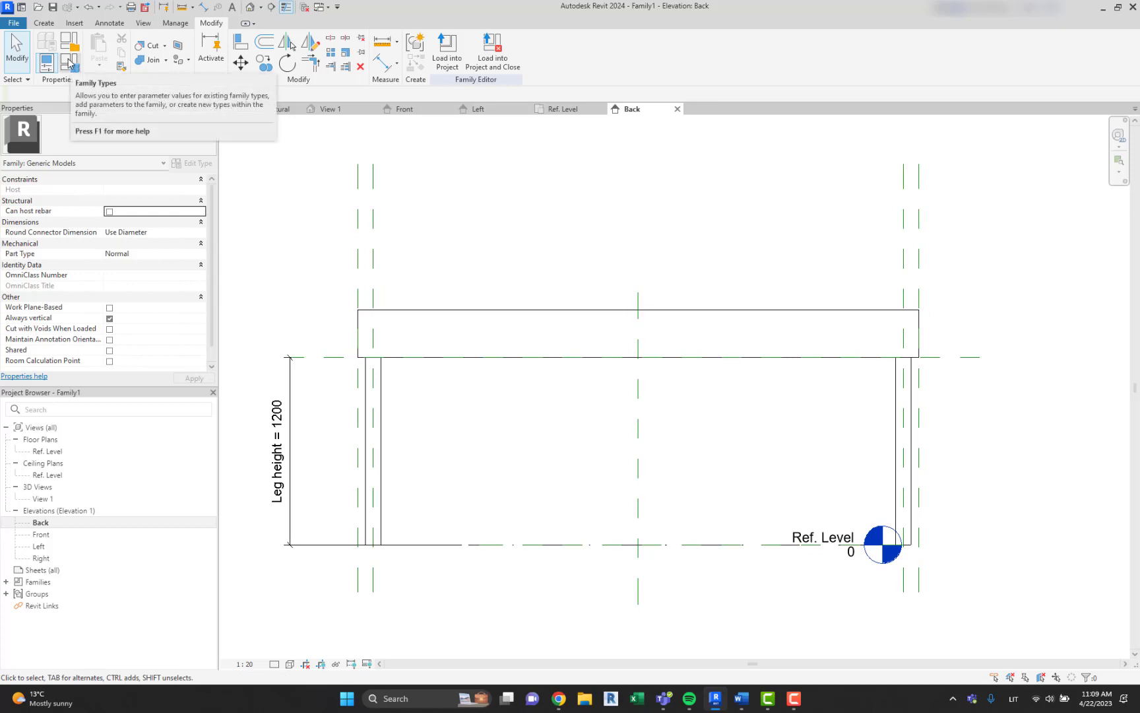
# Add an instance length parameter named Table base thickness under Dimensions and set its value to 80
pyautogui.click(68, 62)
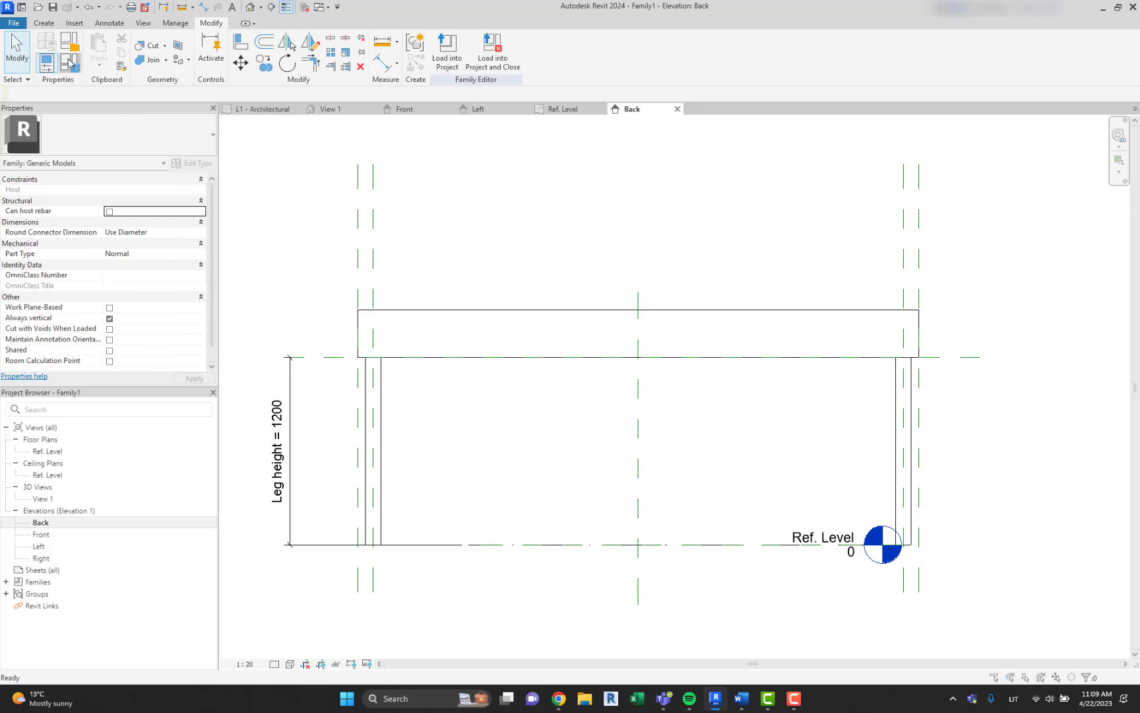
pyautogui.moveTo(699, 146); pyautogui.dragTo(193, 116)
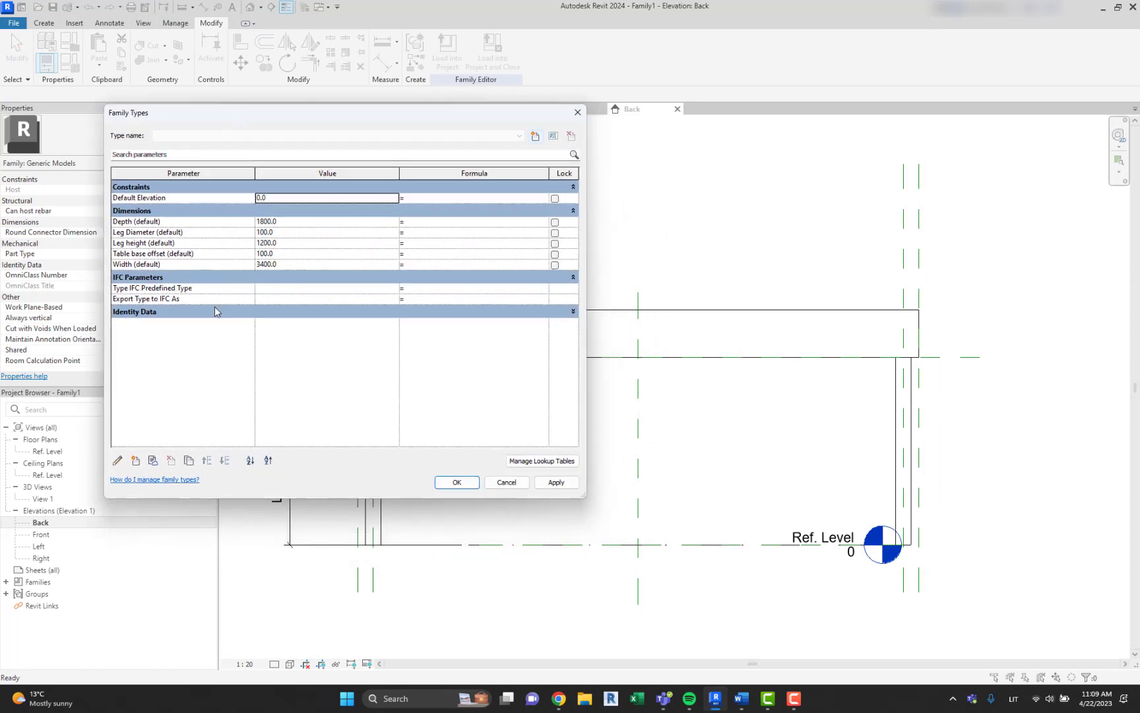
pyautogui.click(135, 461)
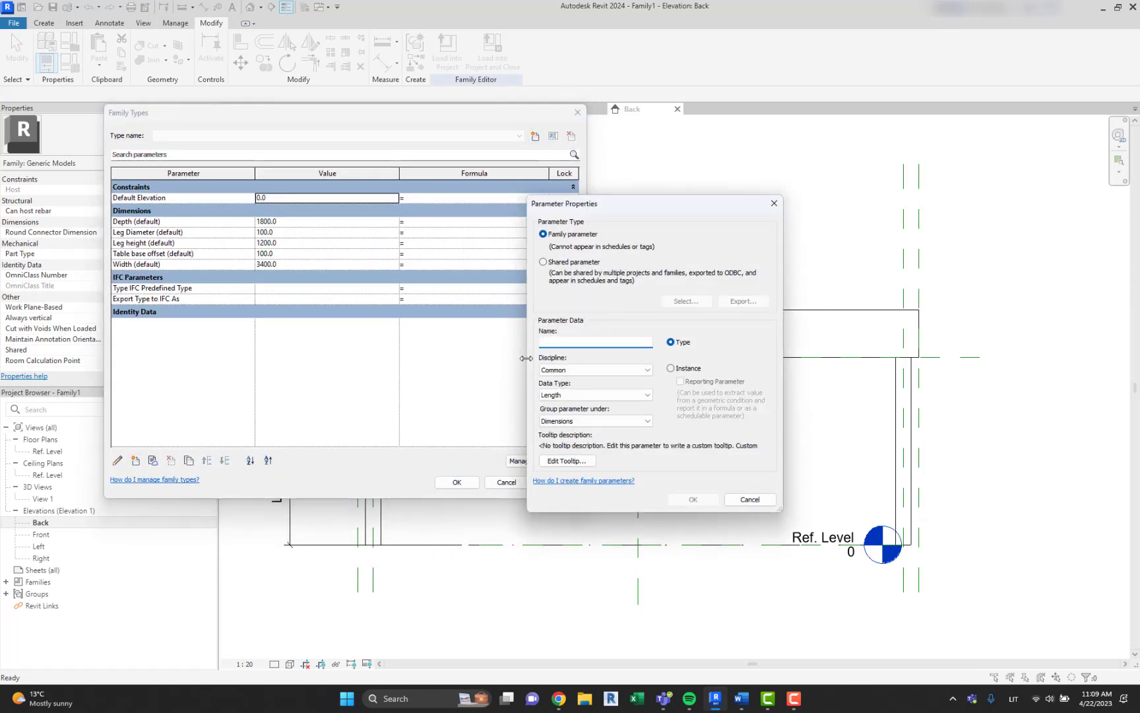
pyautogui.write('Table base thickness')
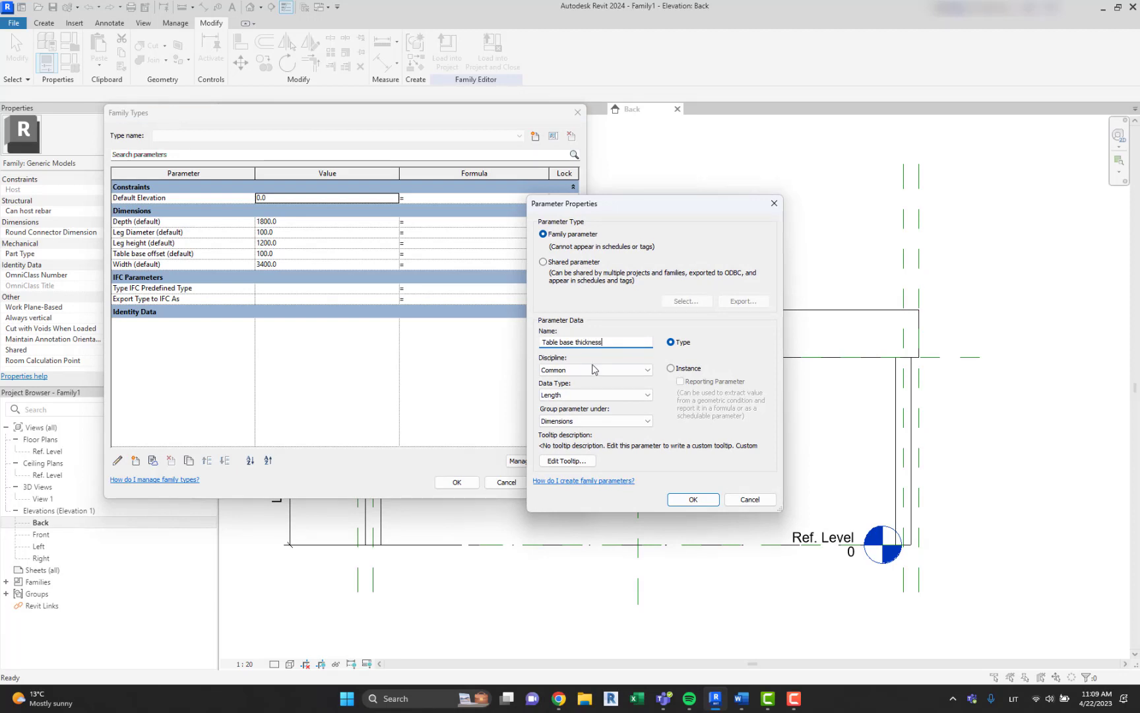
pyautogui.click(702, 370)
pyautogui.click(693, 498)
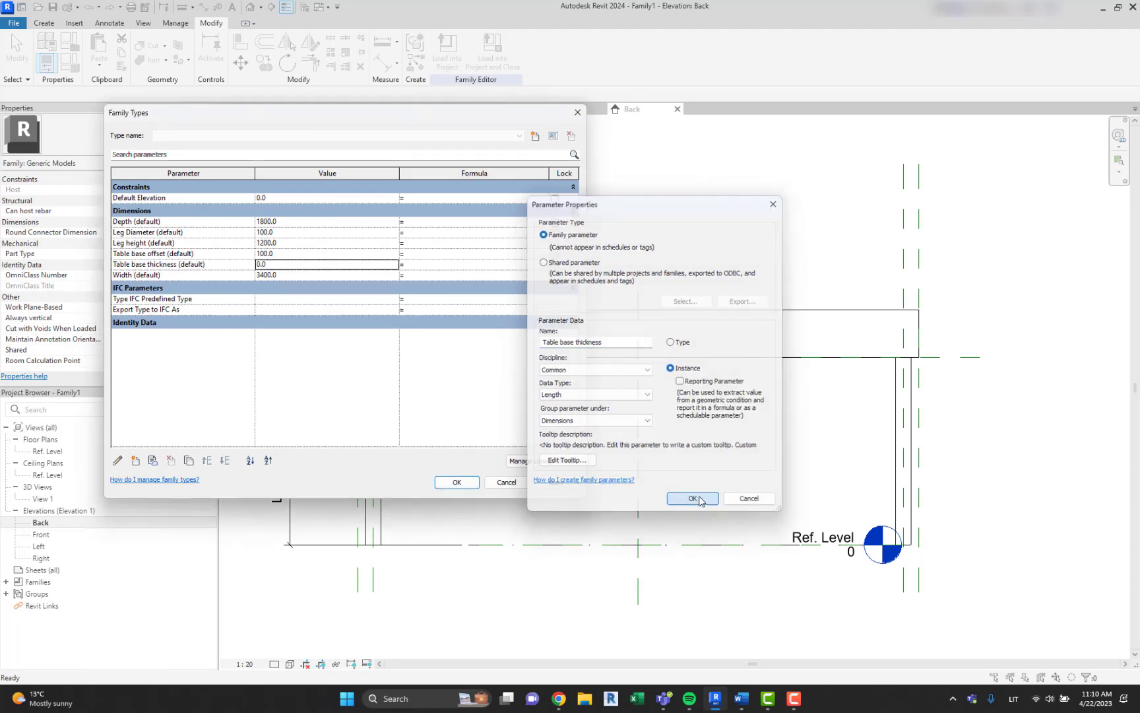
pyautogui.click(277, 264)
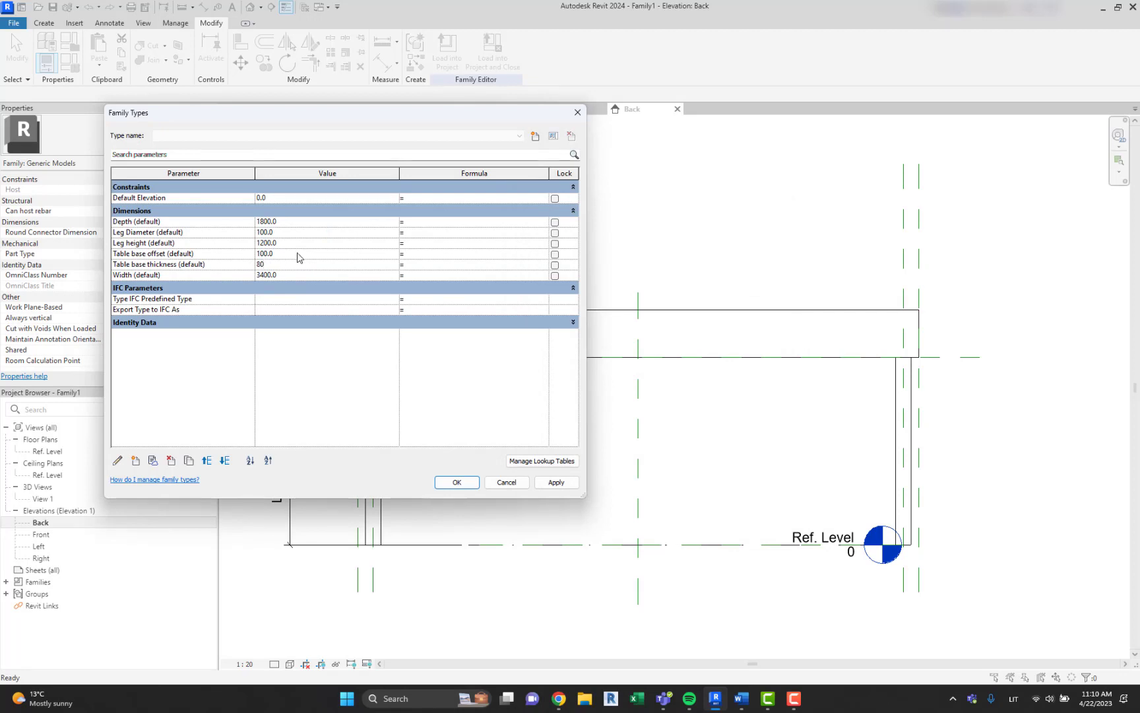
pyautogui.click(297, 255)
pyautogui.moveTo(315, 114); pyautogui.dragTo(516, 159)
pyautogui.click(660, 528)
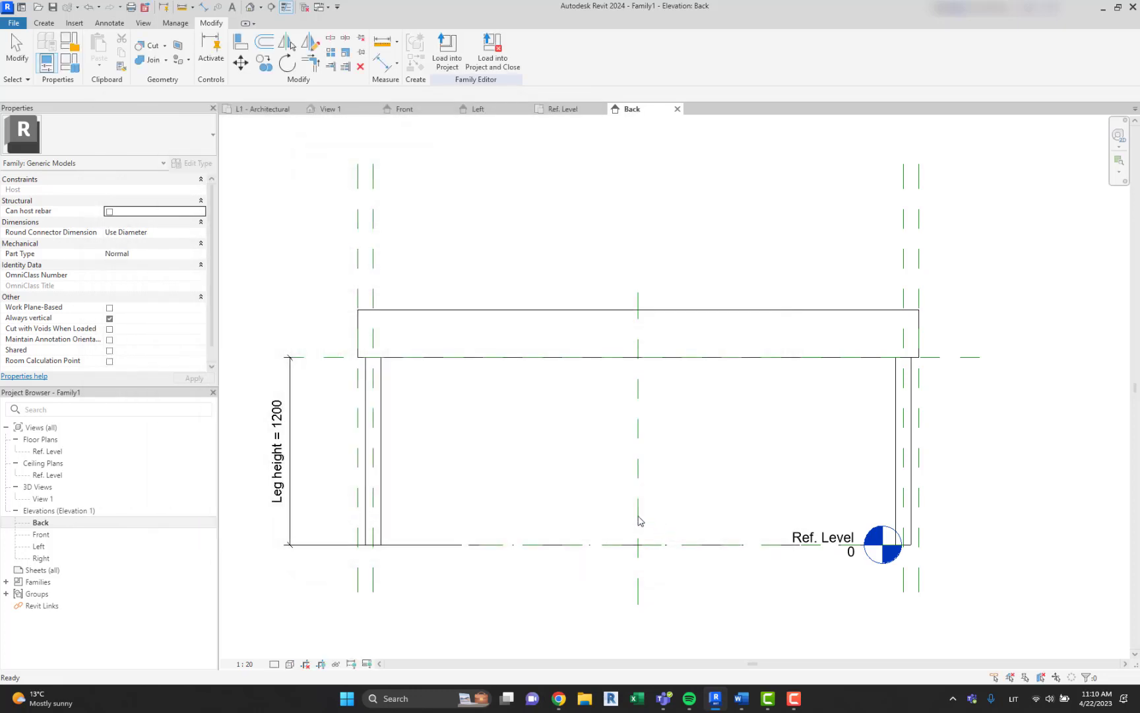
pyautogui.click(479, 314)
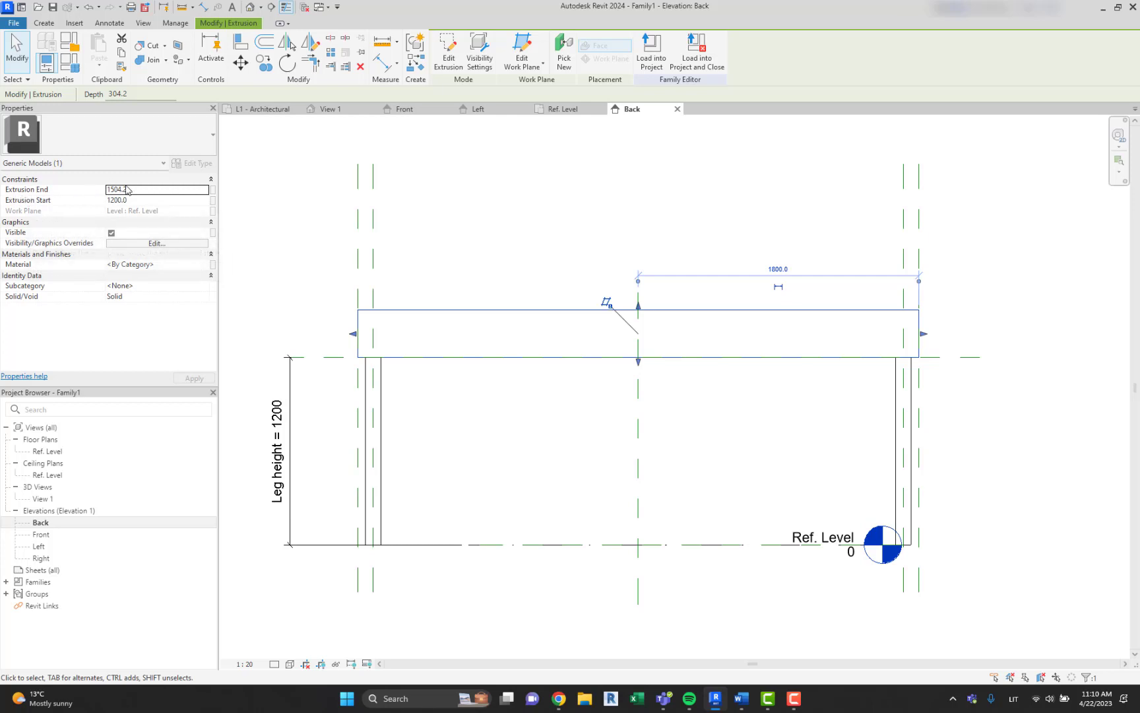
pyautogui.click(212, 190)
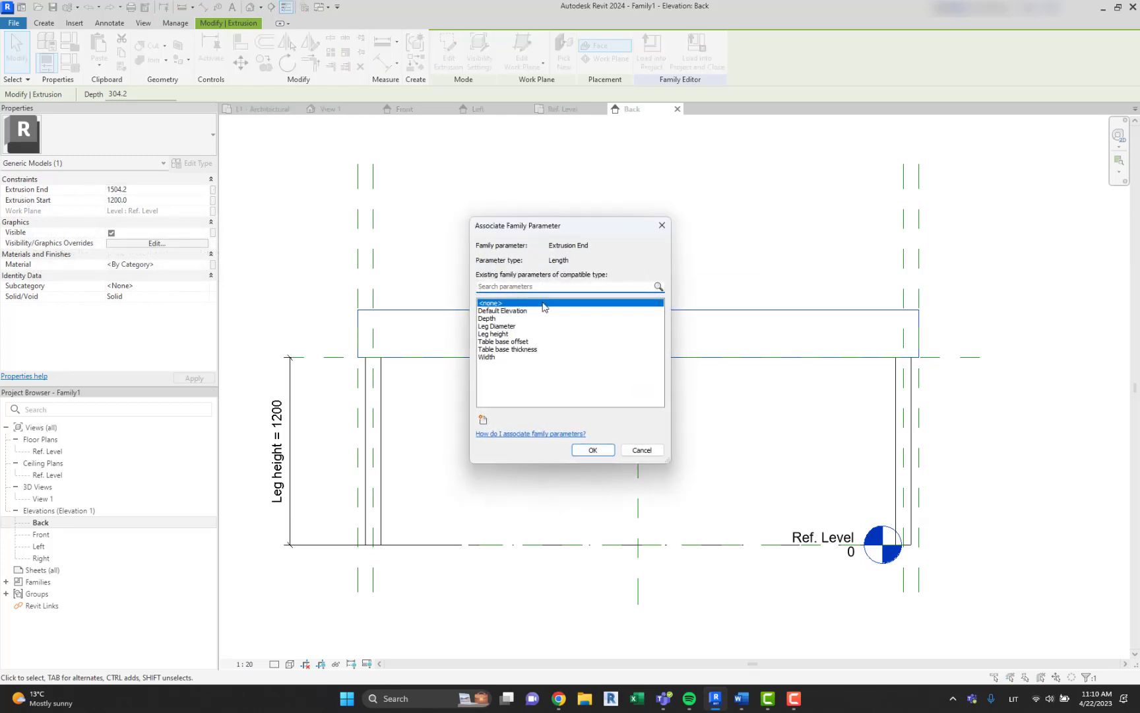
pyautogui.click(663, 226)
pyautogui.click(522, 339)
pyautogui.click(517, 309)
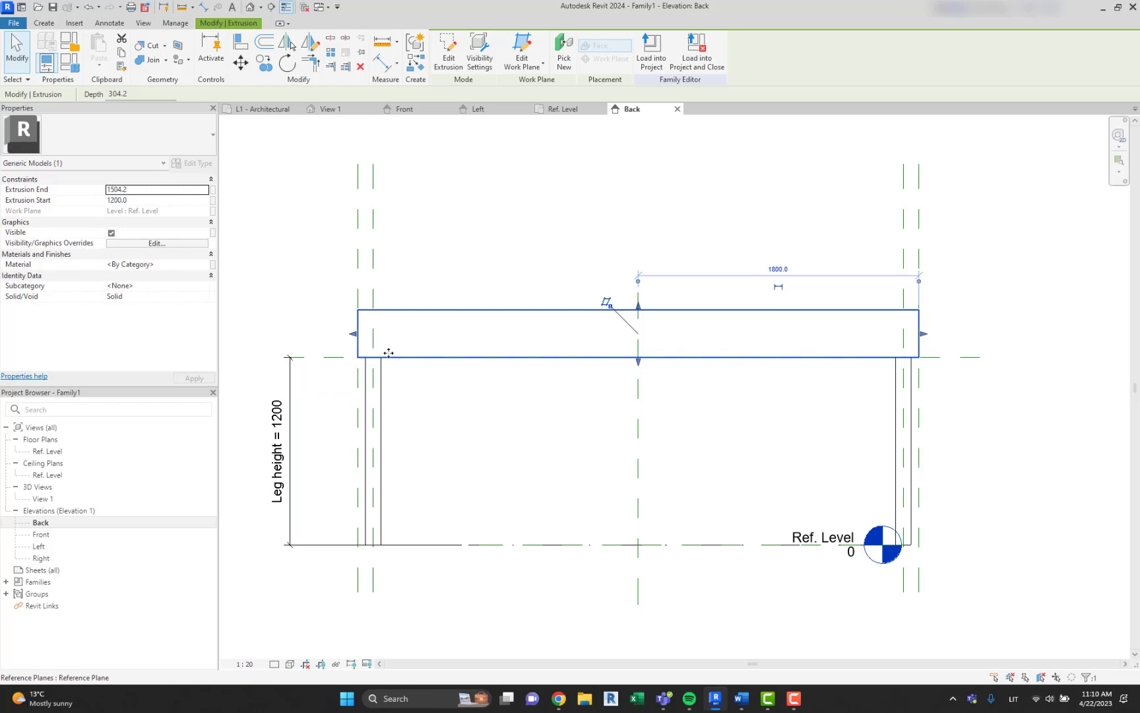
pyautogui.click(461, 293)
# Add an instance length parameter named Table base thickness calc, grouped under Other
pyautogui.click(70, 63)
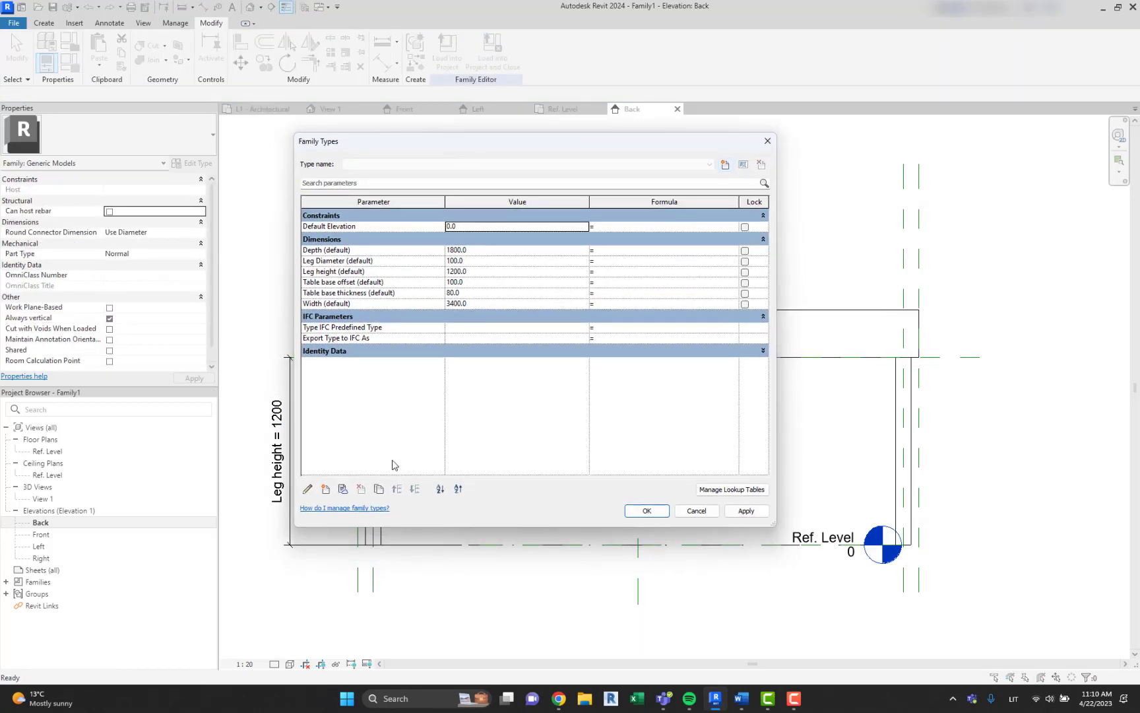
pyautogui.click(325, 488)
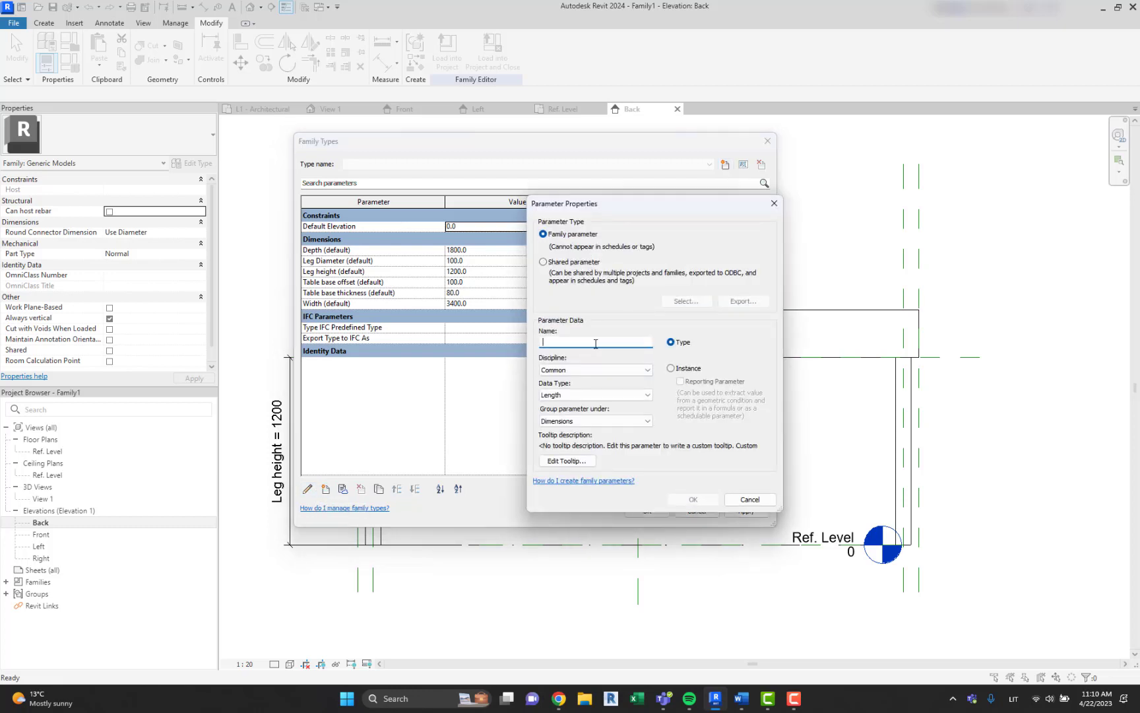
pyautogui.write('Table base thickness calc')
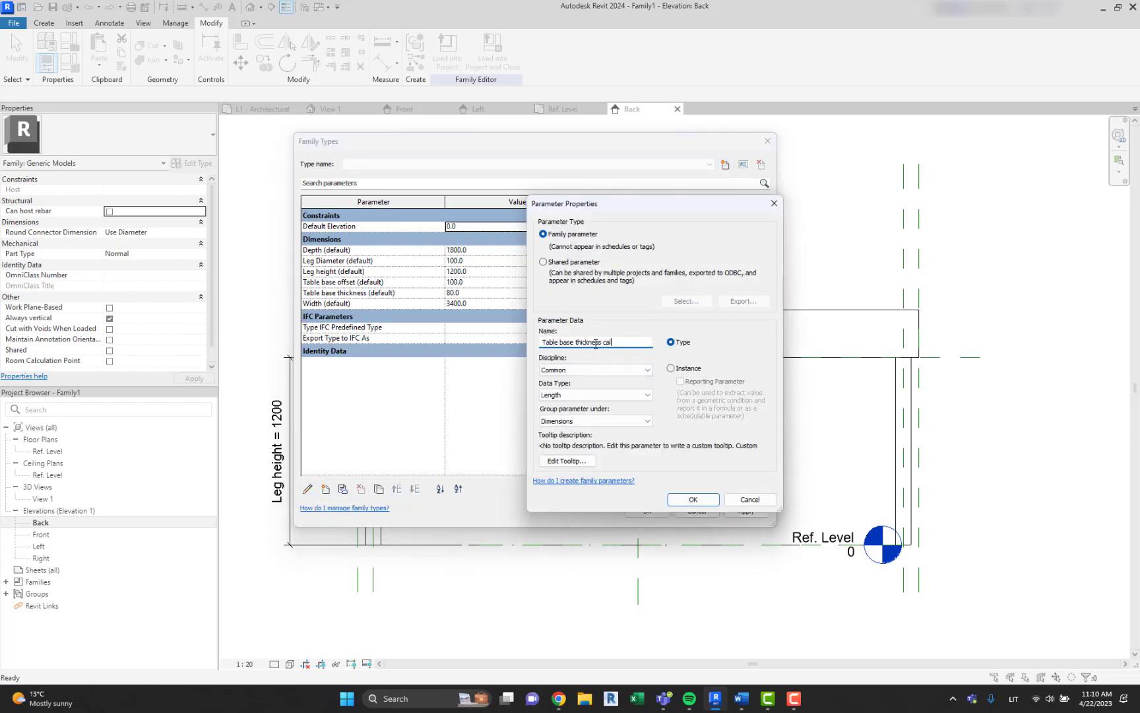
pyautogui.click(681, 370)
pyautogui.click(579, 422)
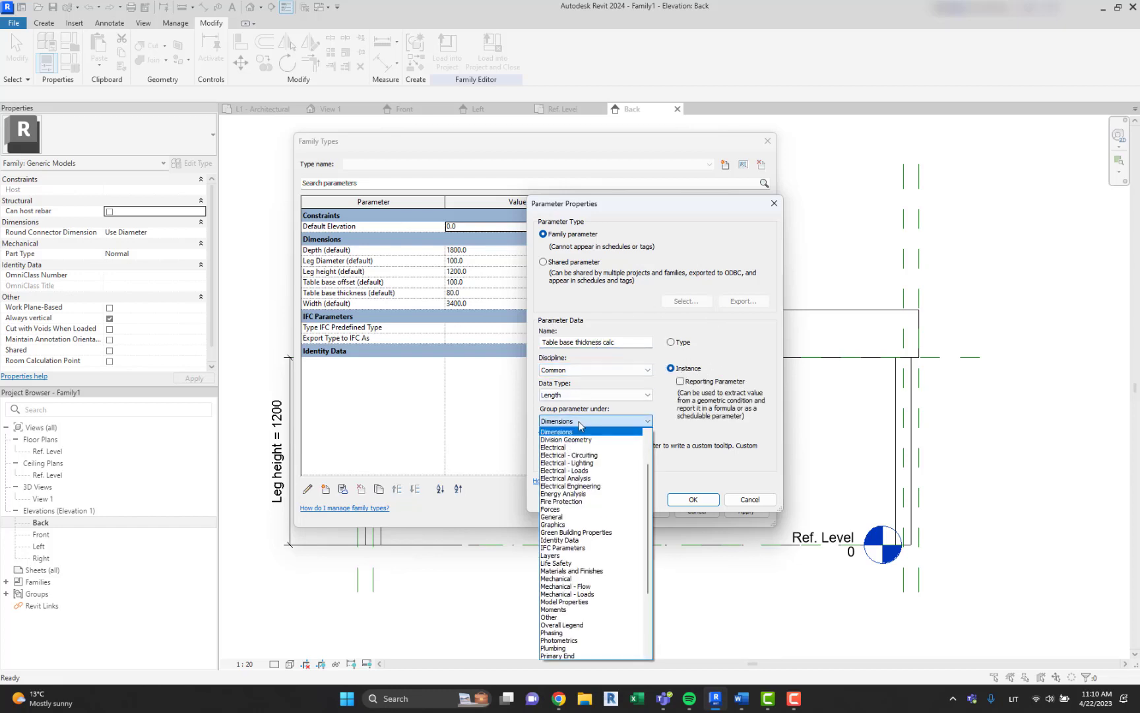
pyautogui.click(554, 617)
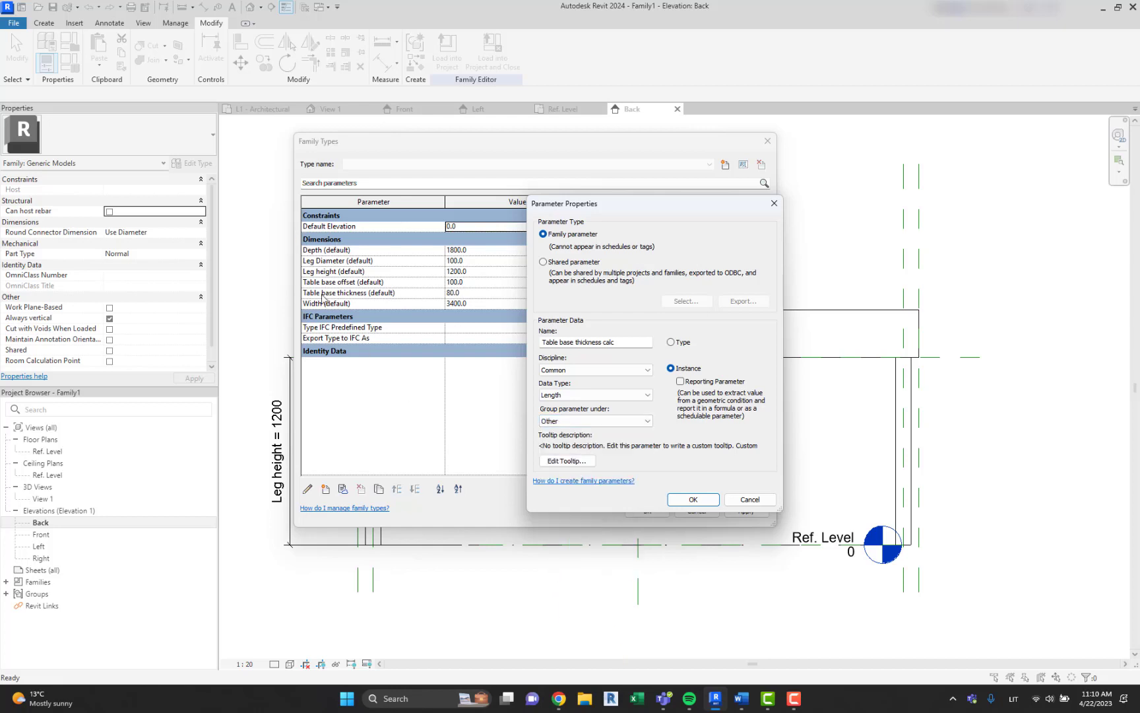
pyautogui.click(691, 500)
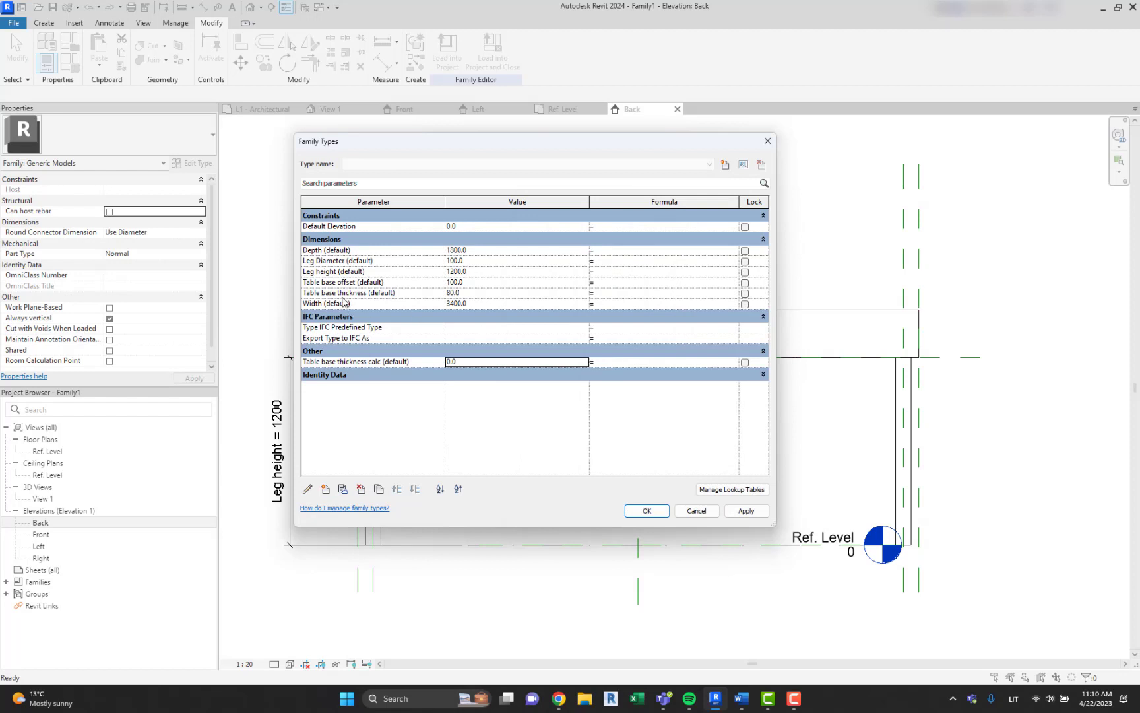
# Enter Leg height as the formula of the Table base thickness calc parameter
pyautogui.click(332, 273)
pyautogui.click(332, 273)
pyautogui.hotkey('ctrl', 'c')
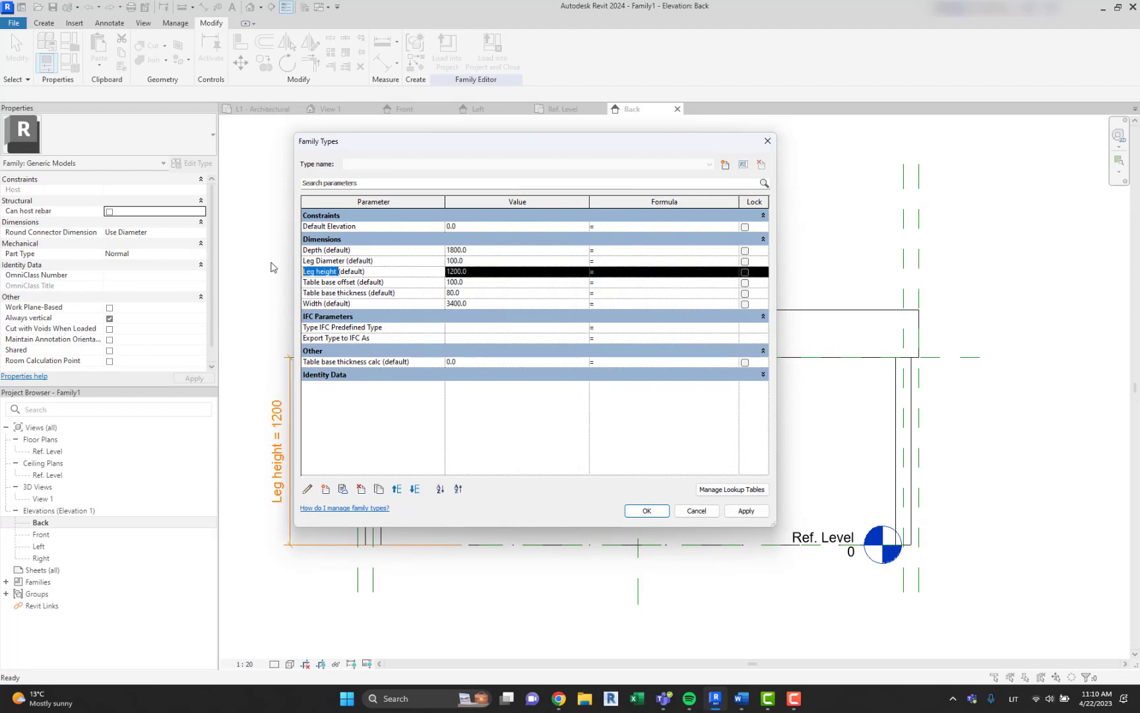
pyautogui.click(628, 362)
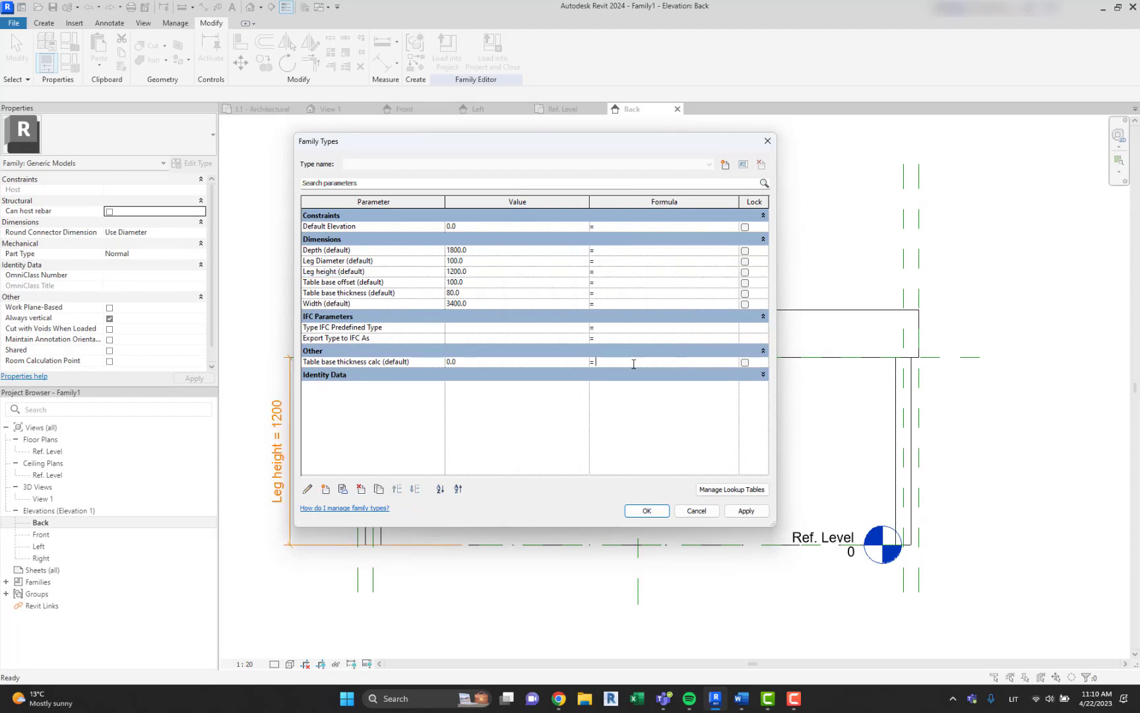
pyautogui.hotkey('ctrl', 'v')
pyautogui.click(463, 294)
# Extend the Table base thickness calc formula to Leg height + Table base thickness and accept the family parameters
pyautogui.click(354, 274)
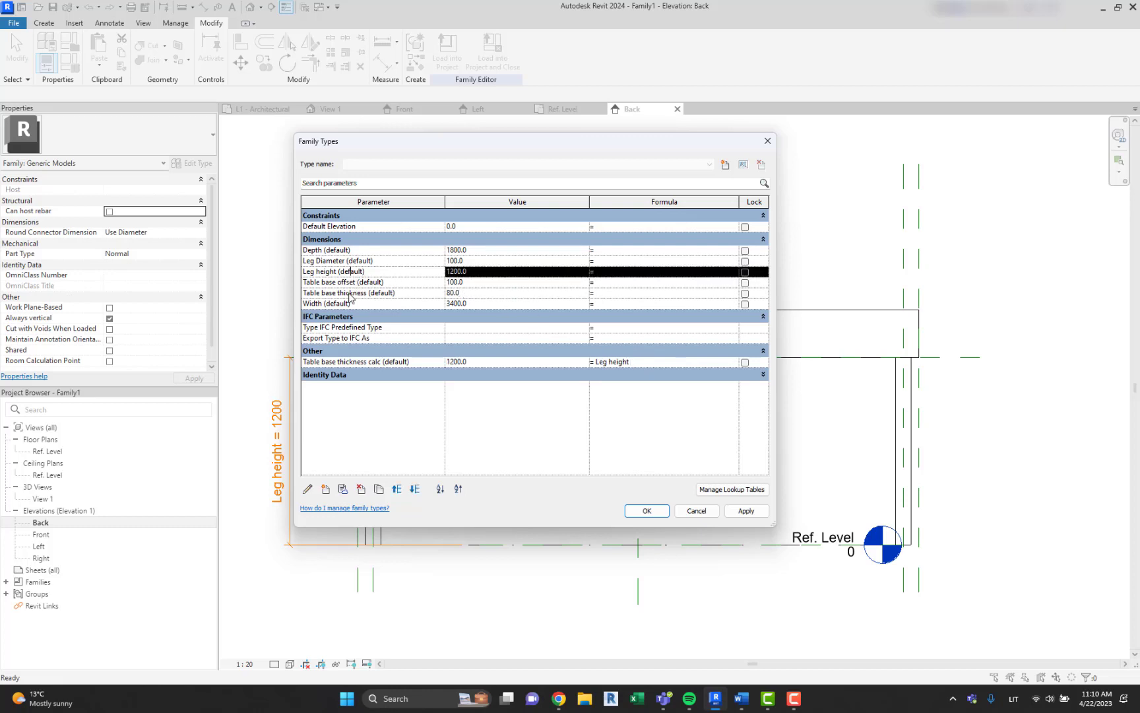
pyautogui.click(347, 293)
pyautogui.moveTo(367, 293); pyautogui.dragTo(302, 293)
pyautogui.hotkey('ctrl', 'c')
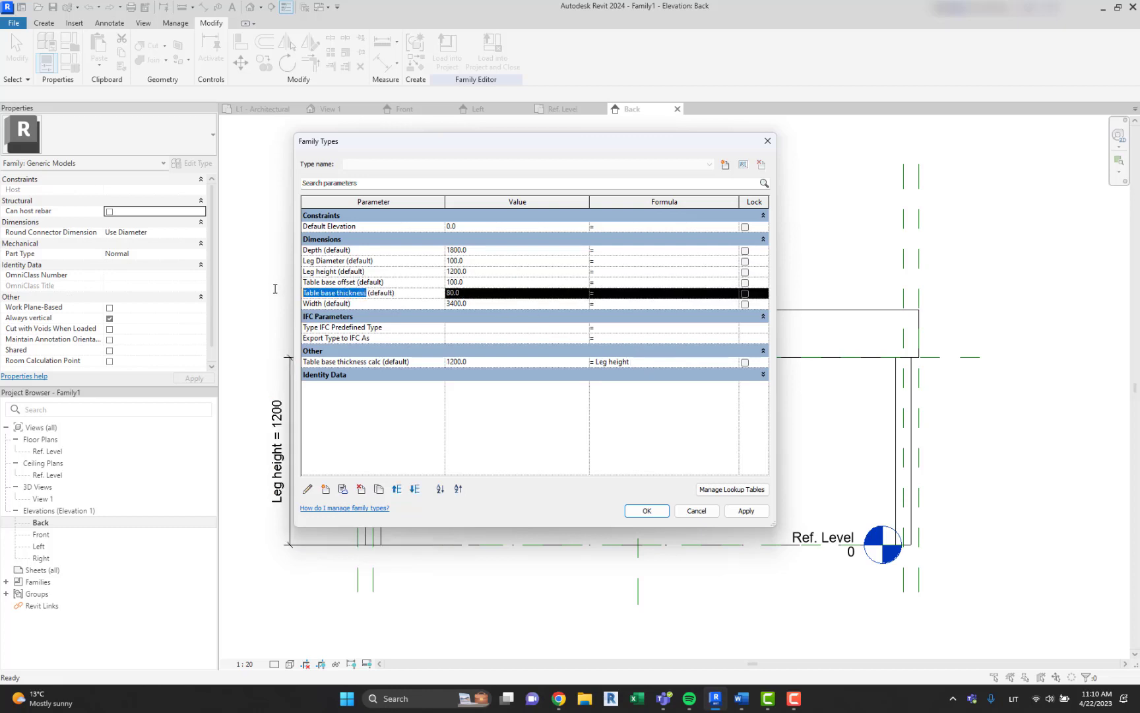
pyautogui.click(674, 362)
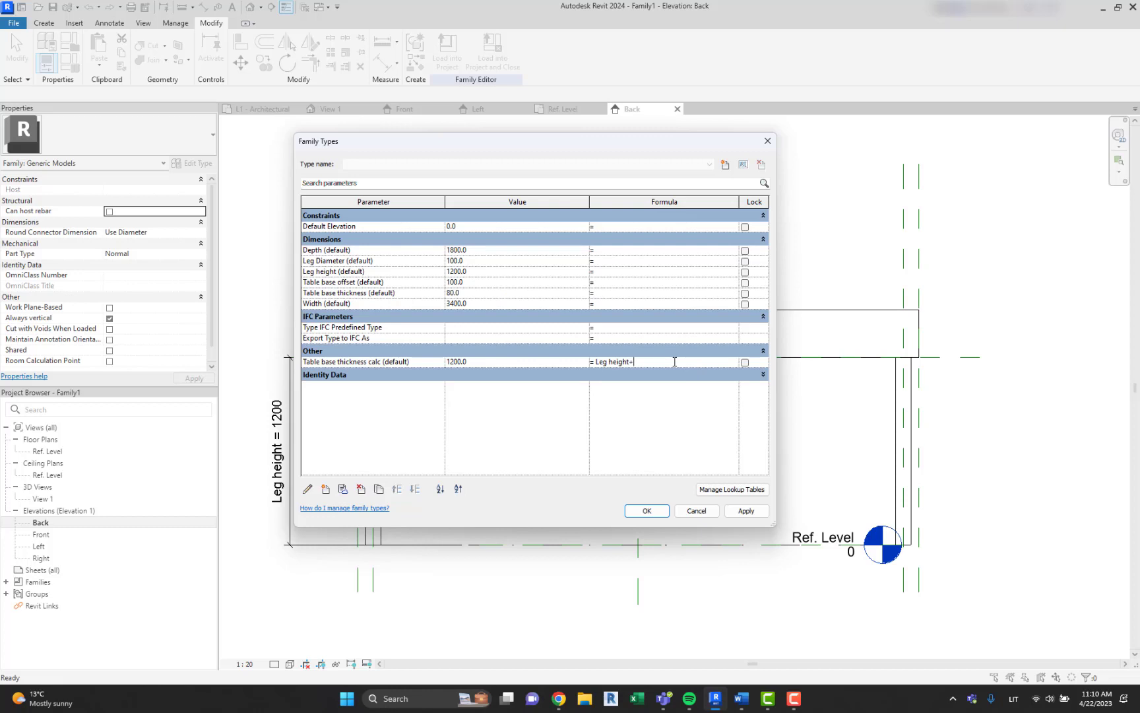
pyautogui.hotkey('ctrl', 'v')
pyautogui.click(612, 336)
pyautogui.click(461, 363)
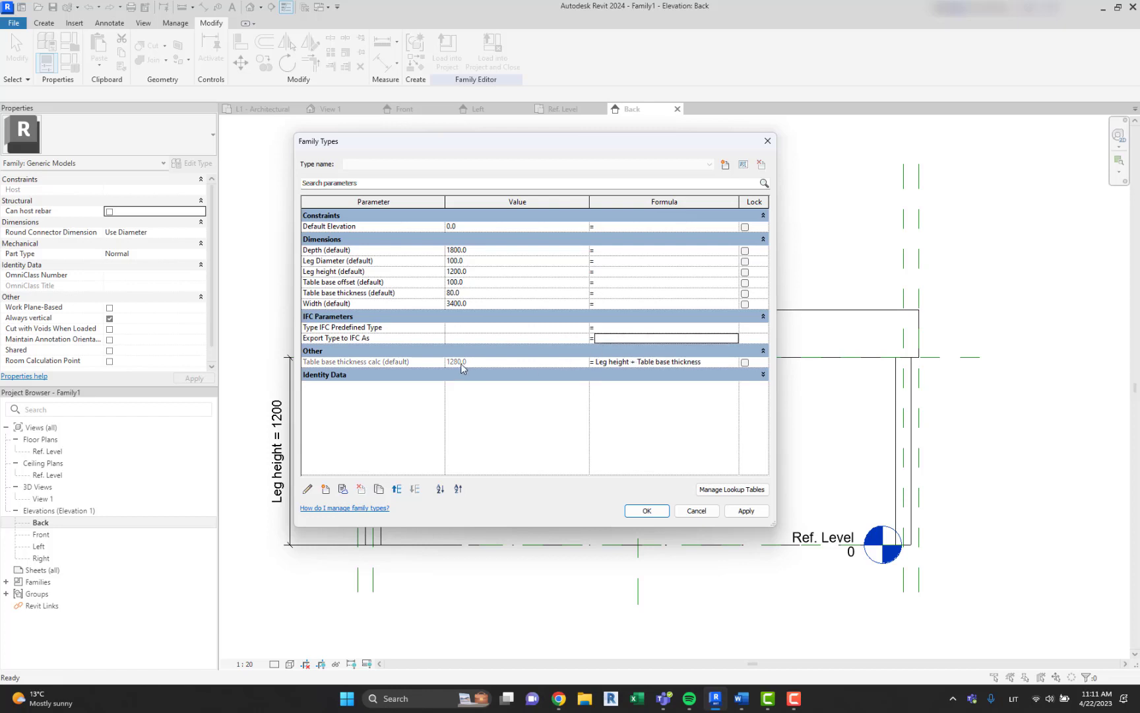
pyautogui.click(642, 365)
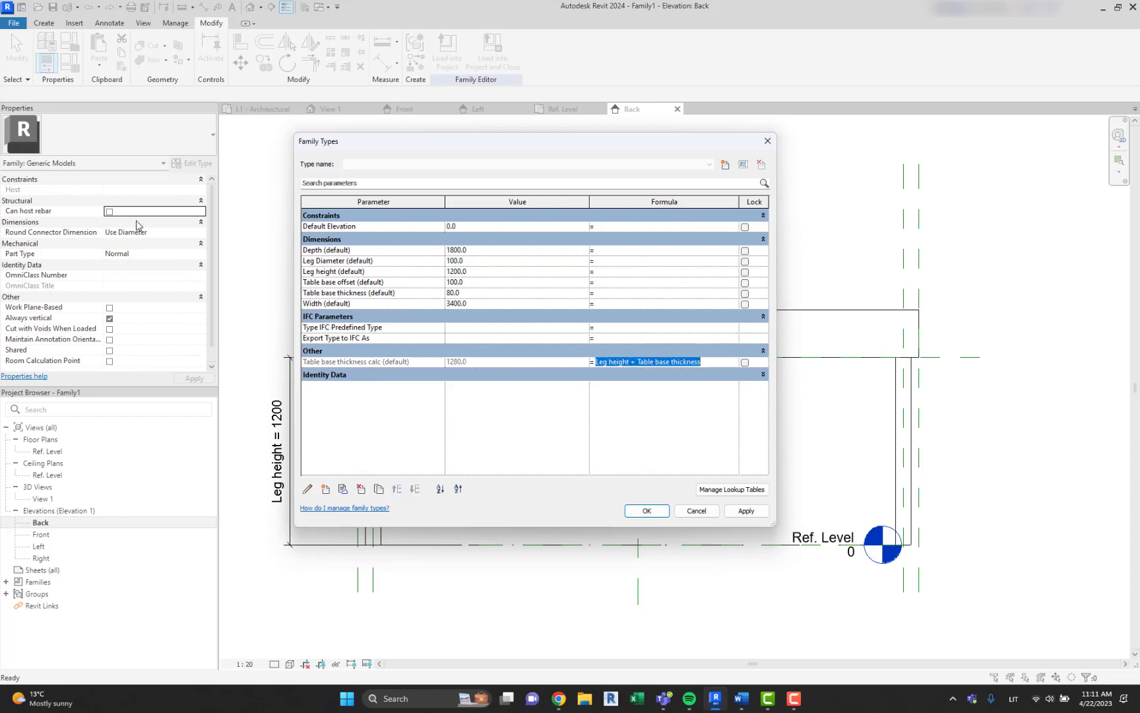
pyautogui.click(455, 366)
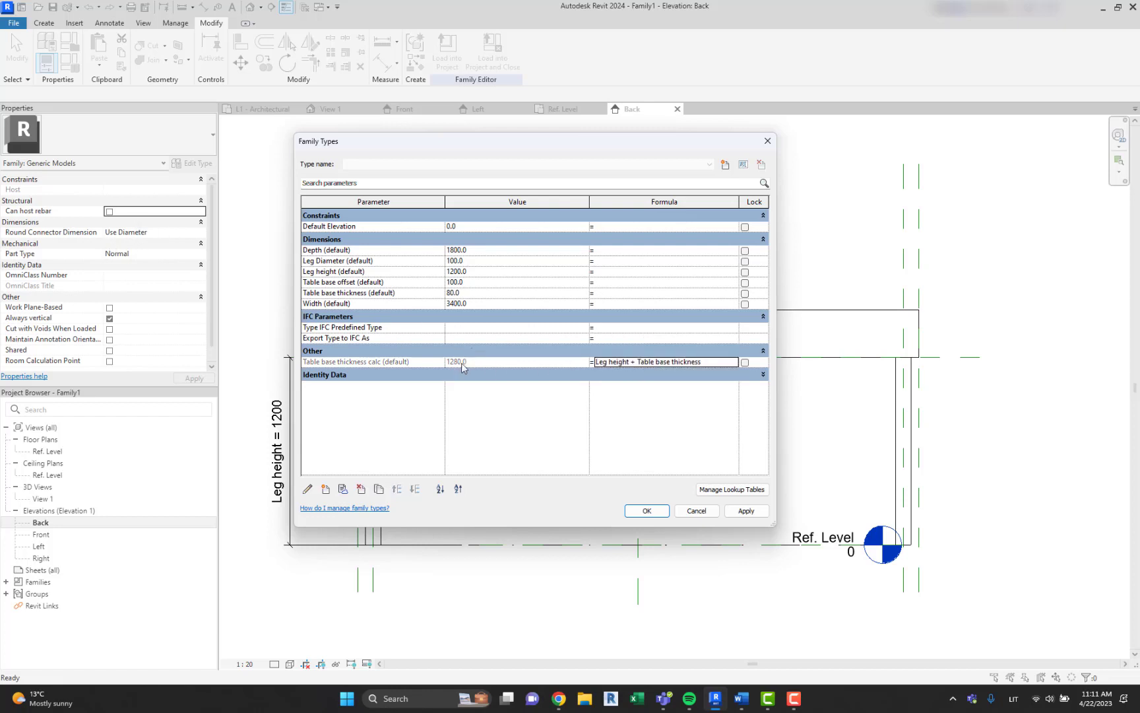
pyautogui.click(647, 510)
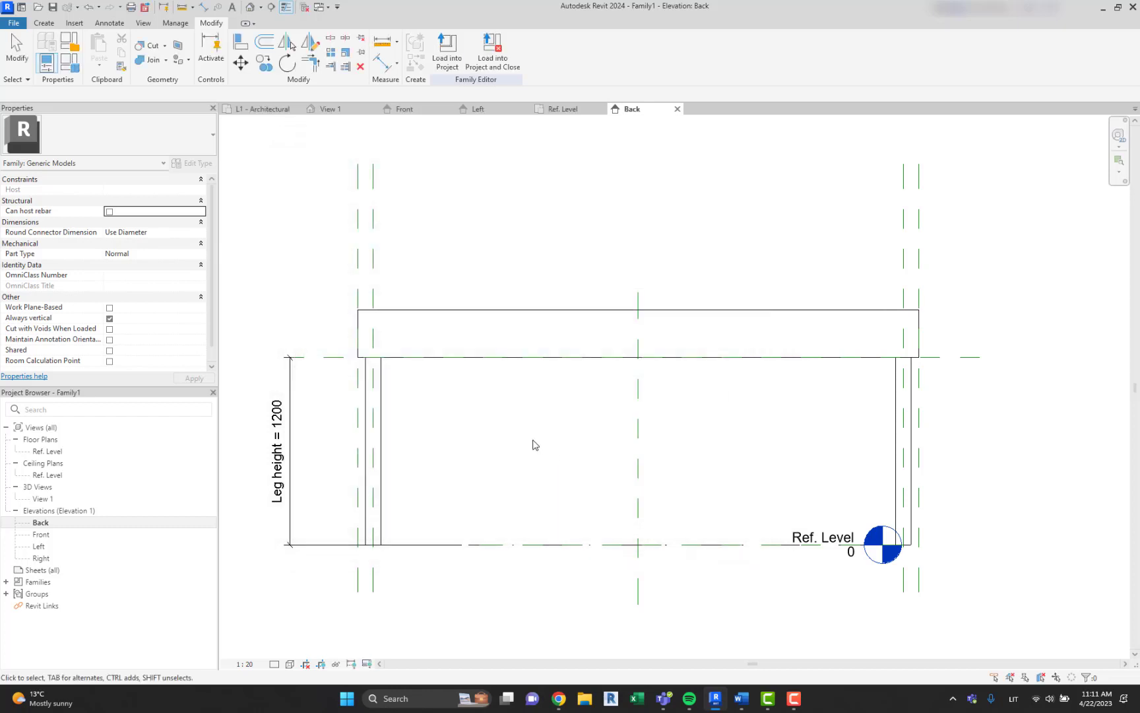
# Associate the tabletop extrusion's Extrusion End with the Table base thickness calc parameter
pyautogui.click(486, 316)
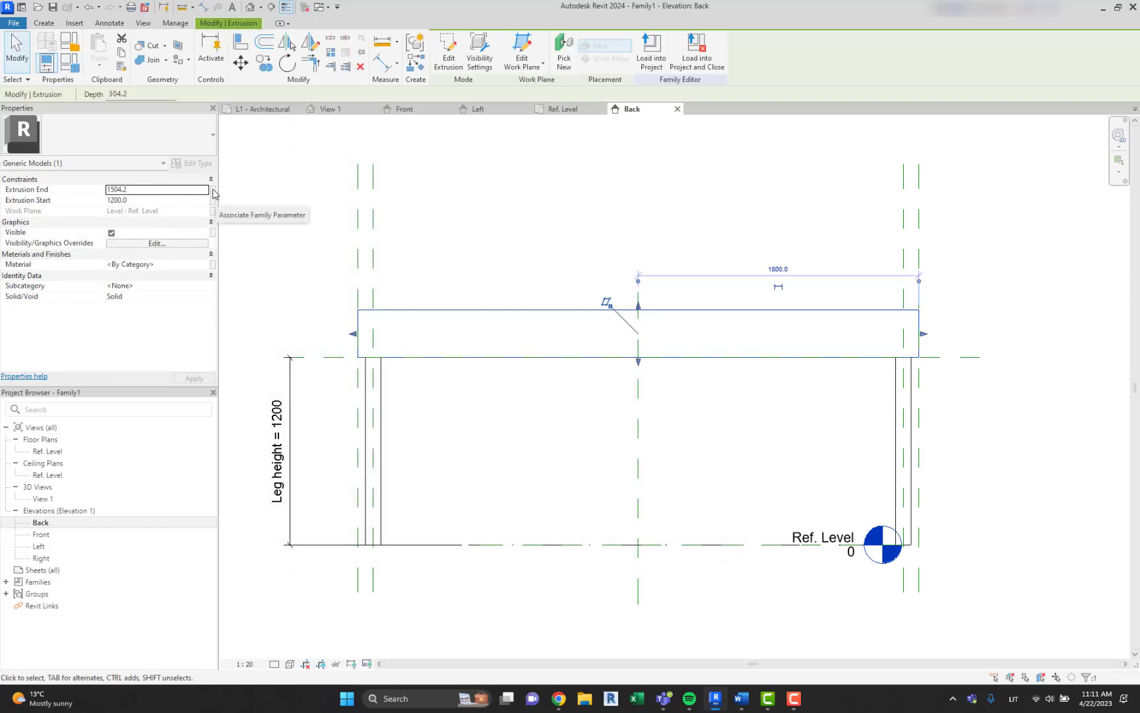
pyautogui.click(212, 191)
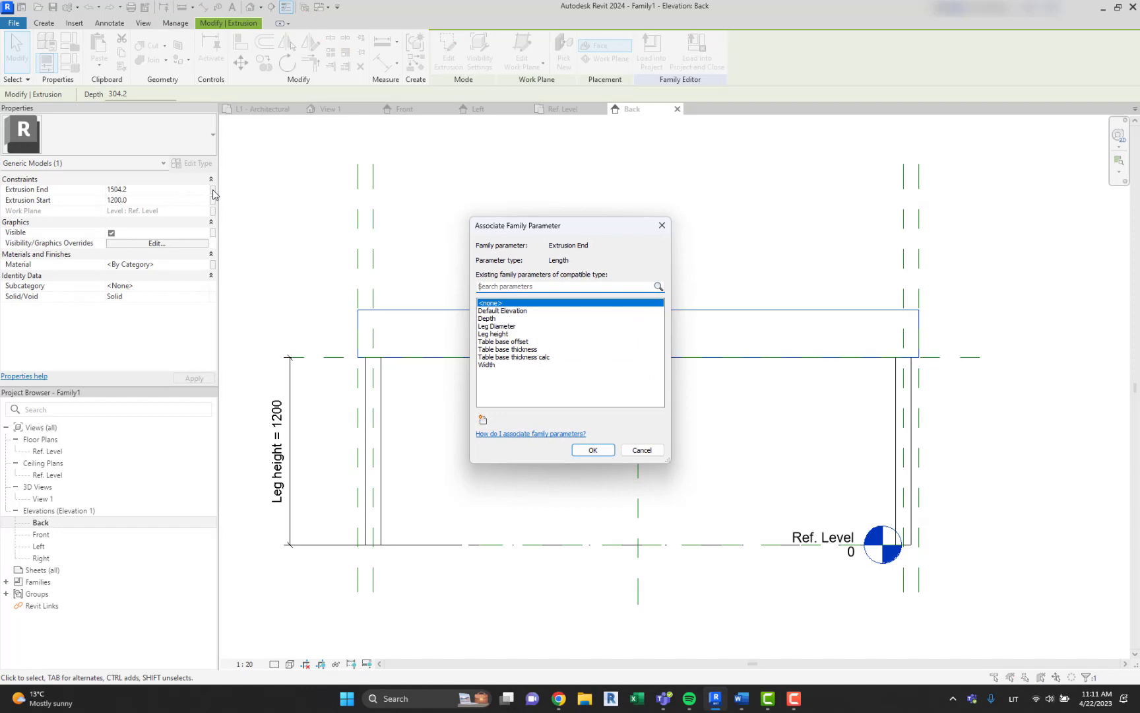
pyautogui.click(520, 358)
pyautogui.click(583, 449)
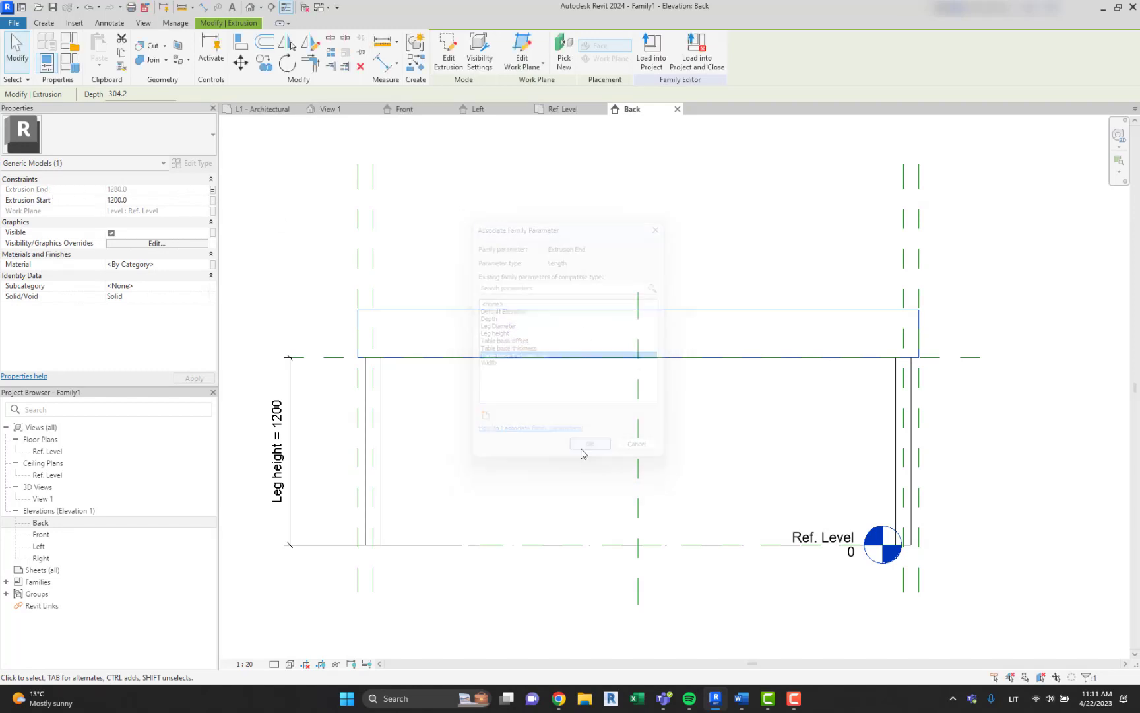
pyautogui.click(520, 423)
pyautogui.moveTo(604, 385); pyautogui.dragTo(576, 378, button='middle')
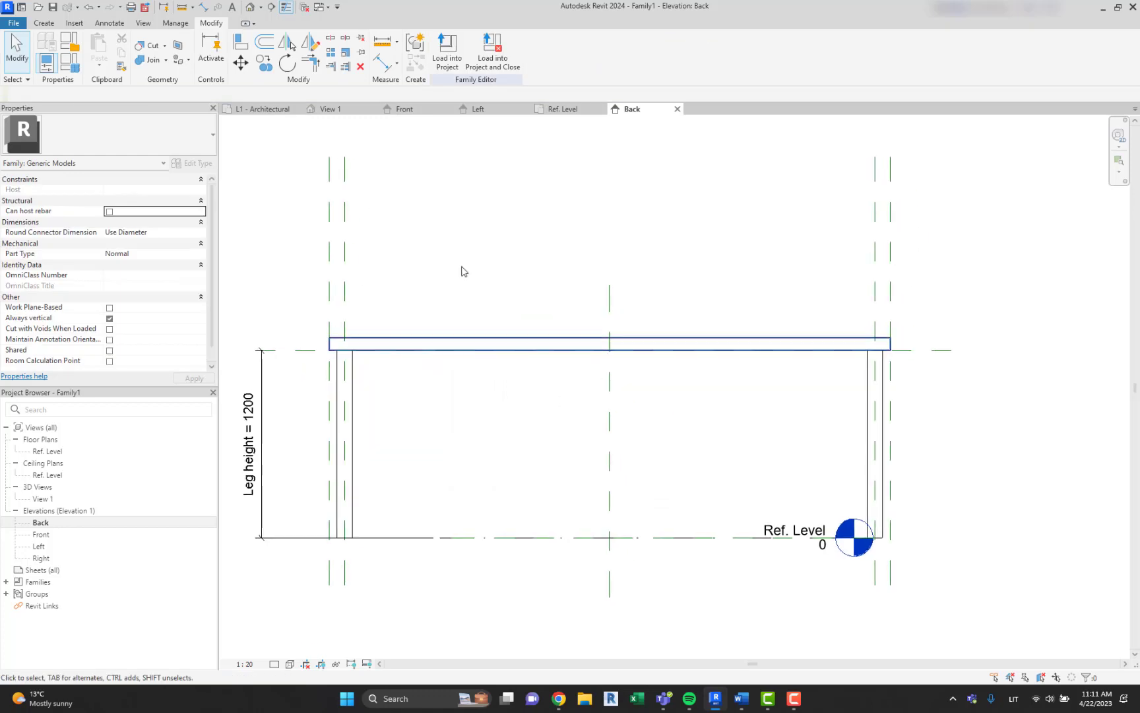
# Set Leg height to 1300 and Table base thickness to 150 in the family types and apply them
pyautogui.click(76, 66)
pyautogui.moveTo(429, 146); pyautogui.dragTo(583, 214)
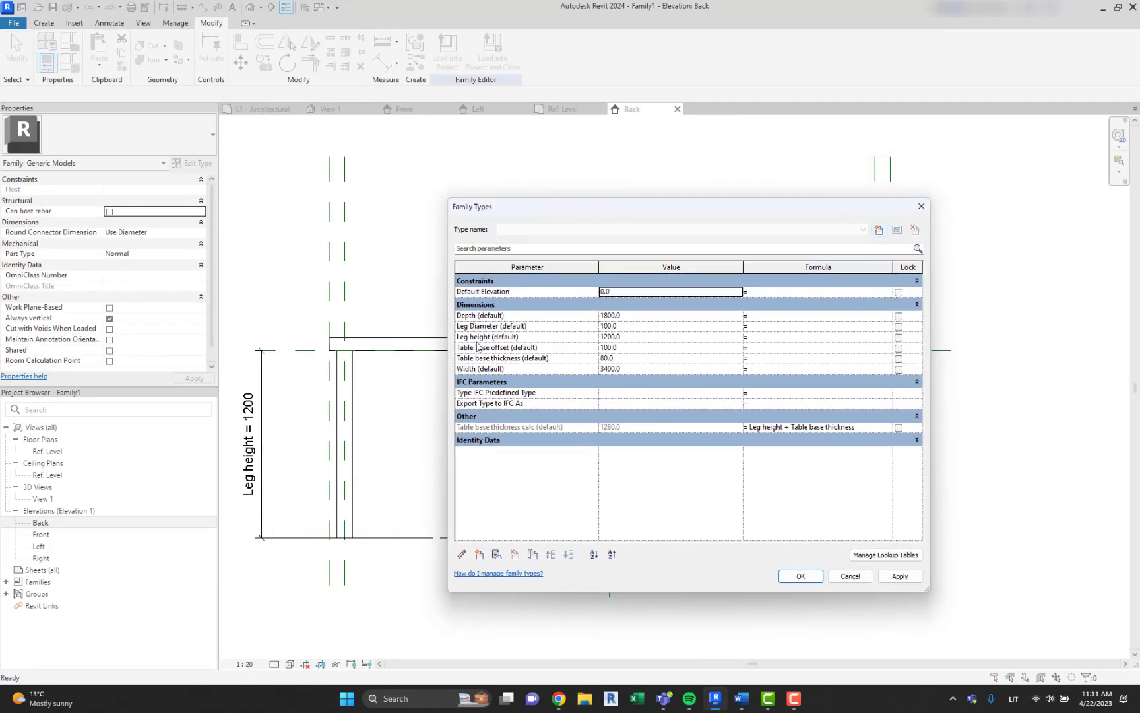
pyautogui.click(640, 338)
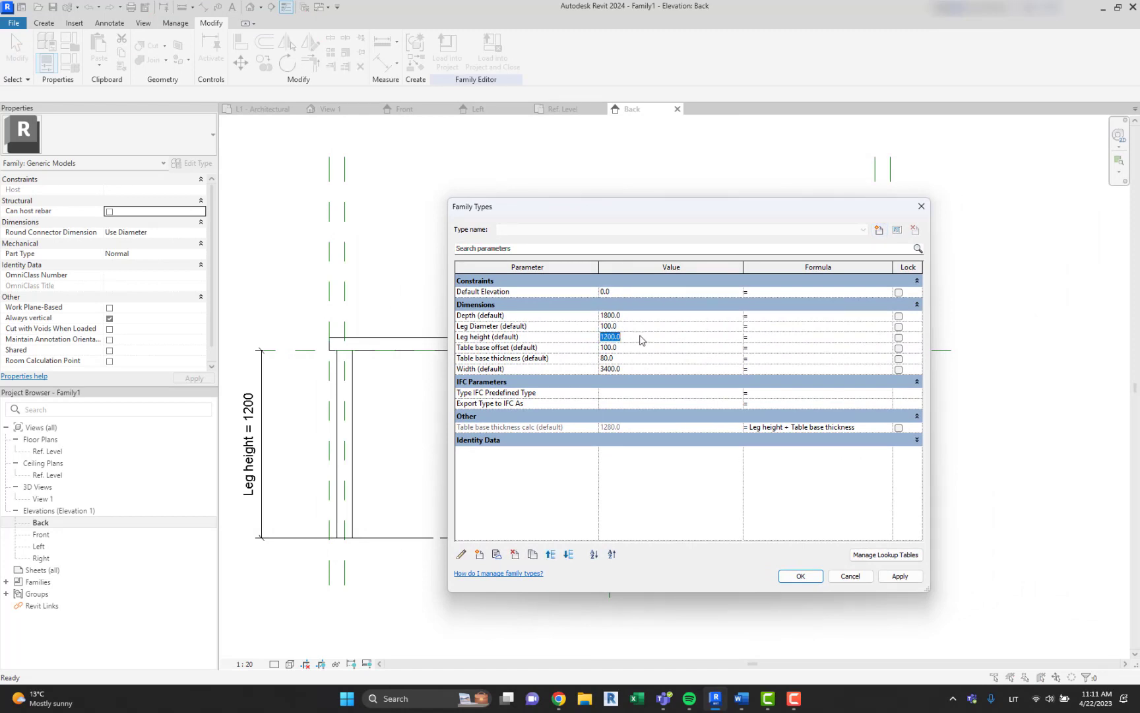
pyautogui.write('130')
pyautogui.click(628, 360)
pyautogui.write('150')
pyautogui.click(900, 576)
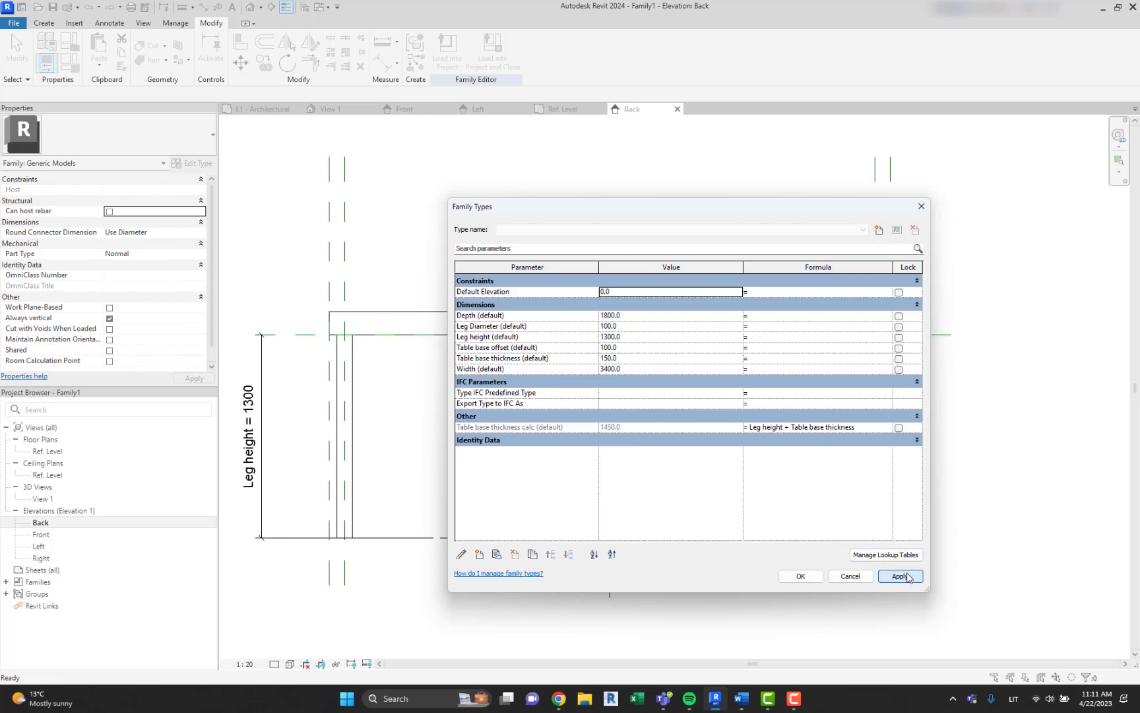
# Set Table base thickness to 80, apply it and close the family types
pyautogui.click(639, 362)
pyautogui.write('80')
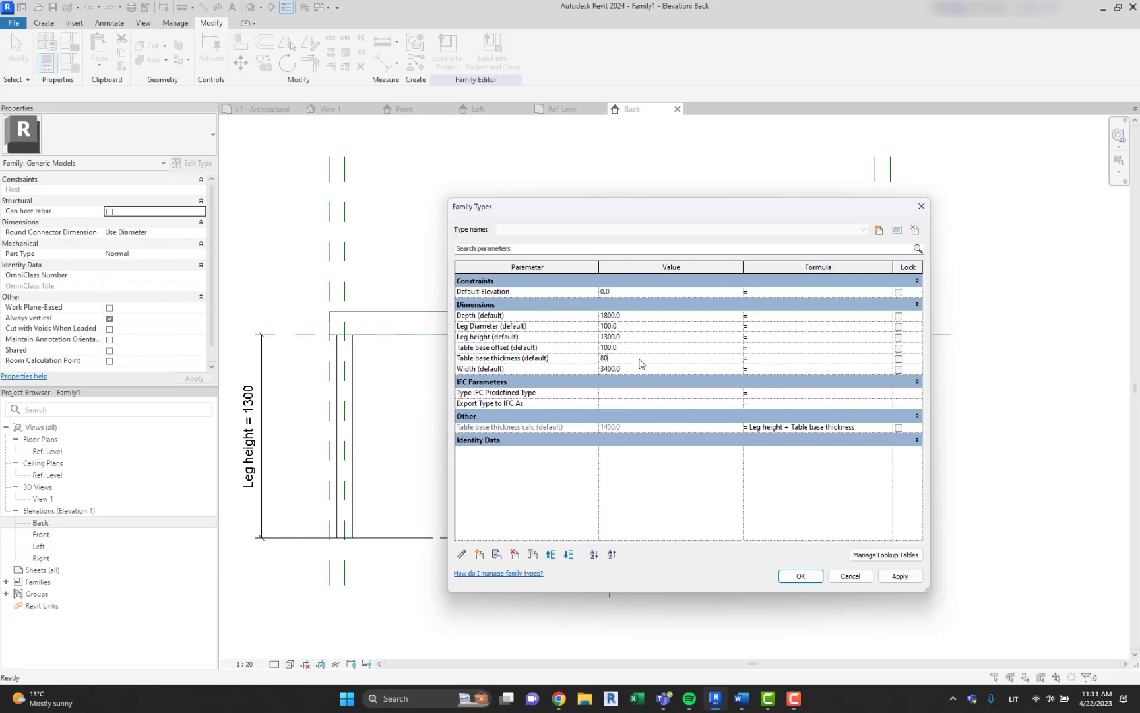
pyautogui.click(902, 577)
pyautogui.click(797, 576)
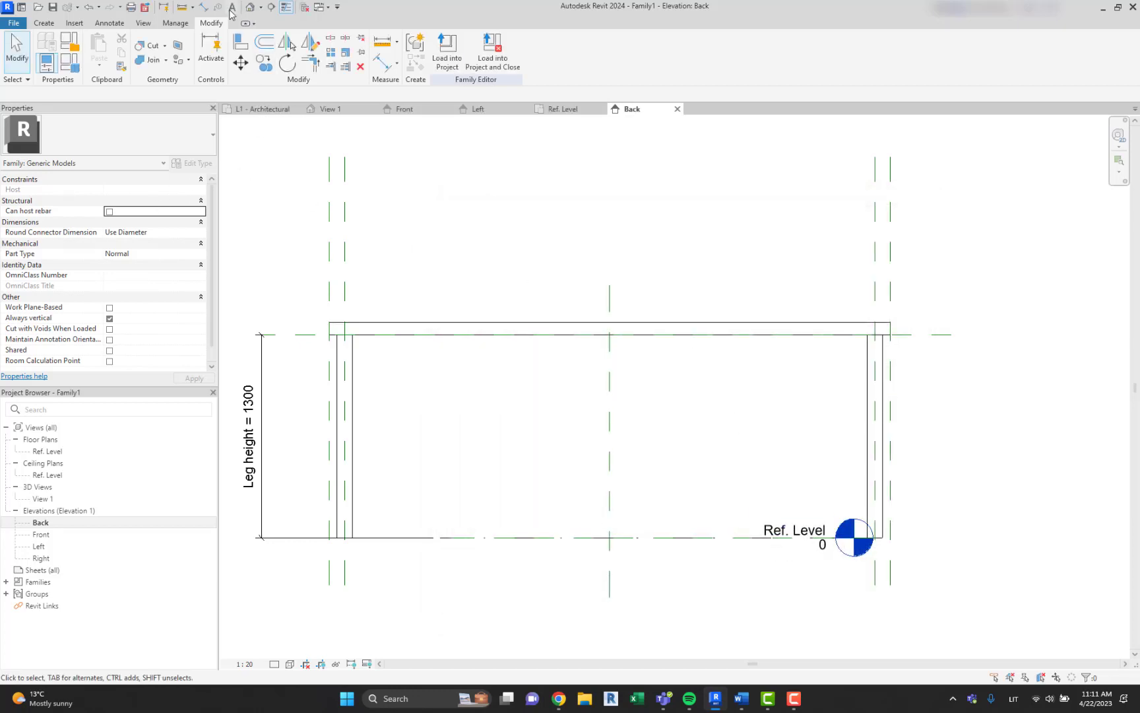
# Inspect the whole table in the default 3D view
pyautogui.click(250, 7)
pyautogui.moveTo(583, 303)
pyautogui.keyDown('shift'); pyautogui.mouseDown(button='middle')
pyautogui.moveTo(565, 303)
pyautogui.moveTo(445, 183)
pyautogui.moveTo(613, 282)
pyautogui.moveTo(565, 288)
pyautogui.moveTo(420, 252)
pyautogui.mouseUp(button='middle'); pyautogui.keyUp('shift')
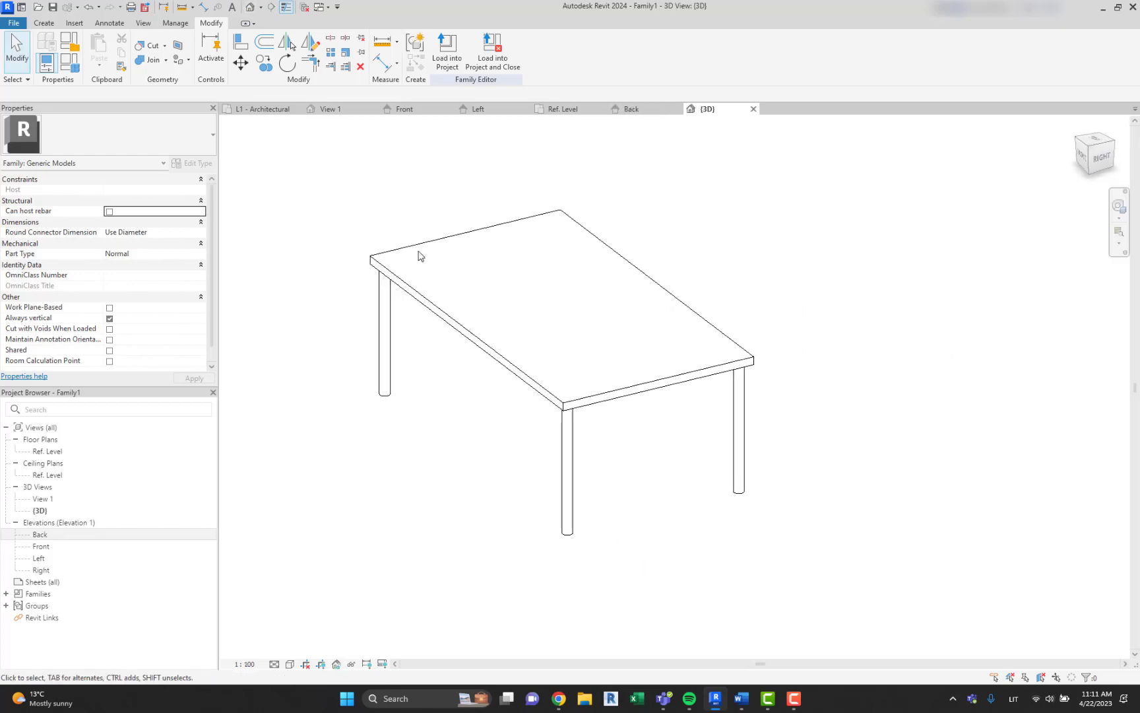
pyautogui.moveTo(392, 192); pyautogui.dragTo(415, 206, button='middle')
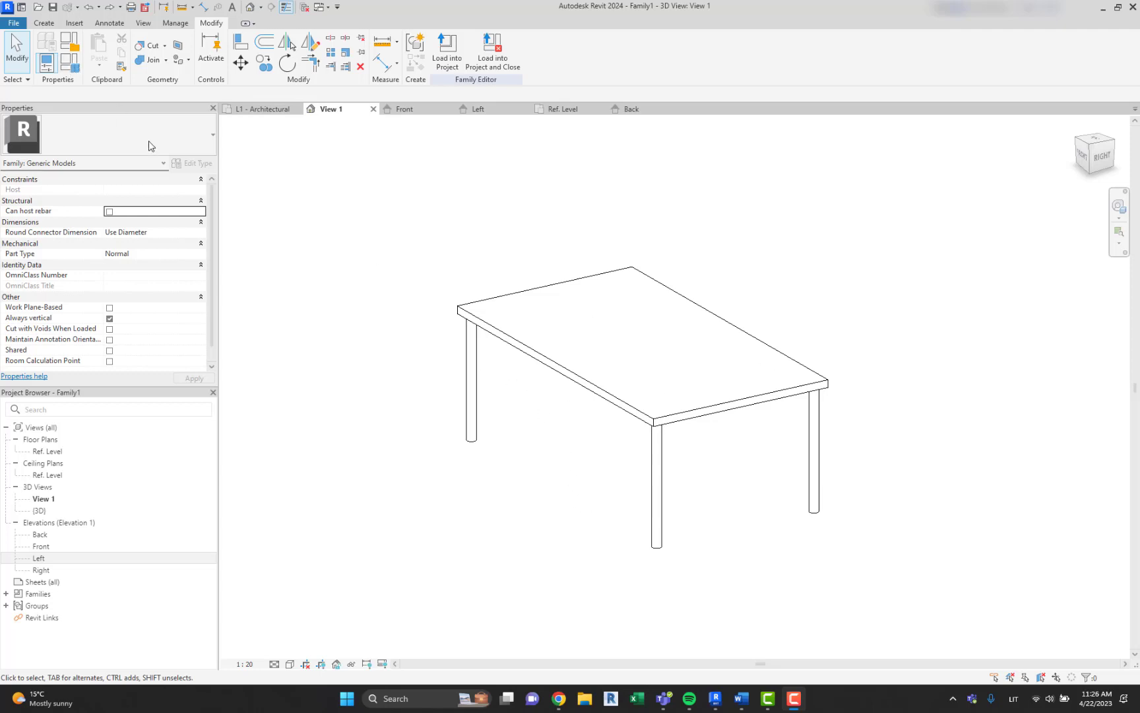
# Add an instance Yes/No parameter named Additional legs, grouped under Other
pyautogui.click(69, 64)
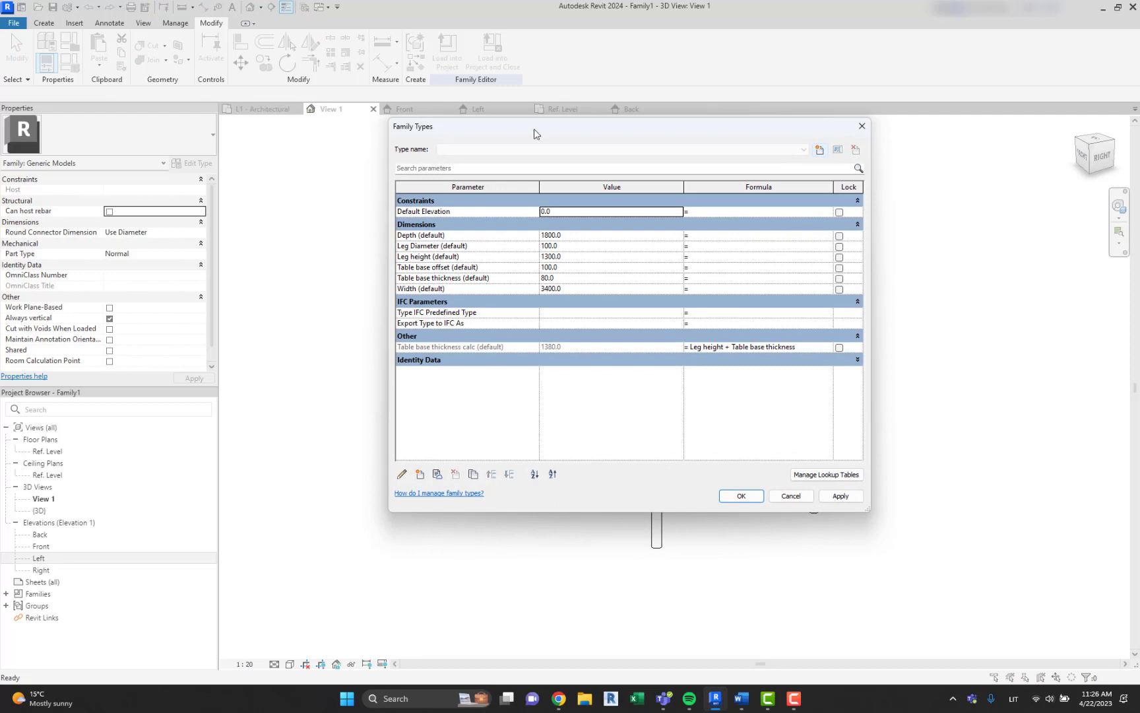
pyautogui.moveTo(534, 128); pyautogui.dragTo(511, 128)
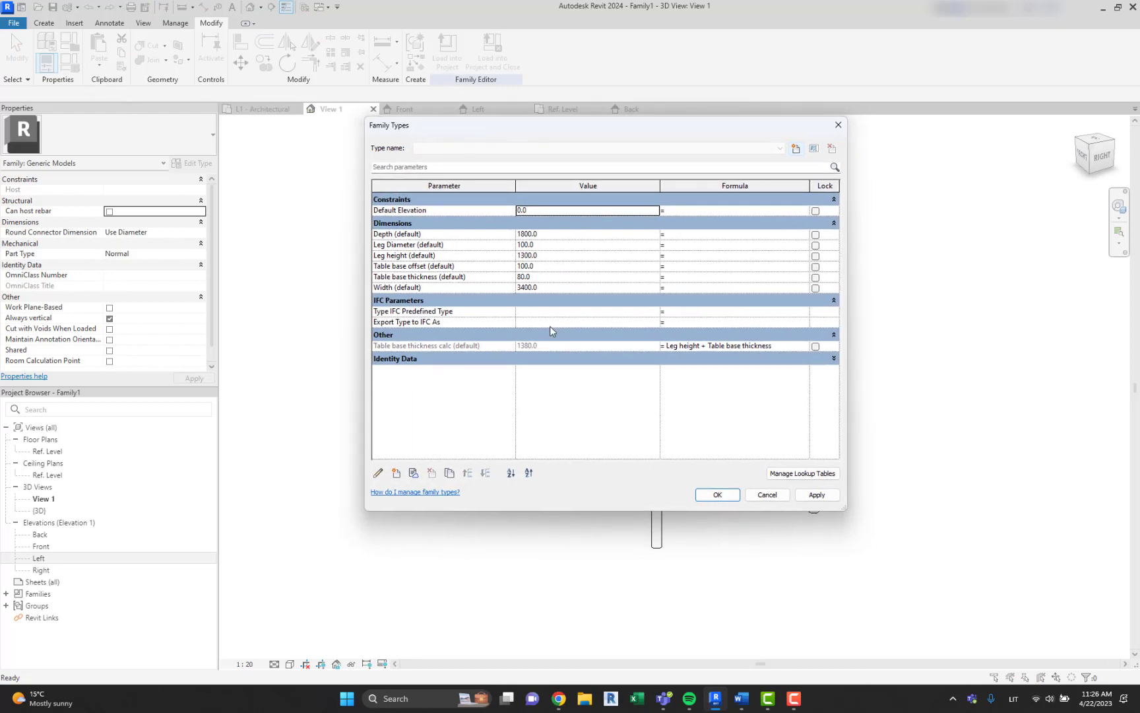
pyautogui.click(396, 473)
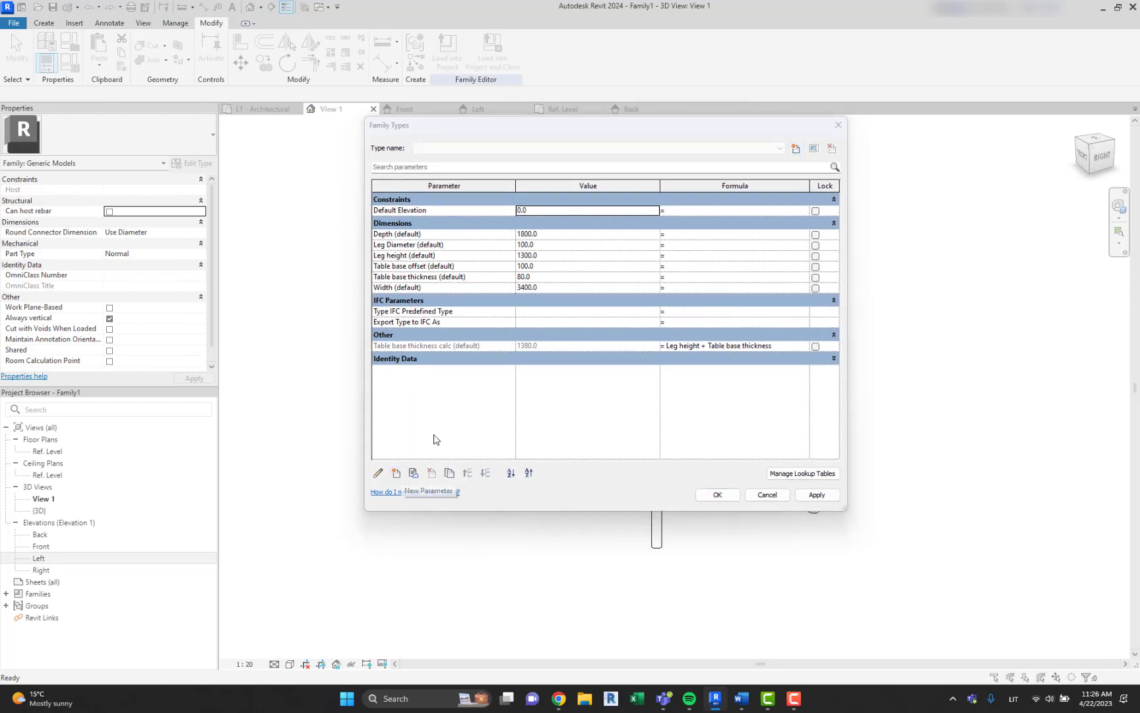
pyautogui.write('Additional ')
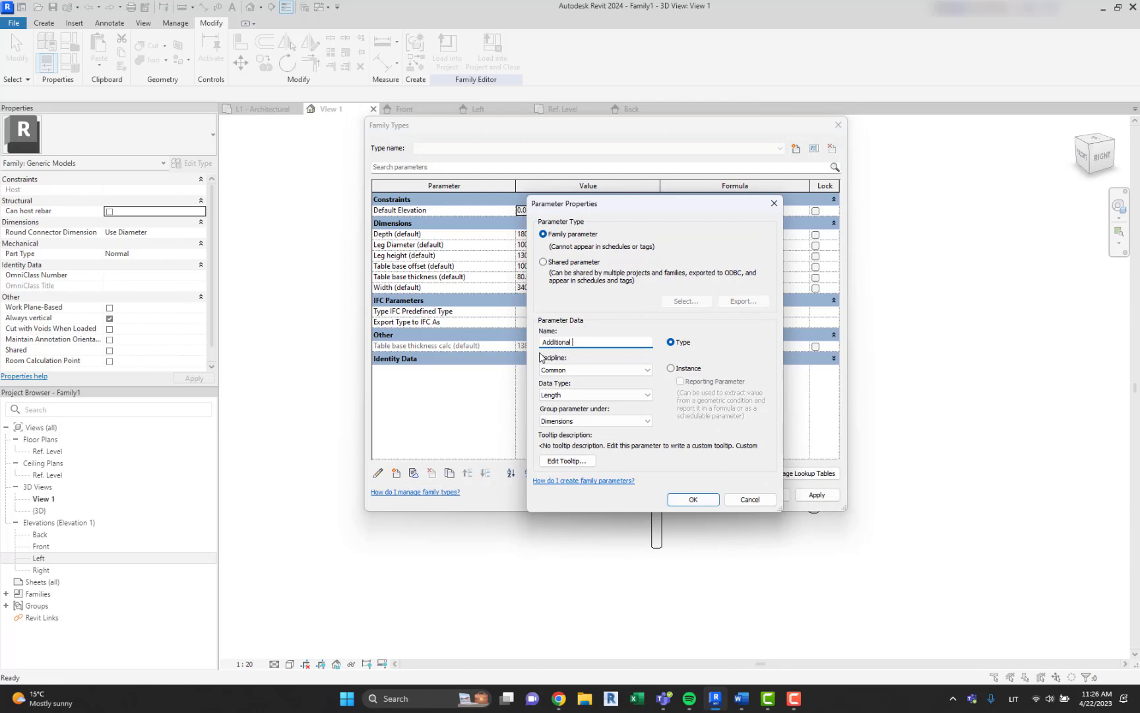
pyautogui.write('legs')
pyautogui.click(684, 369)
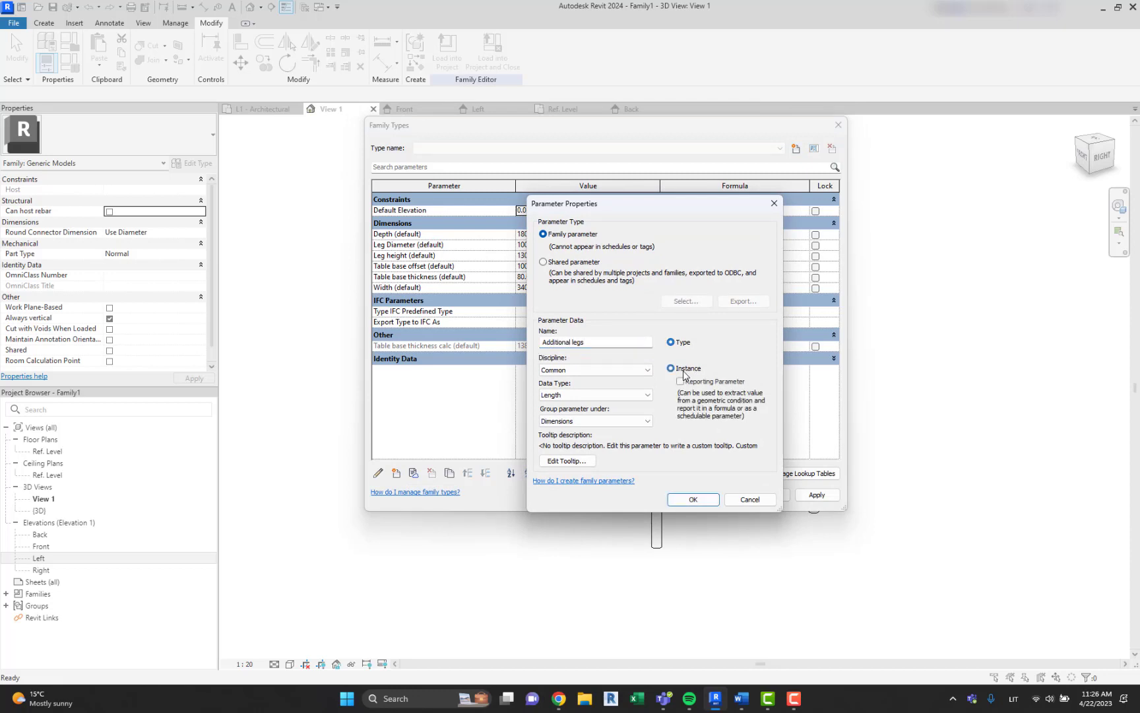
pyautogui.click(608, 395)
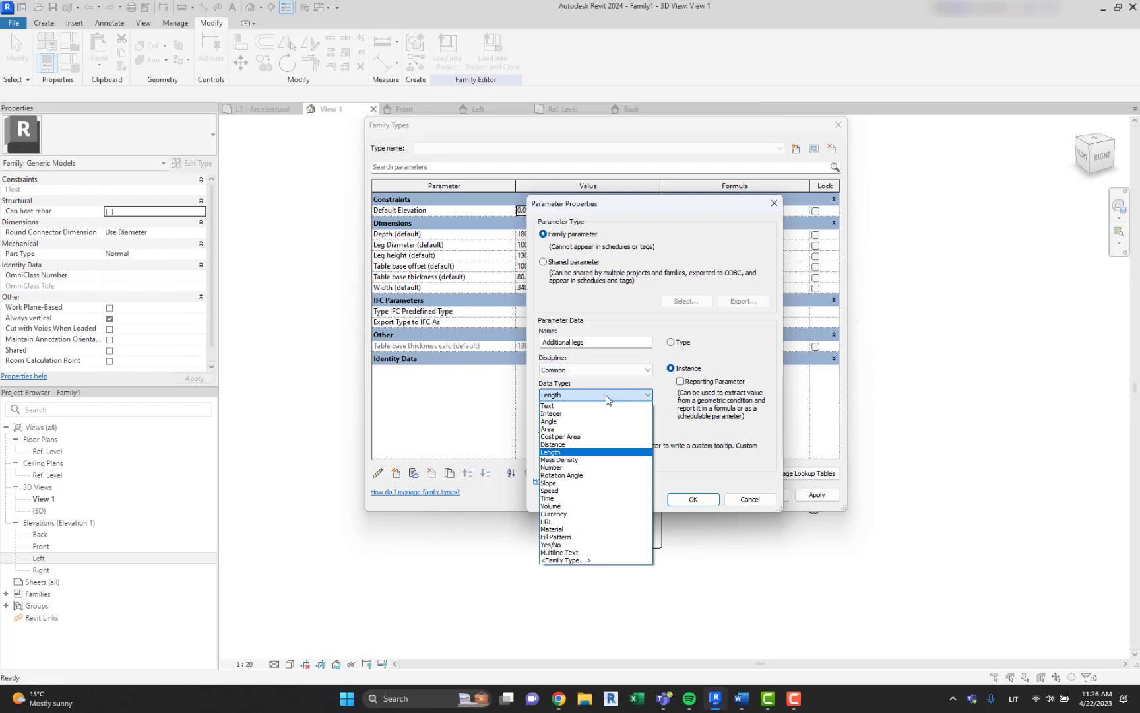
pyautogui.click(582, 545)
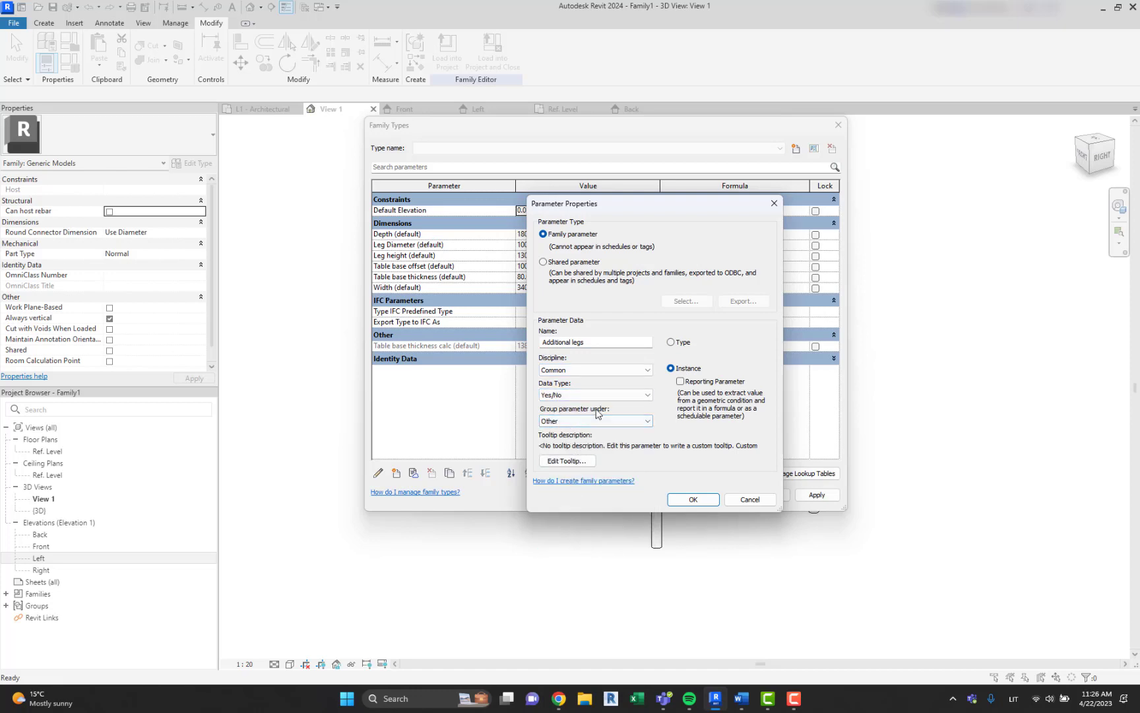
pyautogui.click(693, 499)
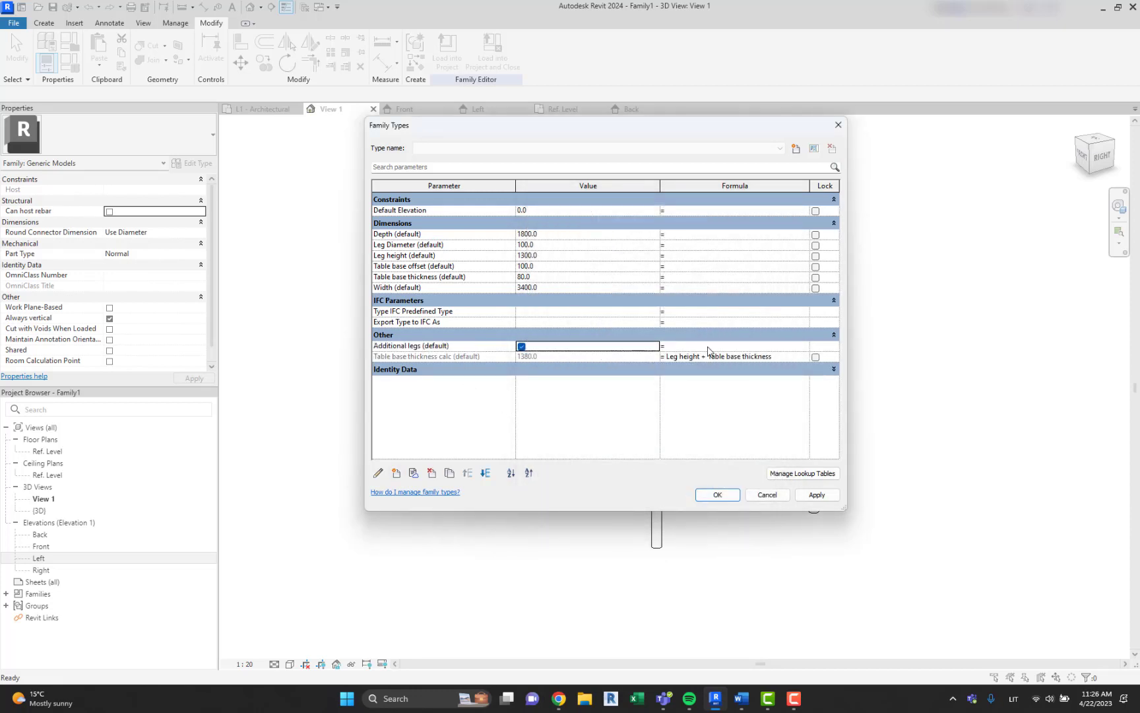
# Give Additional legs the formula if(or(Width > 3000 mm, Depth > 3000 mm), 1 > 0, 1 < 0) and accept the family types
pyautogui.click(708, 347)
pyautogui.press('BackSpace')
pyautogui.press('BackSpace')
pyautogui.write('(or(Widt')
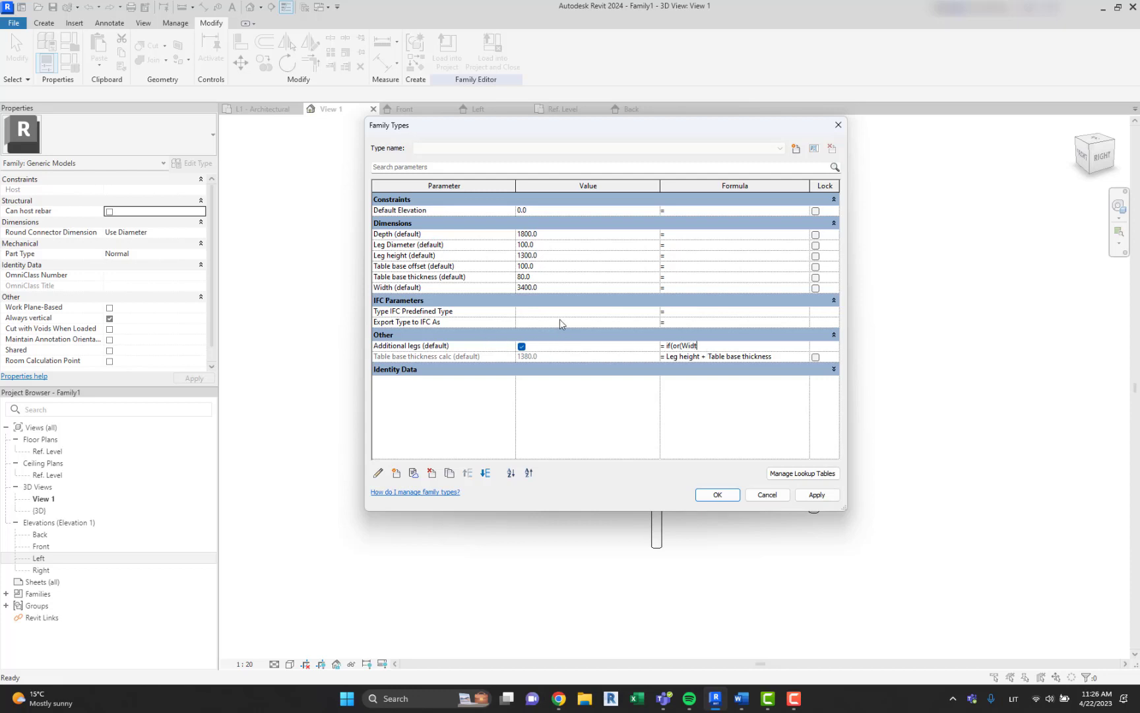
pyautogui.write('h>3000, Depth >3000), 1>0, 1<0')
pyautogui.click(560, 321)
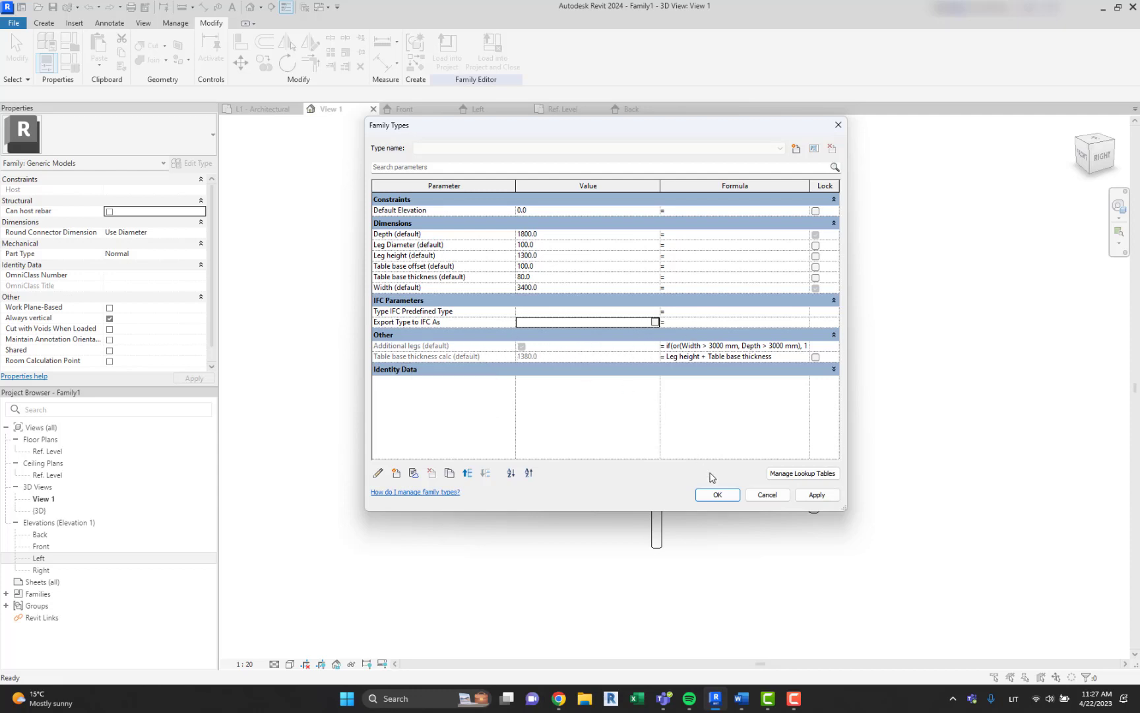
pyautogui.click(718, 496)
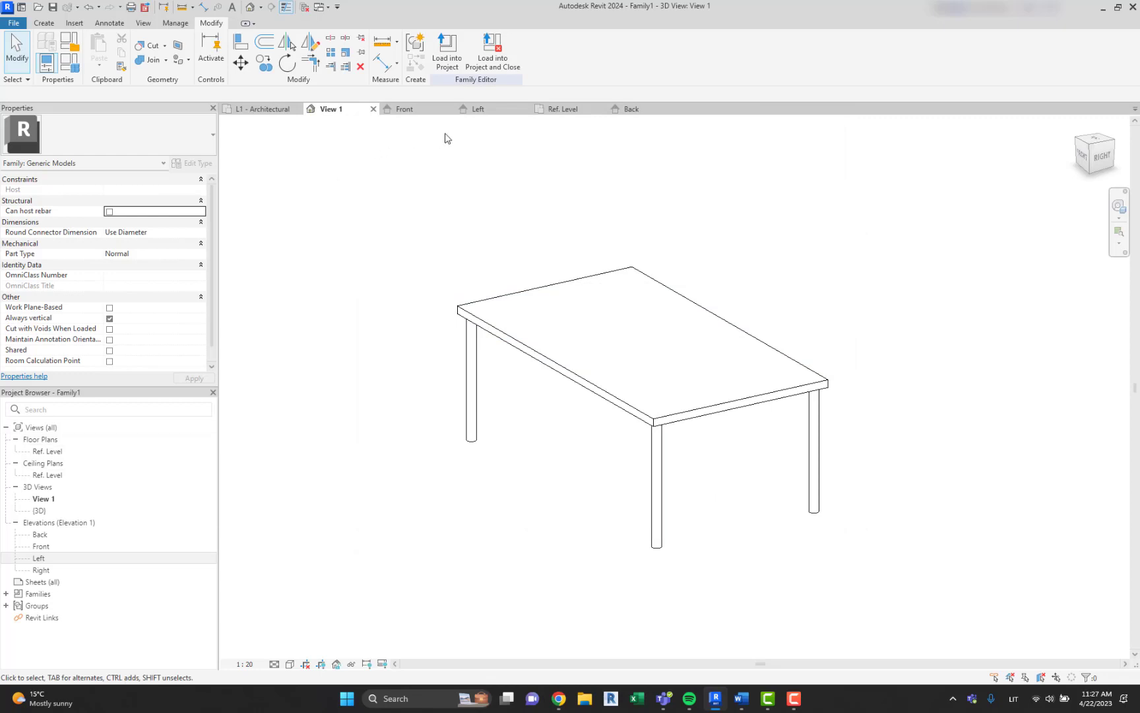
# In the Ref. Level plan, start an extrusion and sketch four circles about 400, 600, 360 and 400 mm in diameter around the table
pyautogui.click(561, 109)
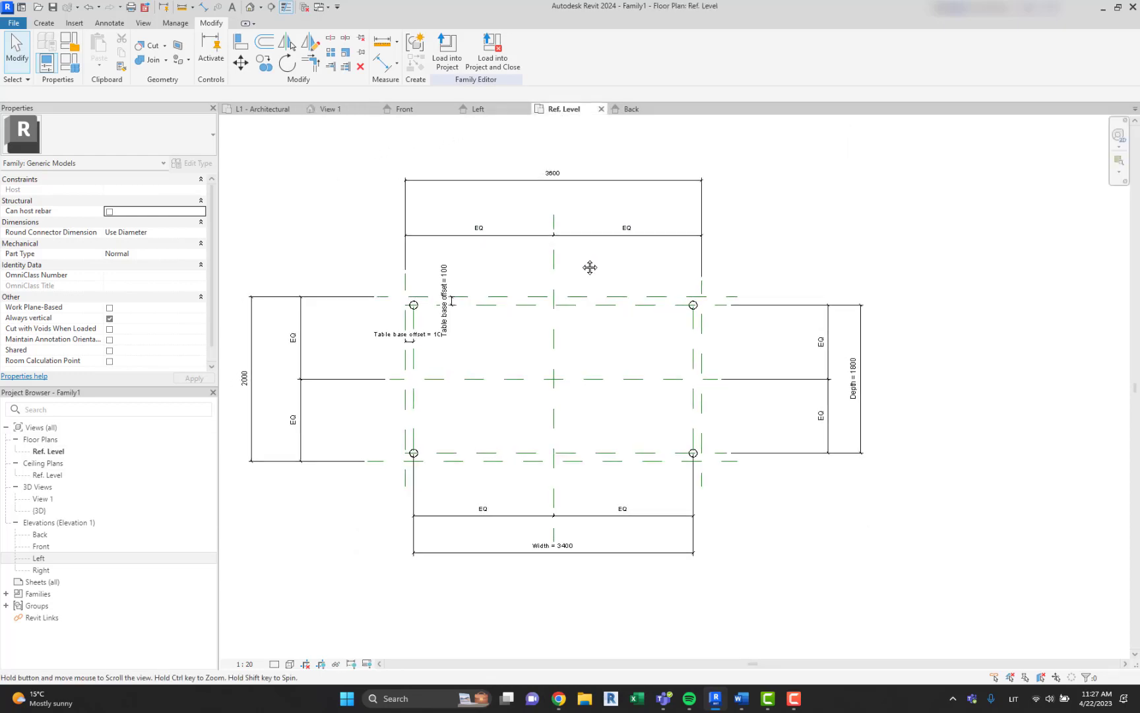
pyautogui.click(41, 23)
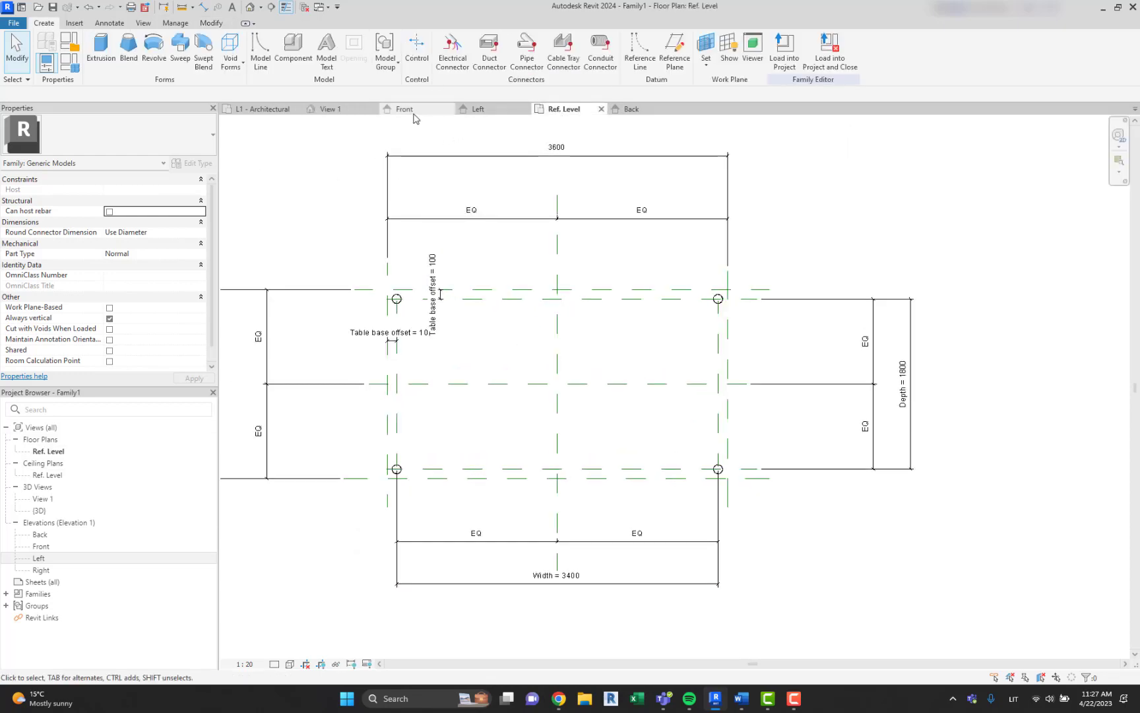
pyautogui.click(103, 50)
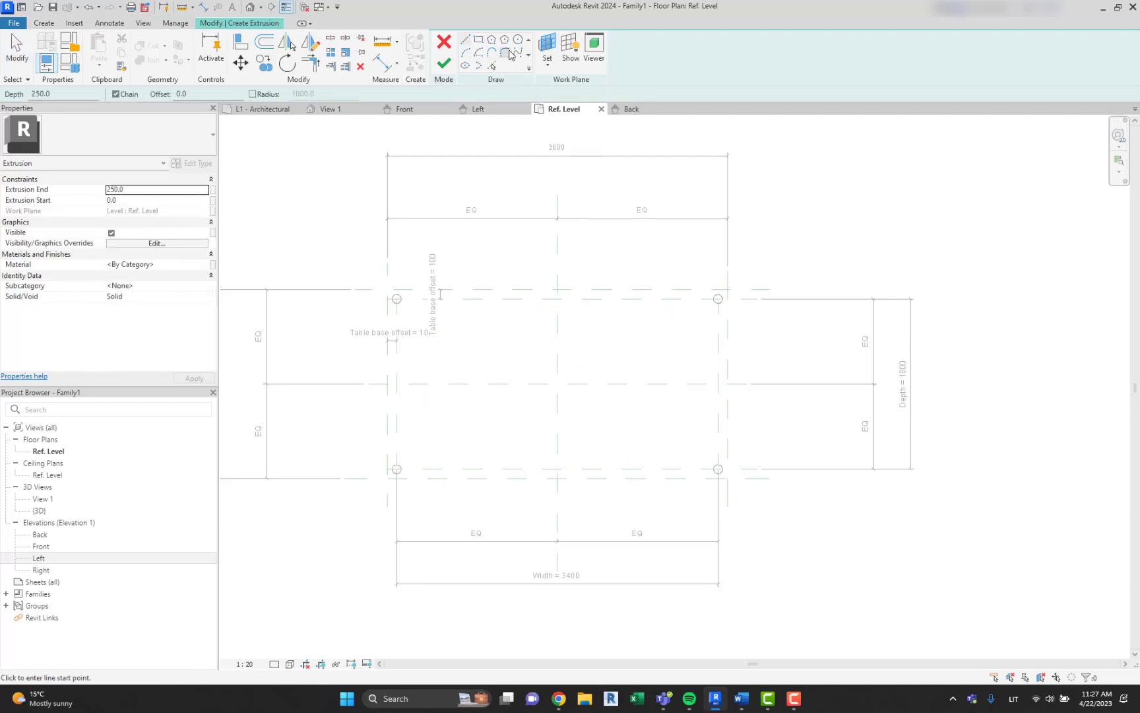
pyautogui.click(607, 267)
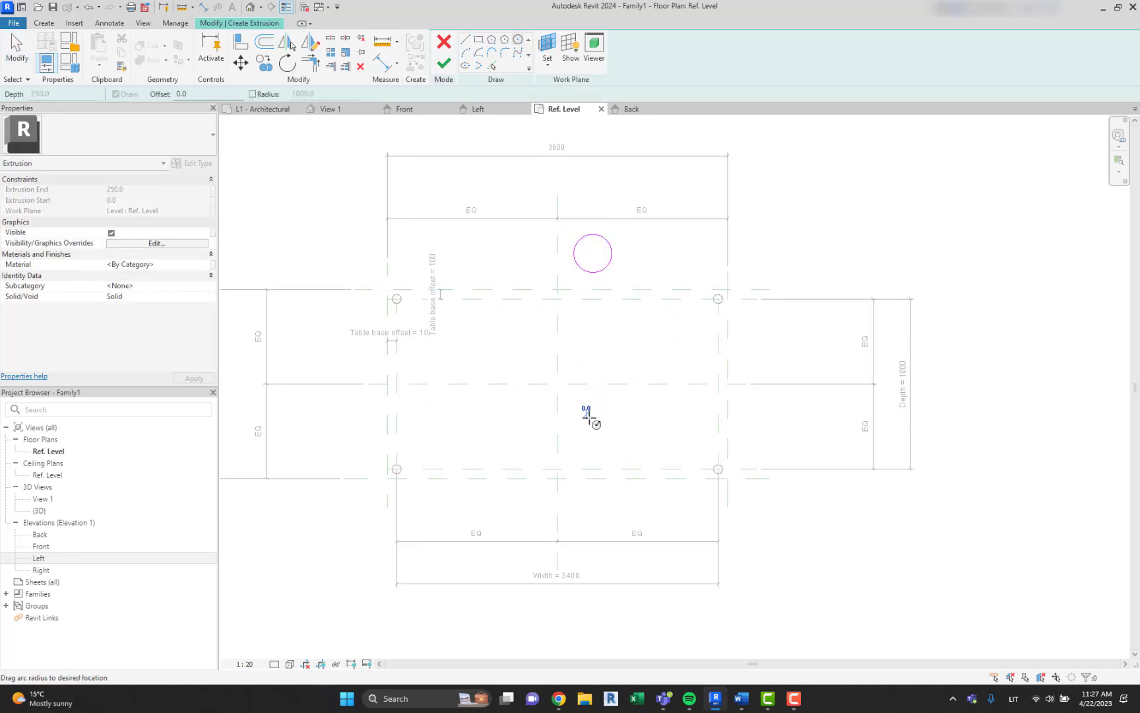
pyautogui.click(587, 413)
pyautogui.click(559, 410)
pyautogui.click(329, 371)
pyautogui.click(341, 360)
pyautogui.click(759, 353)
pyautogui.click(776, 363)
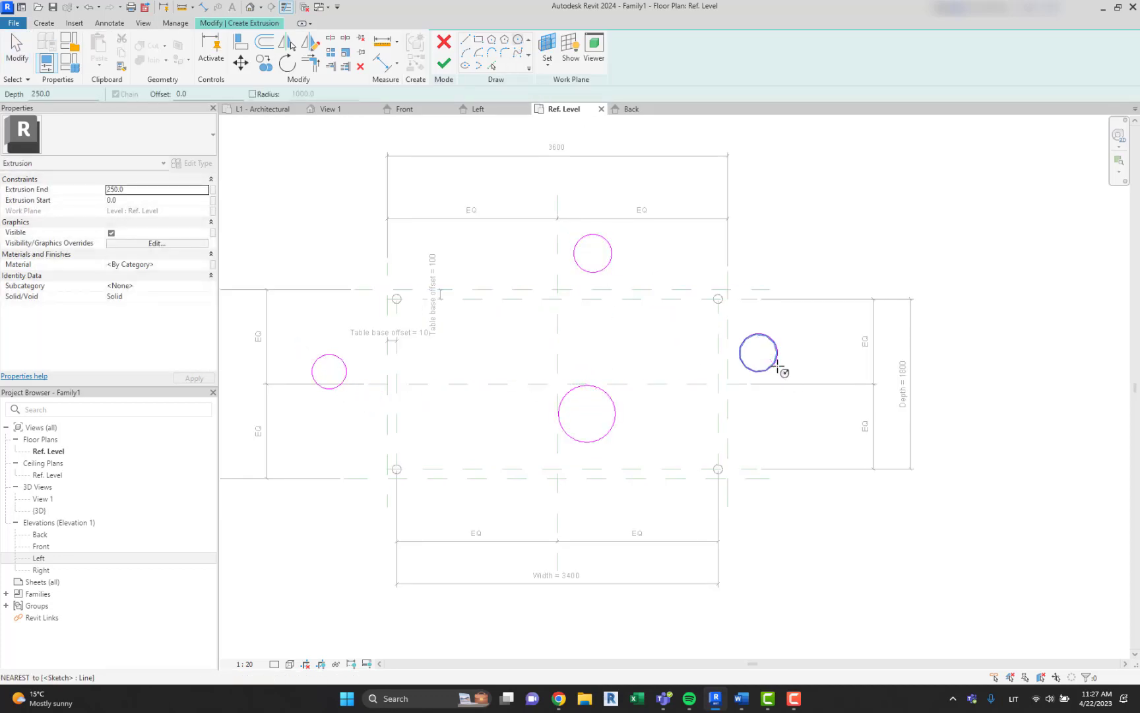
pyautogui.press('Escape')
# Make the center marks visible on all four sketched circles
pyautogui.moveTo(265, 168); pyautogui.dragTo(791, 493)
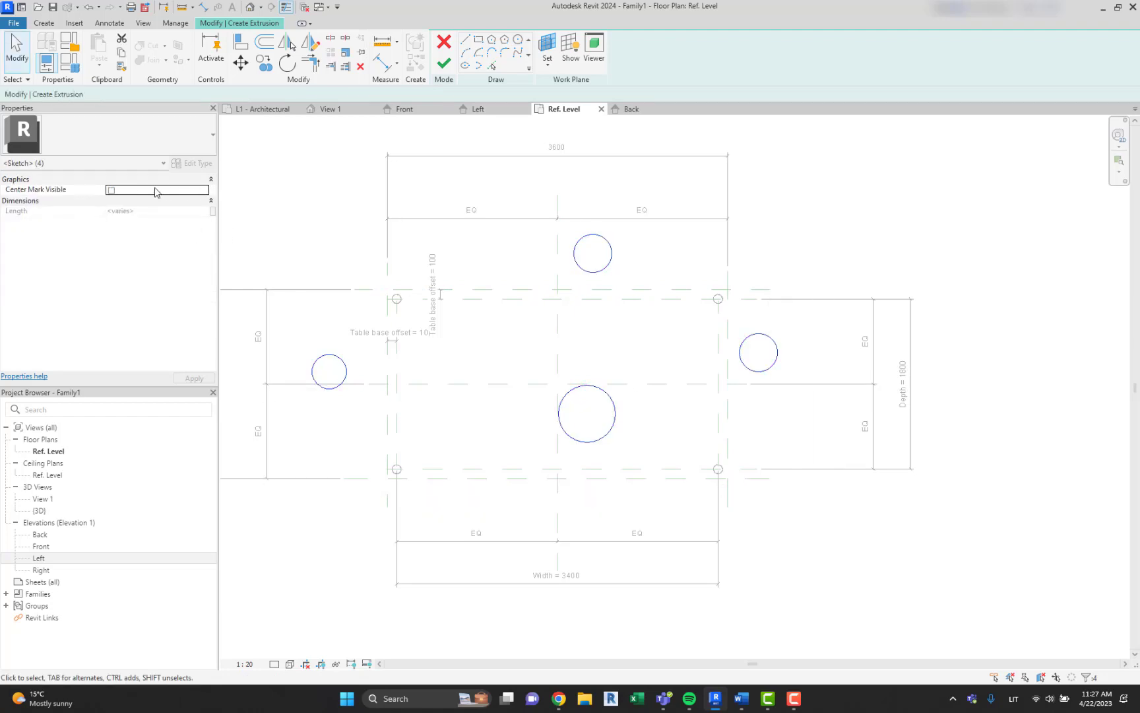
pyautogui.click(111, 192)
pyautogui.click(342, 210)
# Align and lock the left and right circles to the horizontal centre plane and to the left and right leg reference planes
pyautogui.moveTo(349, 212); pyautogui.dragTo(386, 209, button='middle')
pyautogui.press('a')
pyautogui.press('l')
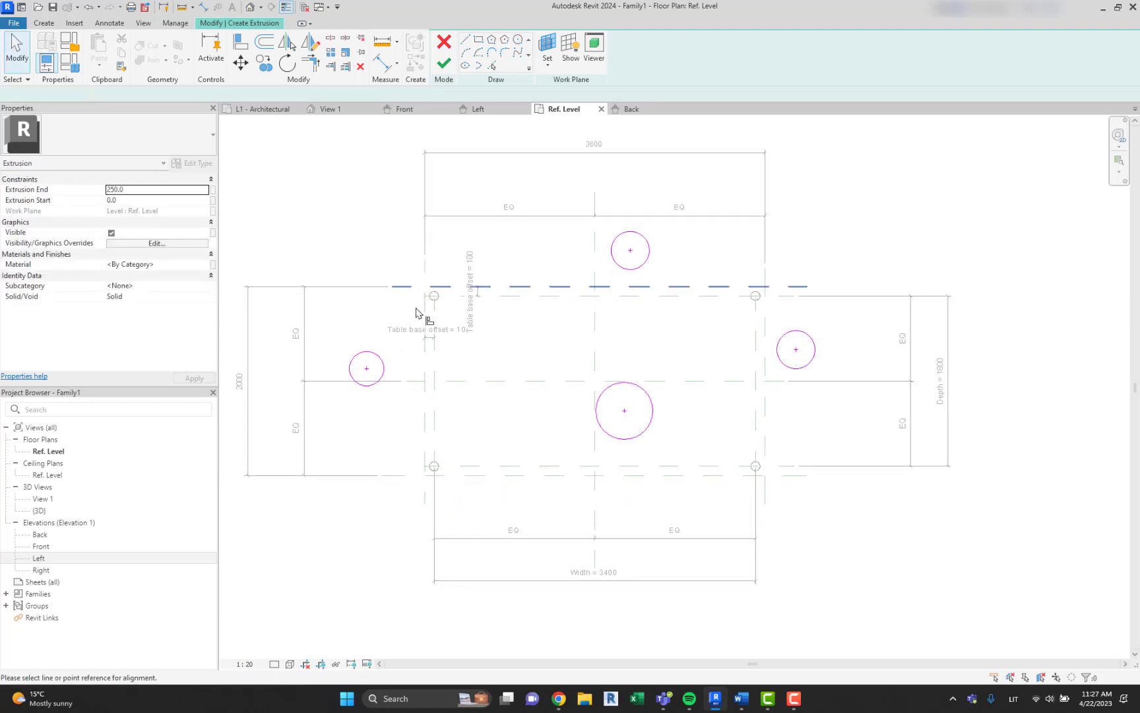
pyautogui.click(462, 381)
pyautogui.click(366, 368)
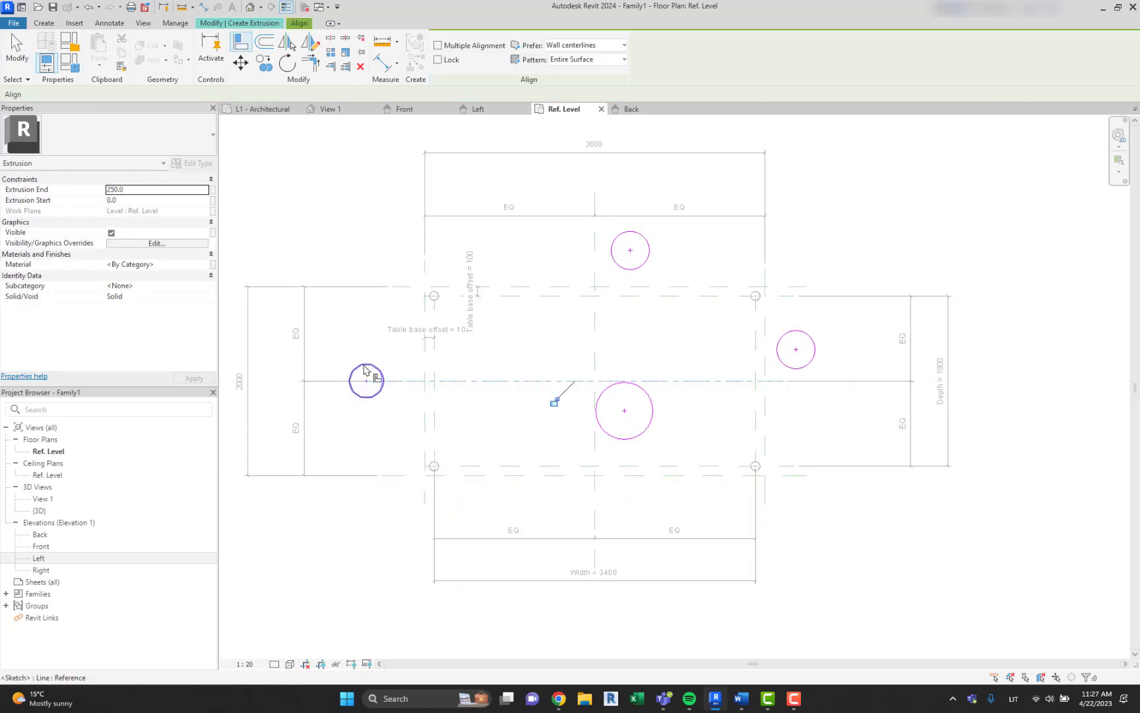
pyautogui.click(667, 381)
pyautogui.click(813, 357)
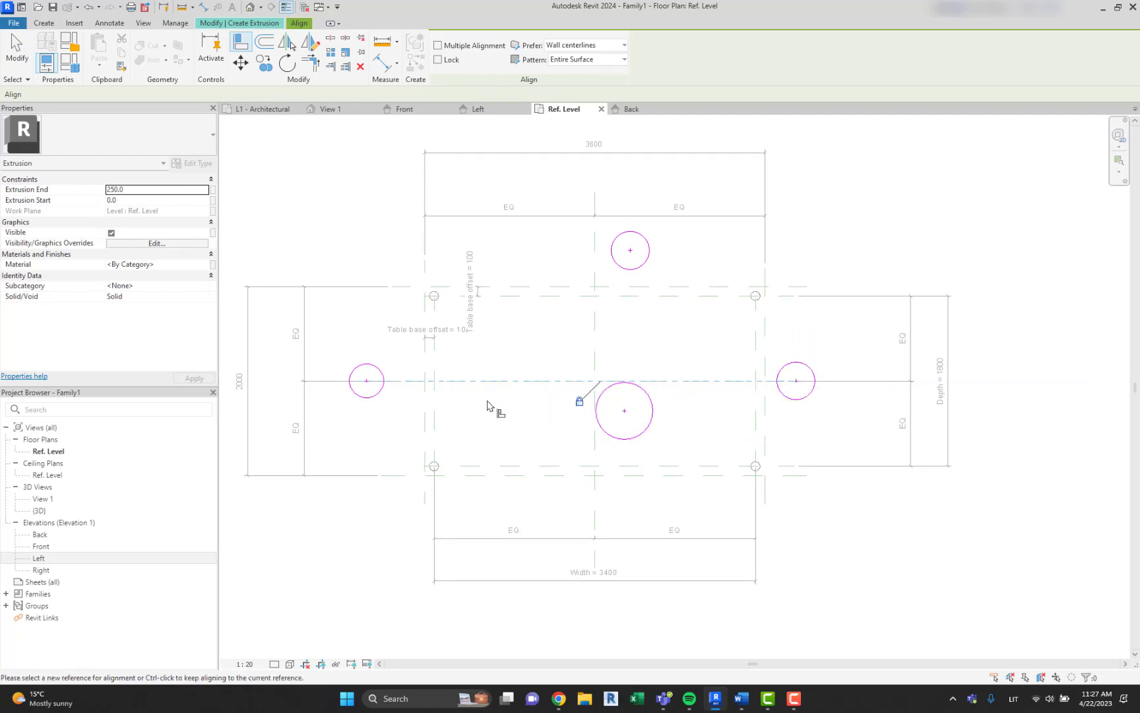
pyautogui.click(434, 406)
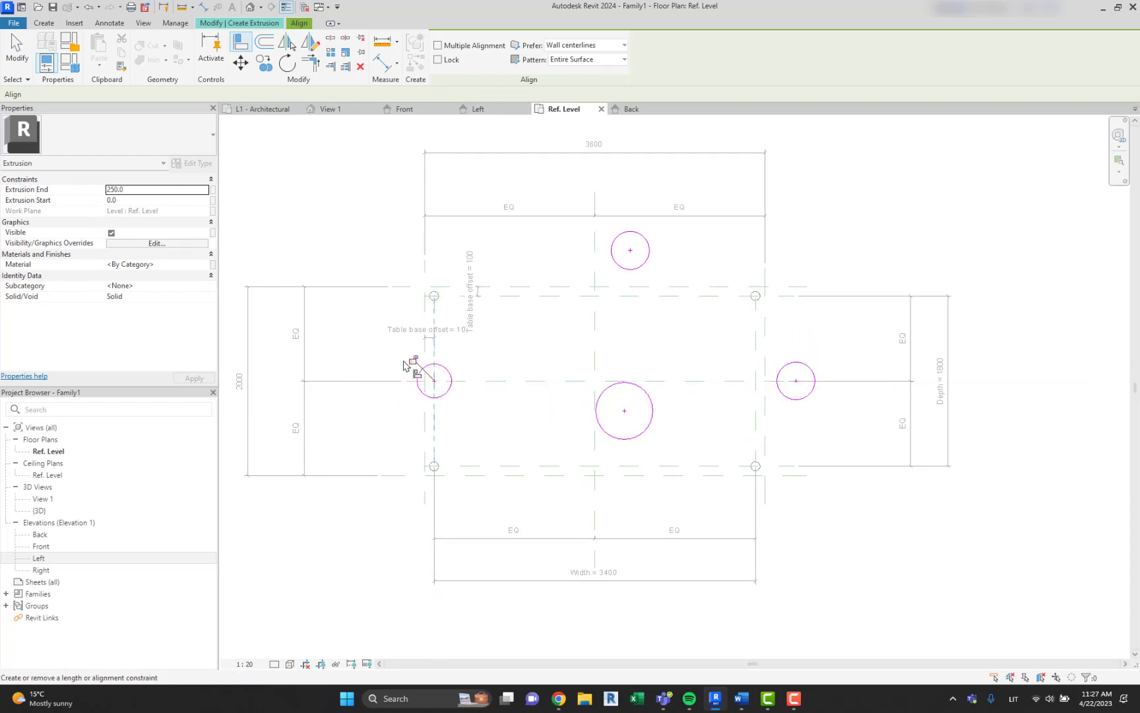
pyautogui.click(811, 390)
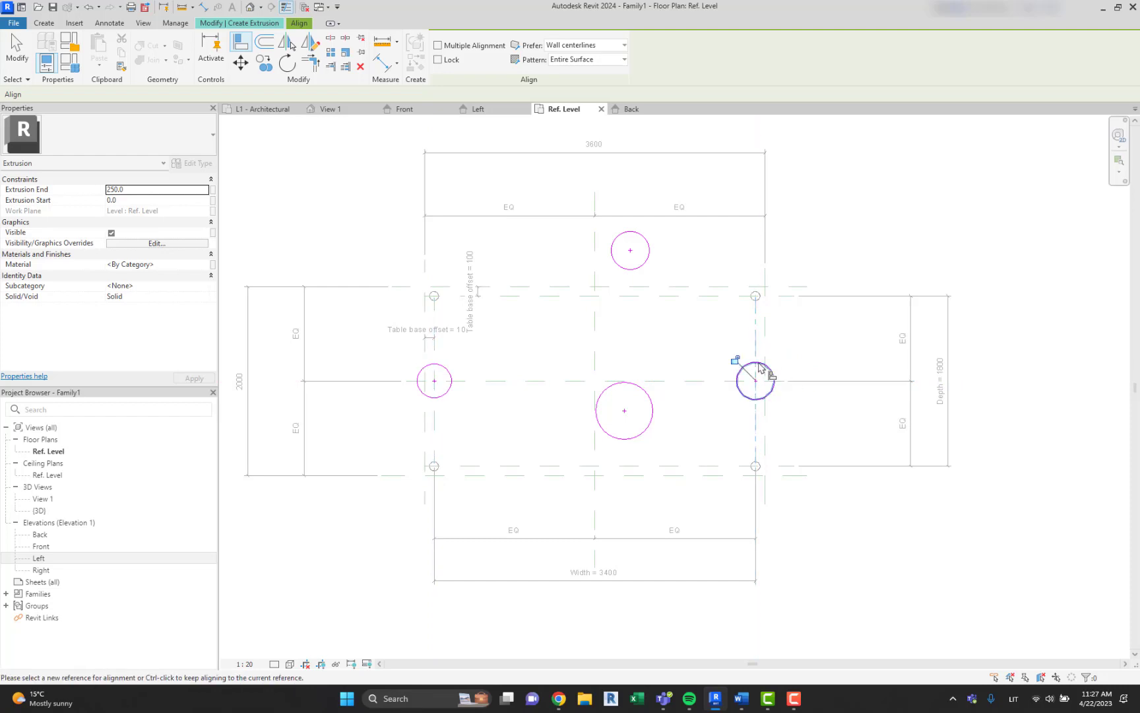
# Align and lock the upper circle to the upper leg reference plane and the vertical centre plane
pyautogui.click(666, 297)
pyautogui.click(631, 270)
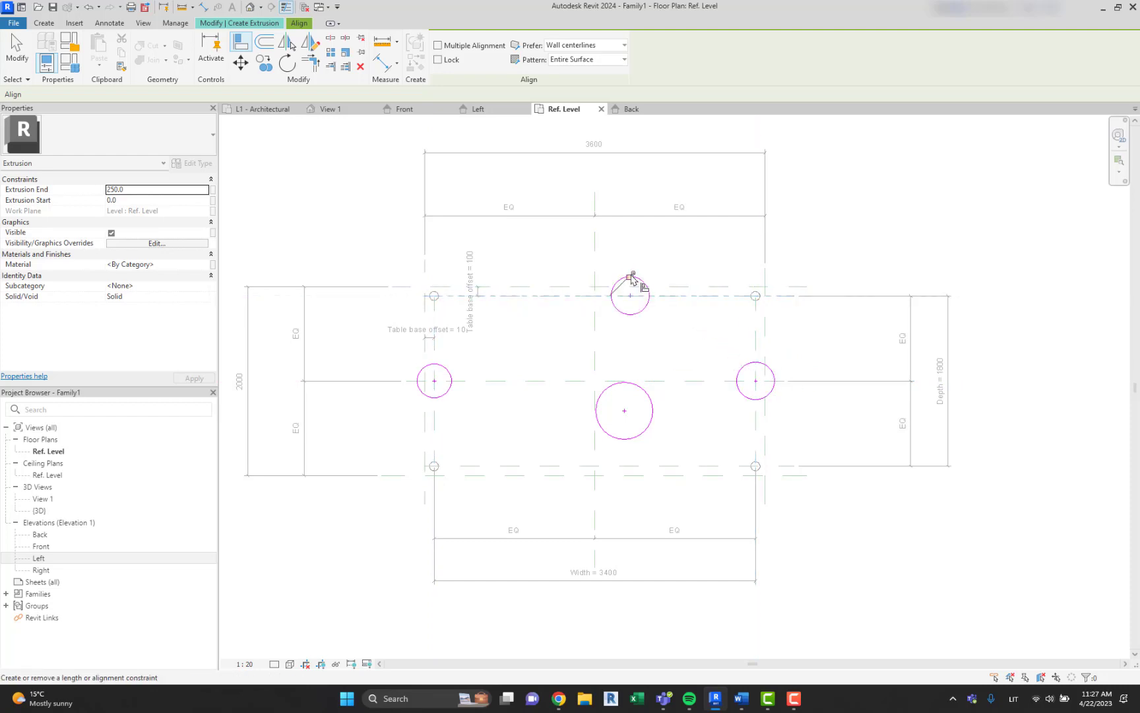
pyautogui.click(595, 256)
pyautogui.click(632, 293)
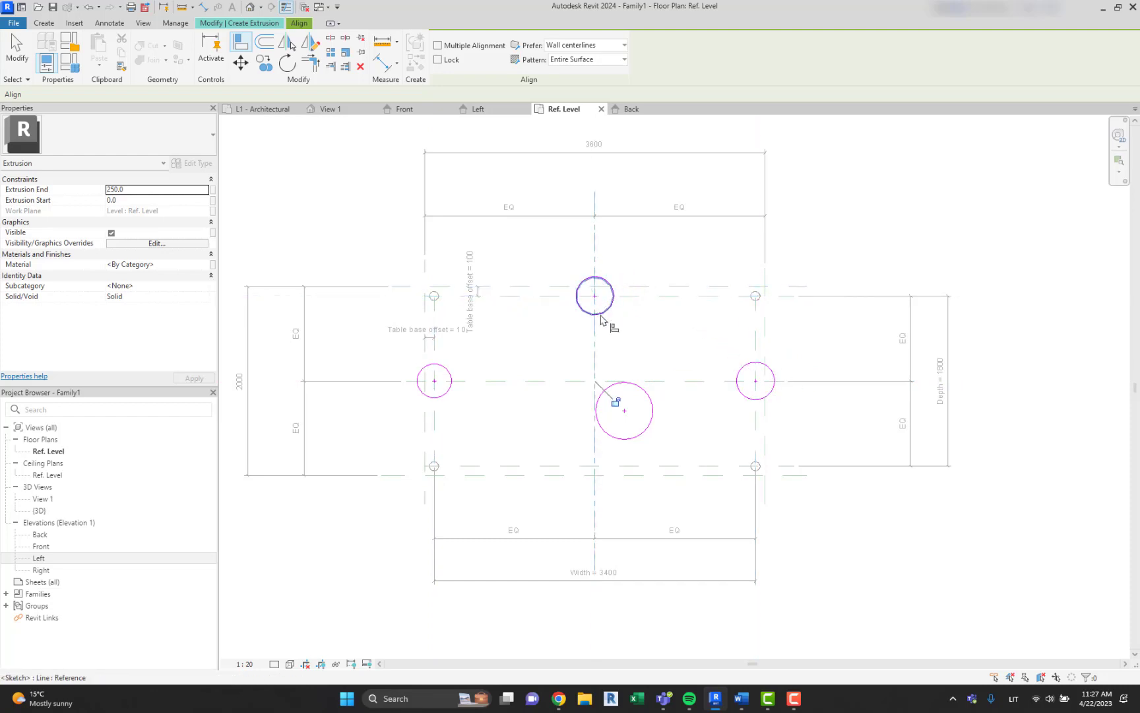
pyautogui.click(618, 400)
# Align and lock the lower circle to the vertical centre plane and the lower leg reference plane
pyautogui.click(596, 495)
pyautogui.click(624, 411)
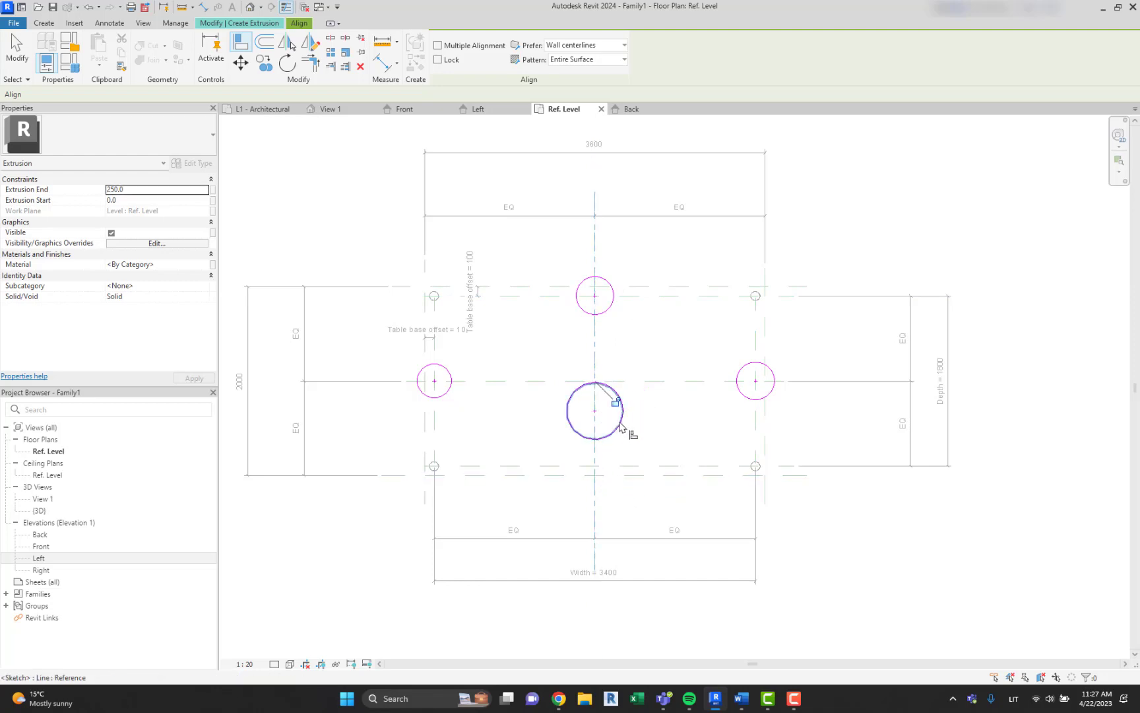
pyautogui.click(627, 465)
pyautogui.click(619, 424)
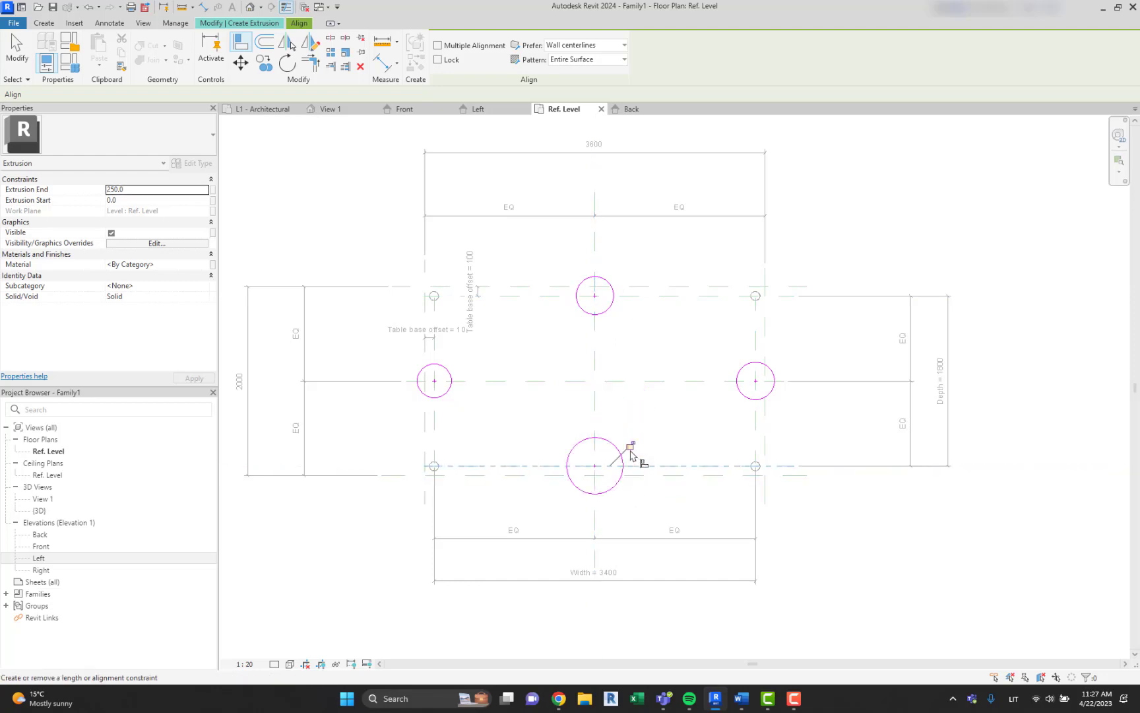
pyautogui.press('Escape')
pyautogui.press('Escape')
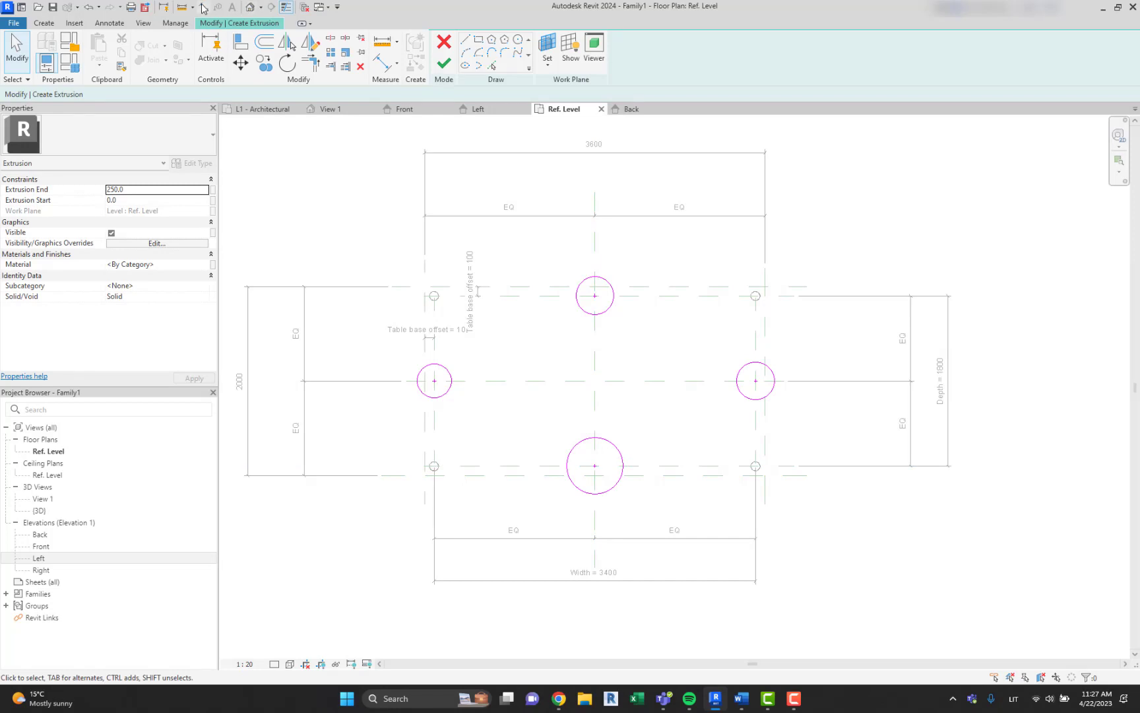
# Add a diameter dimension to each of the four sketched circles
pyautogui.click(204, 8)
pyautogui.click(527, 48)
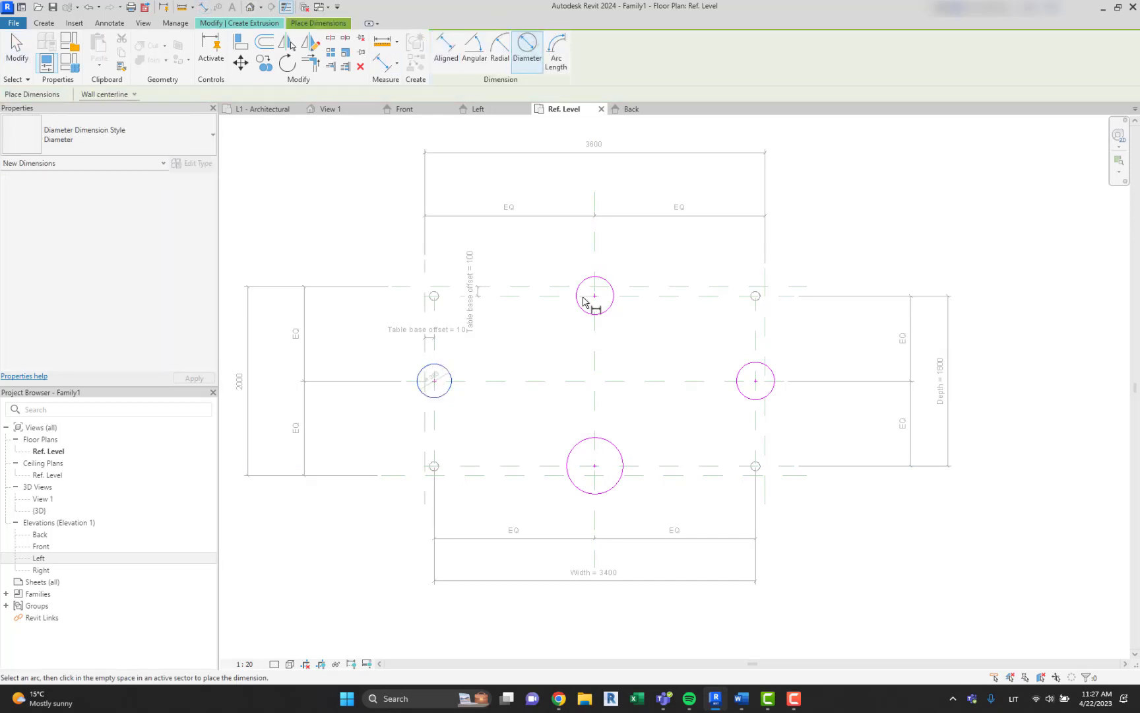
pyautogui.click(490, 337)
pyautogui.click(582, 282)
pyautogui.click(584, 251)
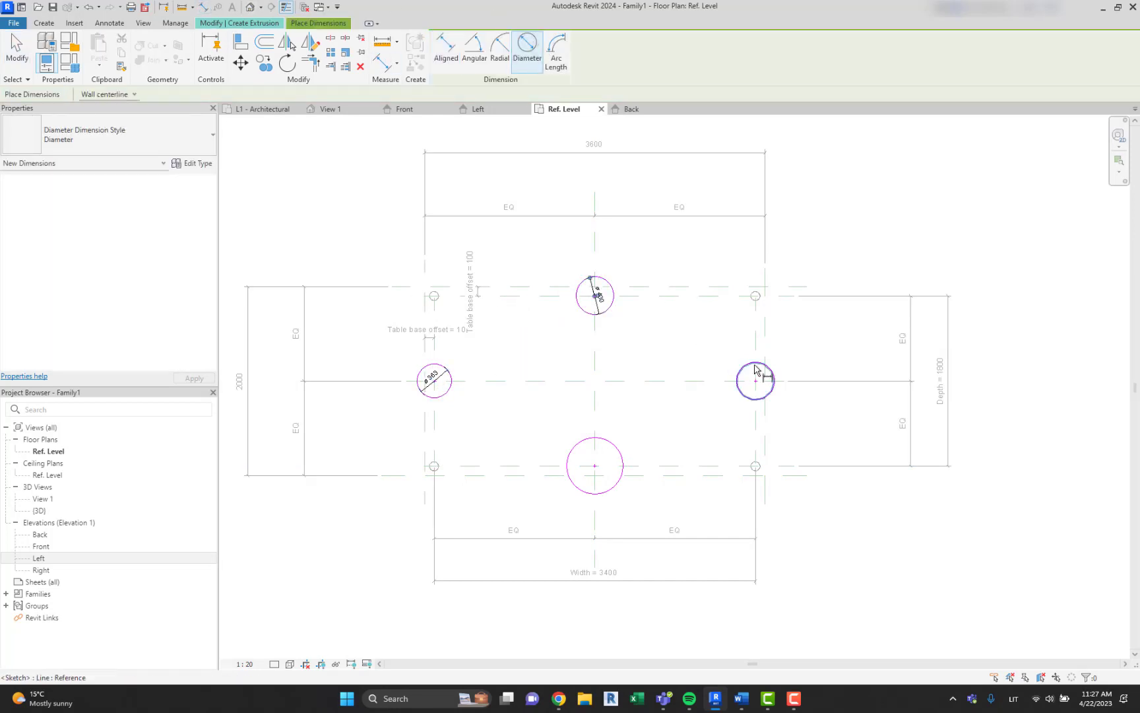
pyautogui.click(751, 364)
pyautogui.click(726, 347)
pyautogui.click(615, 447)
pyautogui.click(663, 423)
pyautogui.press('Escape')
pyautogui.press('Escape')
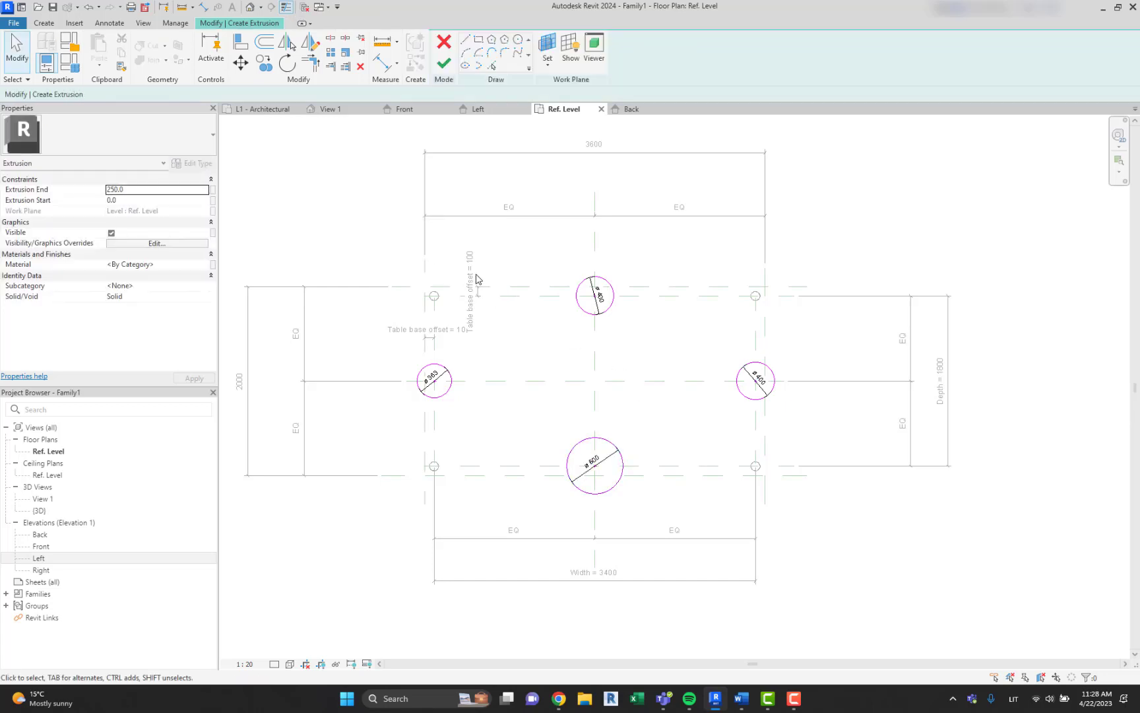
# Filter the sketch selection to dimensions only, label all four diameters with Leg Diameter and finish the extrusion
pyautogui.click(608, 297)
pyautogui.click(496, 345)
pyautogui.moveTo(355, 220); pyautogui.dragTo(865, 556)
pyautogui.click(444, 48)
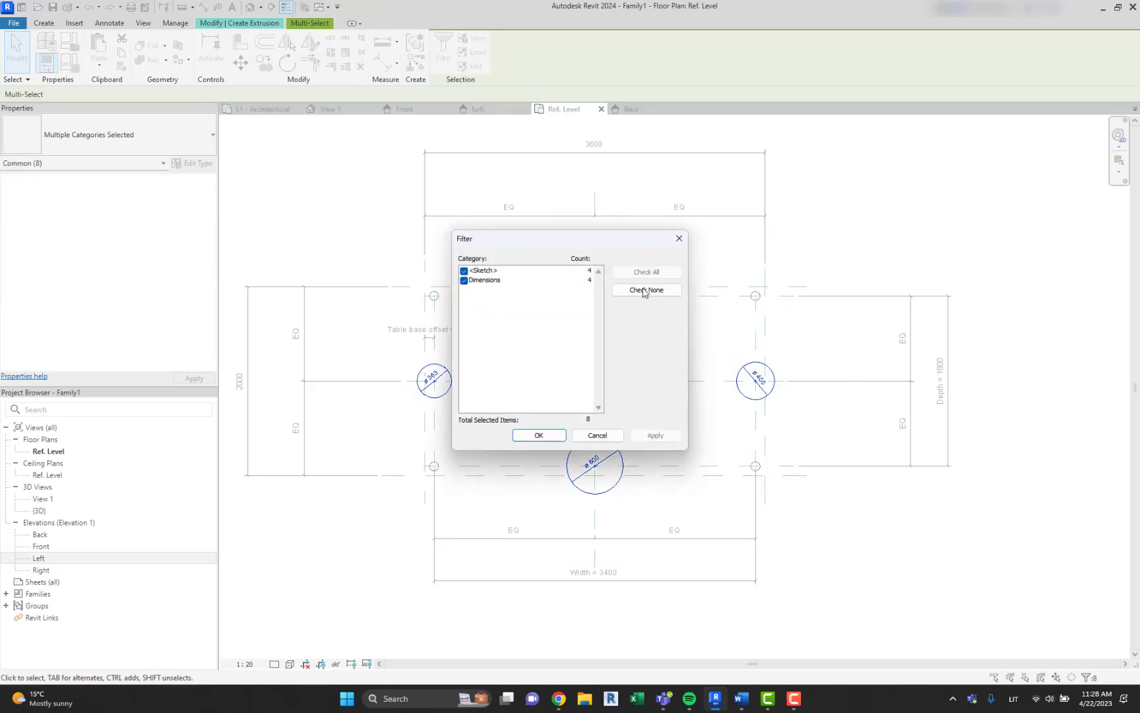
pyautogui.click(644, 290)
pyautogui.click(464, 280)
pyautogui.click(561, 438)
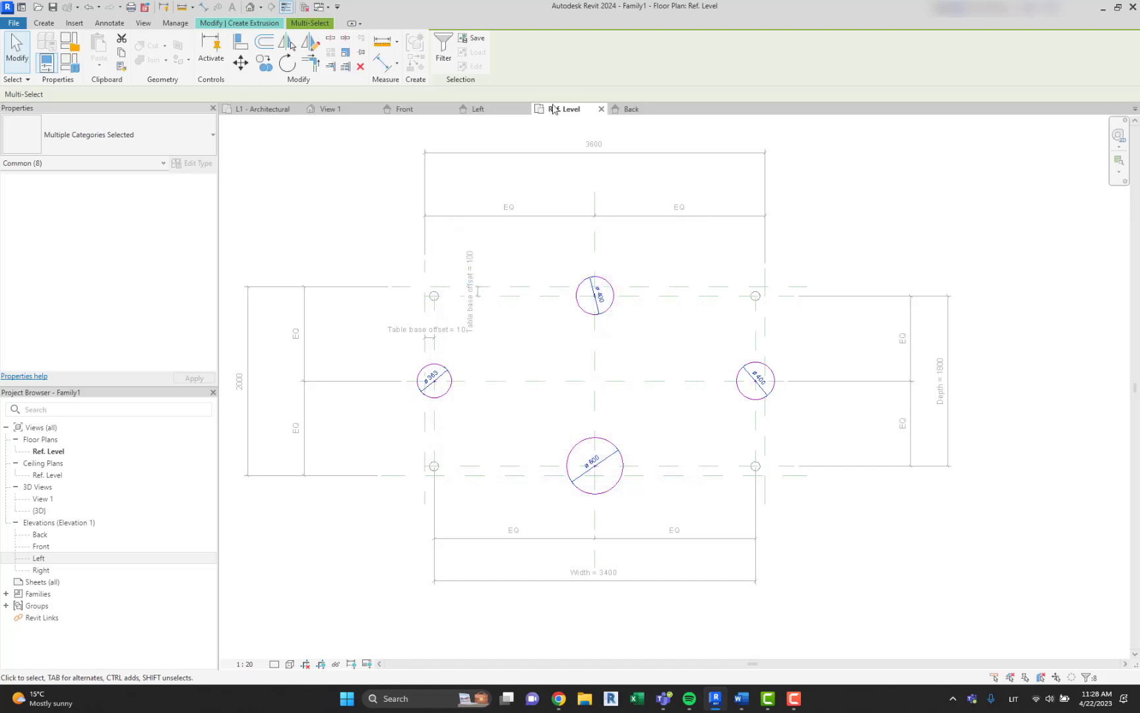
pyautogui.click(494, 49)
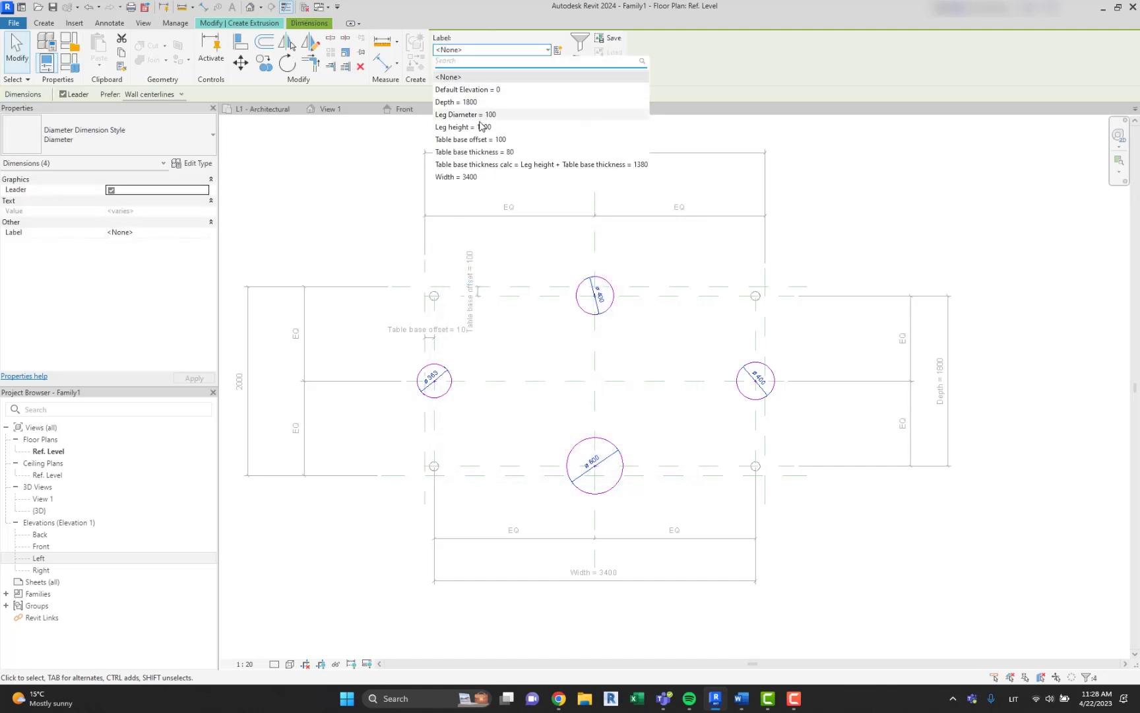
pyautogui.click(471, 117)
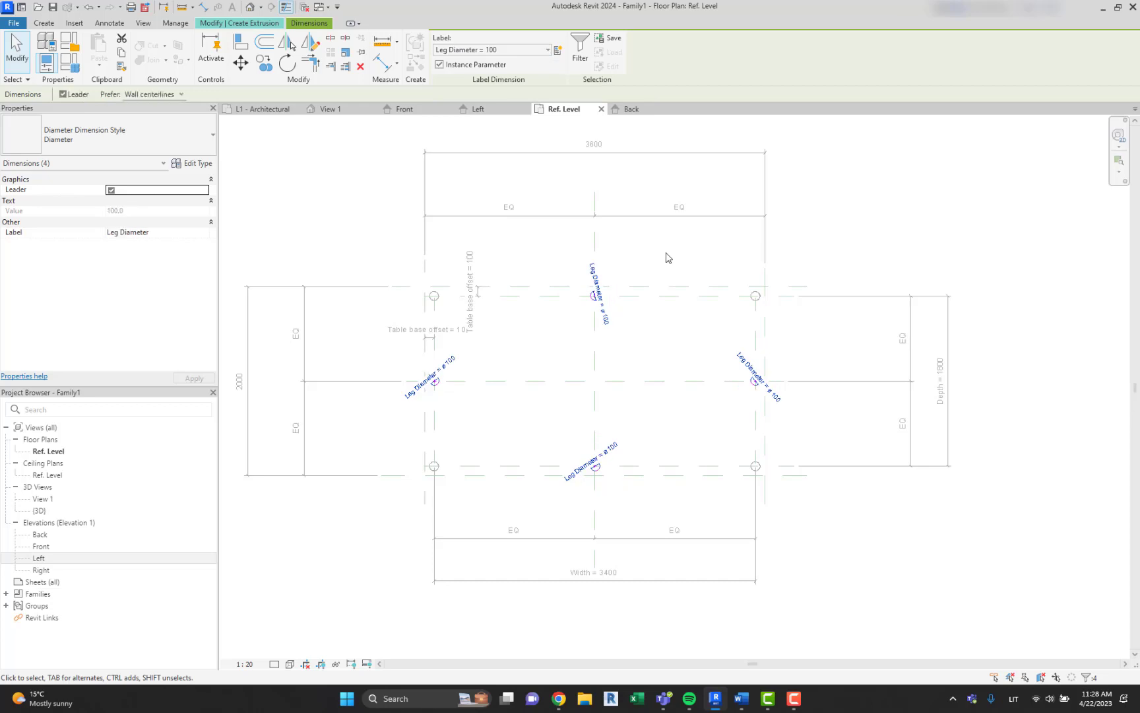
pyautogui.click(666, 255)
pyautogui.click(444, 65)
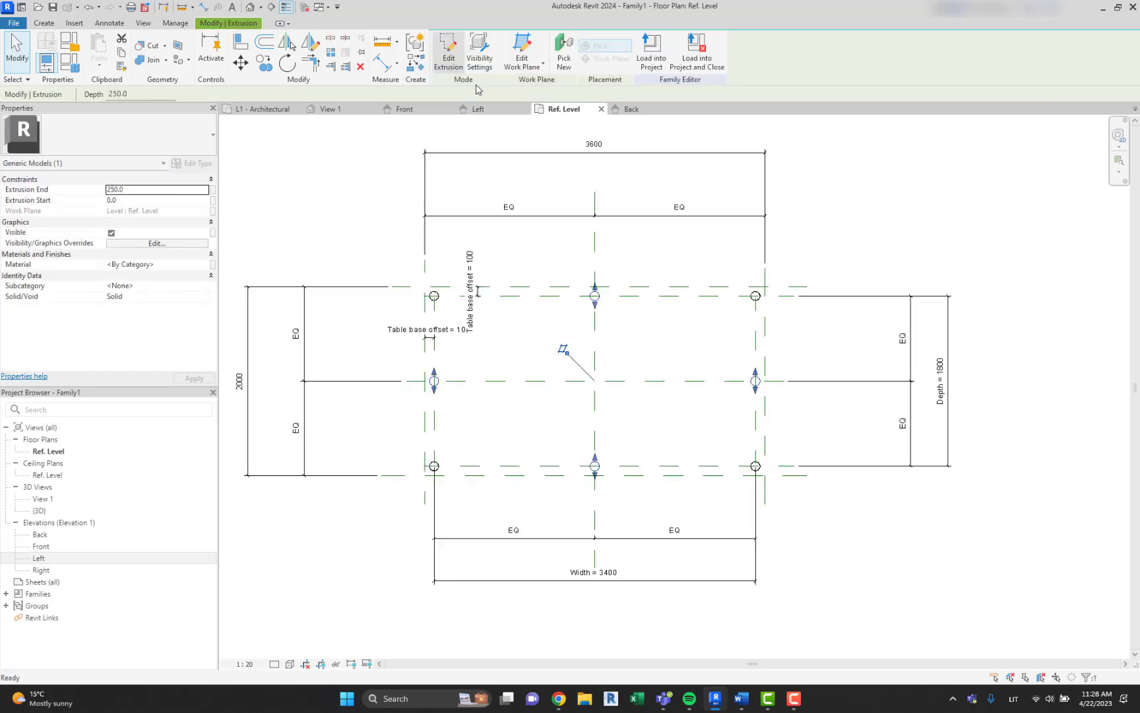
# In the Left elevation, associate the additional legs' Extrusion End with the Leg height parameter
pyautogui.click(487, 114)
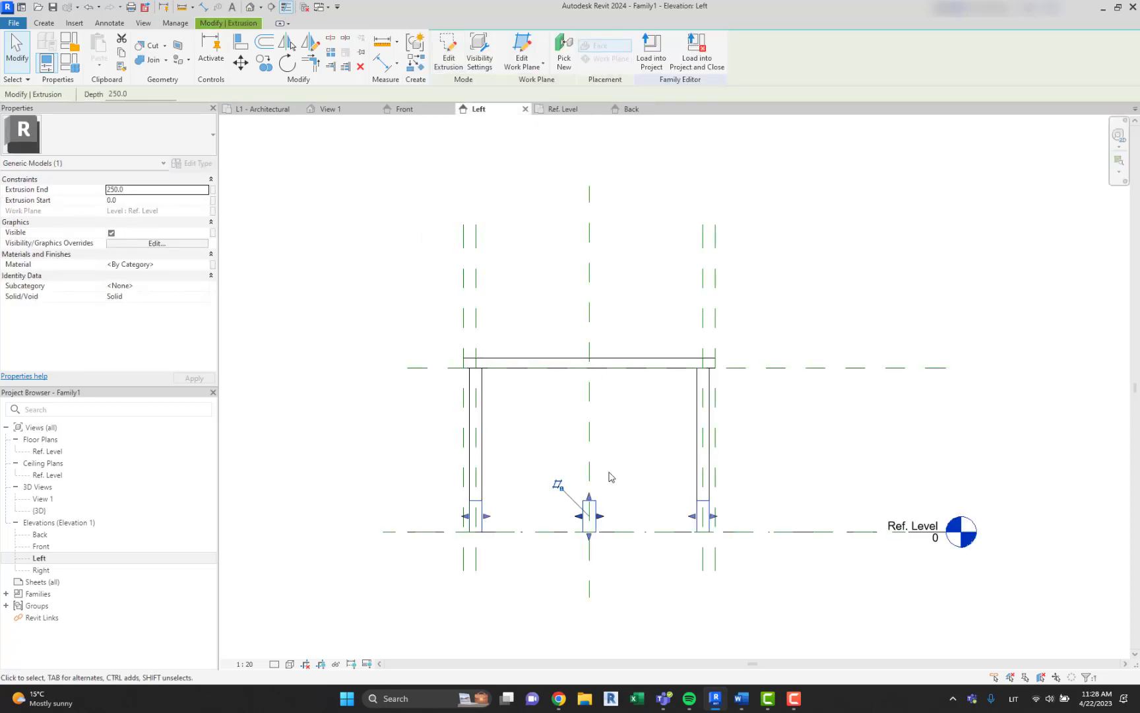
pyautogui.click(601, 491)
pyautogui.click(597, 505)
pyautogui.scroll(1, 601, 505)
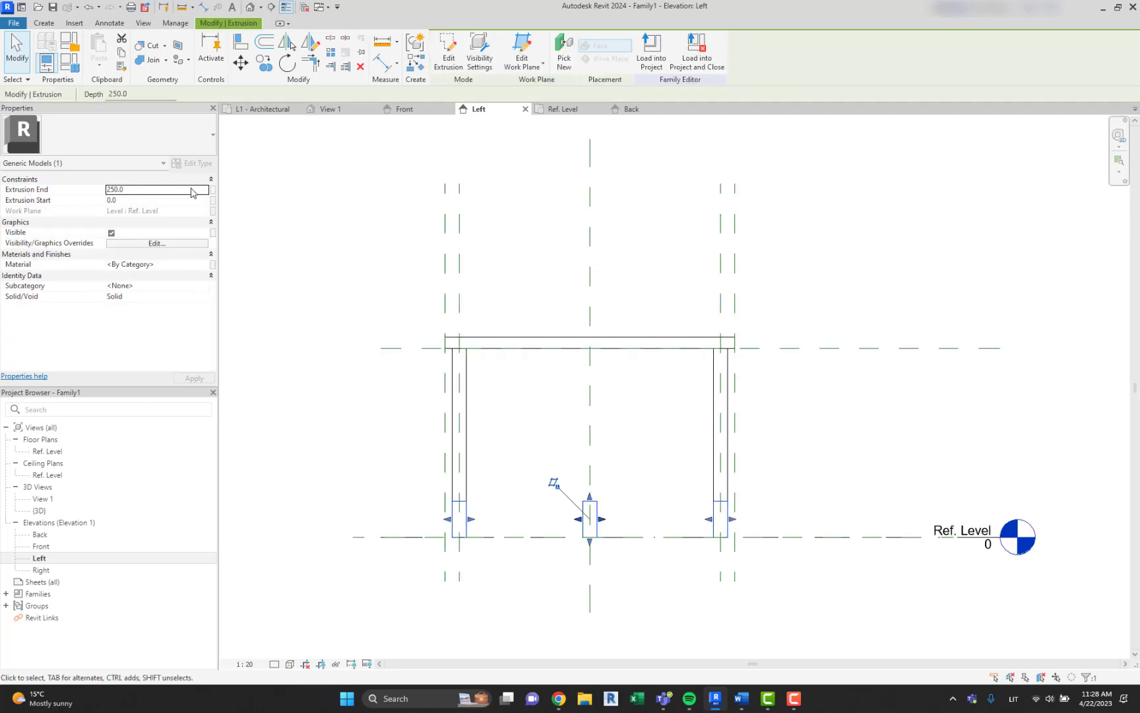
pyautogui.click(212, 190)
pyautogui.click(527, 343)
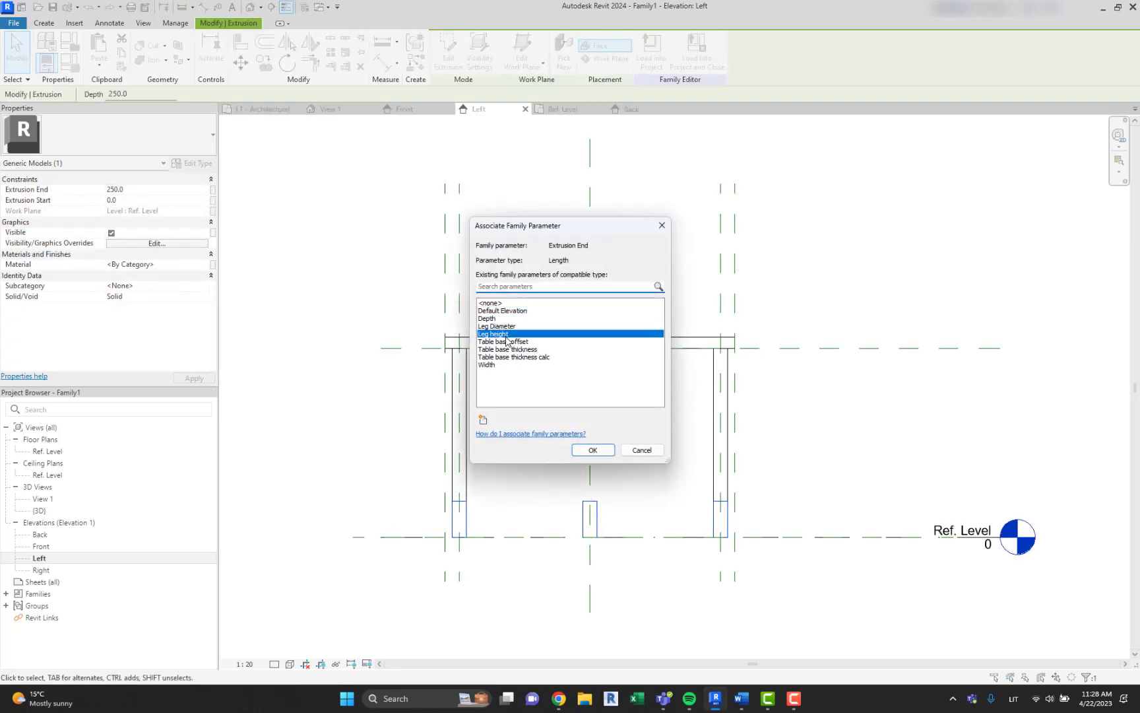
pyautogui.click(593, 450)
pyautogui.click(667, 430)
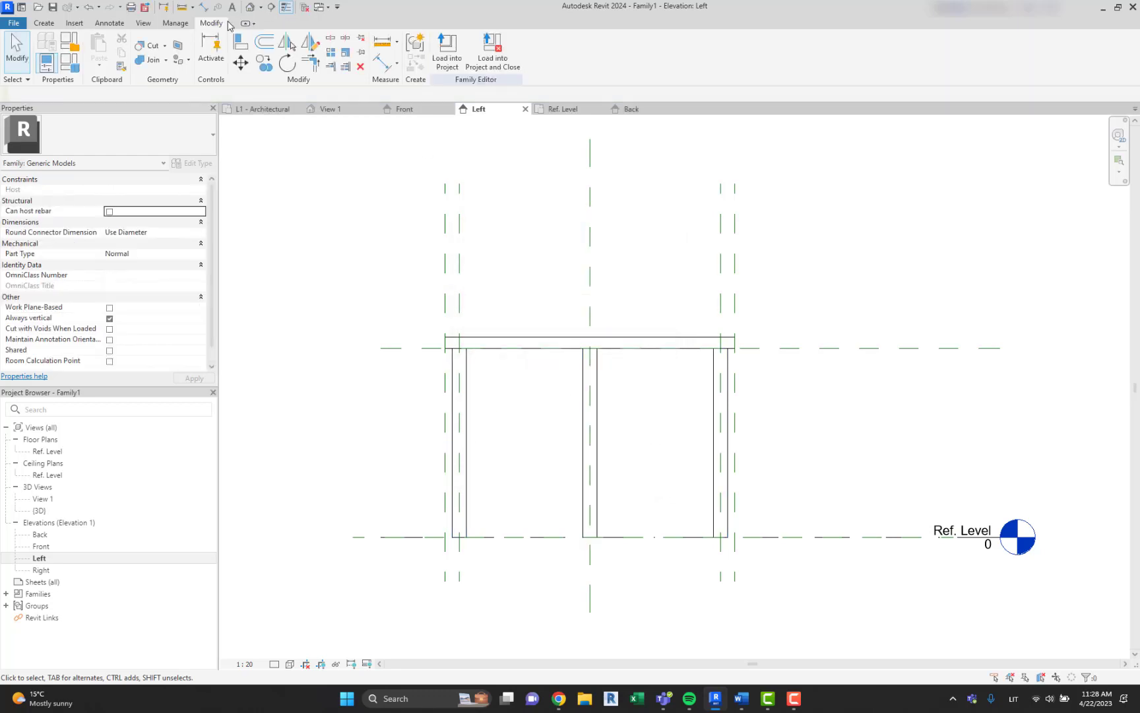
# In the default 3D view, associate the additional legs' Visible property with the Additional legs parameter
pyautogui.click(251, 7)
pyautogui.scroll(-4, 606, 310)
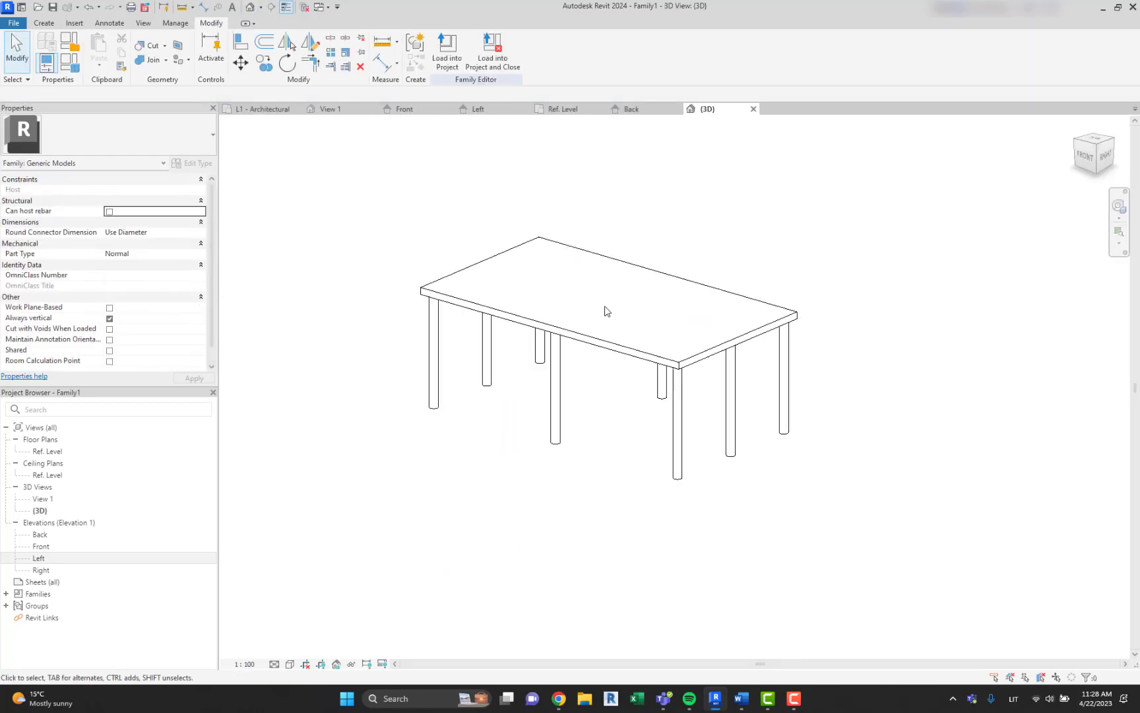
pyautogui.click(554, 369)
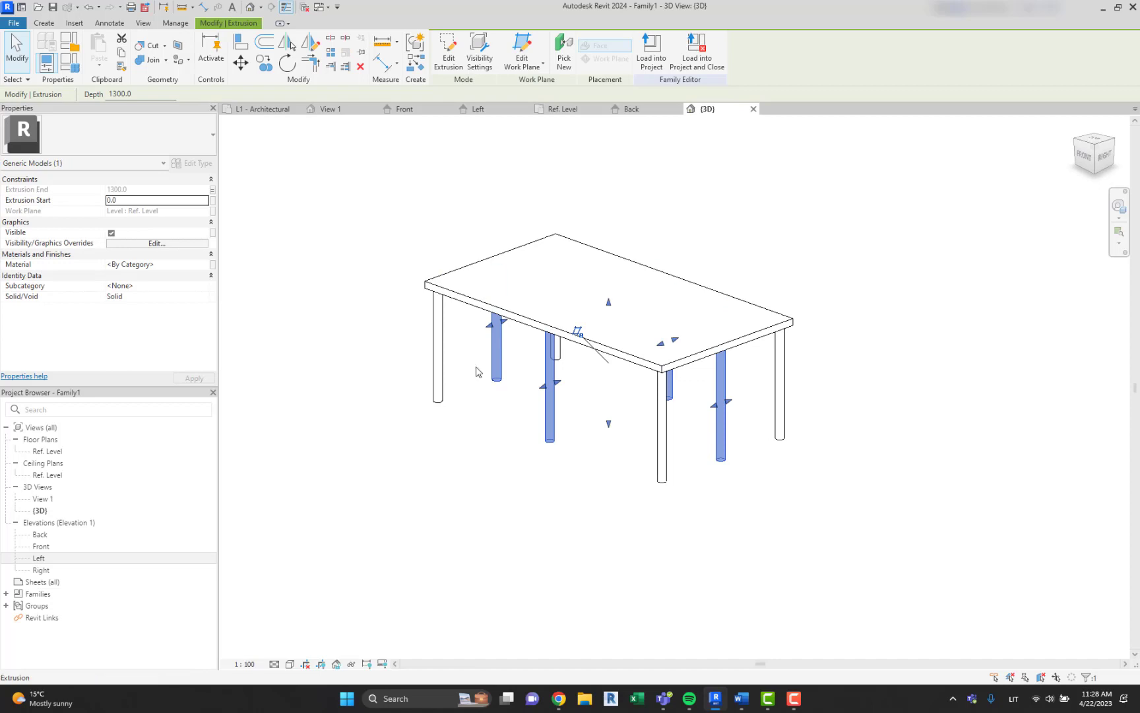
pyautogui.scroll(1, 554, 284)
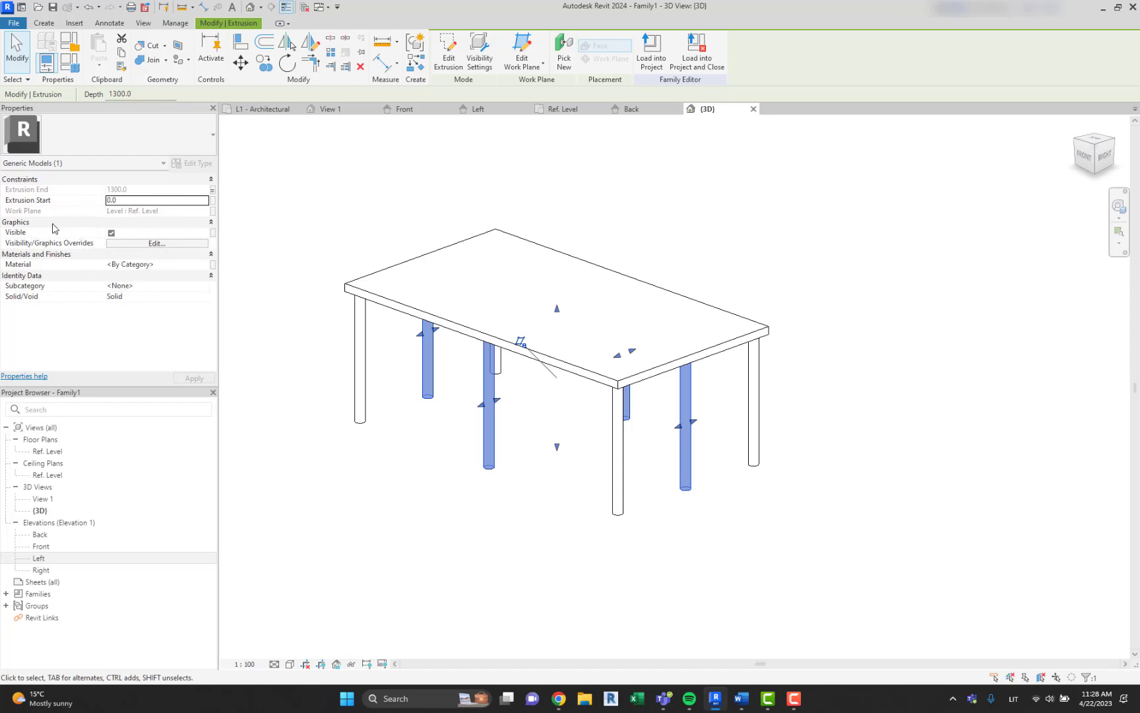
pyautogui.click(212, 233)
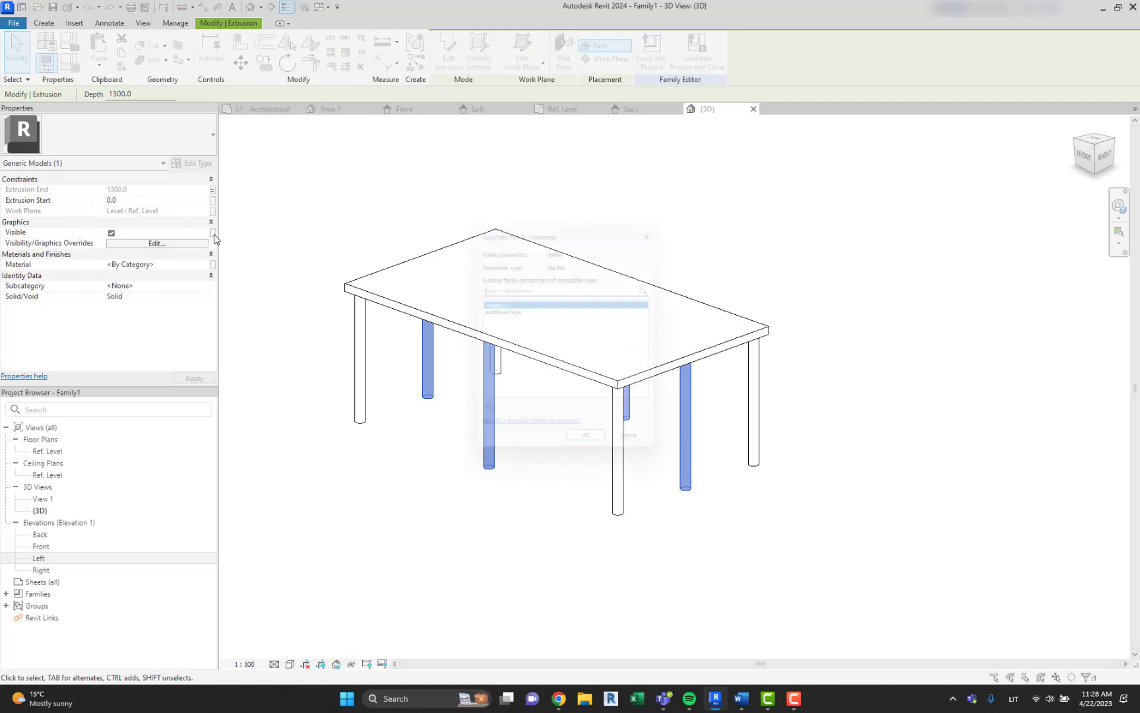
pyautogui.click(507, 312)
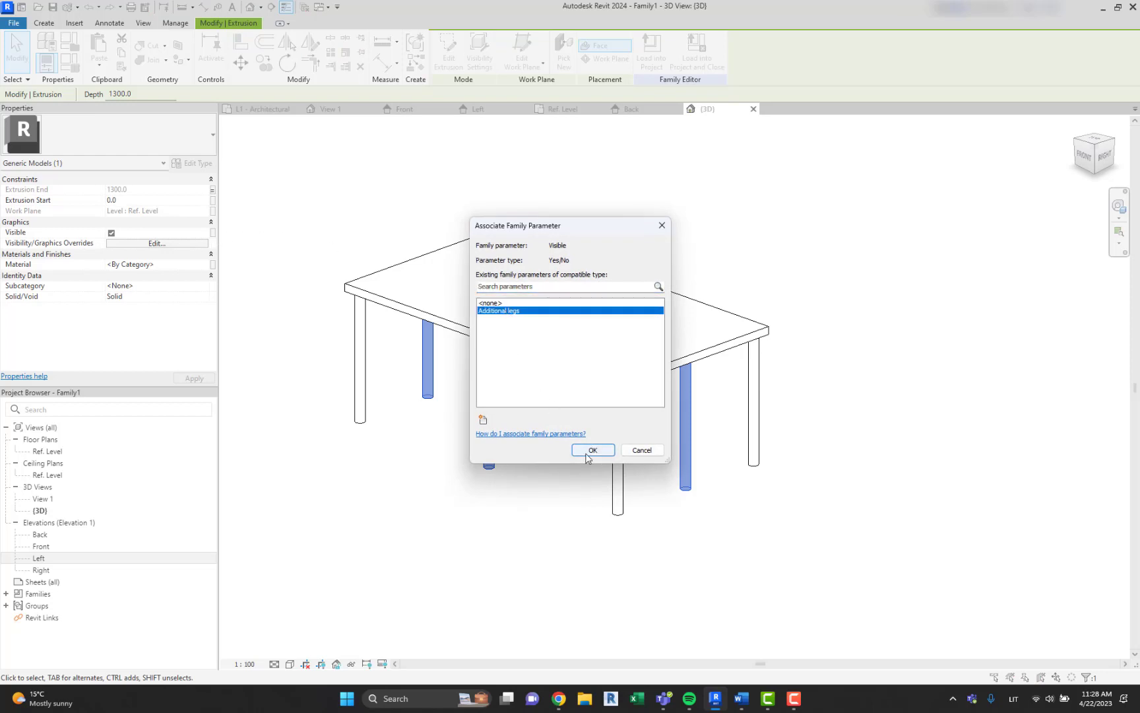
pyautogui.click(587, 452)
pyautogui.click(576, 456)
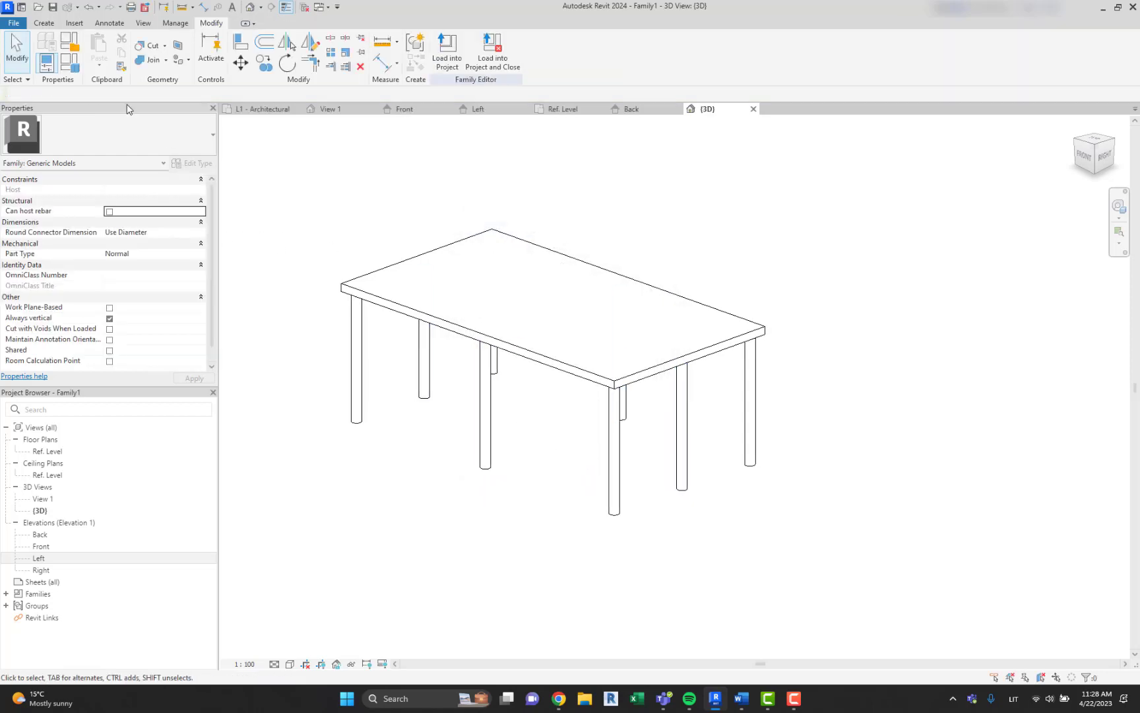
# Set the table family's Width to 2000 and the 3D view's detail level to Fine
pyautogui.click(77, 64)
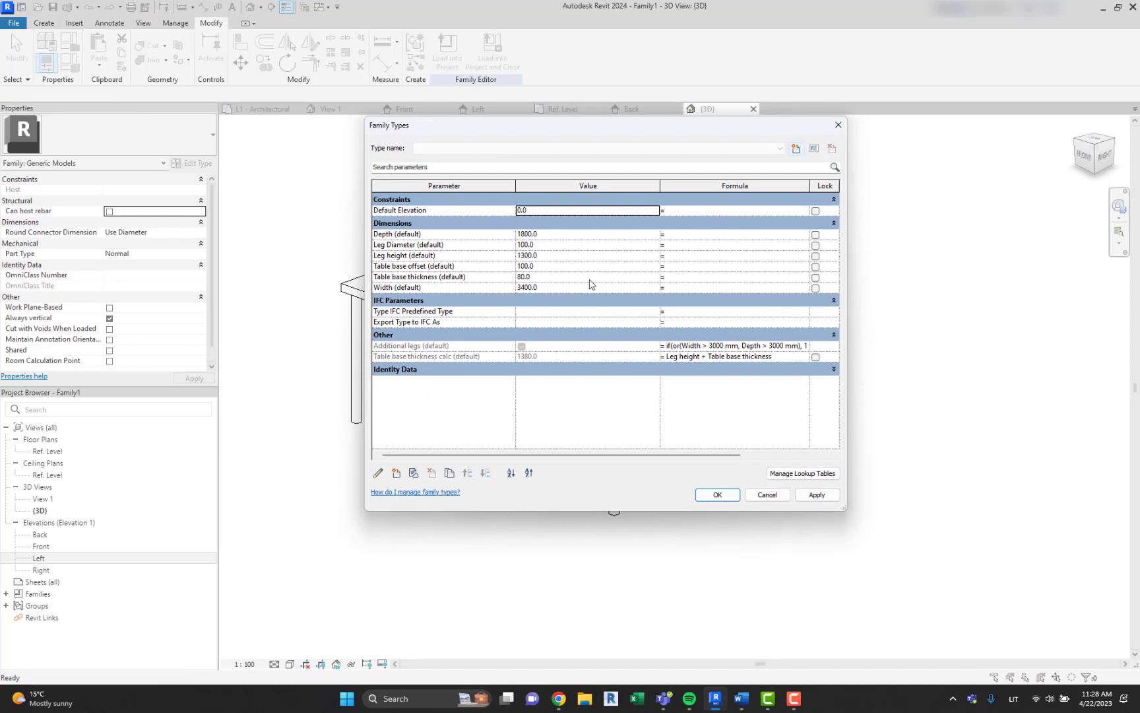
pyautogui.click(588, 289)
pyautogui.write('2000')
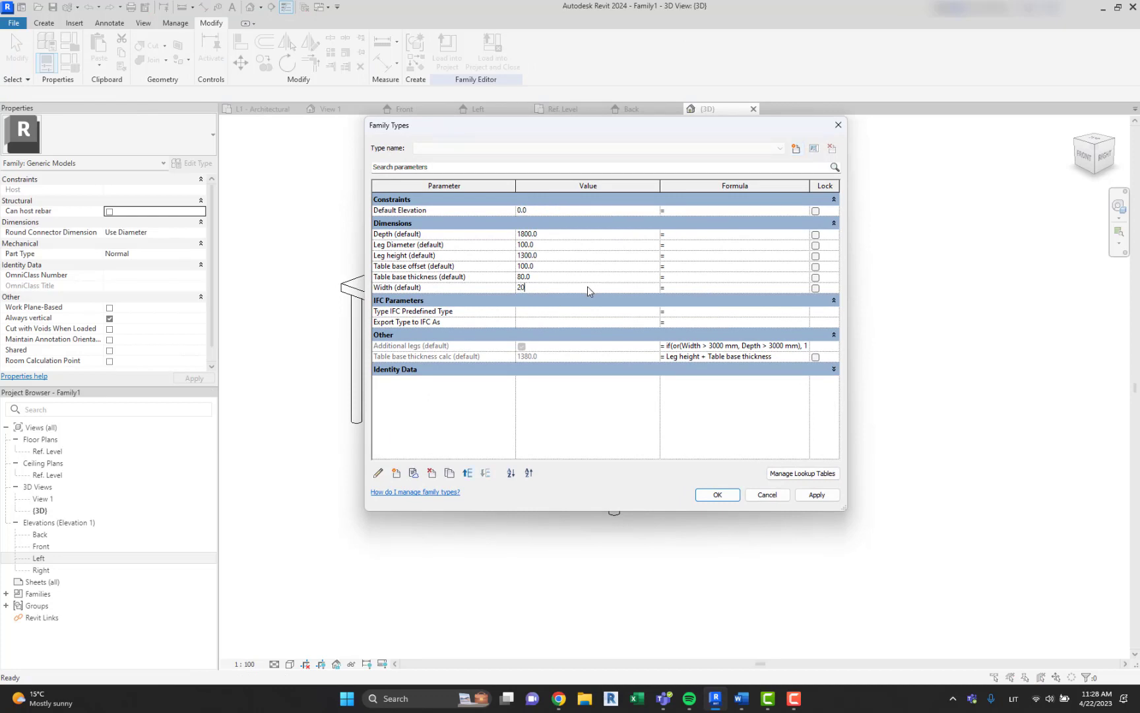
pyautogui.click(819, 495)
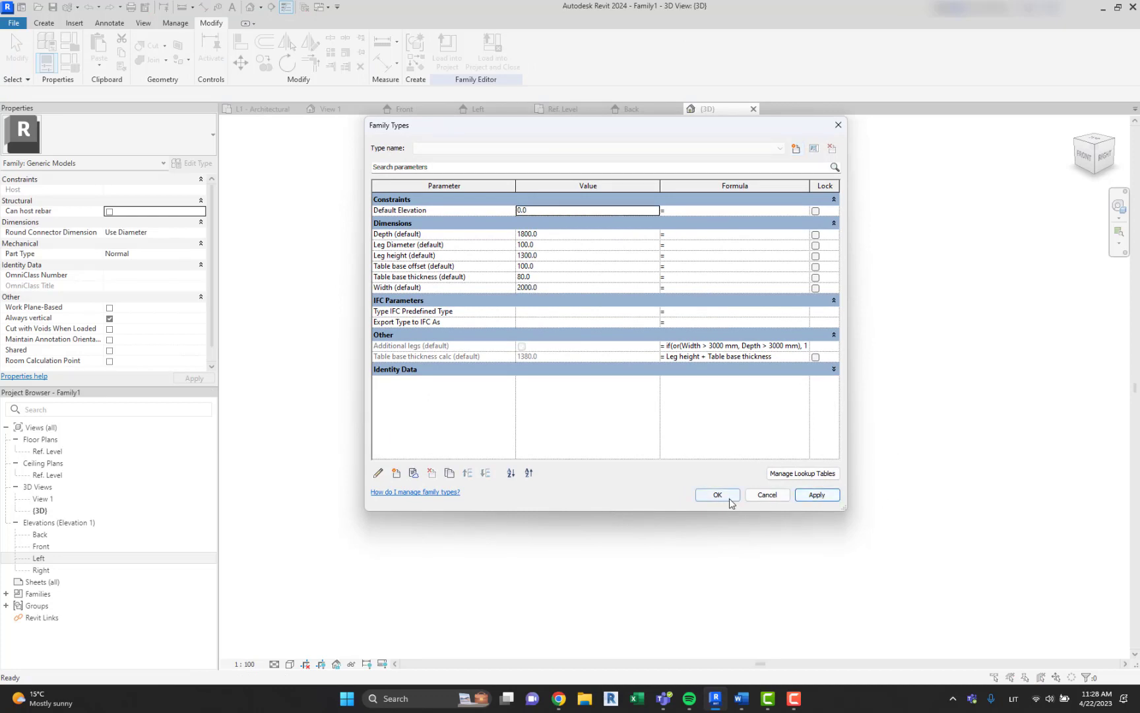
pyautogui.click(717, 495)
pyautogui.click(274, 663)
pyautogui.click(281, 652)
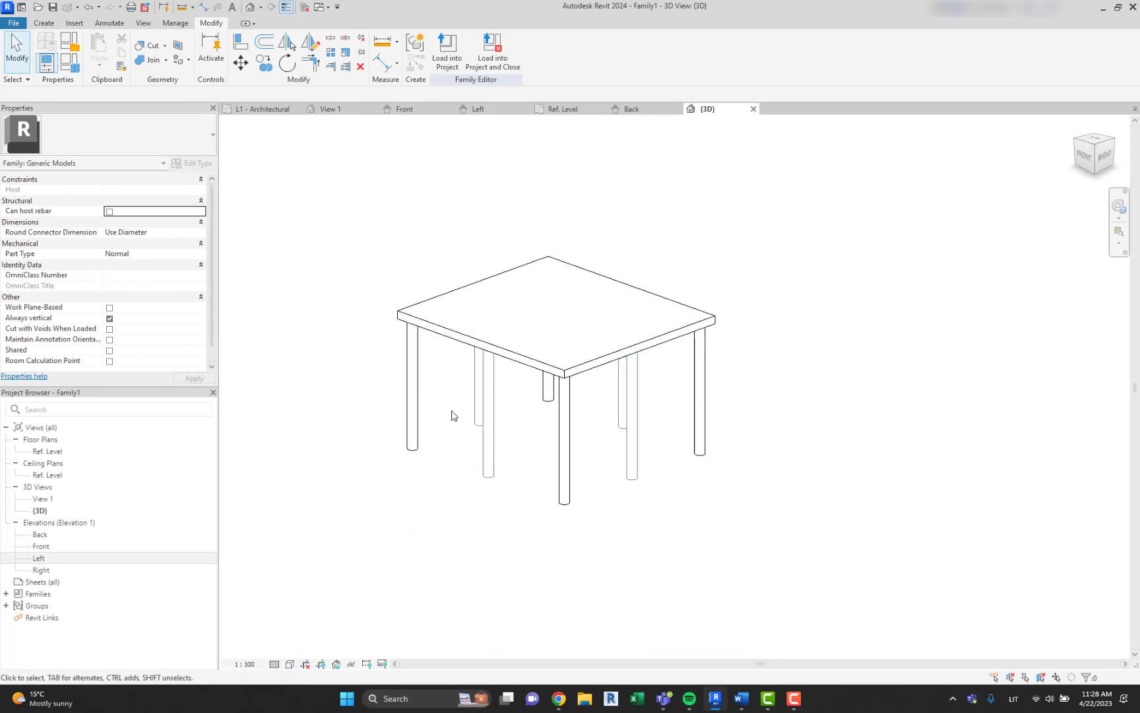
# Load the table family into the project and place one instance on the L1 - Architectural floor plan
pyautogui.click(455, 66)
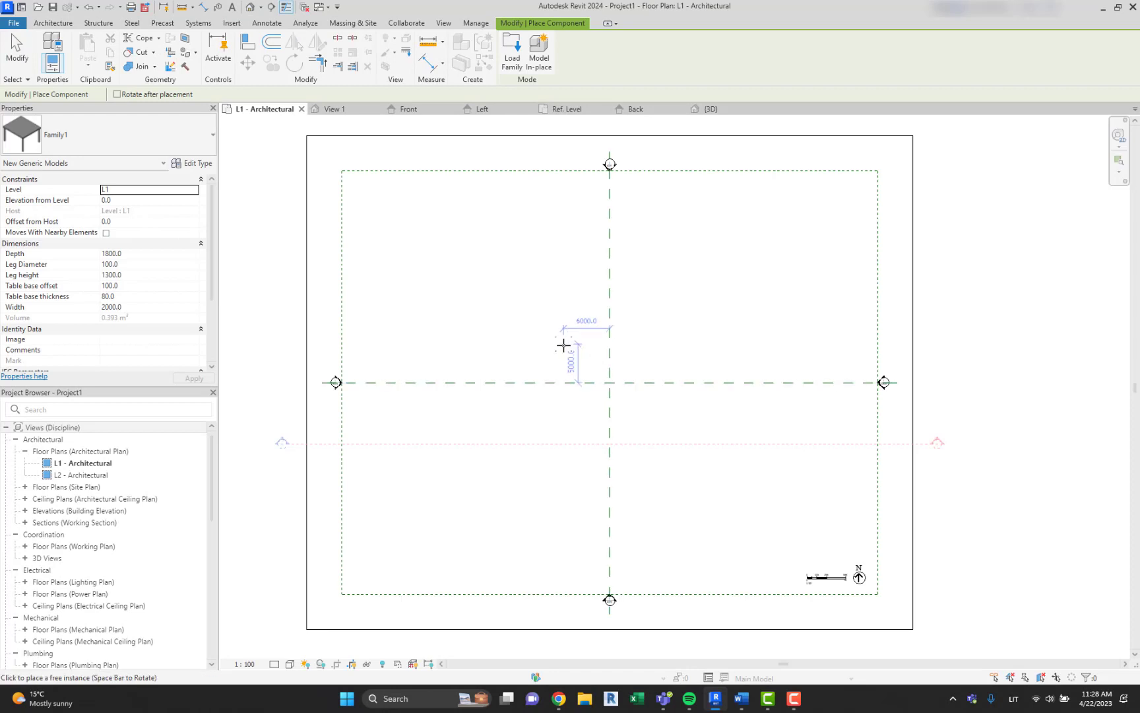
pyautogui.press('Escape')
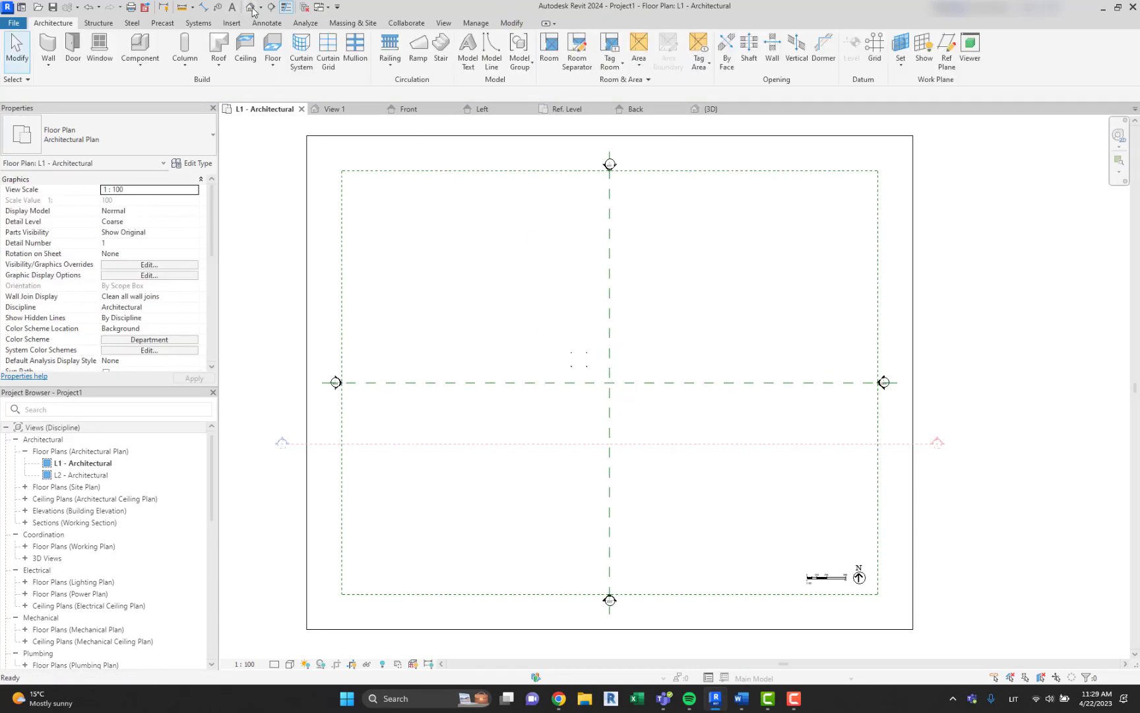
# Examine the placed table and its legs in the project's default 3D view
pyautogui.click(251, 8)
pyautogui.scroll(5, 732, 463)
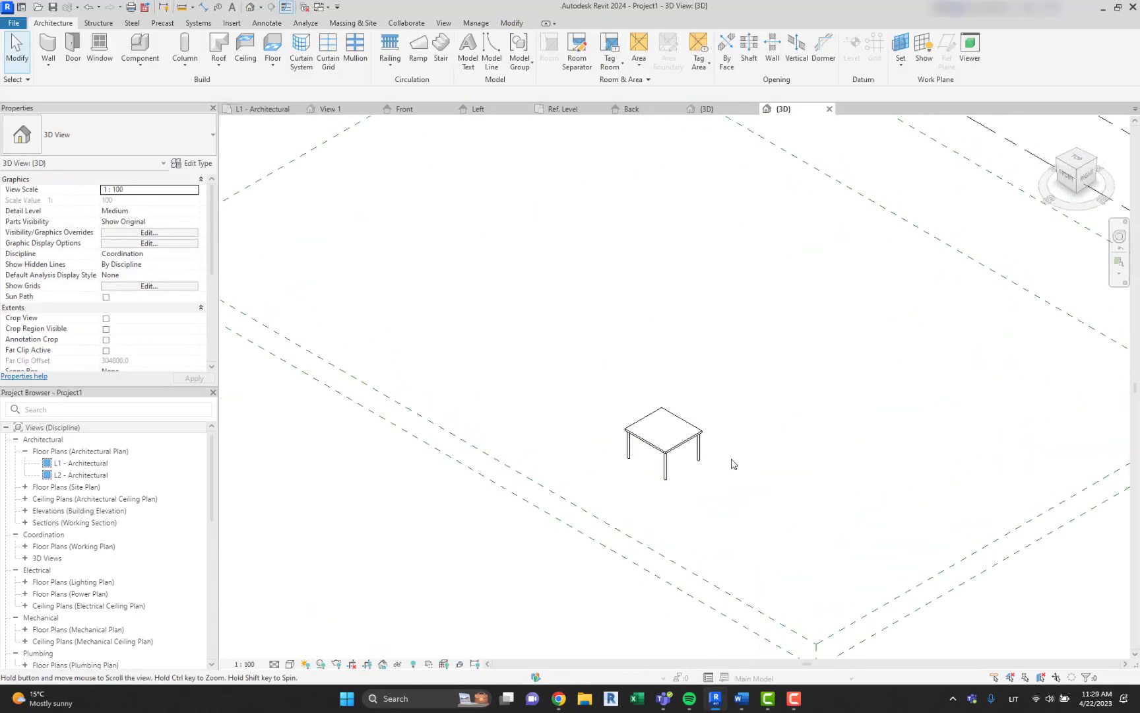
pyautogui.keyDown('shift'); pyautogui.moveTo(734, 464); pyautogui.dragTo(639, 344, button='middle'); pyautogui.keyUp('shift')
pyautogui.scroll(3, 670, 384)
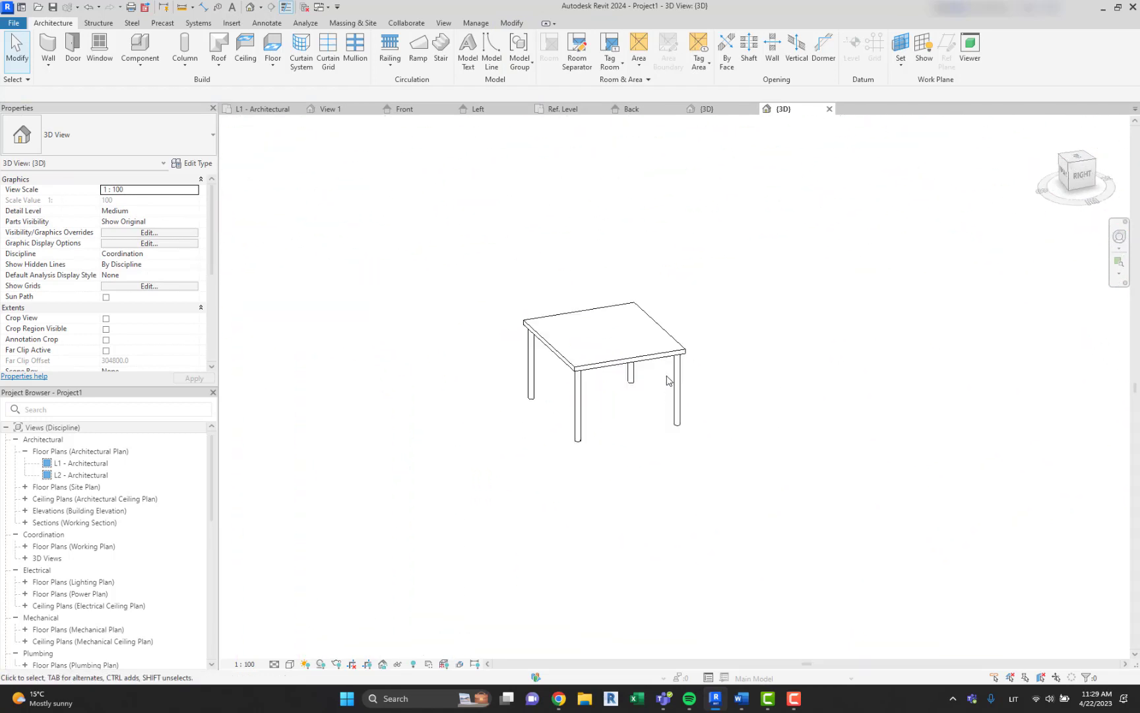
pyautogui.scroll(4, 668, 380)
pyautogui.click(757, 399)
pyautogui.keyDown('shift'); pyautogui.moveTo(756, 400); pyautogui.dragTo(773, 372, button='middle'); pyautogui.keyUp('shift')
pyautogui.click(899, 379)
pyautogui.moveTo(898, 379); pyautogui.dragTo(878, 371, button='middle')
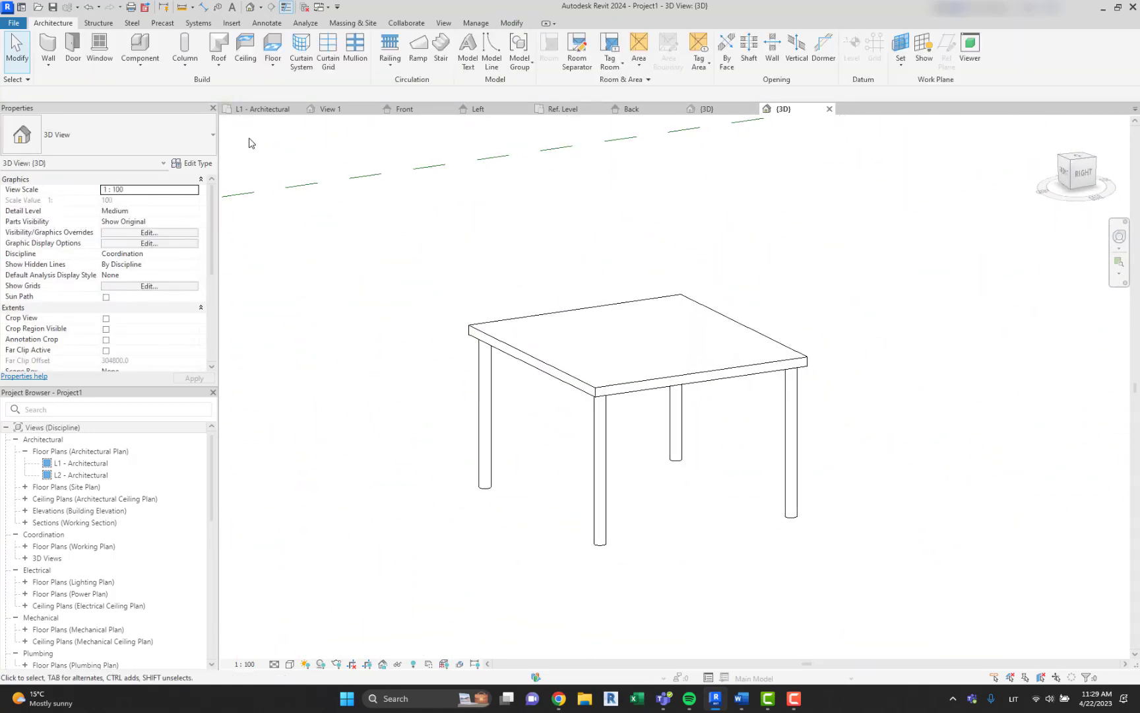
# Set the placed table's Width to 3100 to test the additional legs' visibility
pyautogui.click(474, 326)
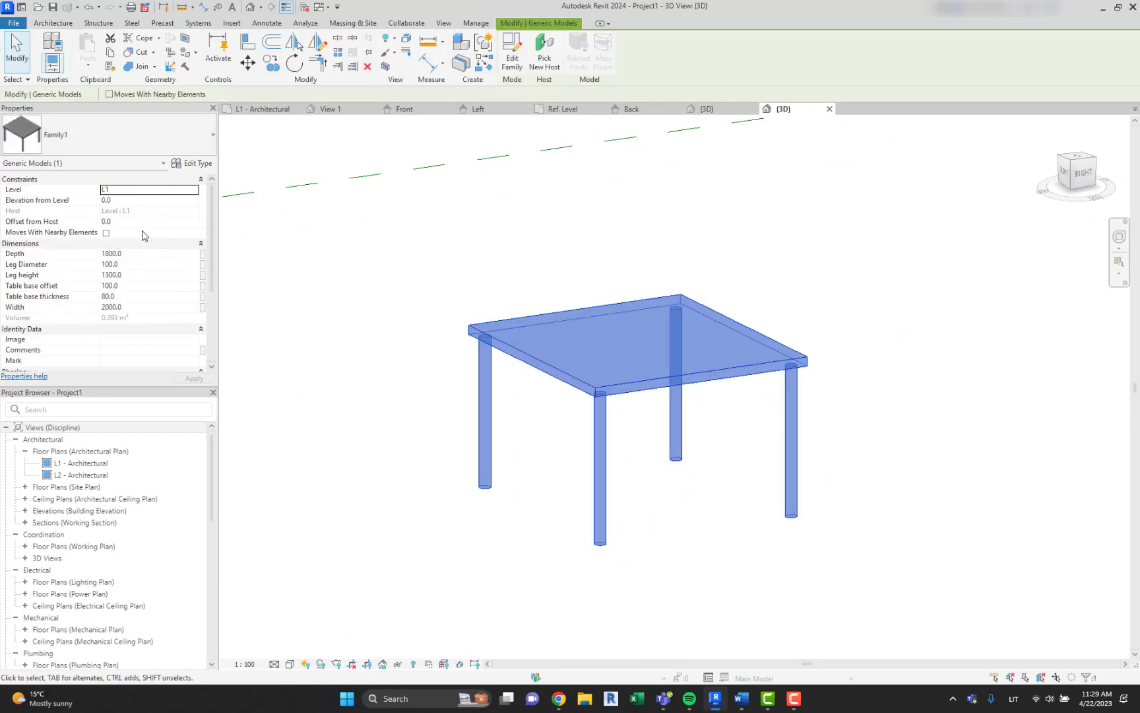
pyautogui.click(156, 311)
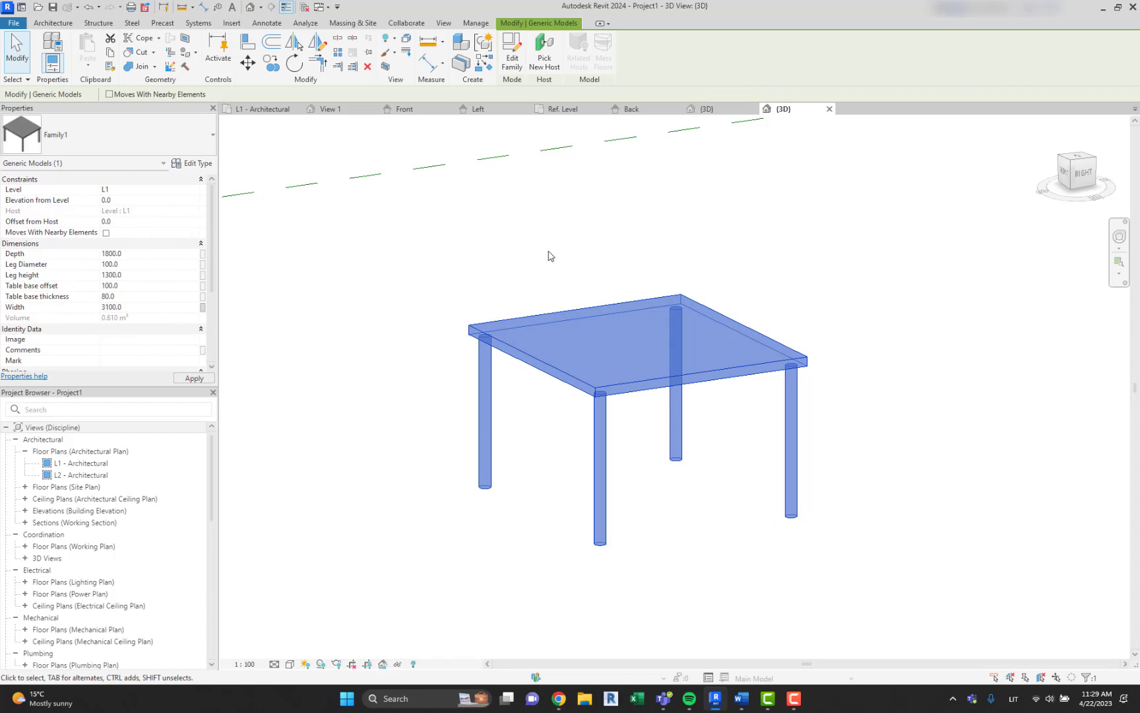
pyautogui.click(585, 224)
pyautogui.click(557, 436)
pyautogui.scroll(-2, 557, 429)
pyautogui.keyDown('shift'); pyautogui.moveTo(573, 428); pyautogui.dragTo(629, 438, button='middle'); pyautogui.keyUp('shift')
pyautogui.click(237, 336)
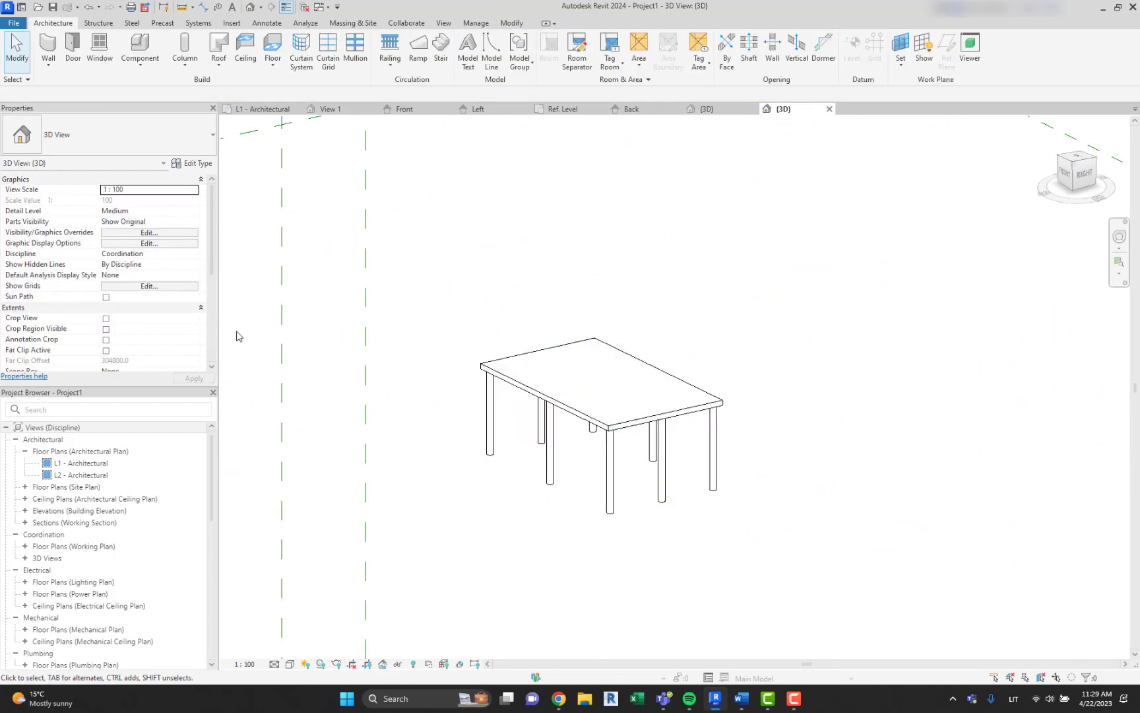
# Set the placed table's Width to 1500
pyautogui.click(499, 384)
pyautogui.click(154, 308)
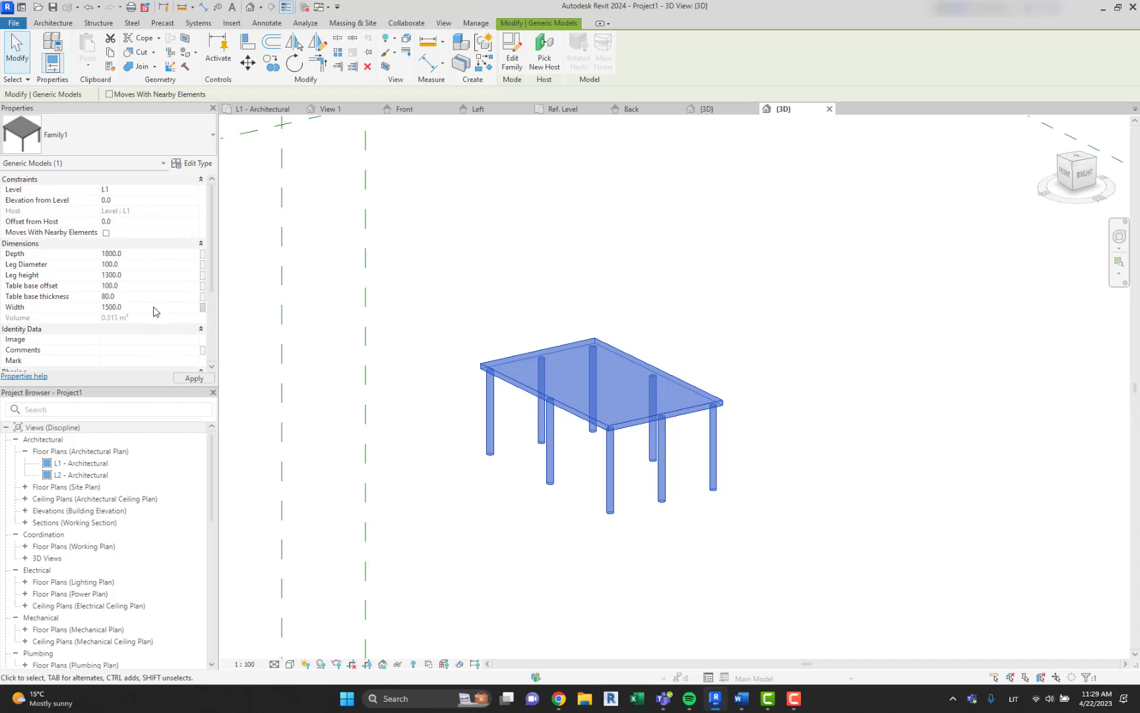
pyautogui.write('1500.0')
pyautogui.press('Return')
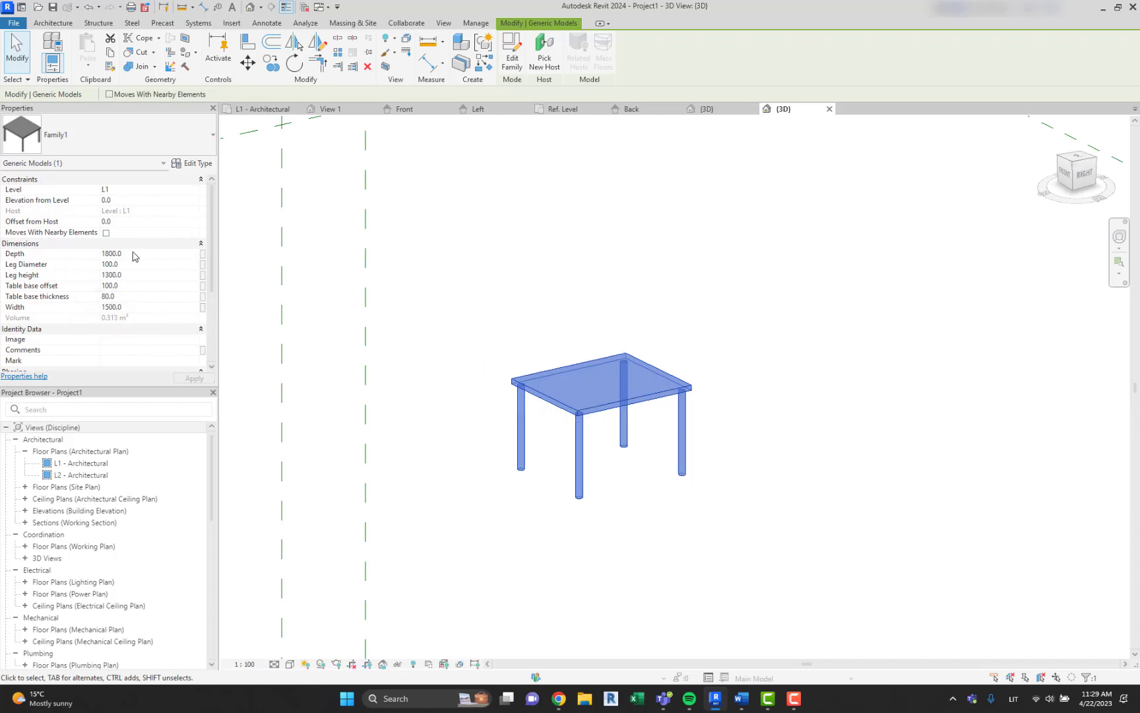
# Increase the placed table's Depth above the 3000 mm threshold to test the additional legs' visibility
pyautogui.click(158, 247)
pyautogui.click(155, 248)
pyautogui.hotkey('ctrl', 'z')
pyautogui.click(629, 295)
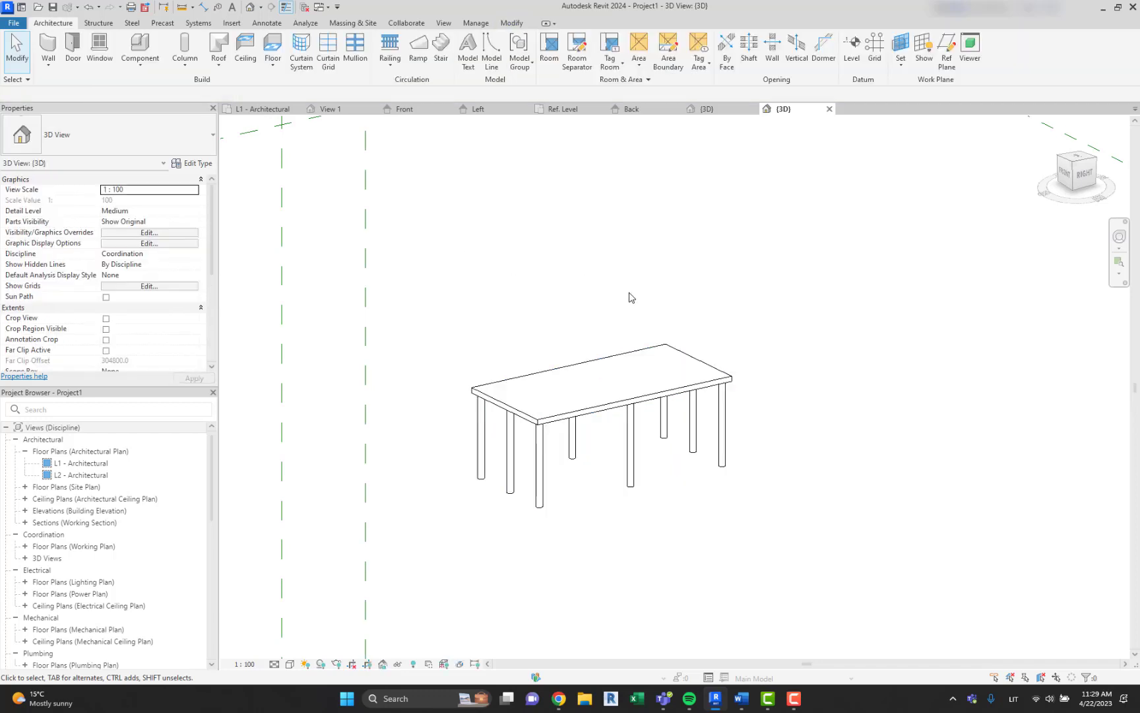
pyautogui.moveTo(647, 382)
pyautogui.keyDown('shift'); pyautogui.mouseDown(button='middle')
pyautogui.moveTo(624, 396)
pyautogui.moveTo(663, 406)
pyautogui.moveTo(642, 399)
pyautogui.mouseUp(button='middle'); pyautogui.keyUp('shift')
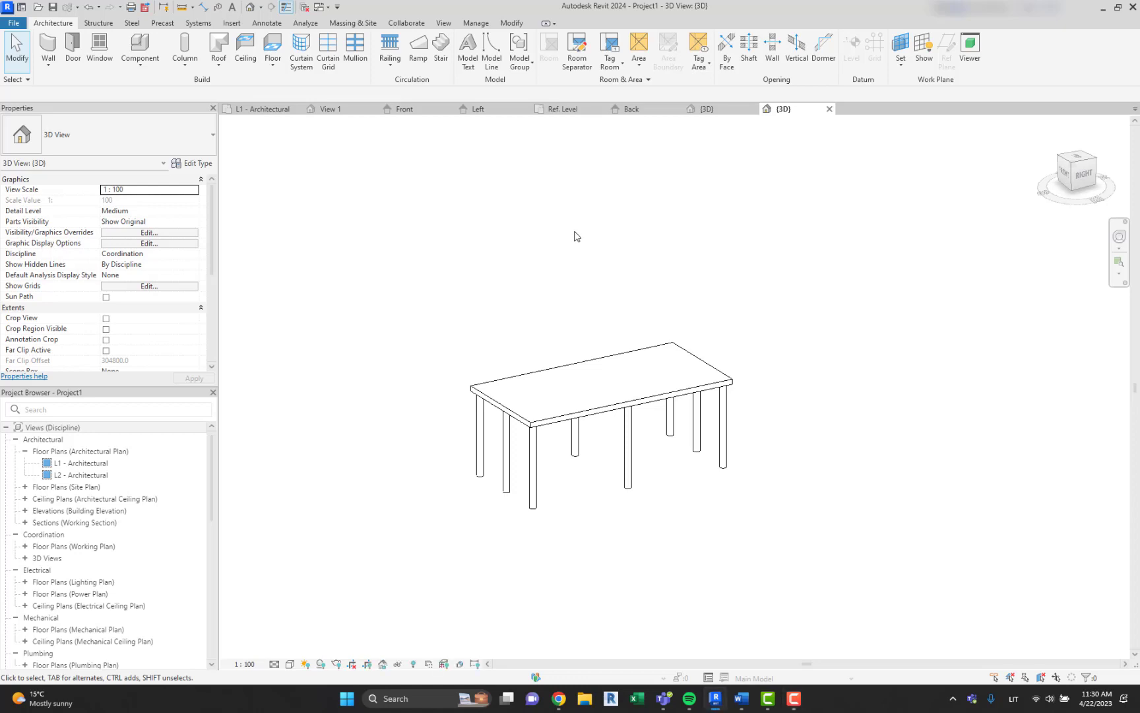
pyautogui.moveTo(598, 257); pyautogui.dragTo(620, 226, button='middle')
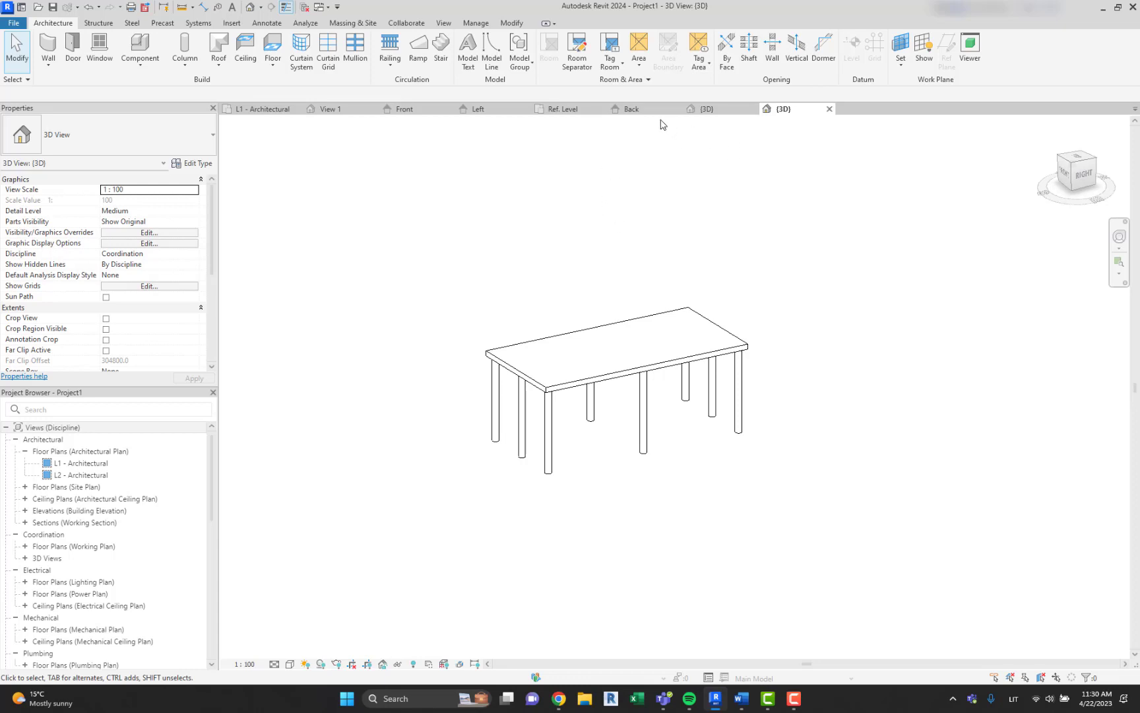
# From the family's Back elevation, define a new instance family parameter named Center Leg, grouped under Other
pyautogui.click(633, 111)
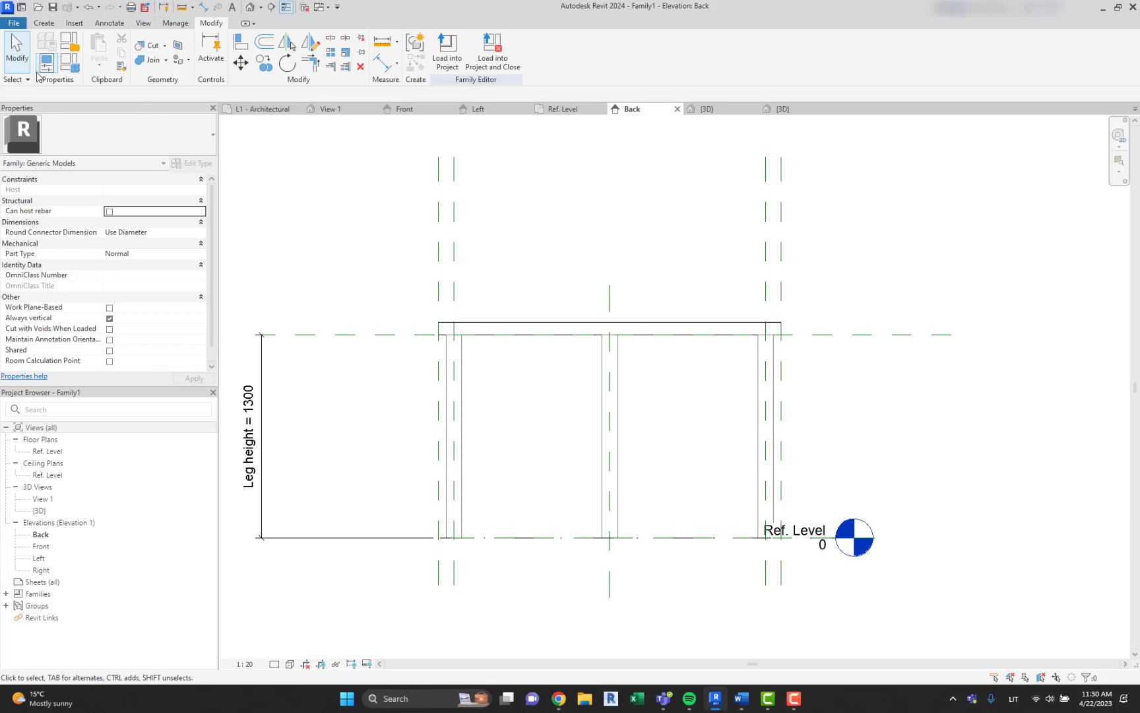
pyautogui.click(69, 64)
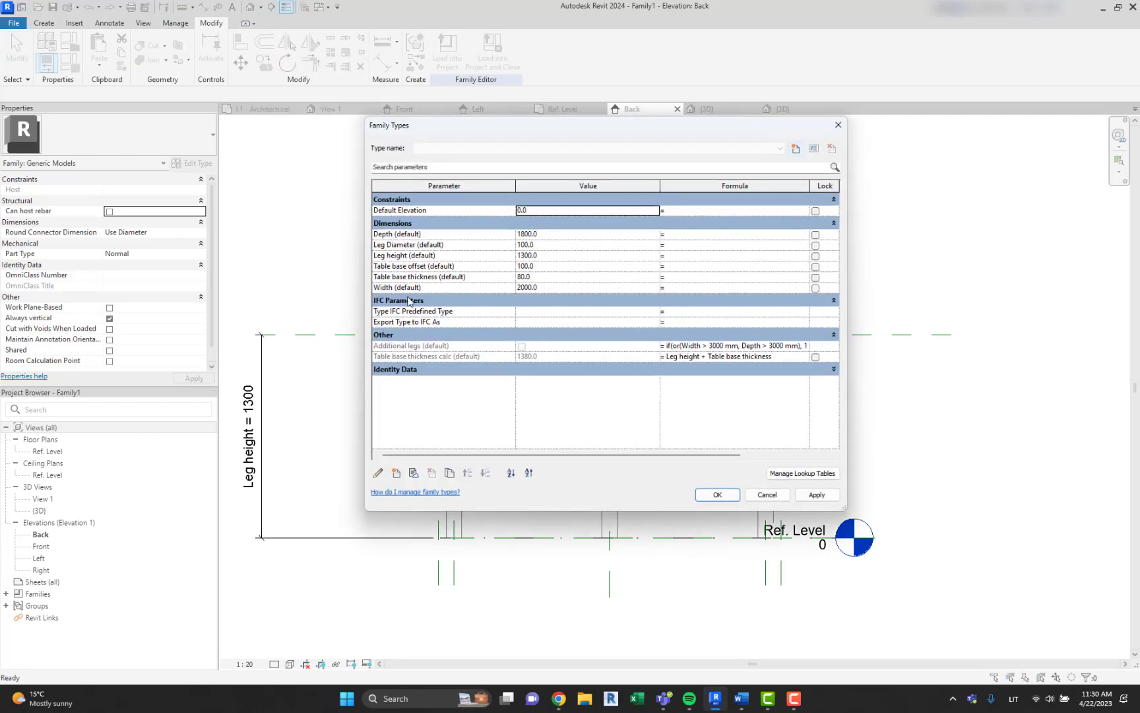
pyautogui.click(396, 473)
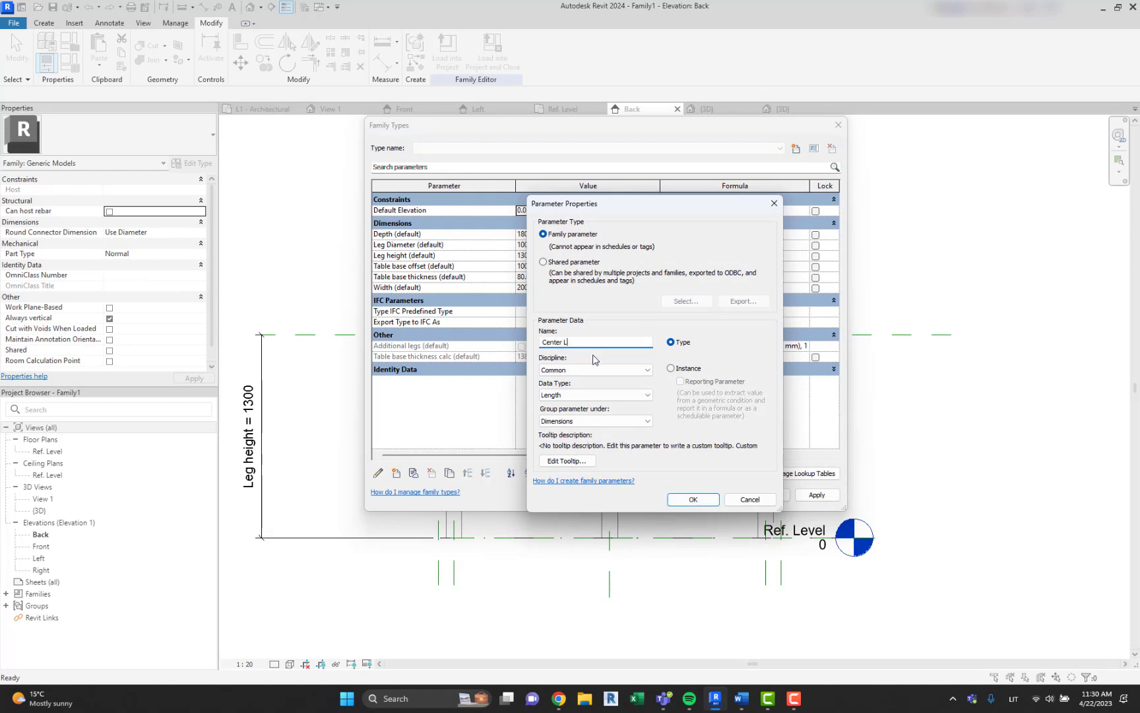
pyautogui.click(690, 370)
pyautogui.click(594, 395)
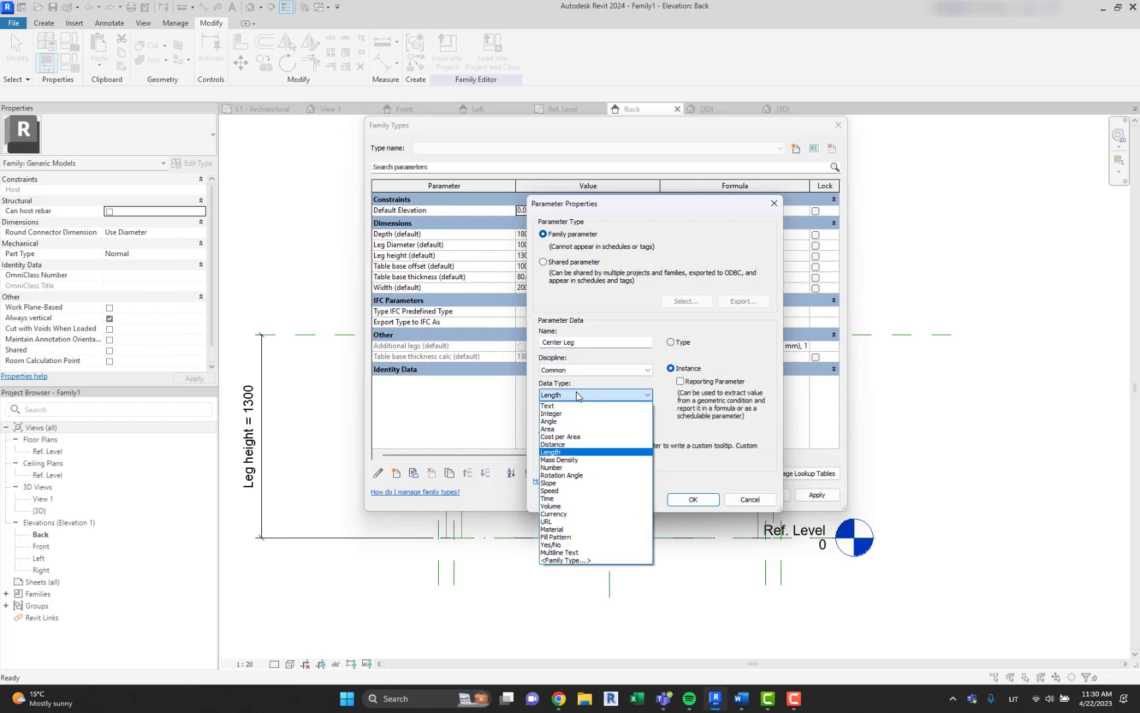
pyautogui.click(568, 553)
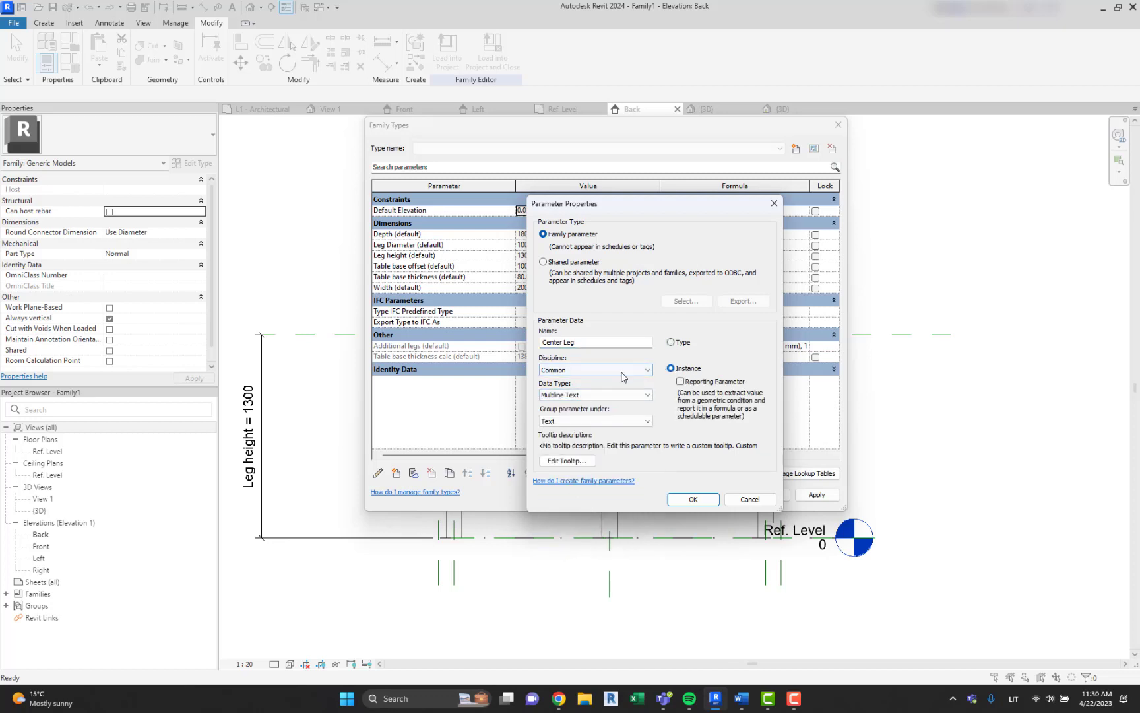
pyautogui.click(587, 420)
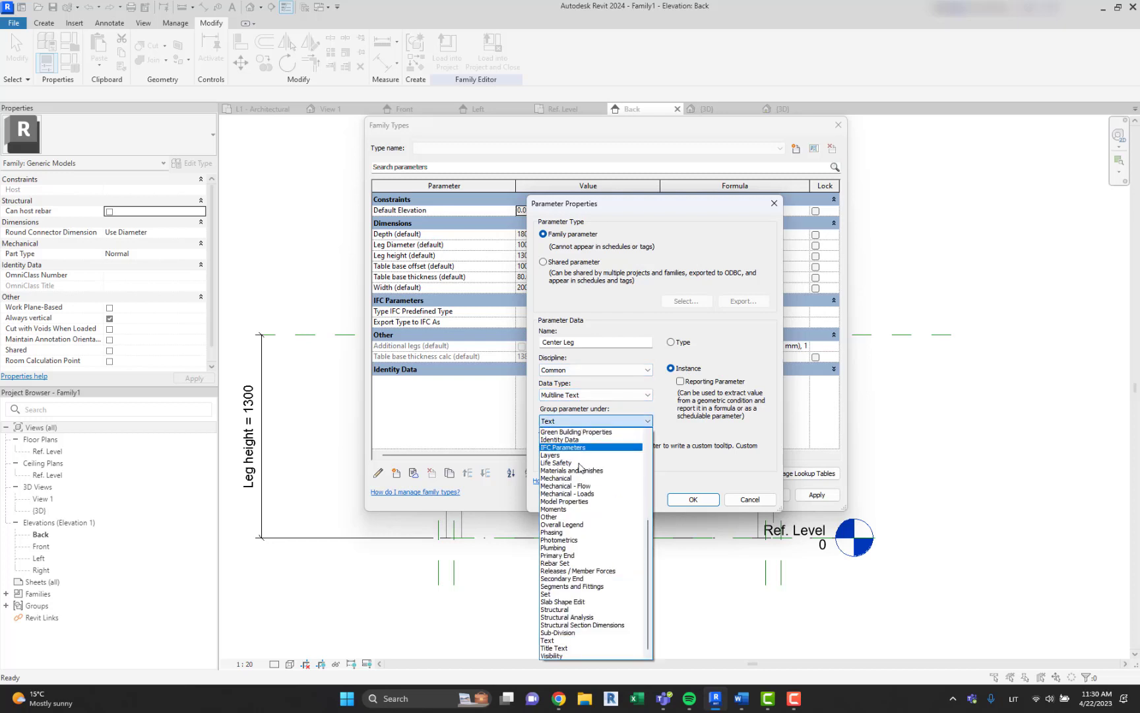
pyautogui.click(580, 518)
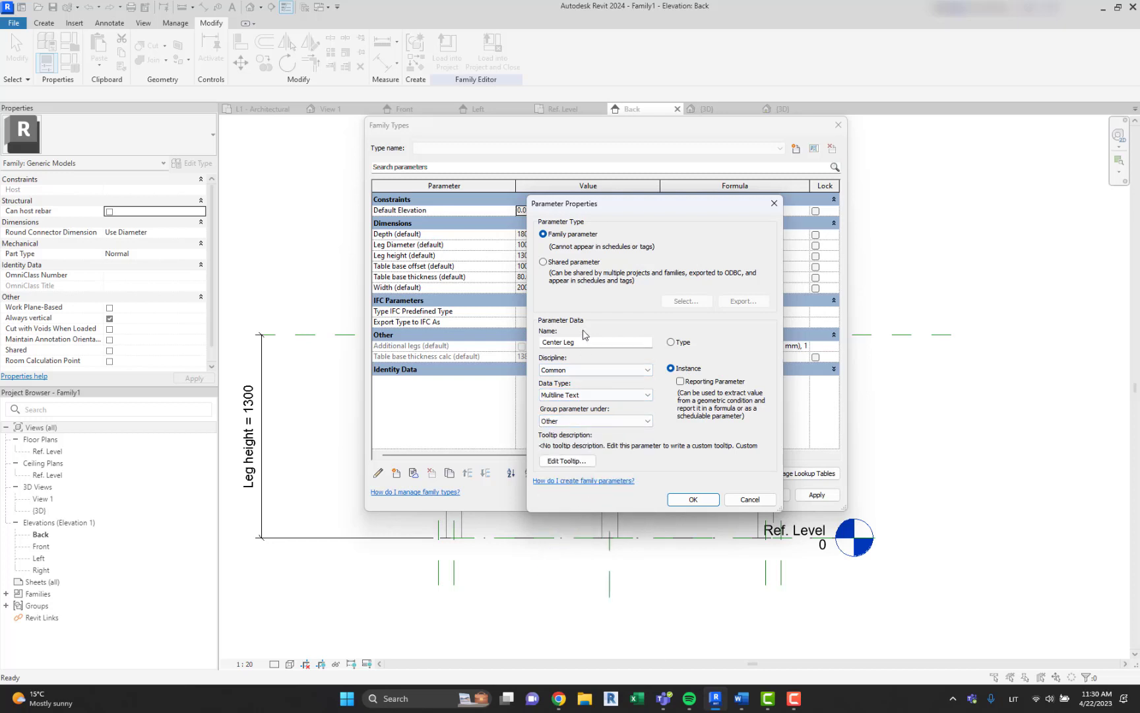
# Give the Center Leg parameter the Yes/No data type and confirm the new parameter and the family types
pyautogui.click(594, 369)
pyautogui.click(581, 381)
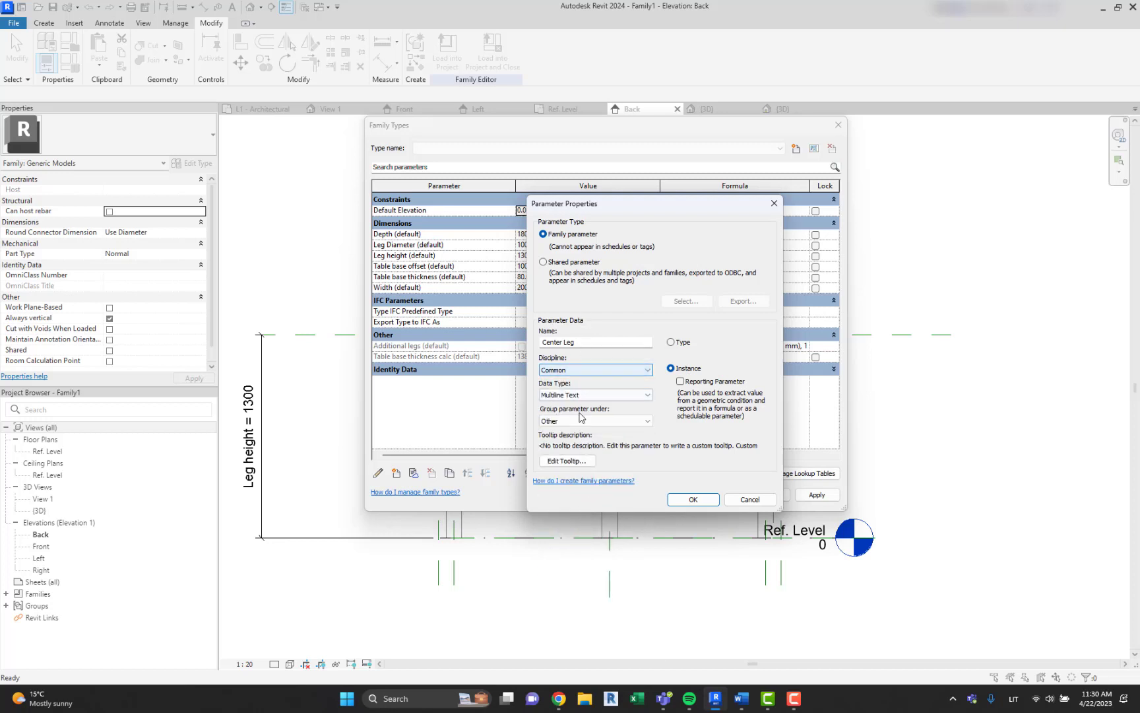
pyautogui.click(594, 395)
pyautogui.click(585, 545)
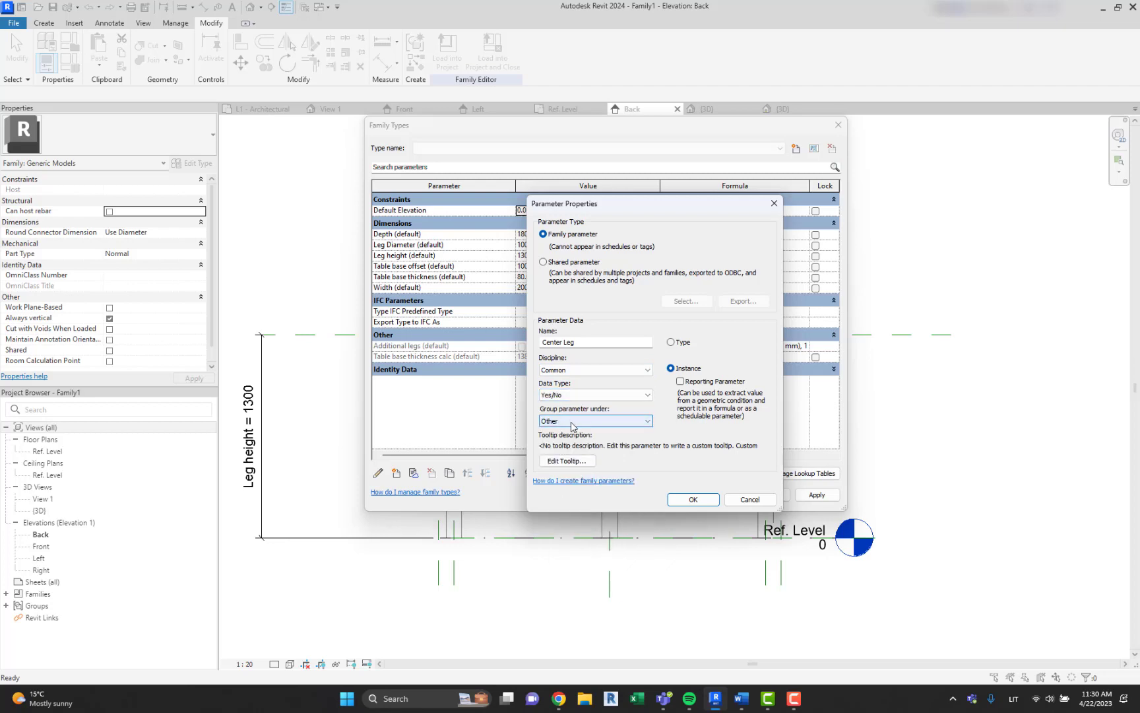
pyautogui.click(686, 501)
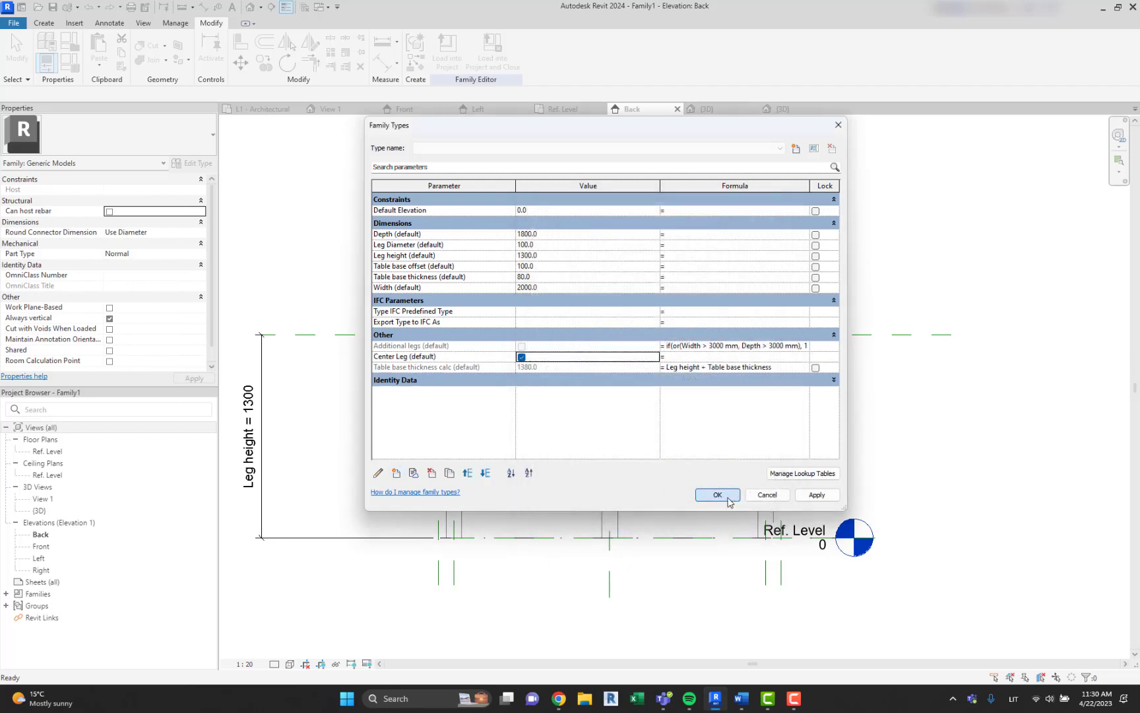
pyautogui.click(728, 501)
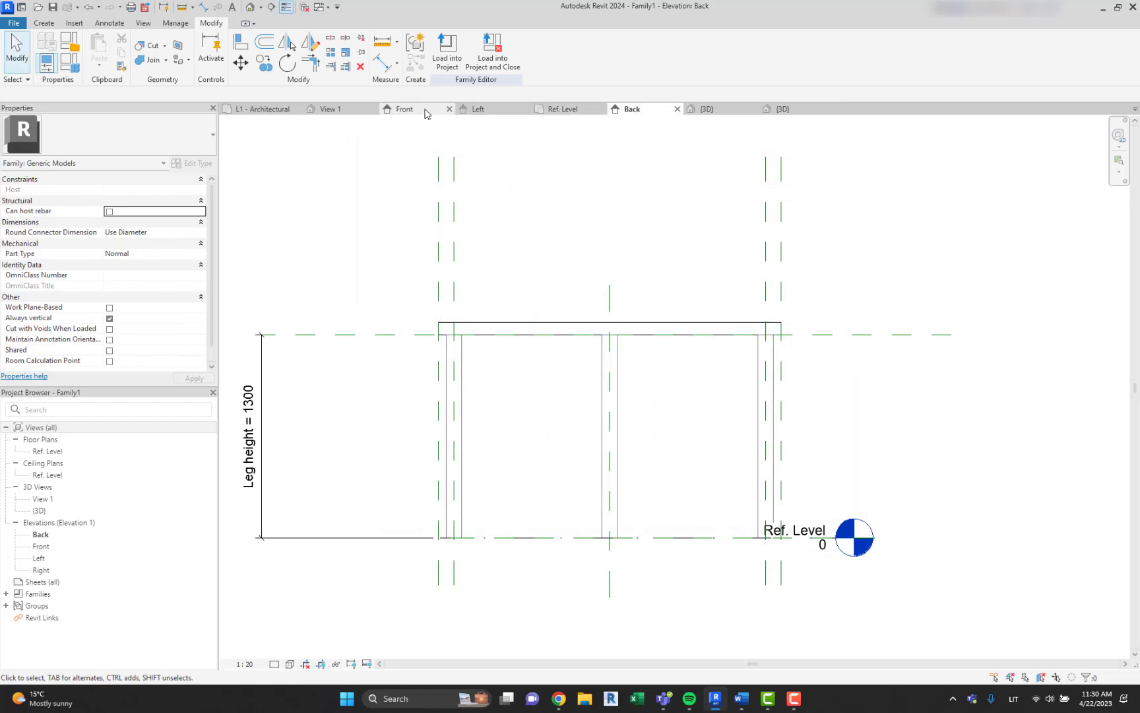
# Examine the family's tabletop and existing legs from several angles in View 1
pyautogui.click(333, 108)
pyautogui.keyDown('shift'); pyautogui.moveTo(703, 382); pyautogui.dragTo(666, 386, button='middle'); pyautogui.keyUp('shift')
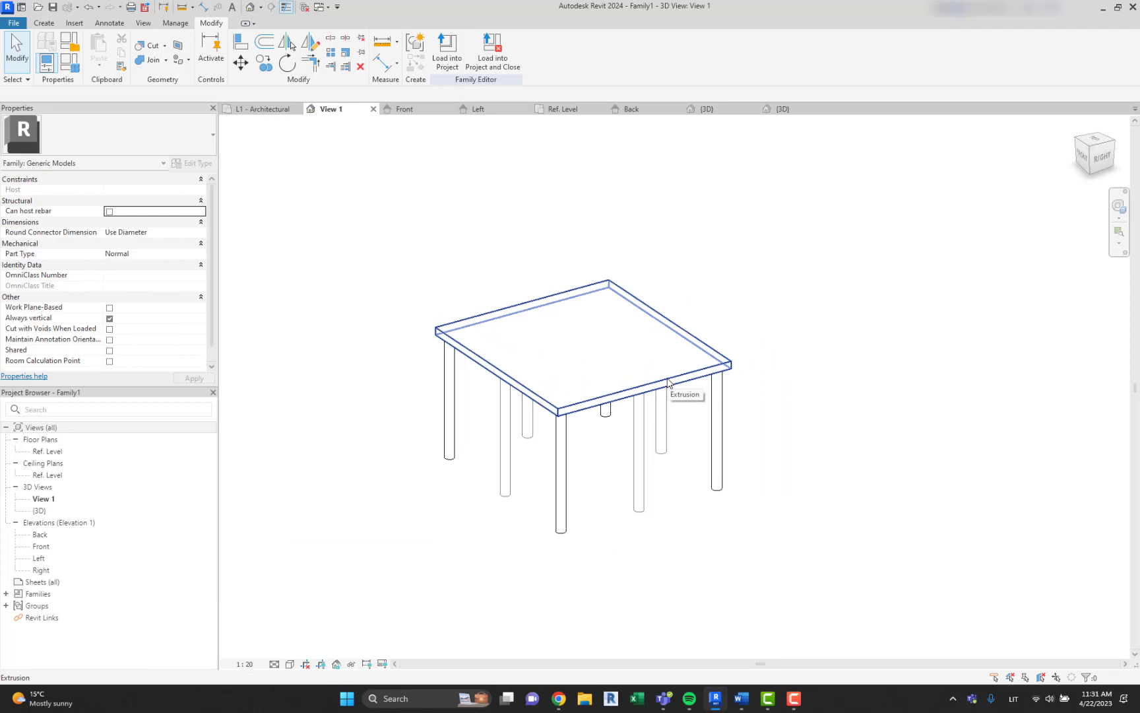
pyautogui.keyDown('shift'); pyautogui.moveTo(668, 382); pyautogui.dragTo(640, 403, button='middle'); pyautogui.keyUp('shift')
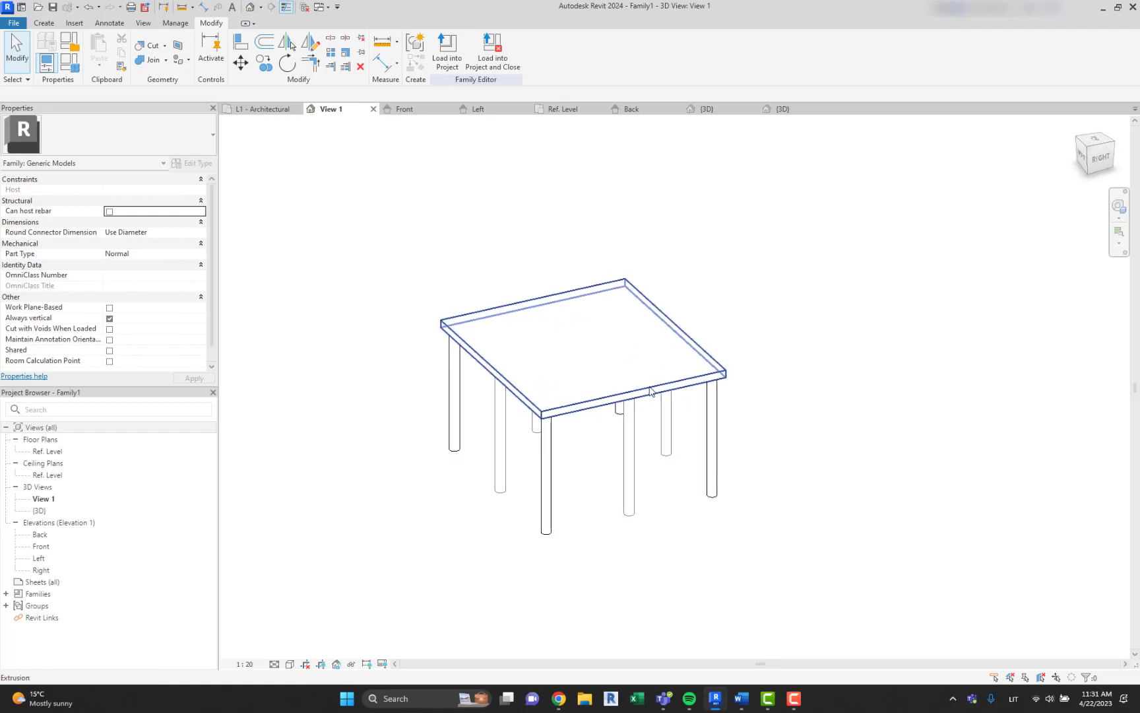
pyautogui.scroll(2, 596, 462)
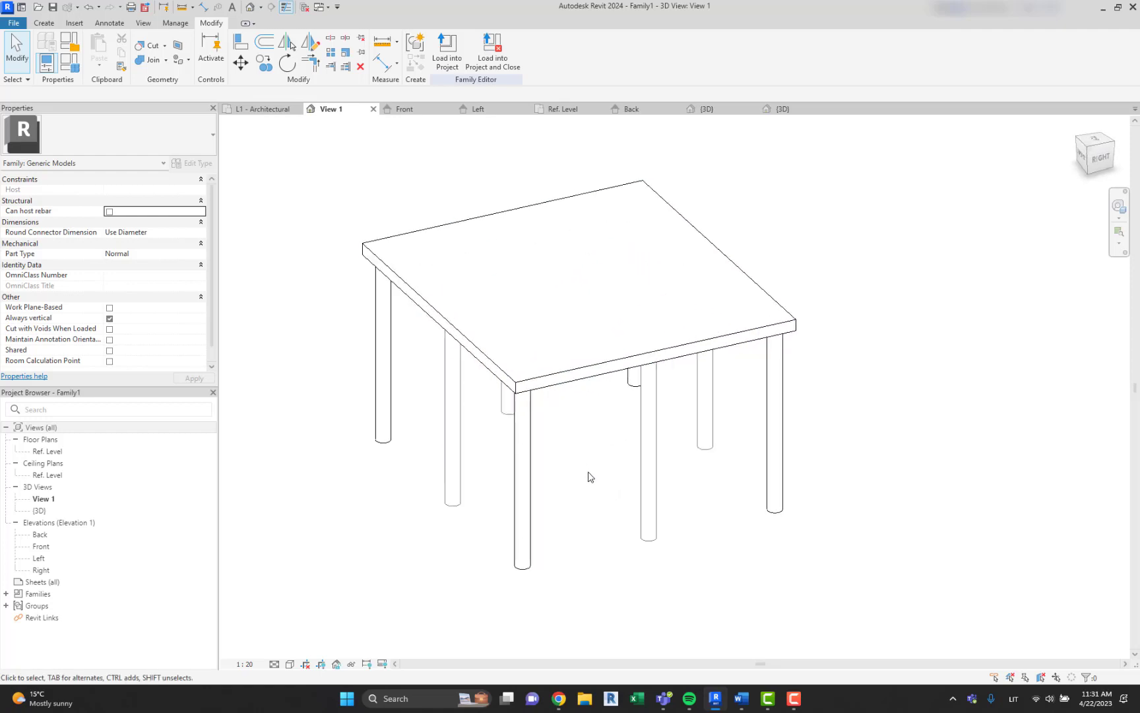
pyautogui.keyDown('shift'); pyautogui.moveTo(581, 300); pyautogui.dragTo(611, 307, button='middle'); pyautogui.keyUp('shift')
pyautogui.scroll(1, 611, 307)
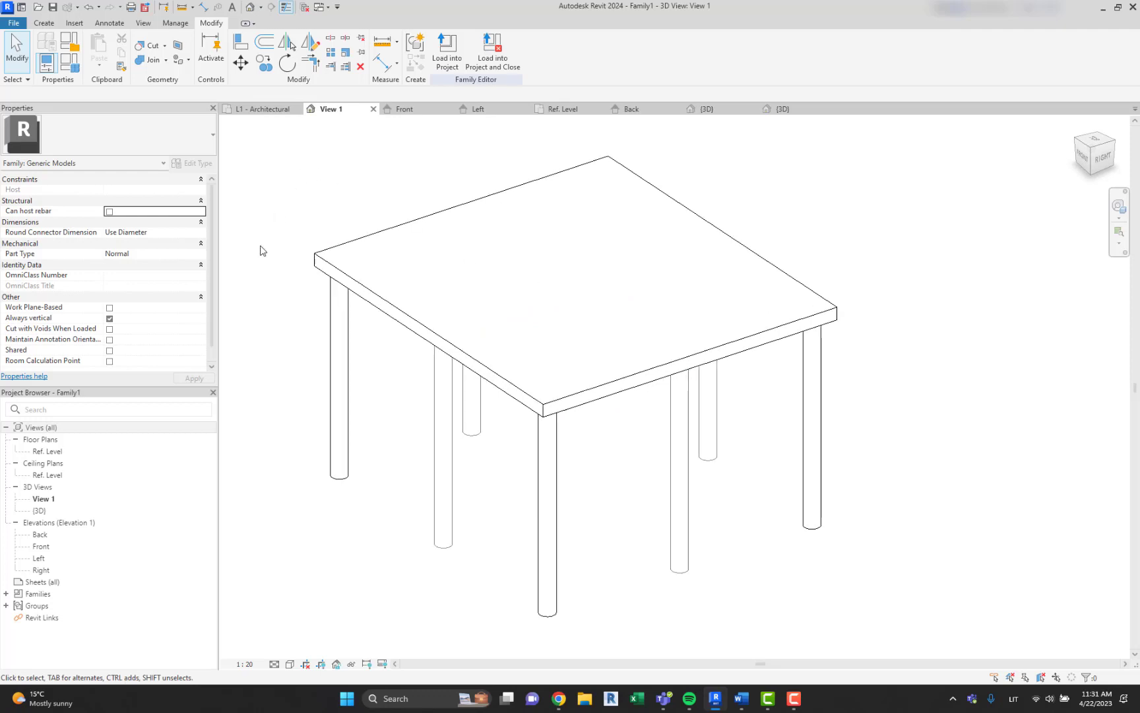
# In the Ref. Level plan, start an extrusion and sketch a circle about 280 mm in diameter at the center reference planes' intersection
pyautogui.click(264, 110)
pyautogui.click(564, 109)
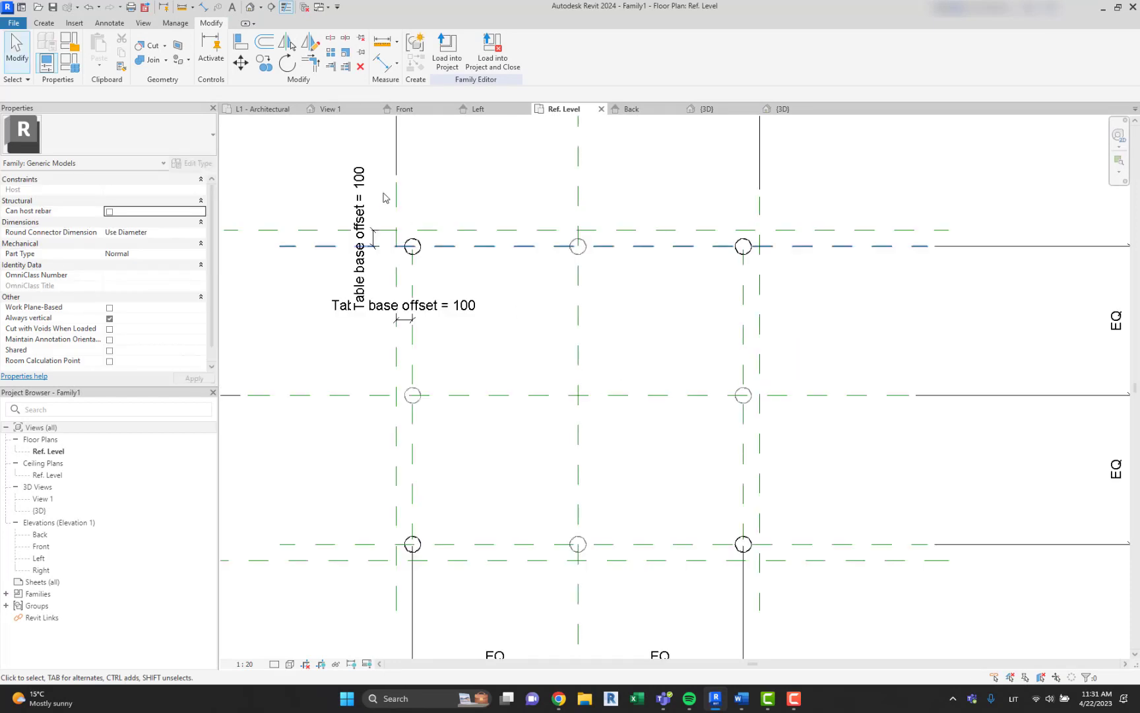
pyautogui.click(44, 24)
pyautogui.click(102, 52)
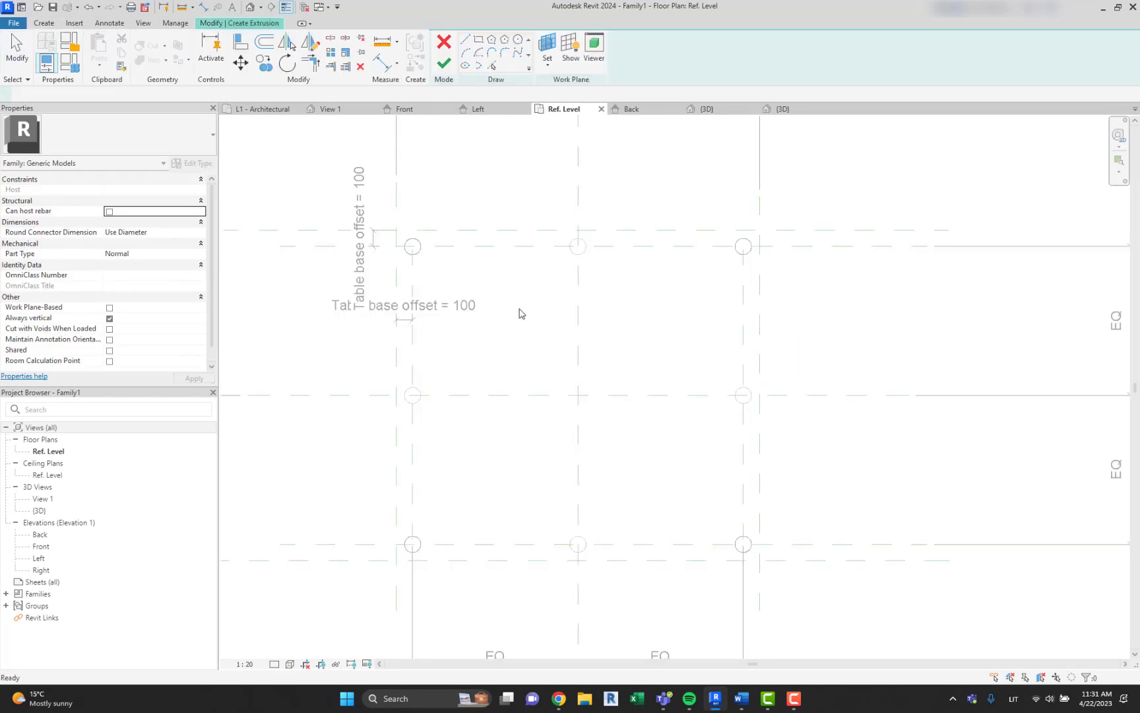
pyautogui.click(518, 39)
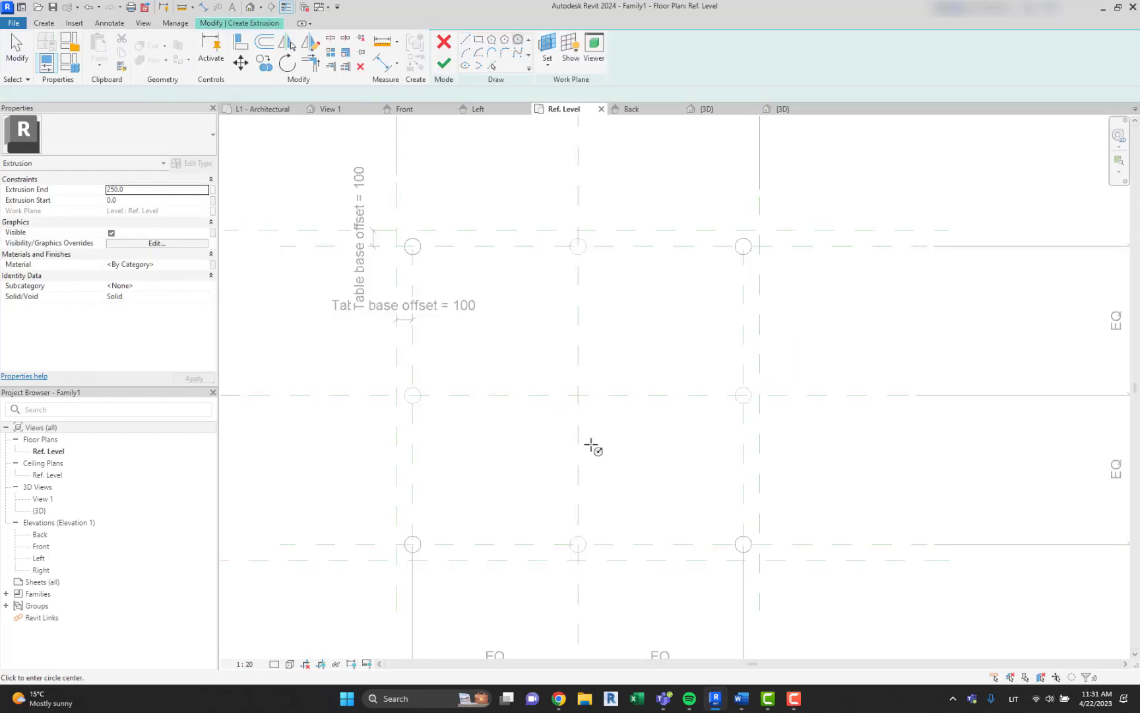
pyautogui.click(578, 395)
pyautogui.click(601, 383)
pyautogui.press('Escape')
pyautogui.press('Escape')
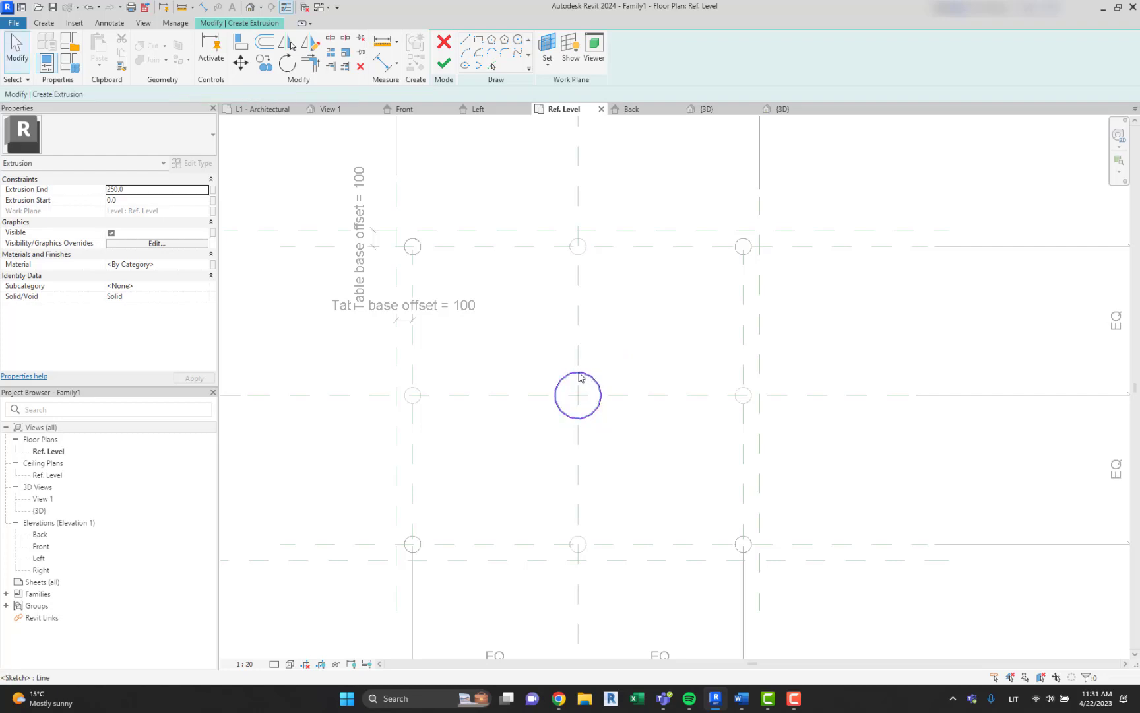
# Move the sketched circle away from the center reference planes and turn on its center mark
pyautogui.click(580, 376)
pyautogui.moveTo(565, 370); pyautogui.dragTo(536, 313)
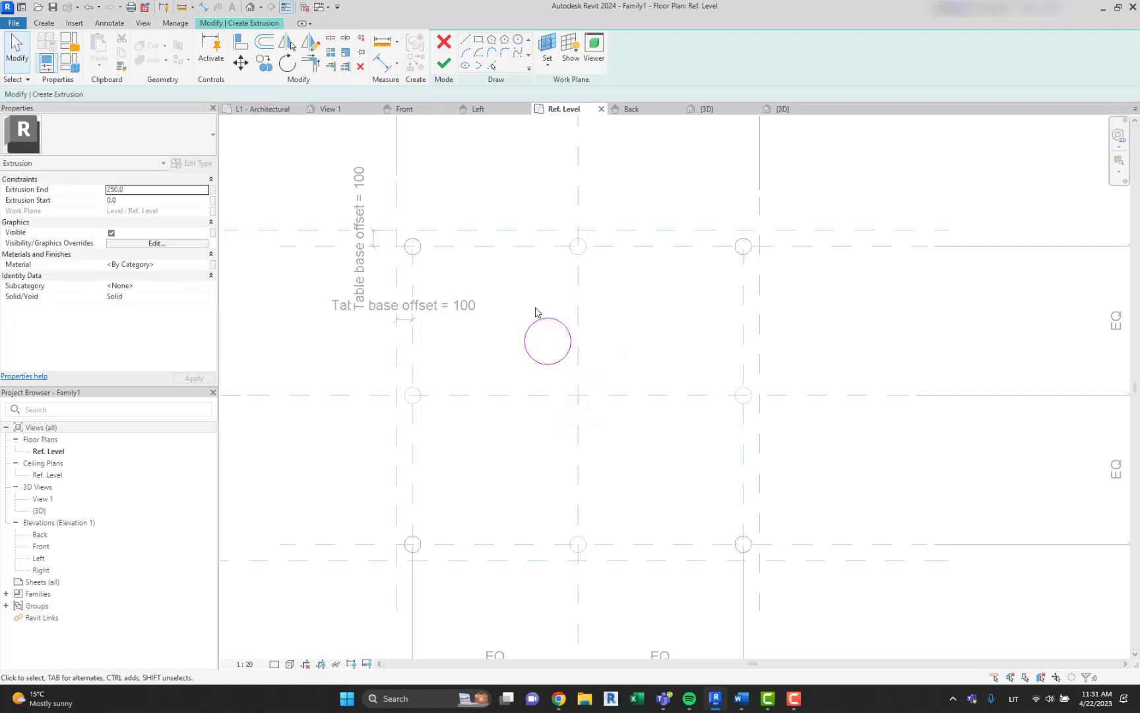
pyautogui.click(537, 321)
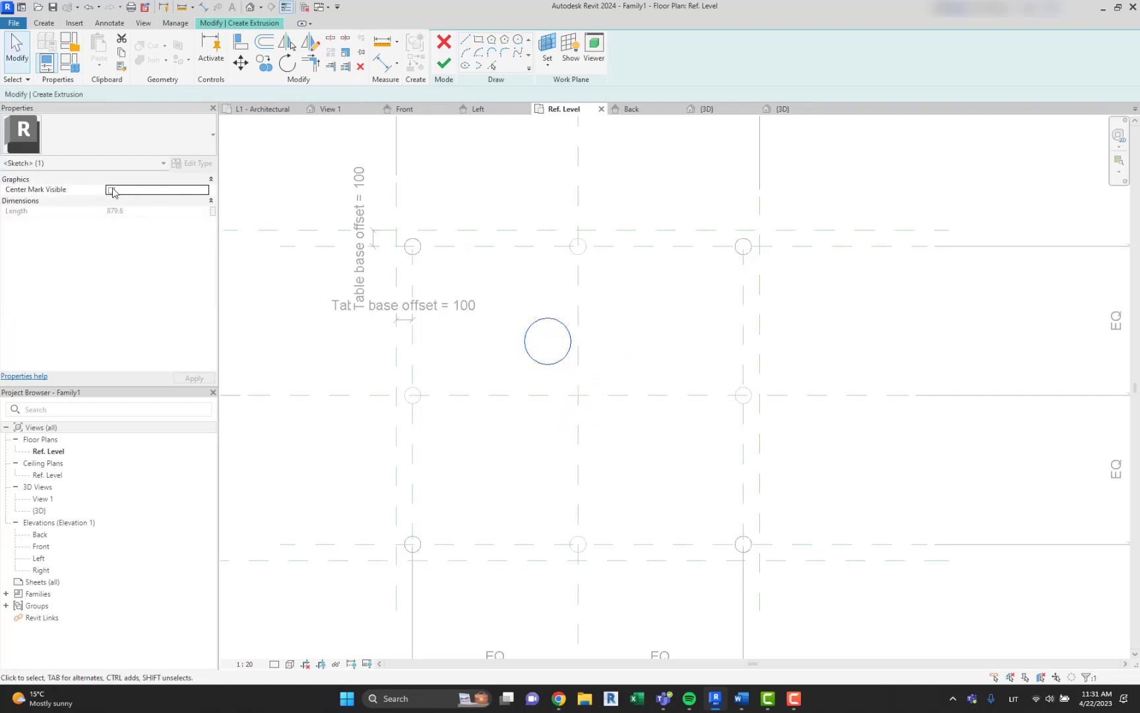
pyautogui.click(111, 190)
pyautogui.click(632, 331)
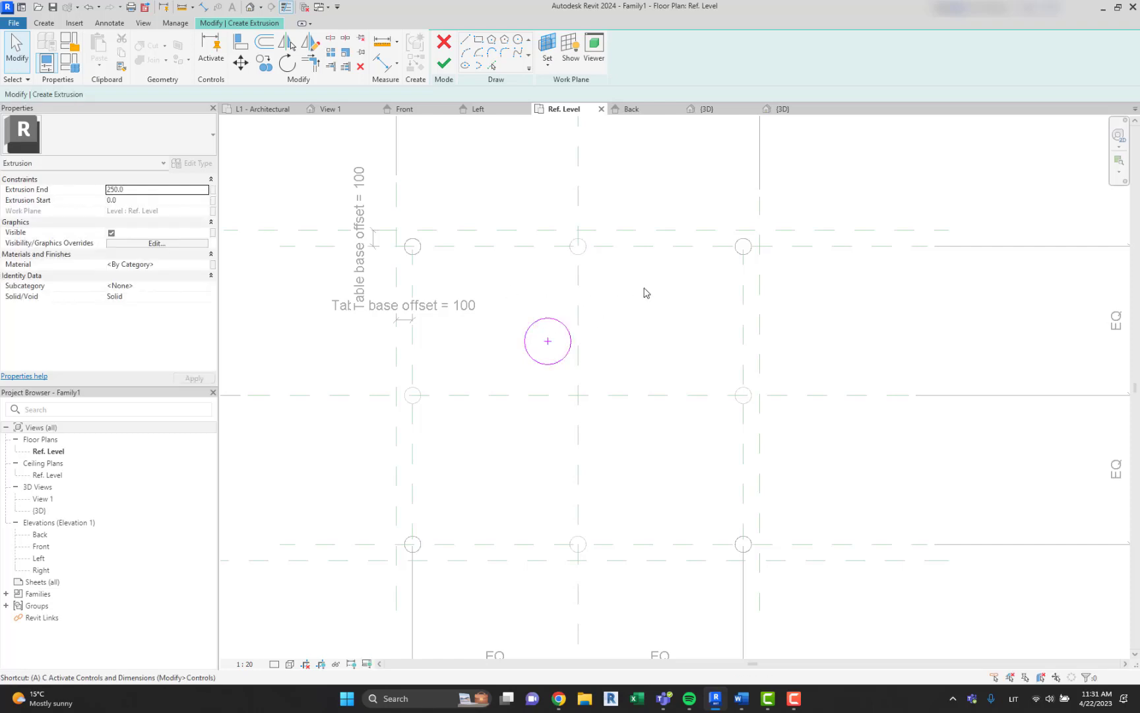
# Align the circle's center mark with the vertical and the horizontal center reference planes
pyautogui.press('a')
pyautogui.press('l')
pyautogui.click(577, 311)
pyautogui.click(549, 342)
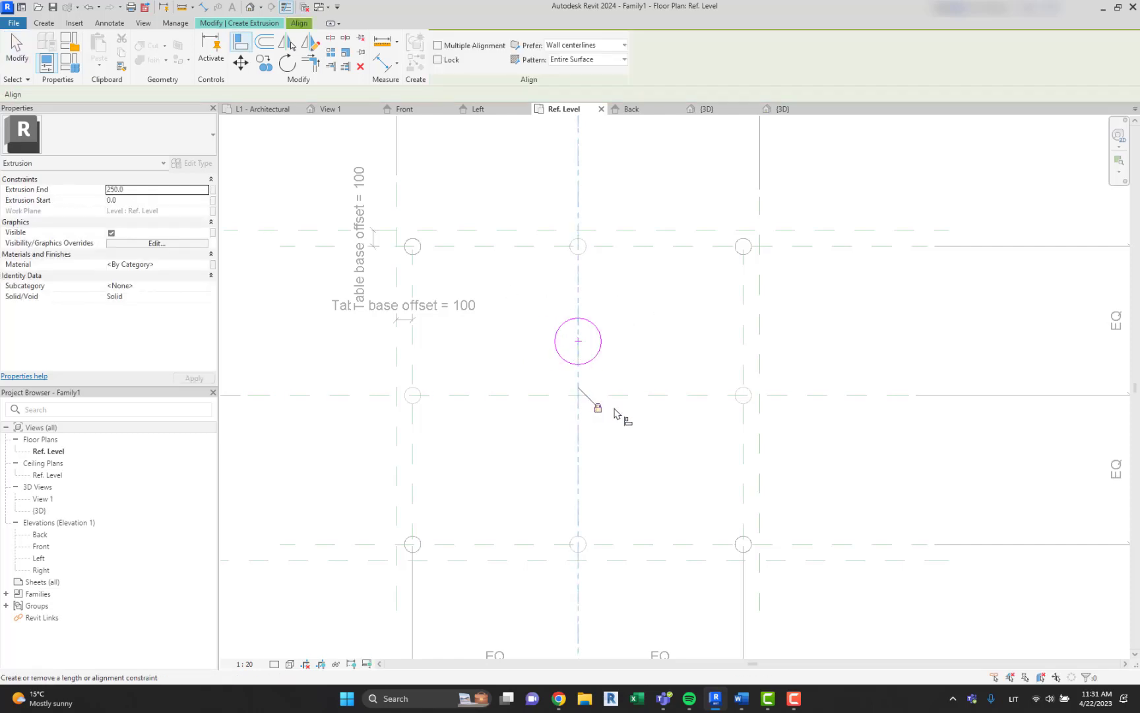
pyautogui.click(608, 395)
pyautogui.click(597, 355)
pyautogui.press('Escape')
pyautogui.press('Escape')
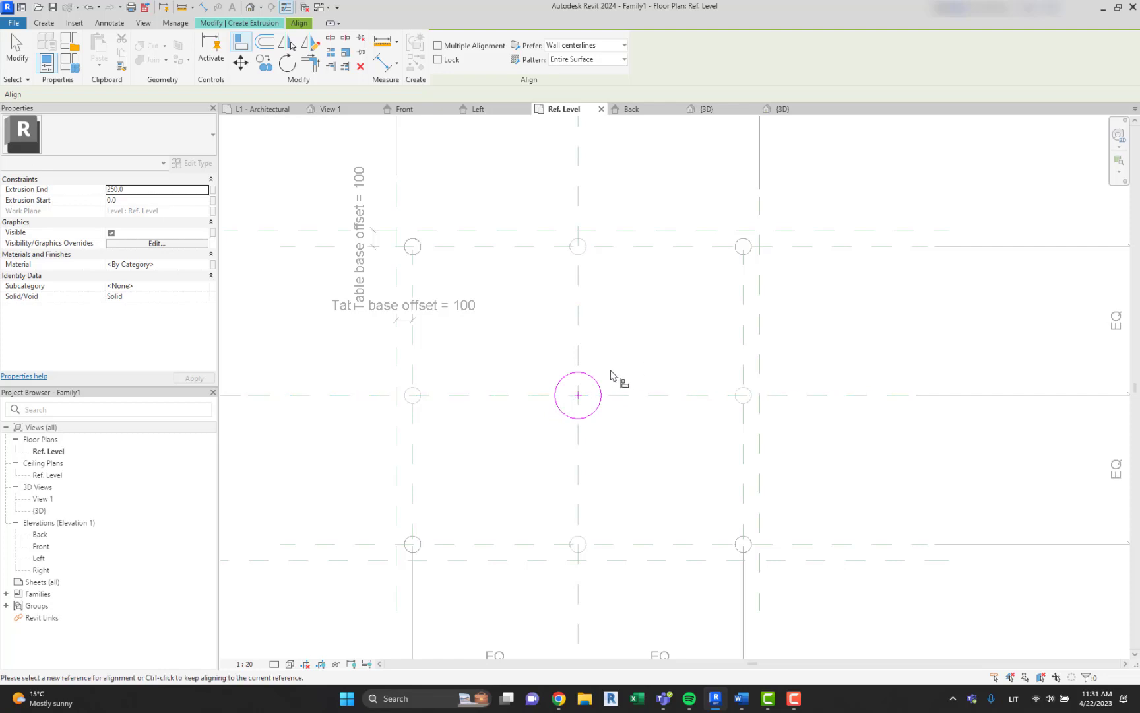
# Add a diameter dimension to the circle, label it with the Leg Diameter parameter, and finish the extrusion
pyautogui.click(202, 8)
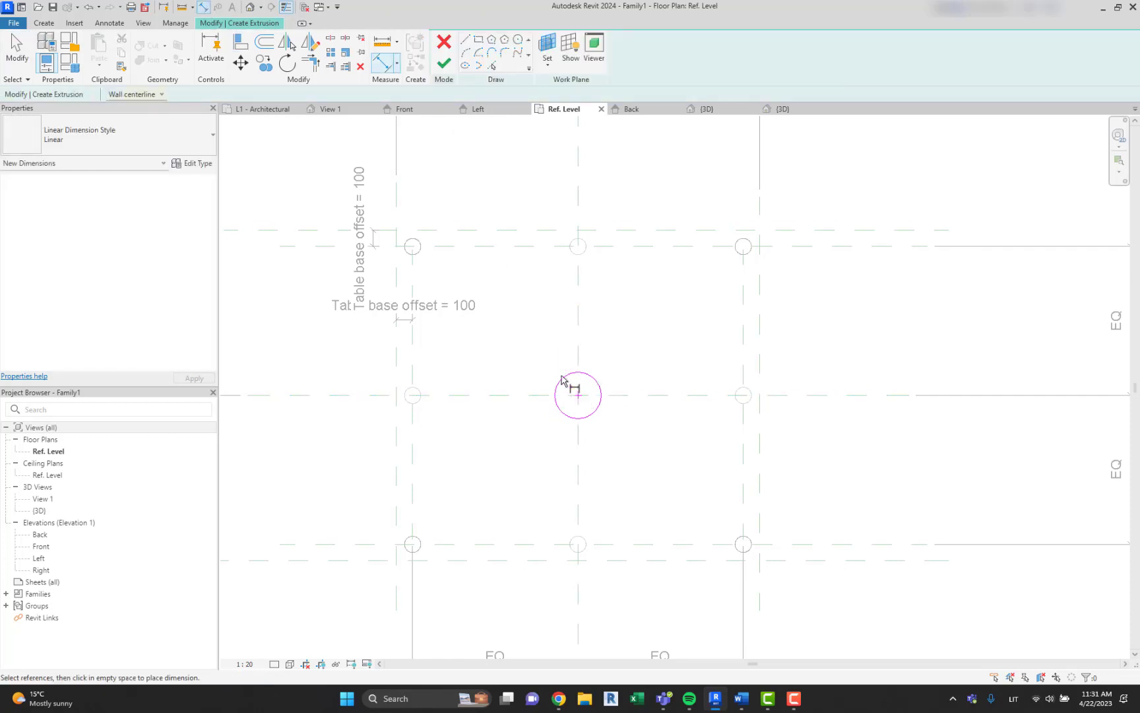
pyautogui.click(526, 43)
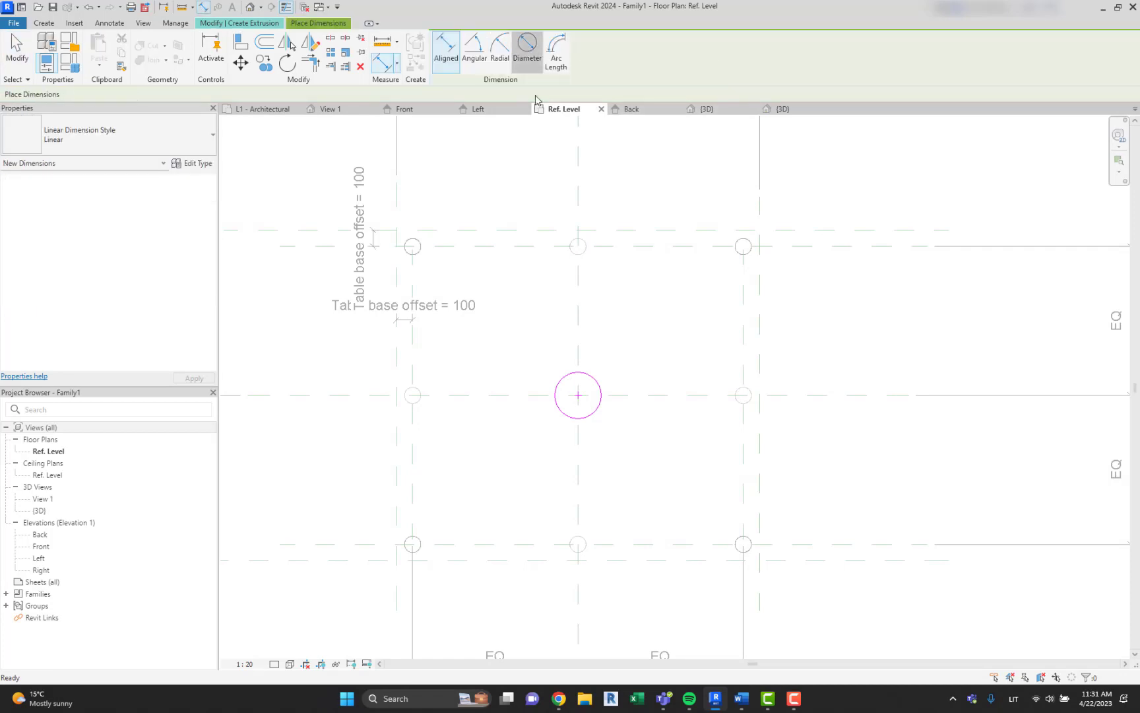
pyautogui.click(580, 394)
pyautogui.click(578, 391)
pyautogui.click(578, 390)
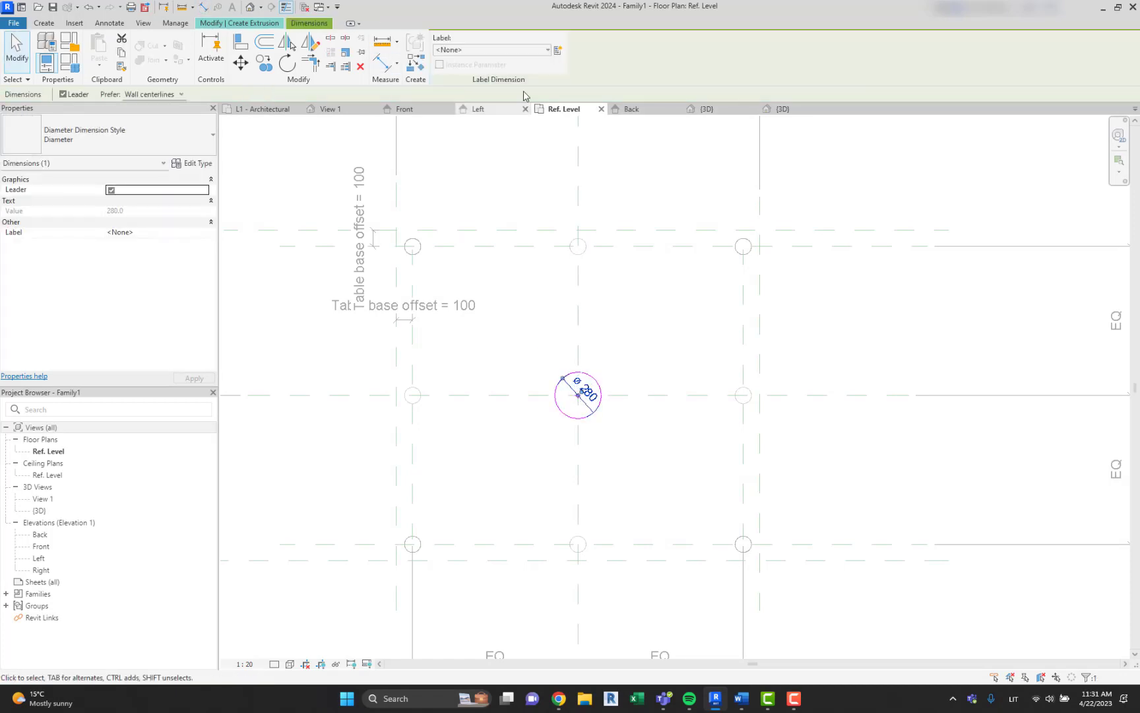
pyautogui.click(491, 49)
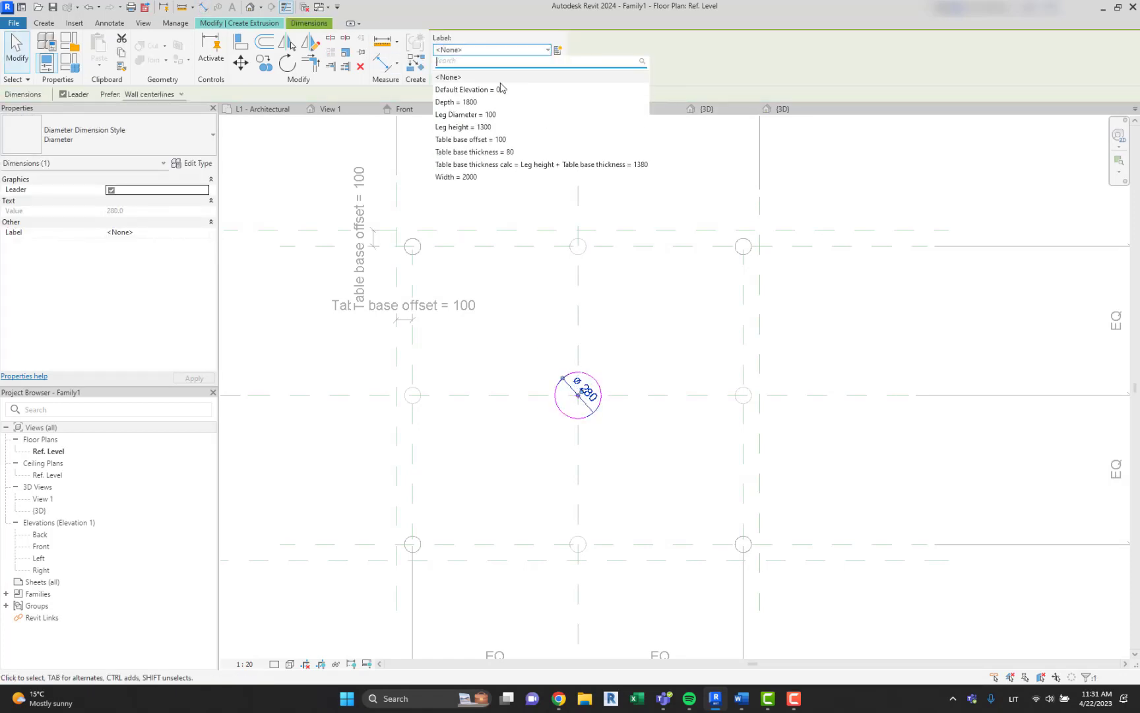
pyautogui.click(486, 116)
pyautogui.click(634, 312)
pyautogui.click(445, 63)
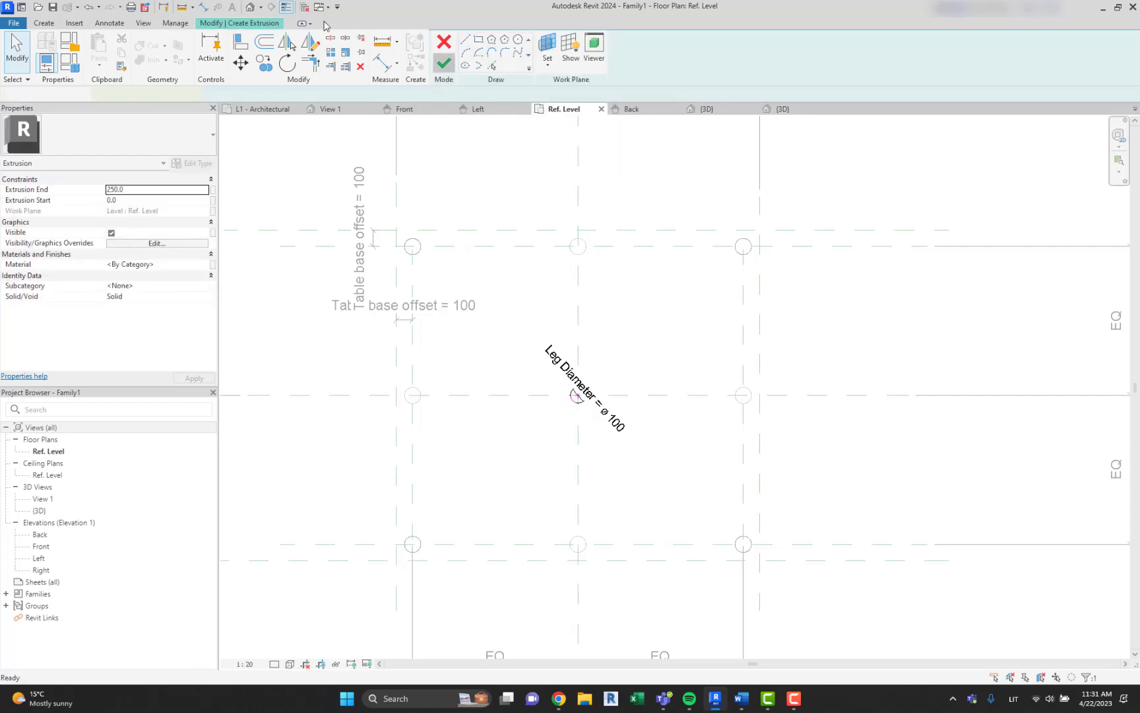
# In the family's 3D view, associate the center leg's Extrusion End with the Leg height parameter
pyautogui.click(250, 7)
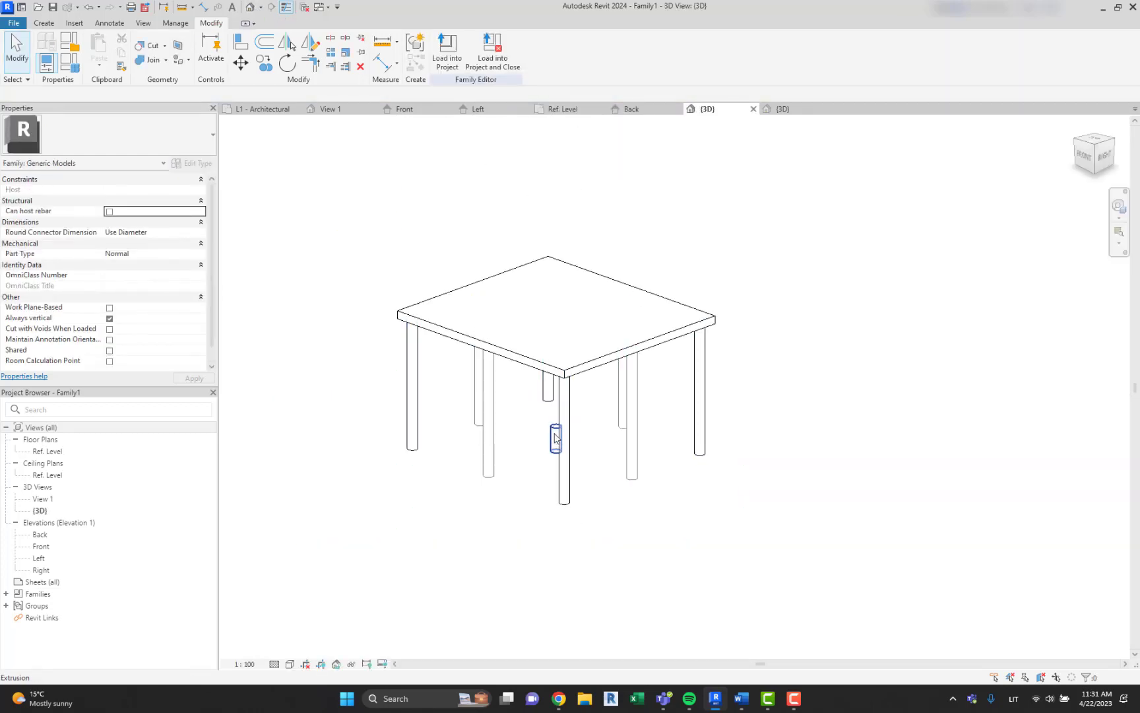
pyautogui.click(555, 439)
pyautogui.click(212, 194)
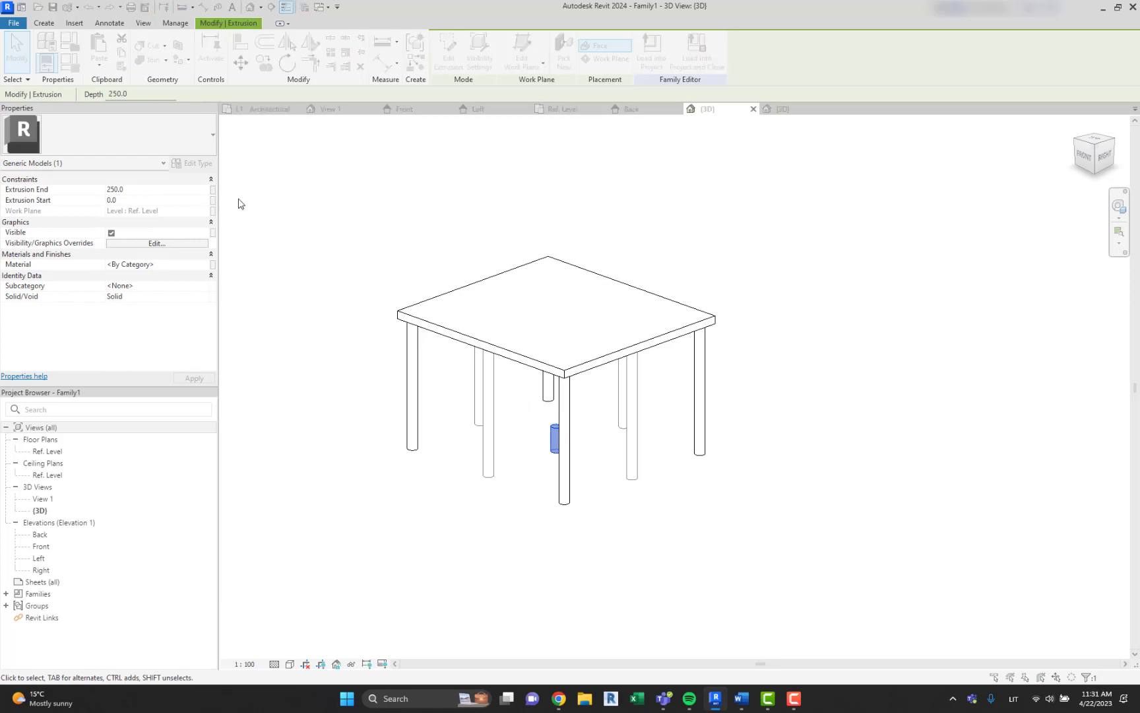
pyautogui.click(506, 333)
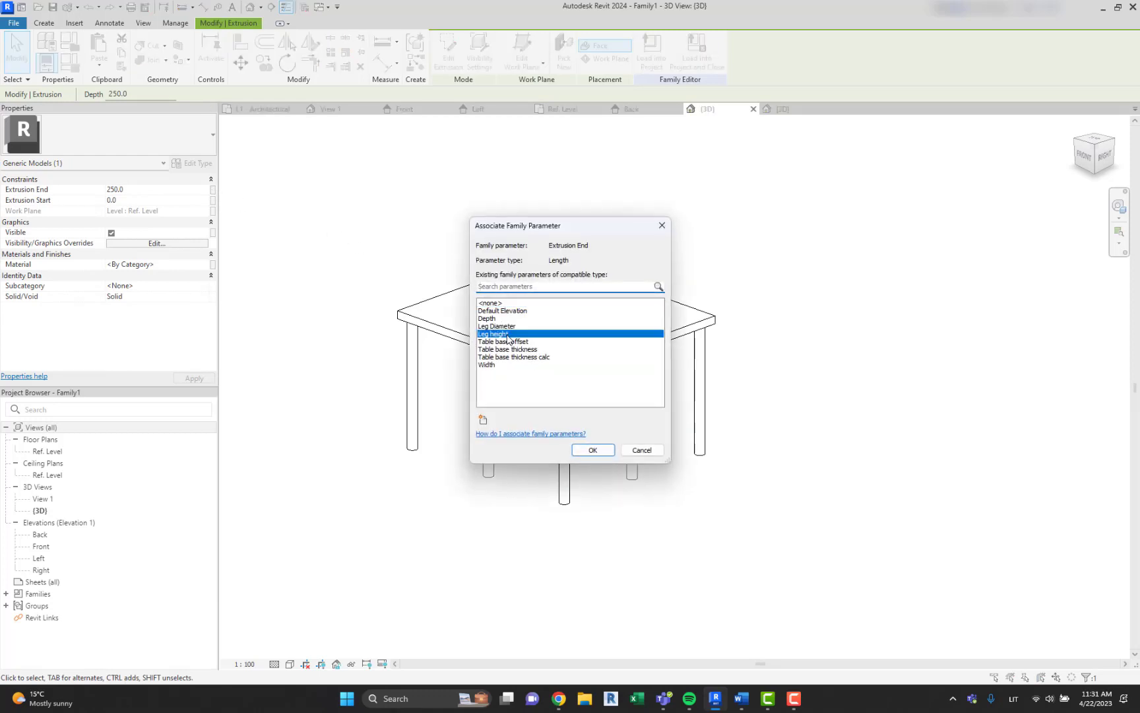
pyautogui.click(592, 449)
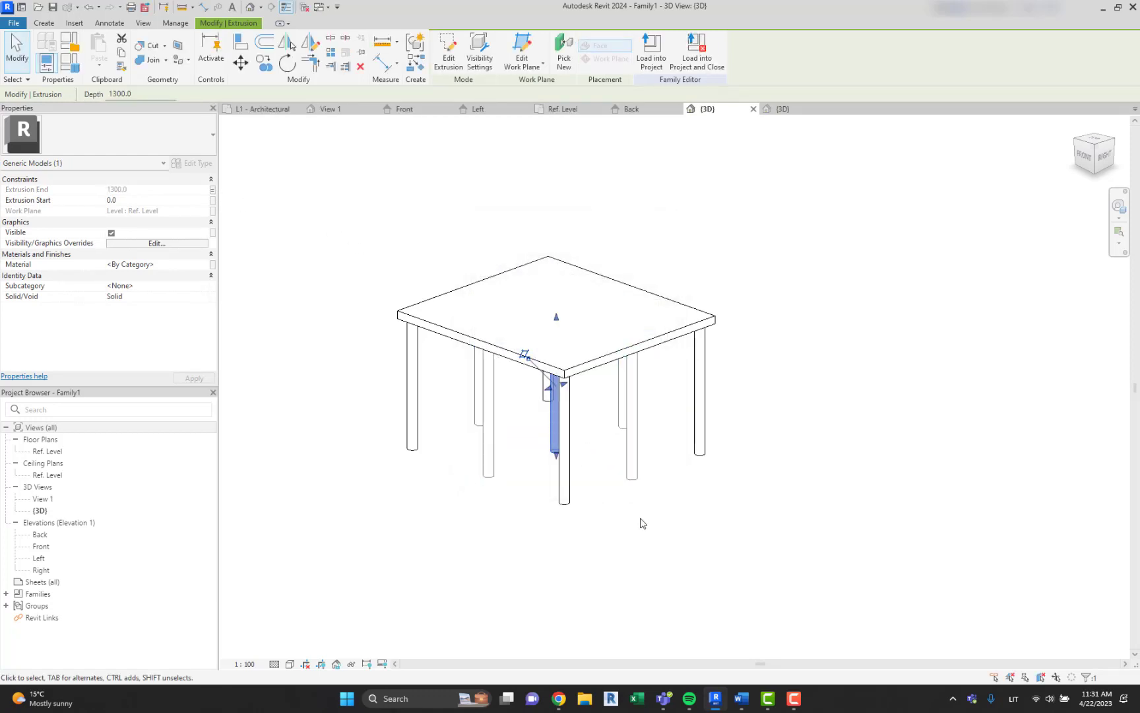
pyautogui.keyDown('shift'); pyautogui.moveTo(639, 515); pyautogui.dragTo(602, 444, button='middle'); pyautogui.keyUp('shift')
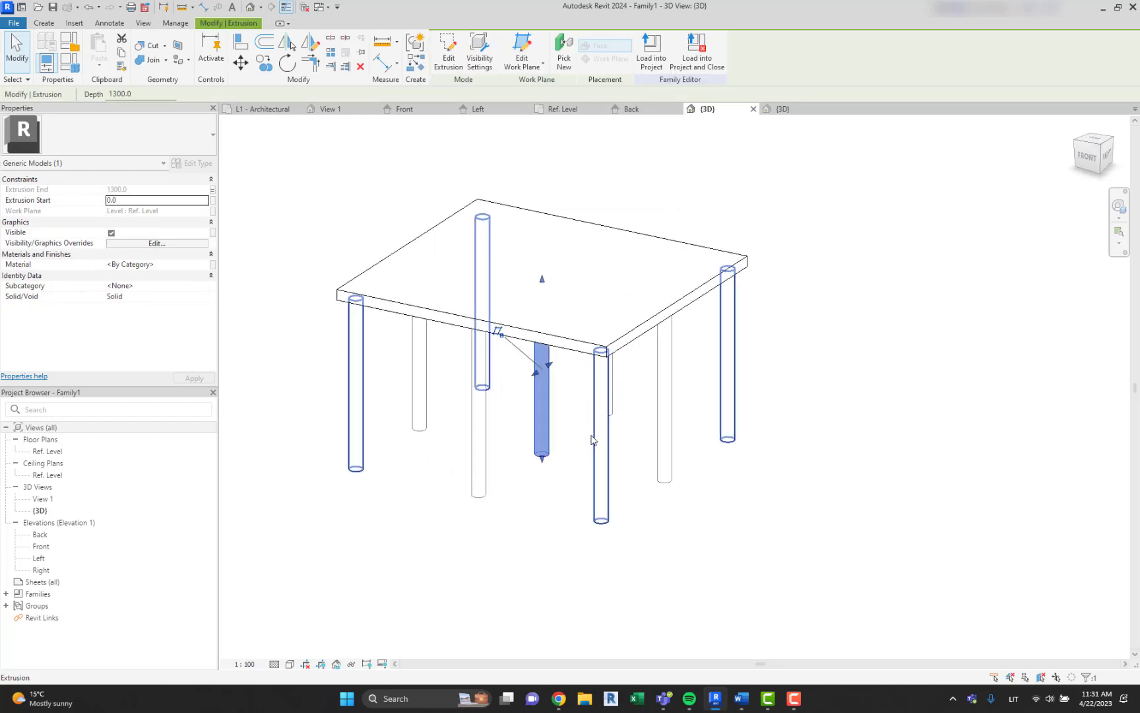
pyautogui.press('Escape')
# Associate the center leg extrusion's Visible property with the Center Leg parameter
pyautogui.click(539, 426)
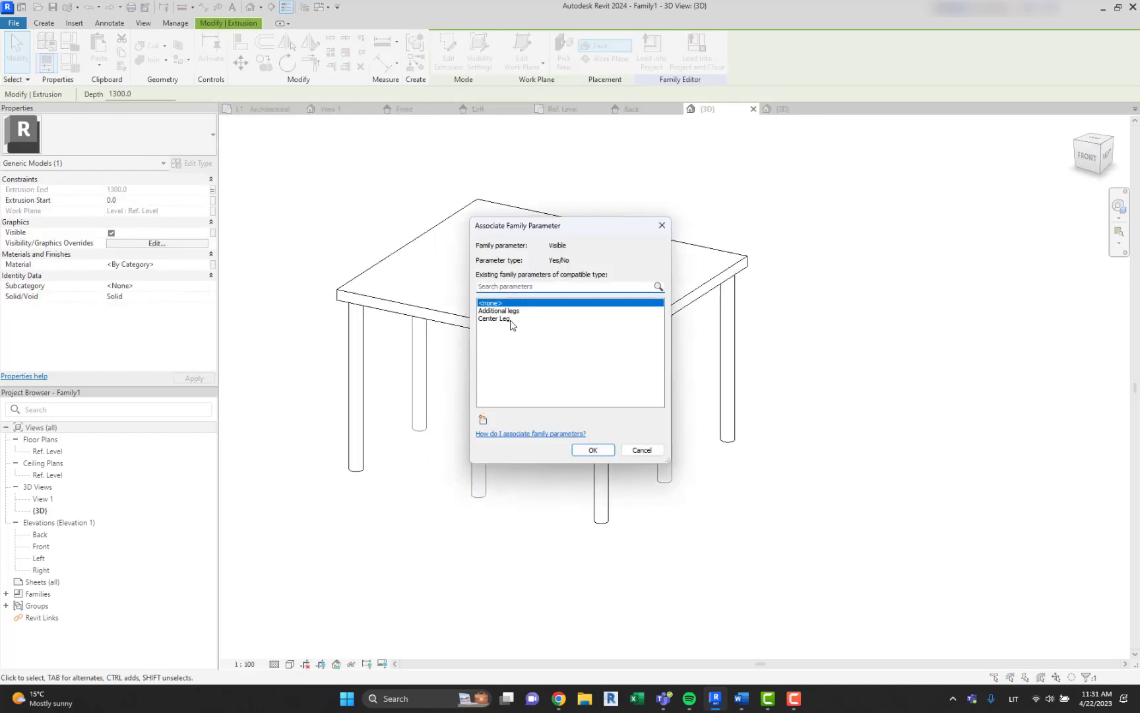
pyautogui.click(510, 319)
pyautogui.click(593, 450)
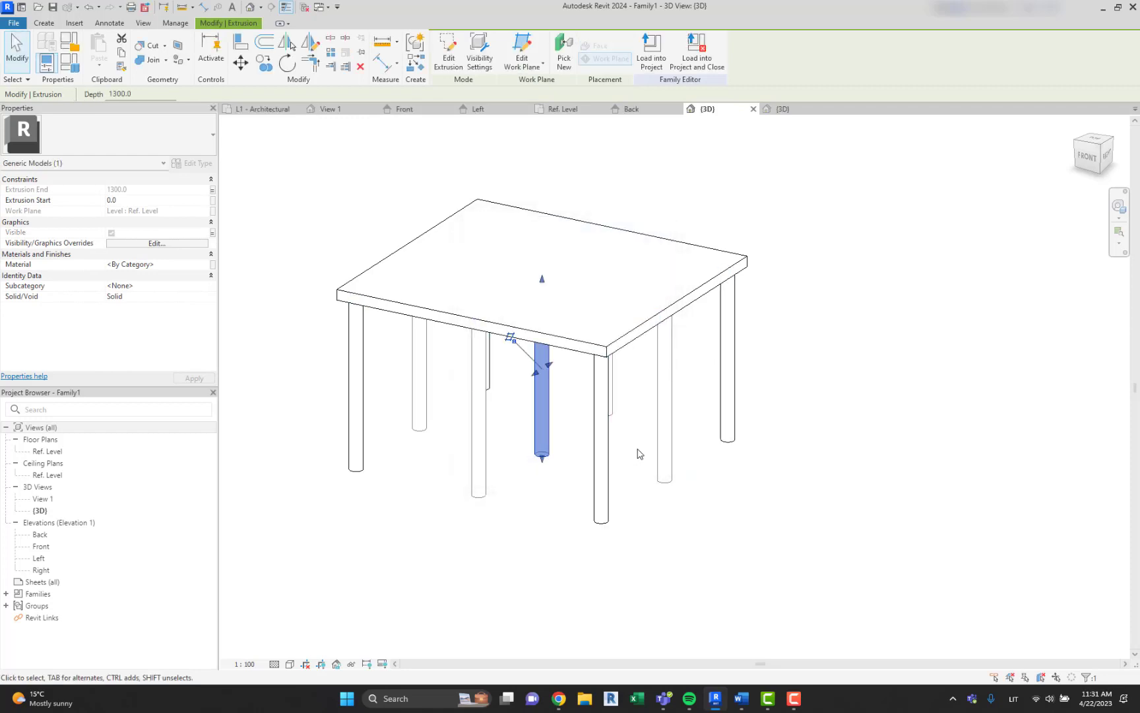
pyautogui.click(637, 453)
pyautogui.click(540, 396)
pyautogui.press('Escape')
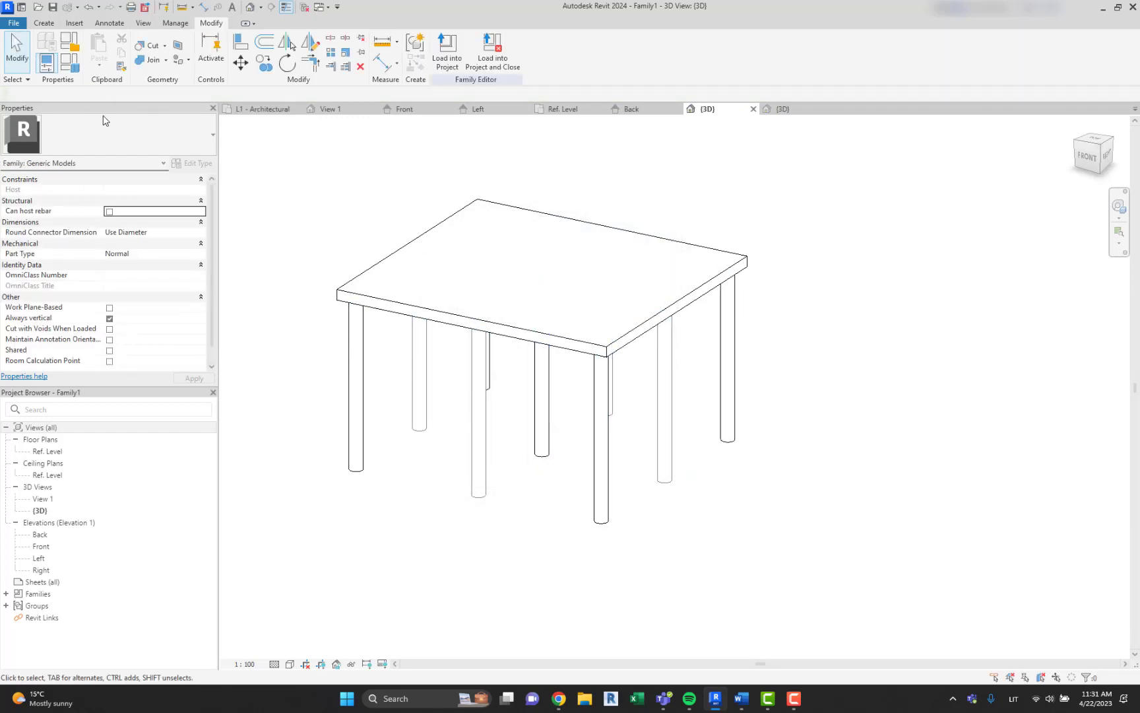
# Give the Center Leg parameter the formula if(and(Width > 3000 mm, Depth > 3000 mm), 1>0, 1<0) and confirm the family types
pyautogui.click(69, 65)
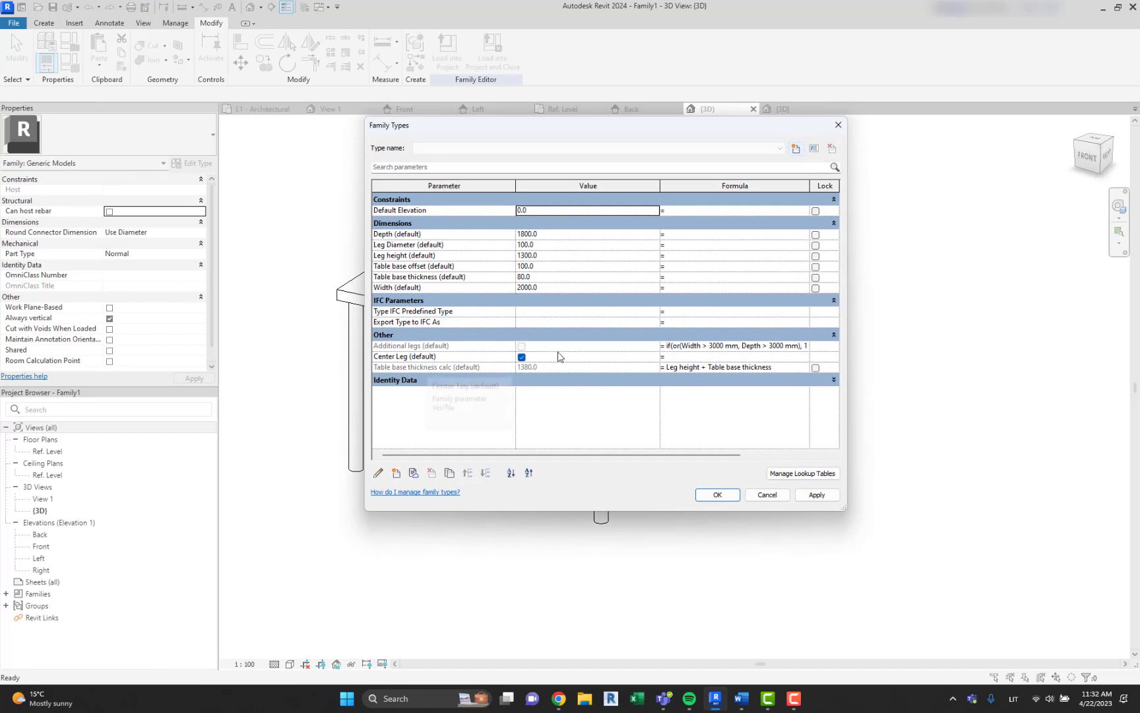
pyautogui.click(713, 359)
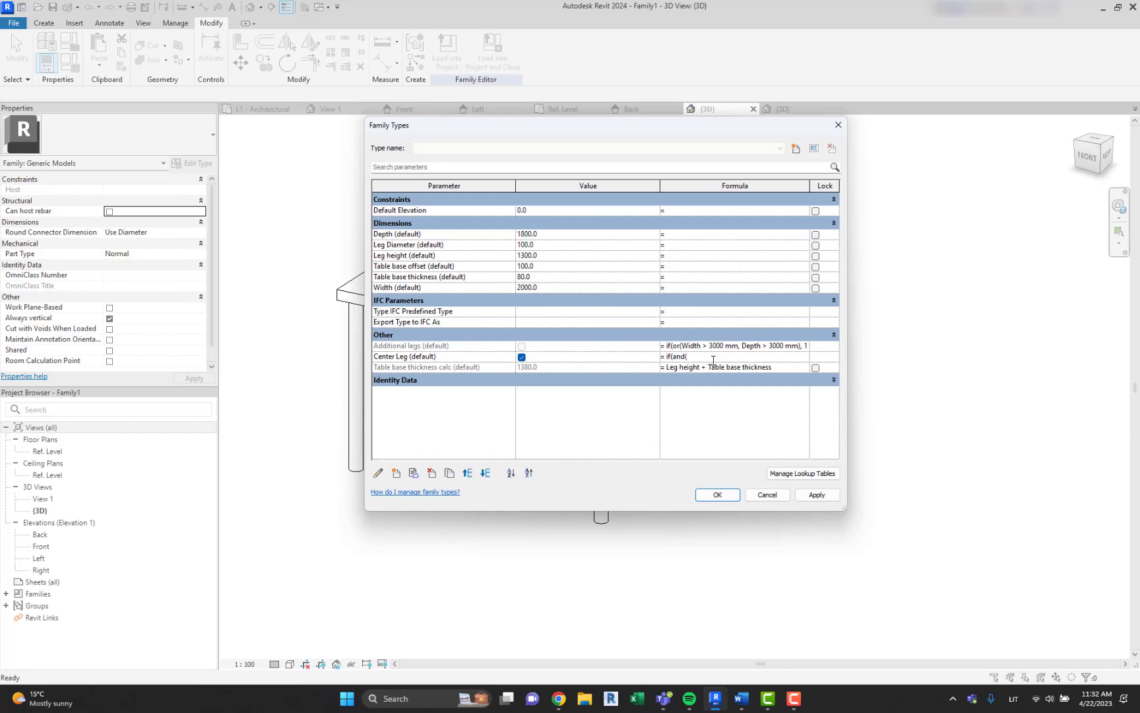
pyautogui.write('dht')
pyautogui.write('3000, Depth>3000), 1>0, 1<0')
pyautogui.press('Return')
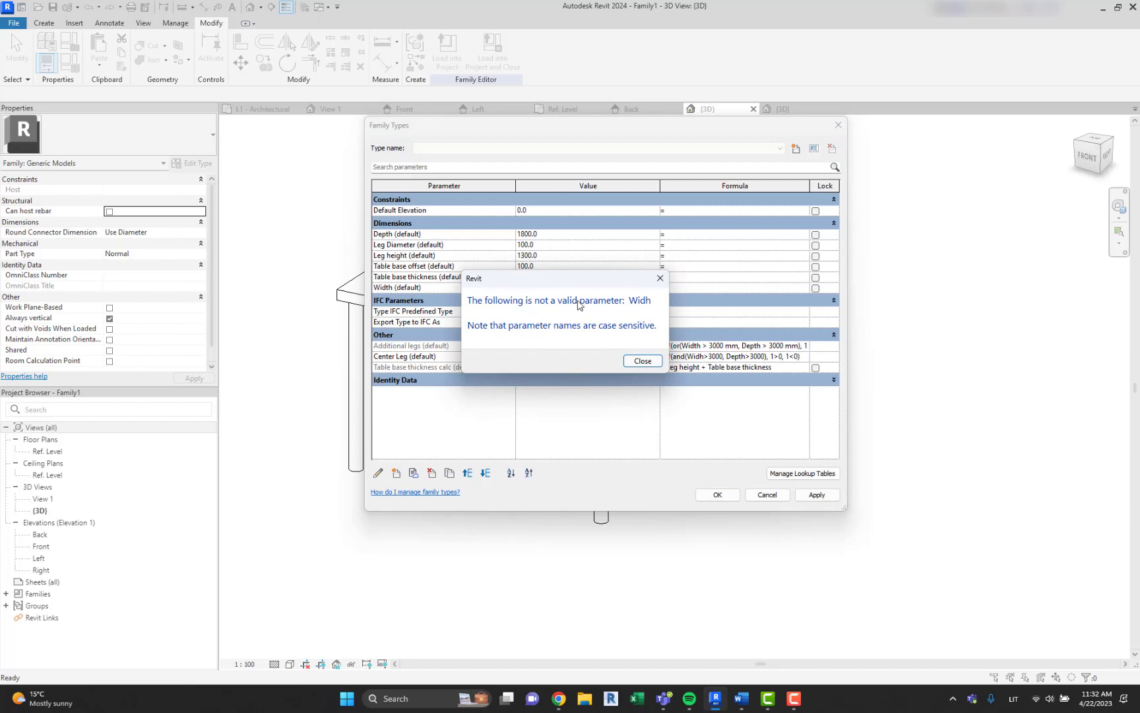
pyautogui.click(642, 360)
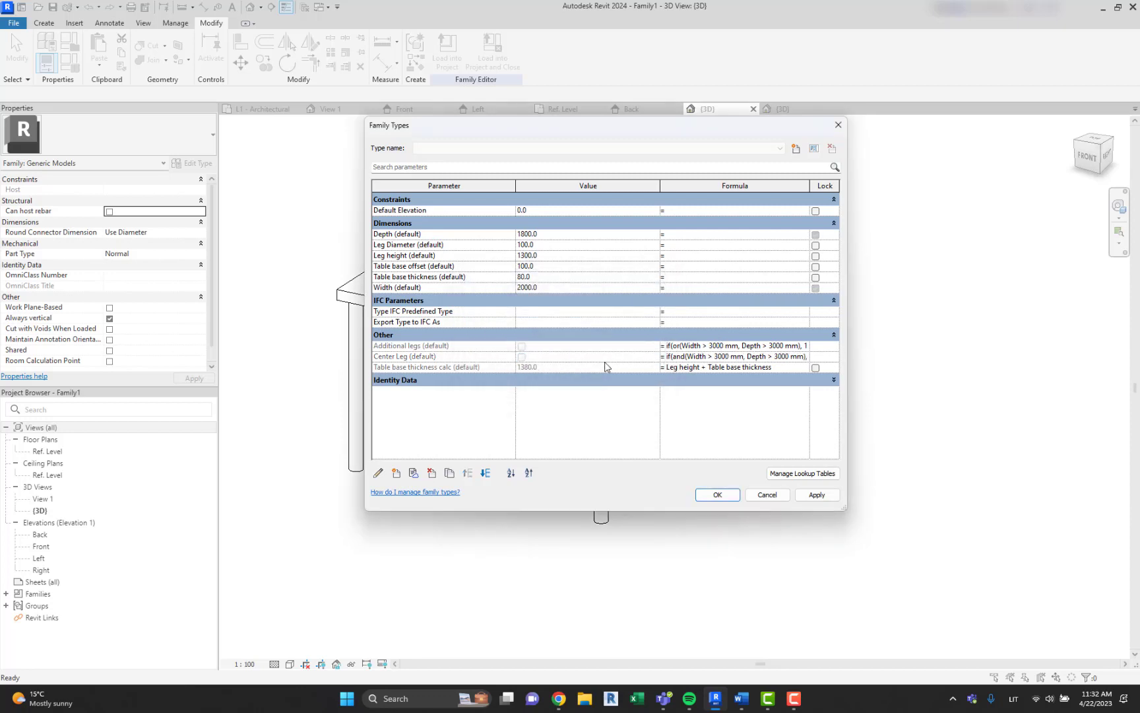
pyautogui.click(719, 495)
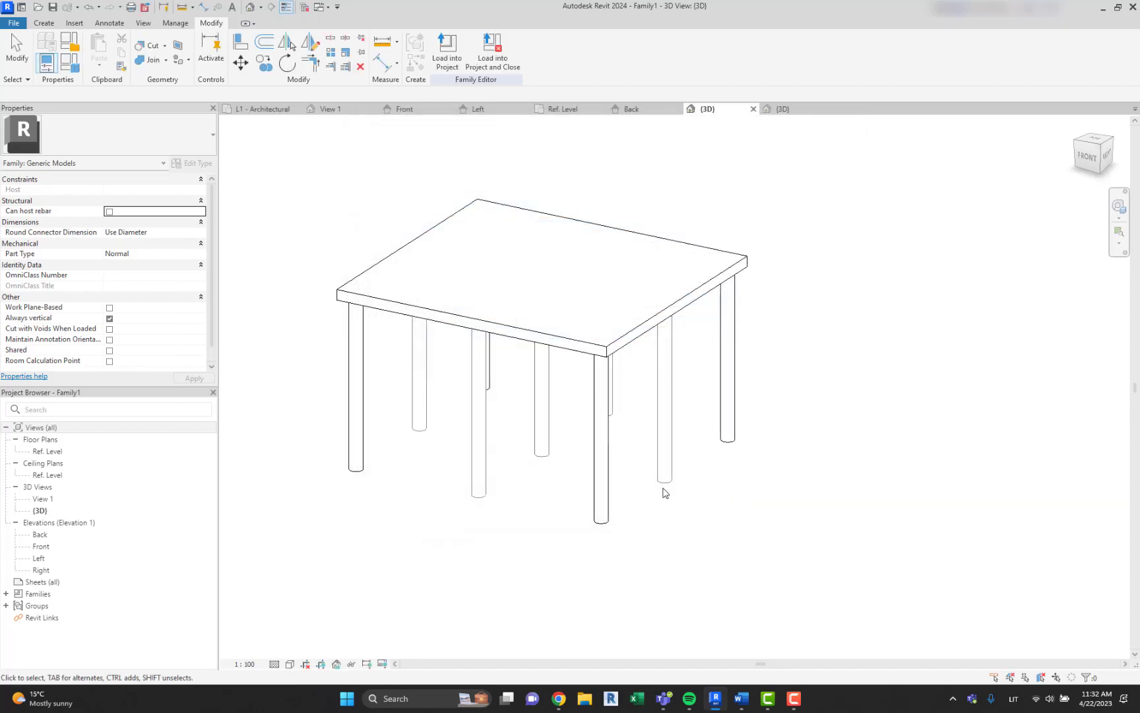
# Load the family into the project, overwriting the existing version, and show the placed table in the project's 3D view
pyautogui.click(542, 396)
pyautogui.click(562, 542)
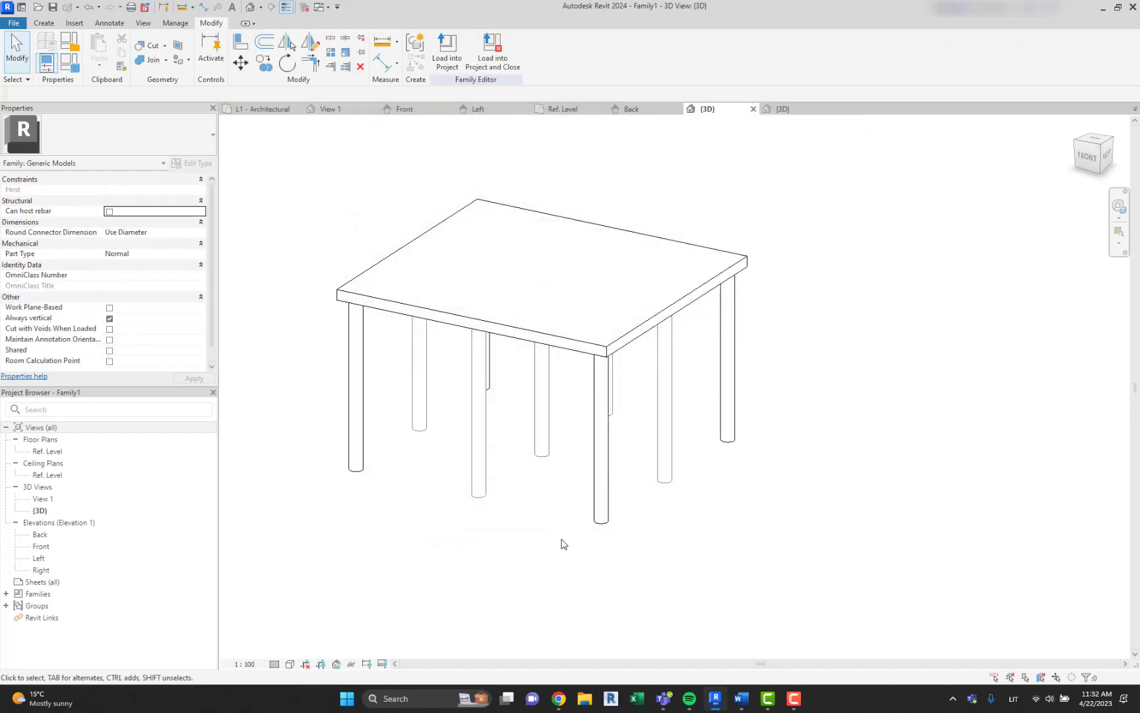
pyautogui.click(443, 58)
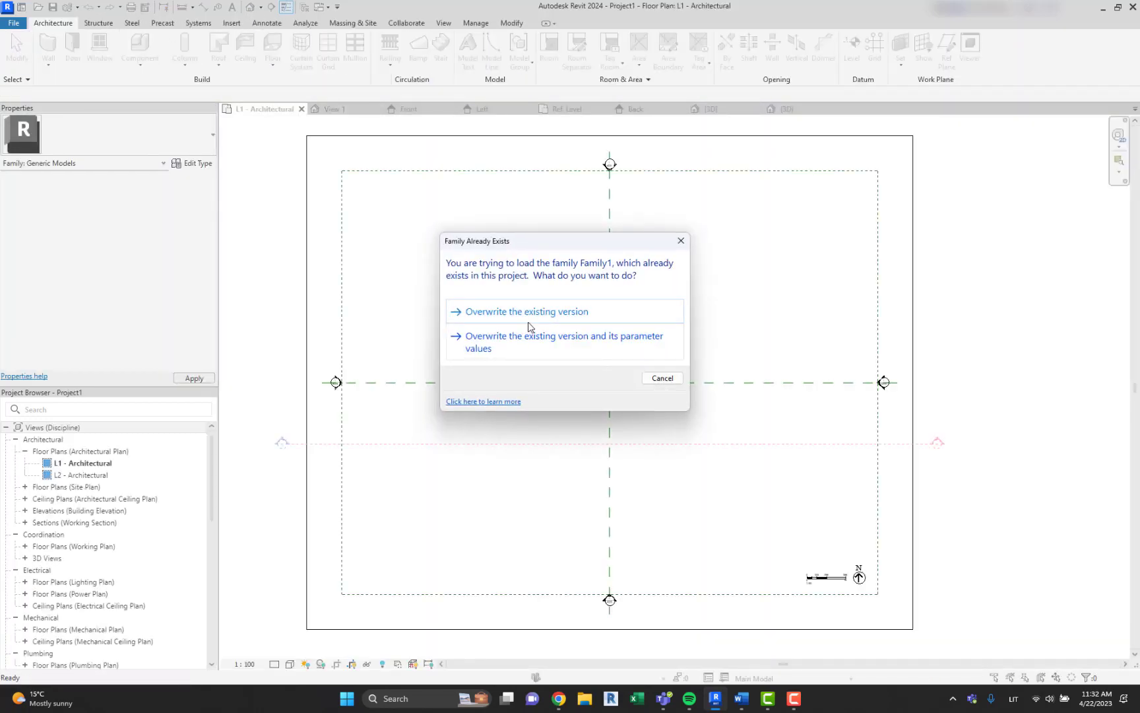
pyautogui.click(528, 317)
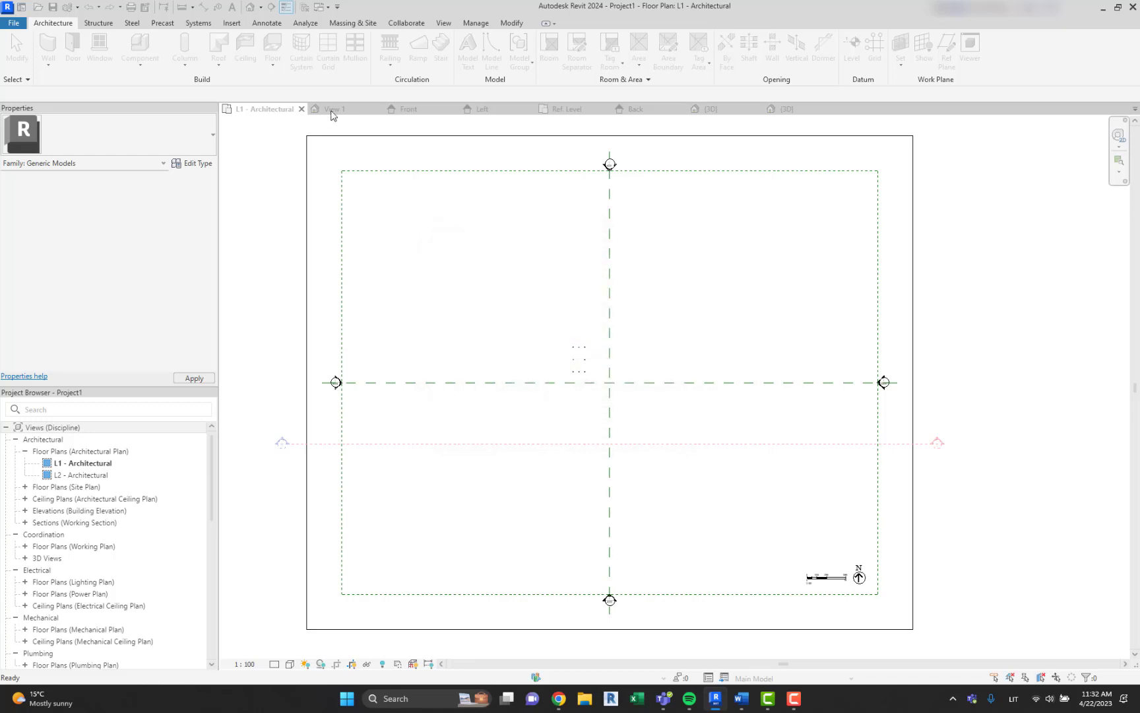
pyautogui.click(250, 6)
pyautogui.keyDown('shift'); pyautogui.moveTo(492, 280); pyautogui.dragTo(678, 383, button='middle'); pyautogui.keyUp('shift')
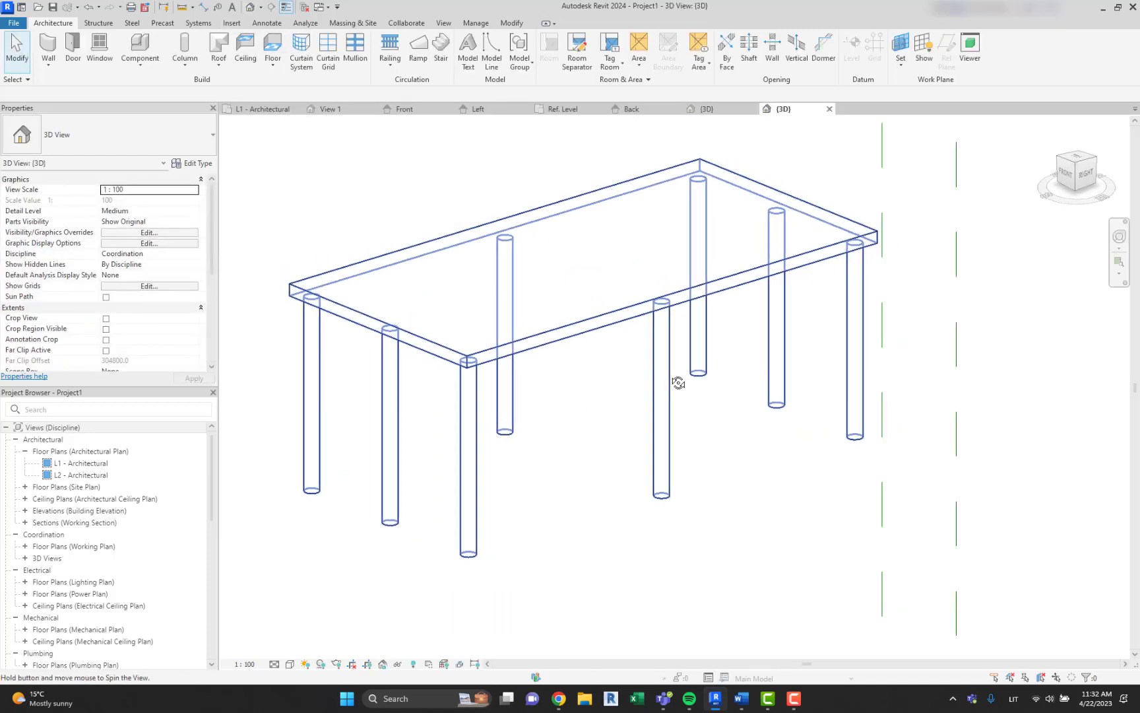
# Set the placed table's Width to 3000 mm to test the center leg at the threshold
pyautogui.click(378, 259)
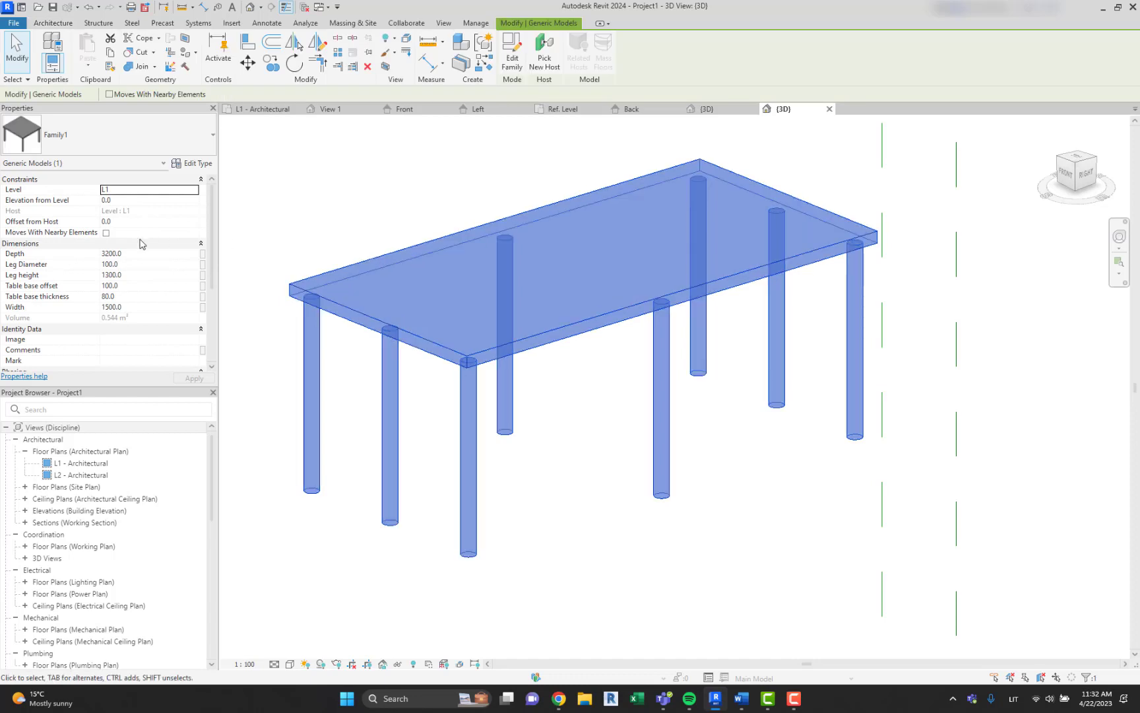
pyautogui.click(147, 309)
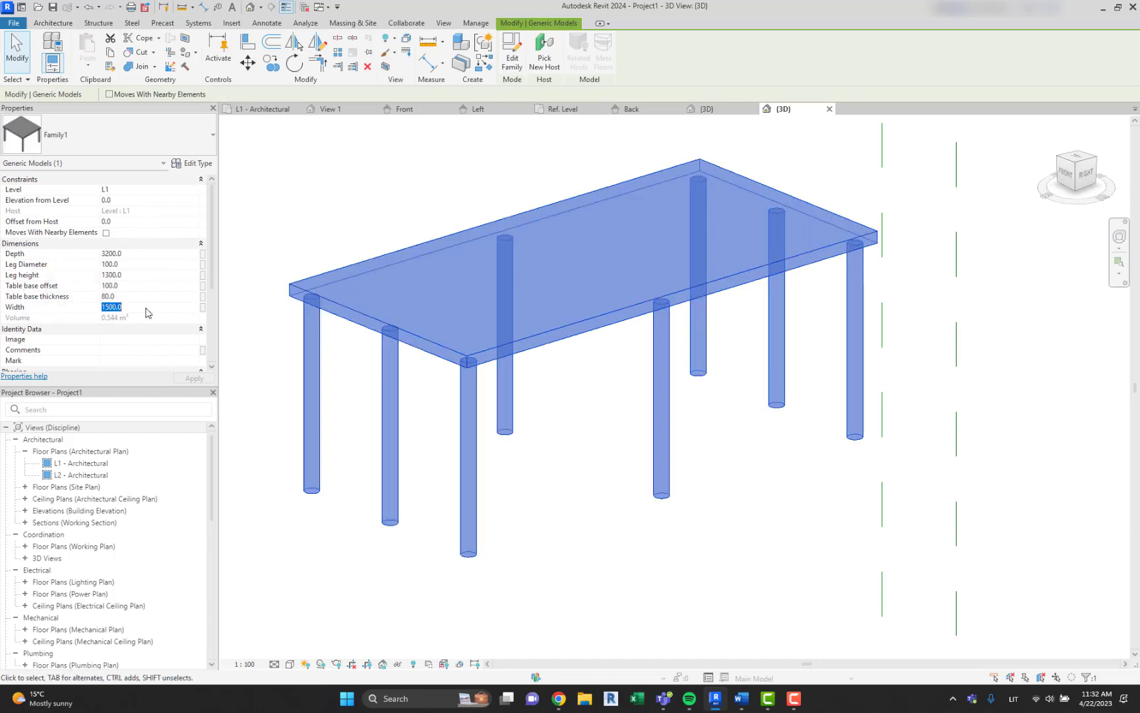
pyautogui.write('3000')
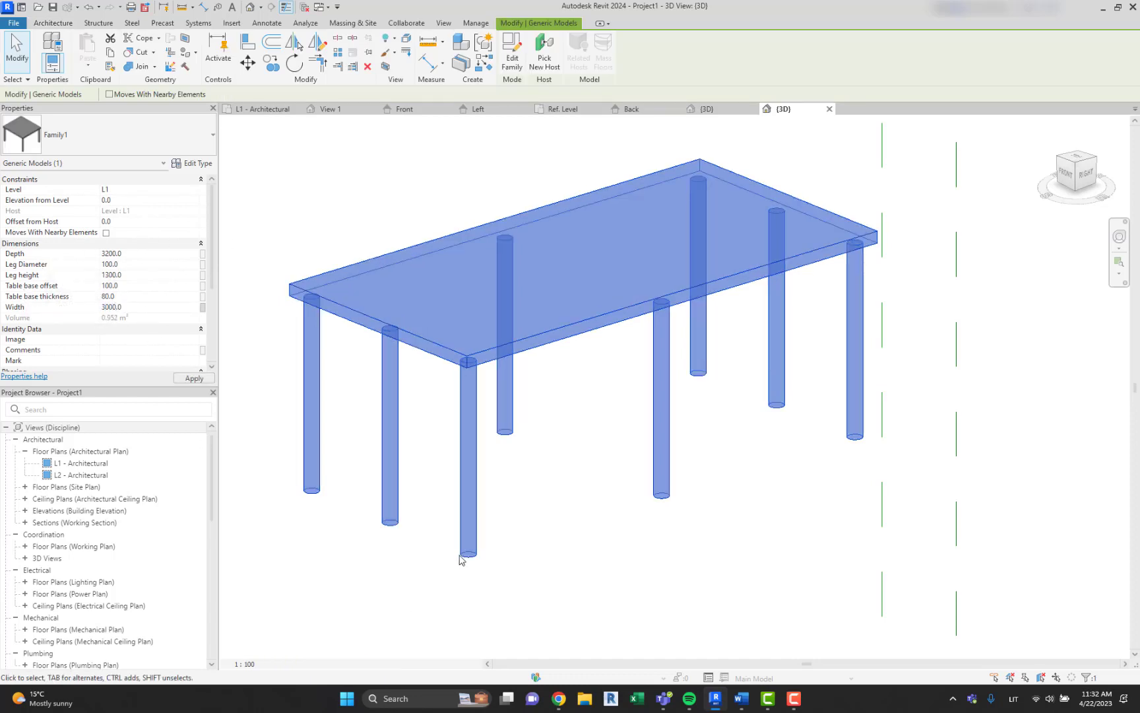
pyautogui.press('Return')
pyautogui.click(611, 436)
pyautogui.scroll(-2, 611, 437)
pyautogui.keyDown('shift'); pyautogui.moveTo(608, 400); pyautogui.dragTo(569, 372, button='middle'); pyautogui.keyUp('shift')
# Set the placed table's Width to 3001 mm and check the center leg from several angles
pyautogui.click(566, 371)
pyautogui.click(148, 308)
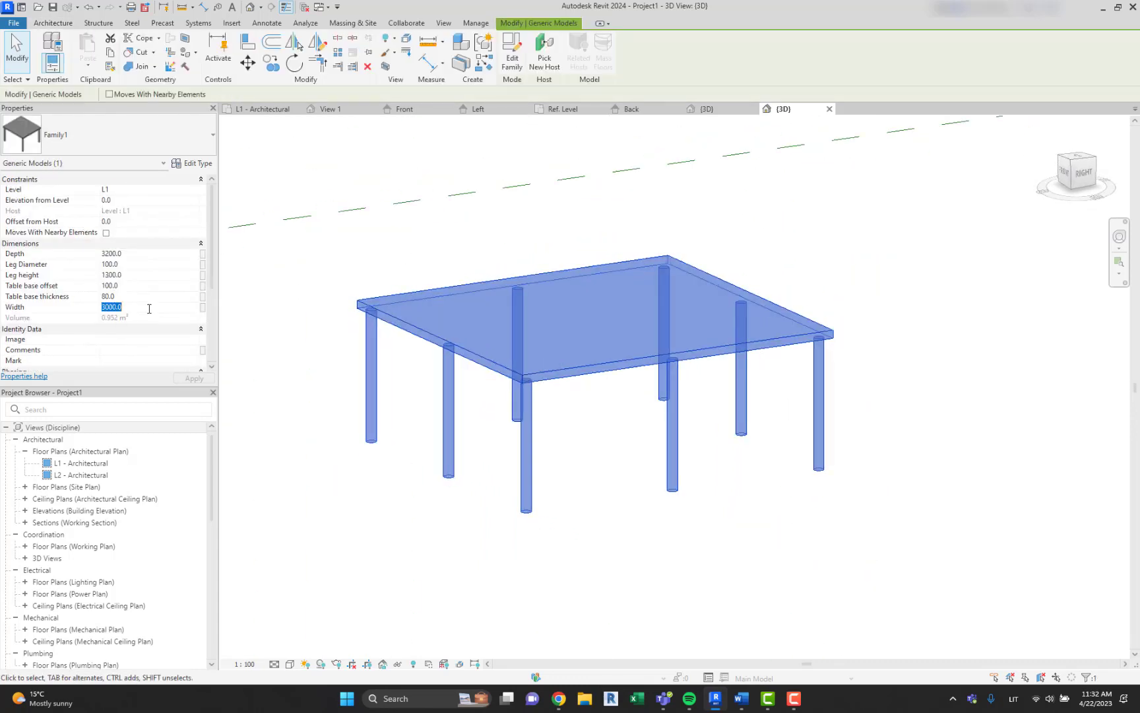
pyautogui.write('3001')
pyautogui.press('Return')
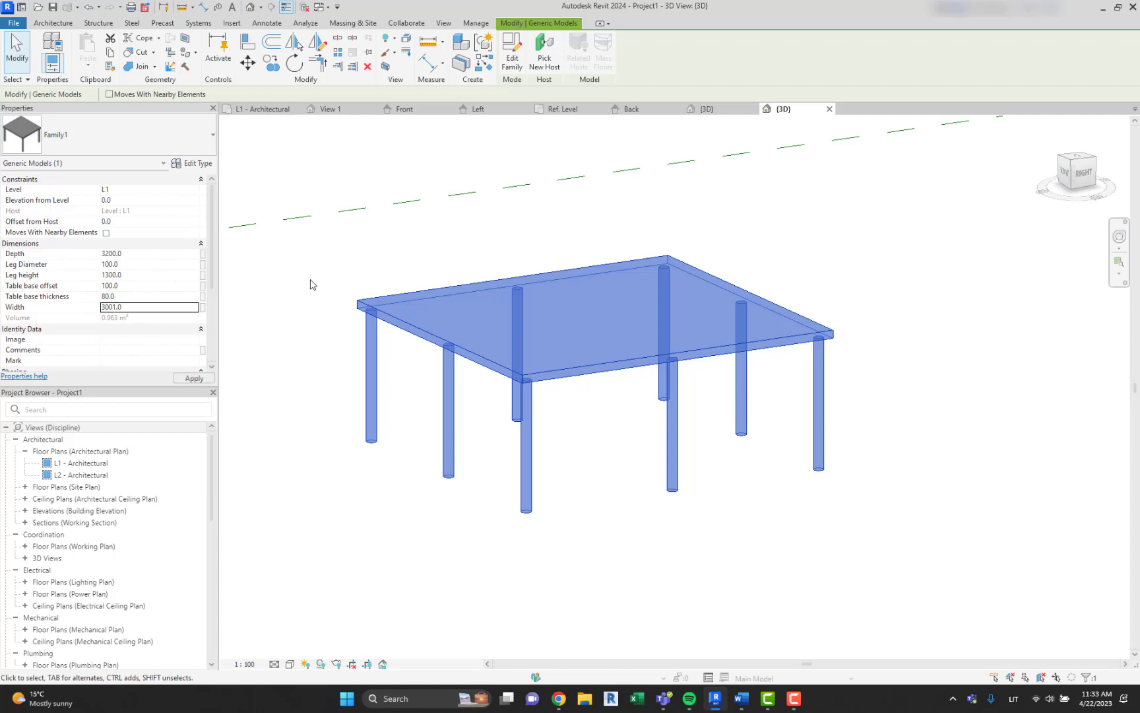
pyautogui.click(313, 284)
pyautogui.click(598, 437)
pyautogui.keyDown('shift'); pyautogui.moveTo(606, 446); pyautogui.dragTo(703, 501, button='middle'); pyautogui.keyUp('shift')
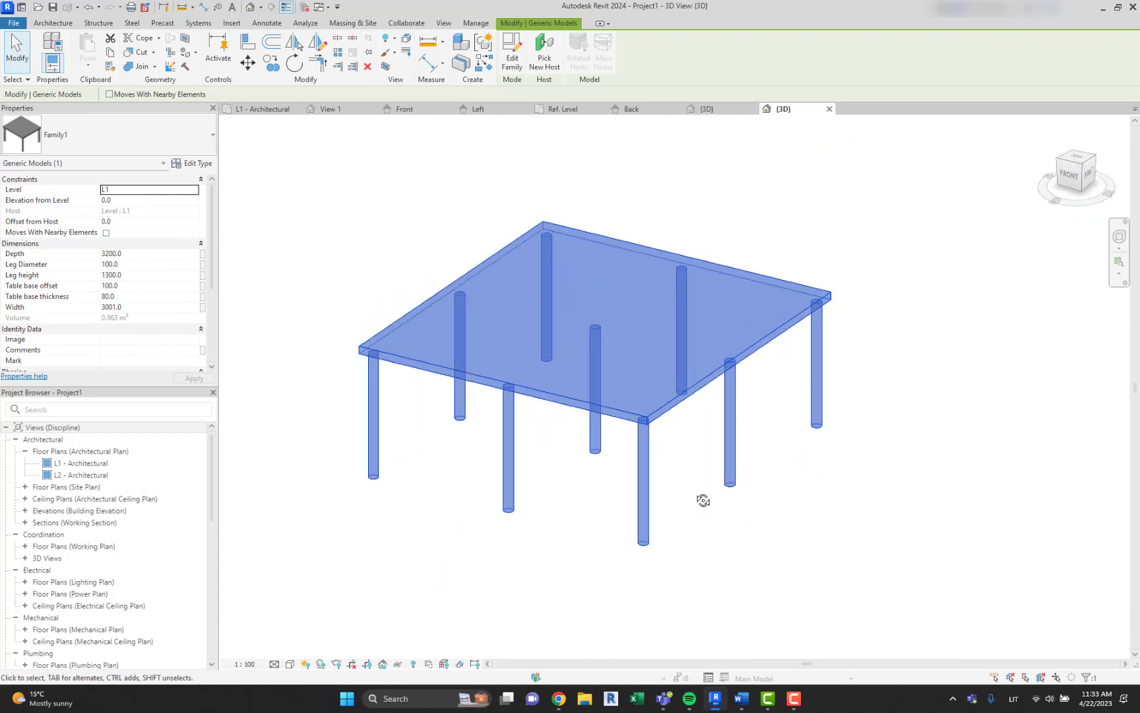
pyautogui.keyDown('shift'); pyautogui.moveTo(703, 500); pyautogui.dragTo(443, 461, button='middle'); pyautogui.keyUp('shift')
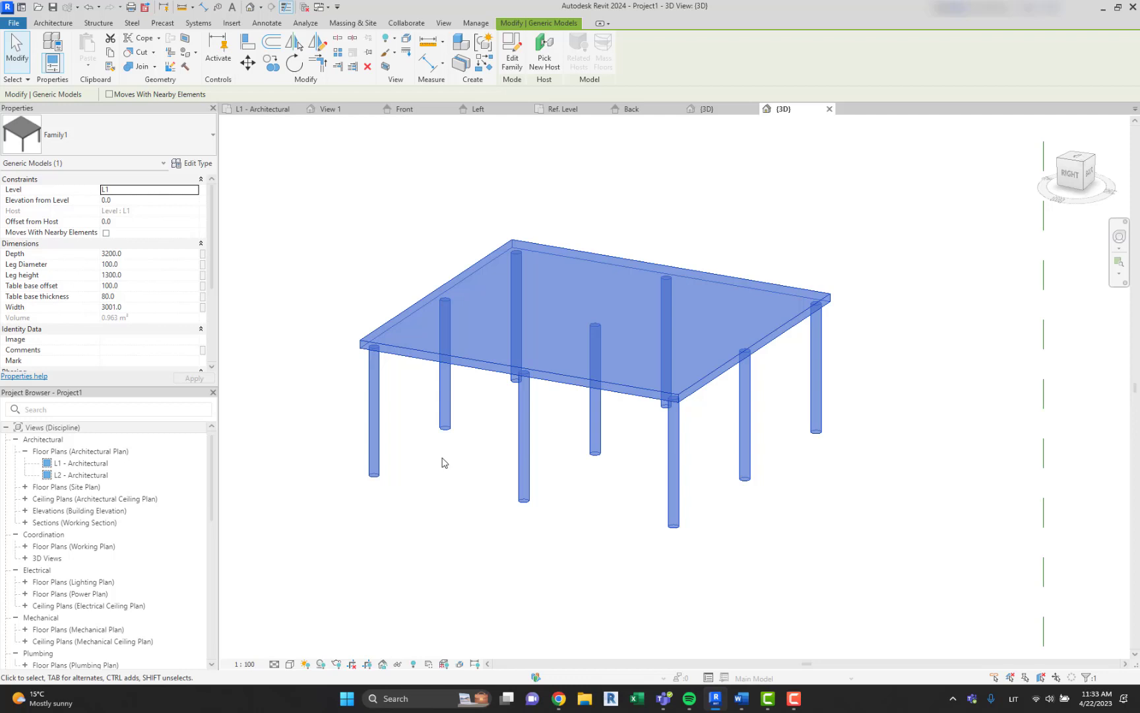
pyautogui.keyDown('shift'); pyautogui.moveTo(442, 462); pyautogui.dragTo(475, 465, button='middle'); pyautogui.keyUp('shift')
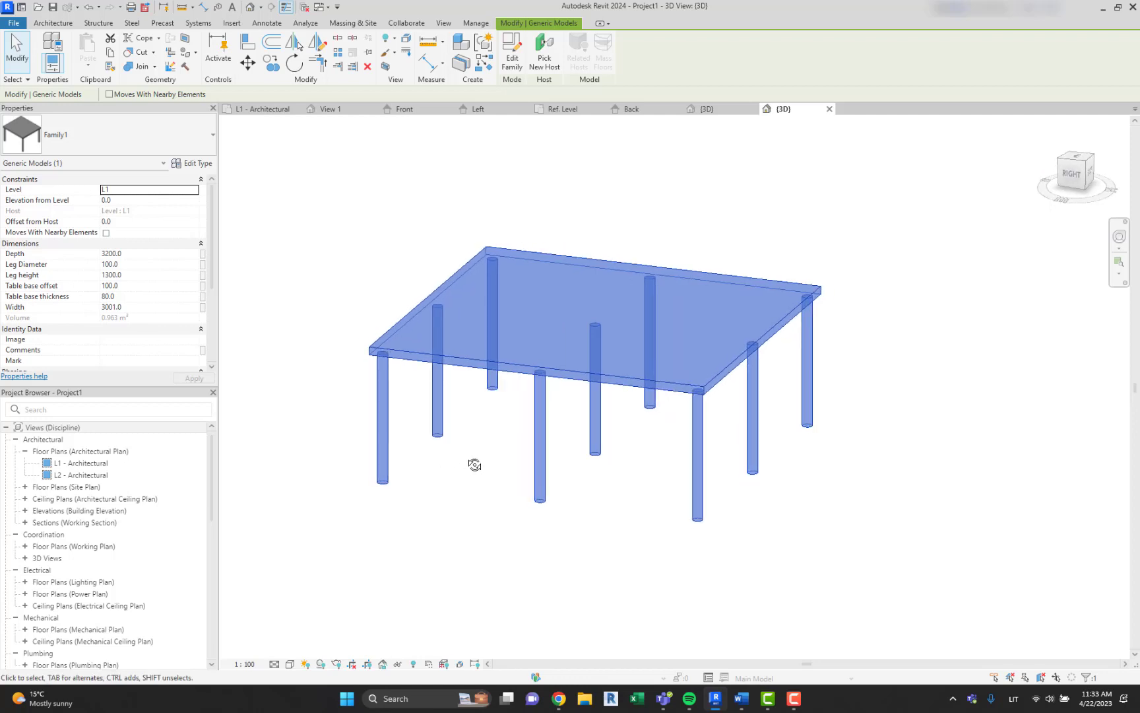